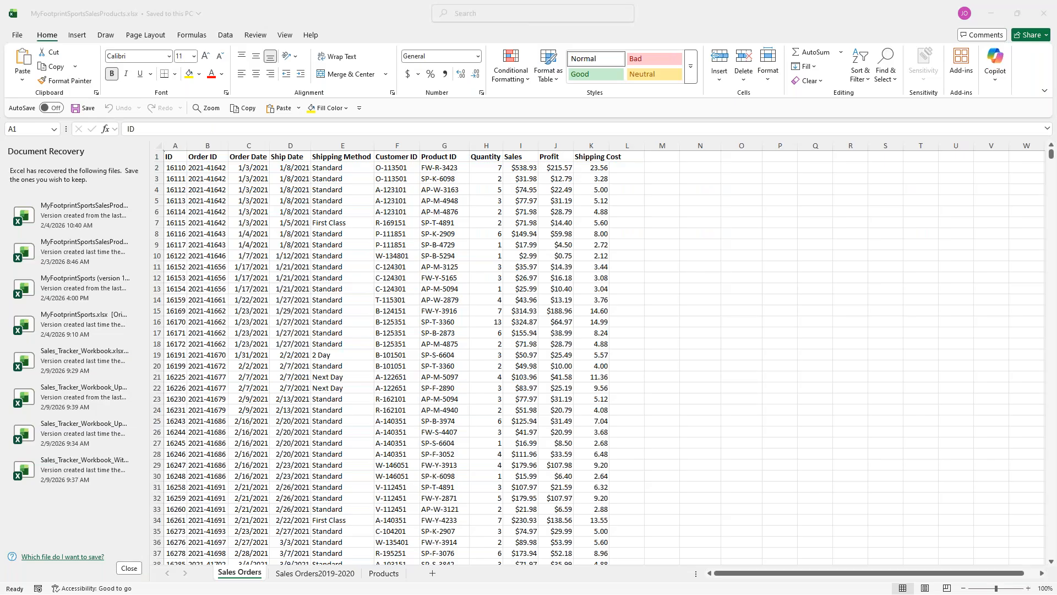
# Step: Dismiss the Document Recovery pane without opening any of the recovered files
pyautogui.click(128, 571)
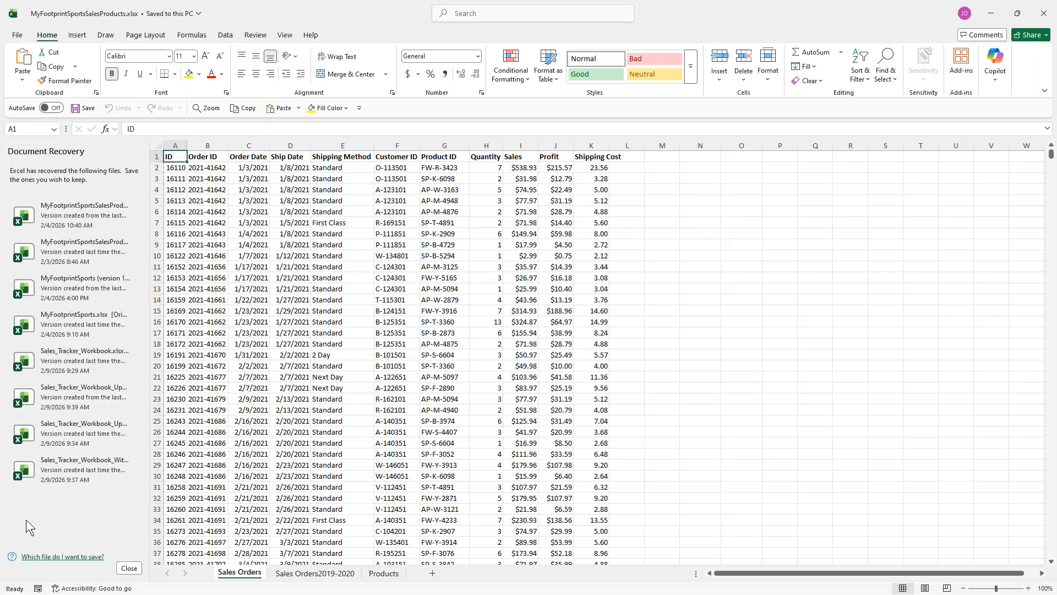
pyautogui.click(131, 568)
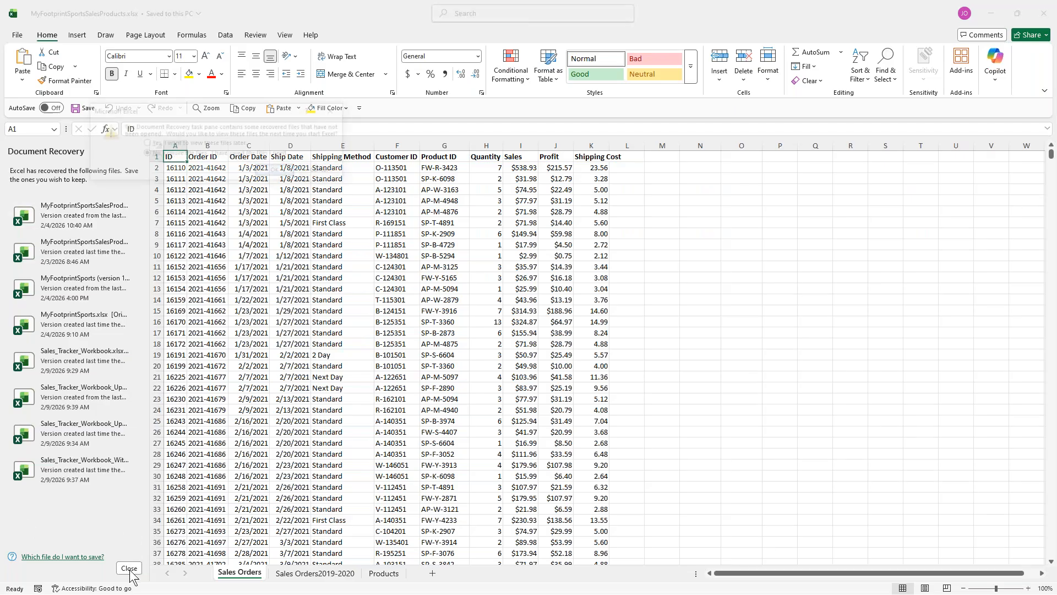
pyautogui.click(277, 171)
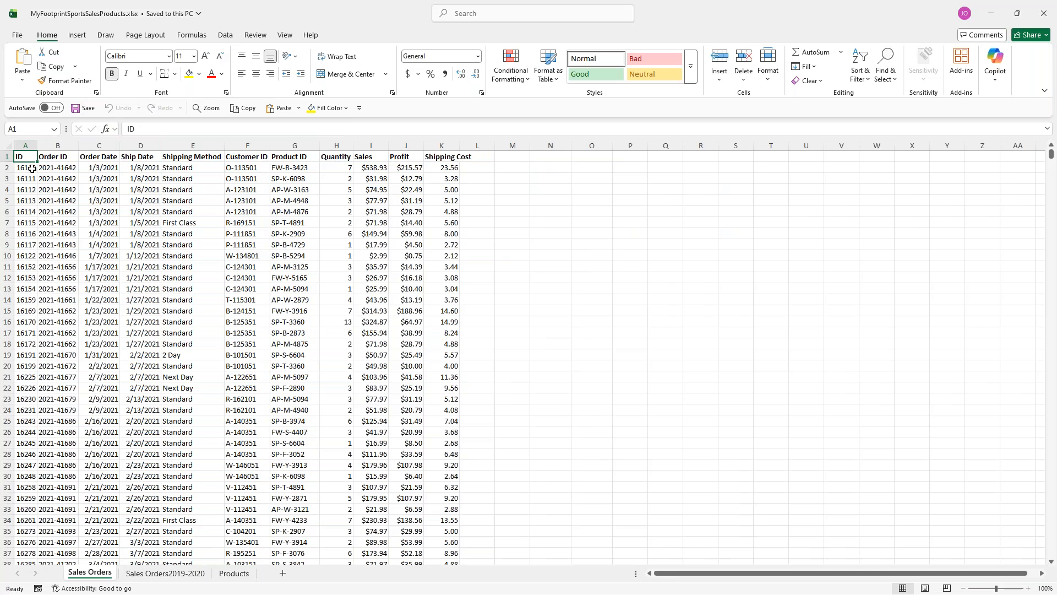
# Step: Examine the extent of the order data on the Sales Orders and Sales Orders2019-2020 sheets, ending at the start of Sales Orders
pyautogui.scroll(-5, 308, 260)
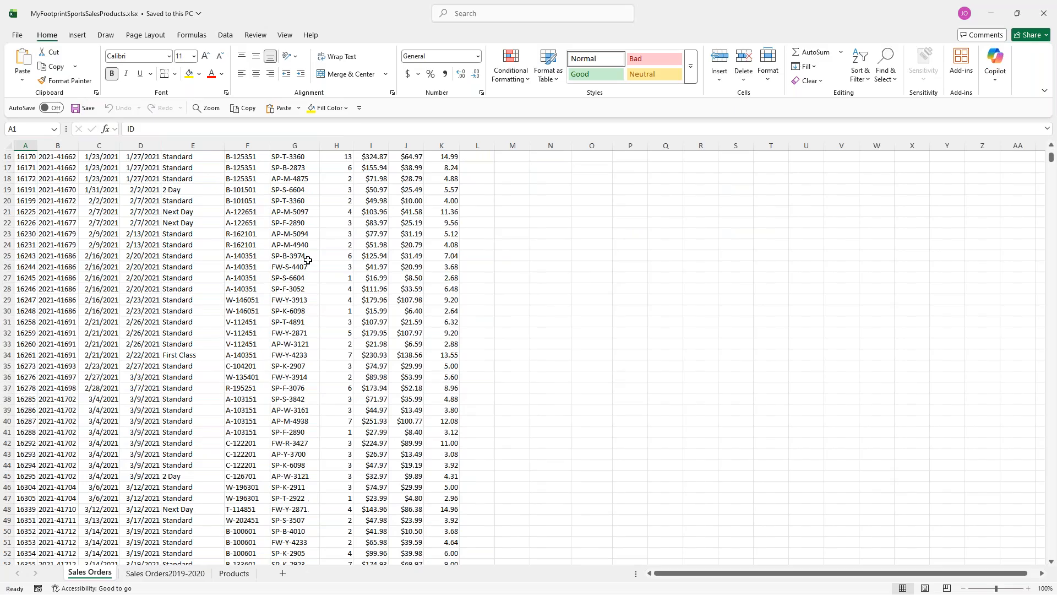
pyautogui.scroll(-5, 308, 260)
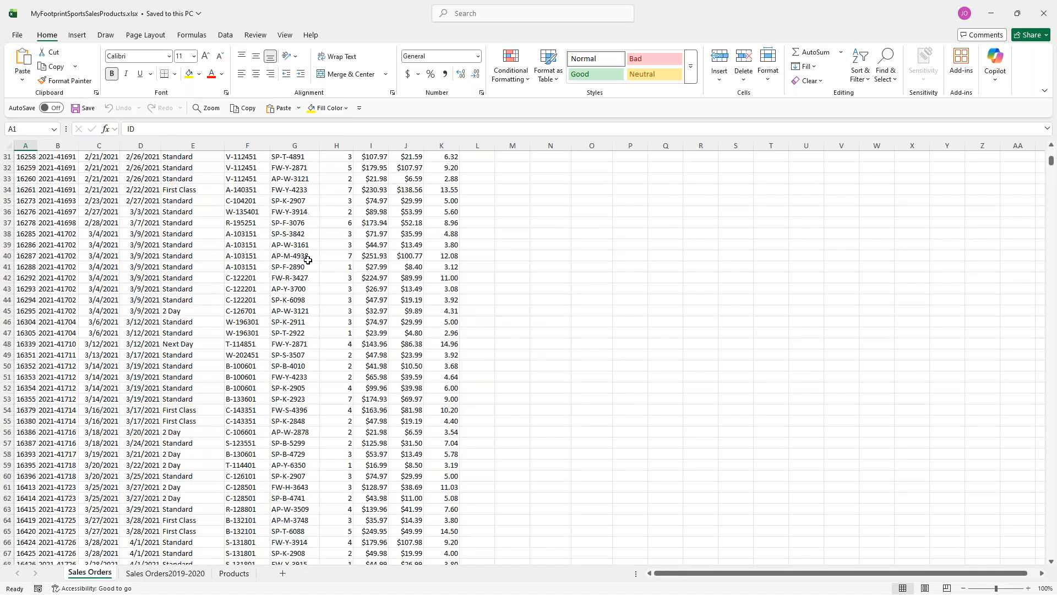
pyautogui.hotkey('ctrl', 'End')
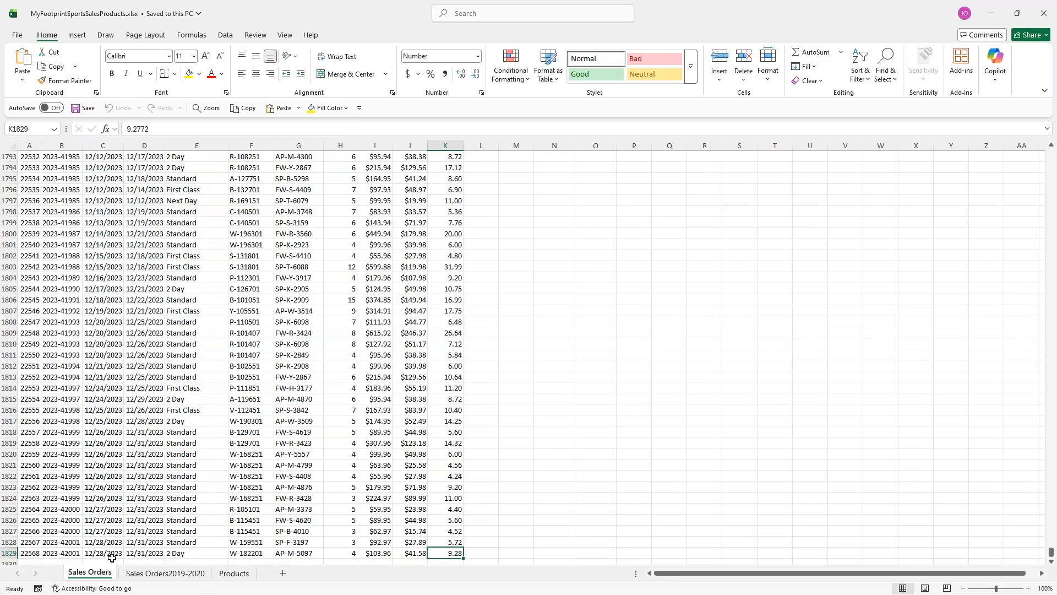
pyautogui.click(166, 574)
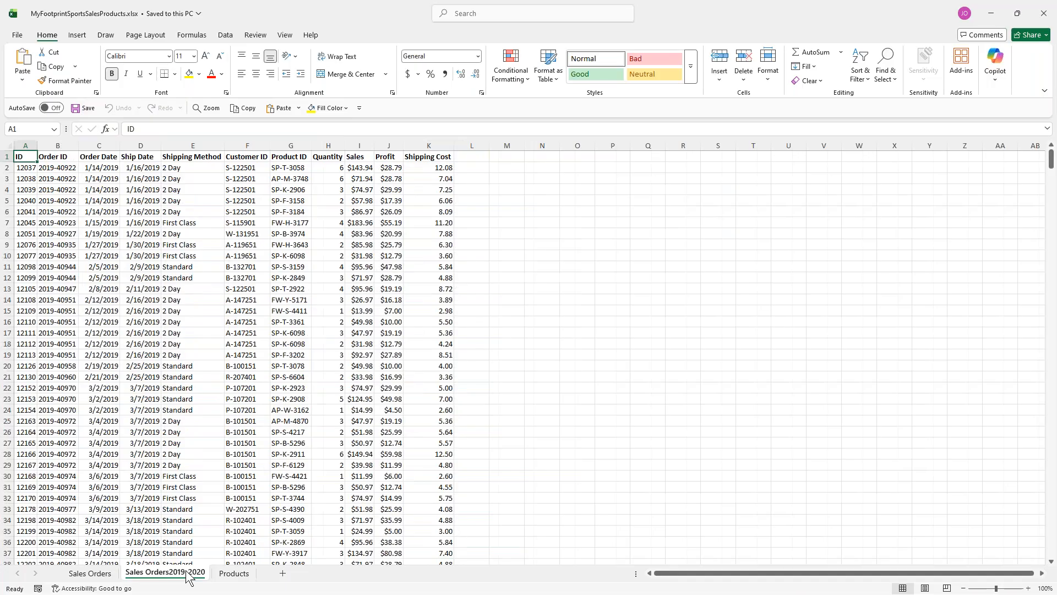
pyautogui.hotkey('ctrl', 'Right')
pyautogui.hotkey('ctrl', 'Down')
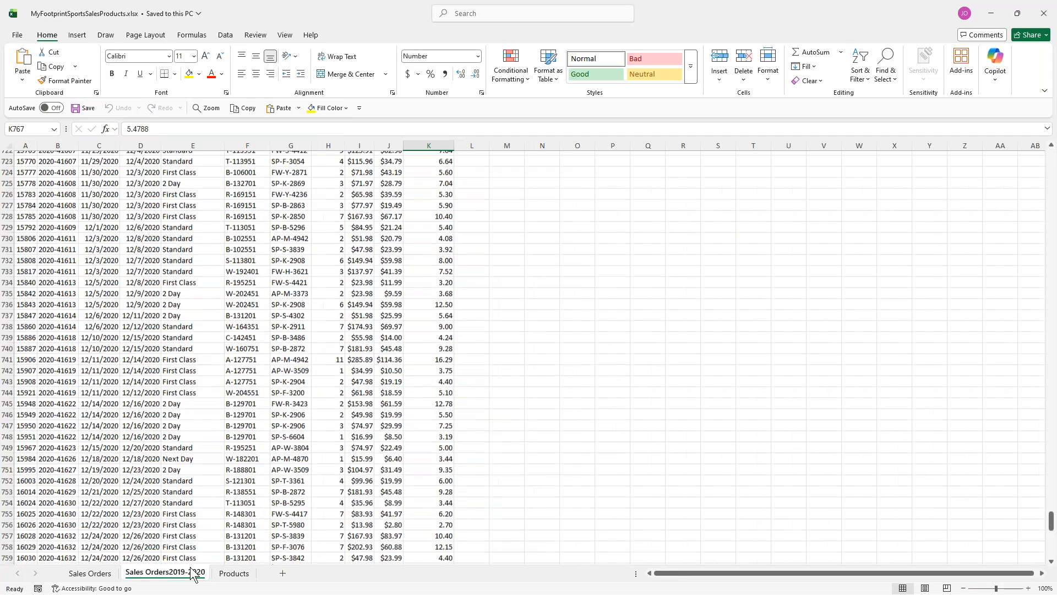
pyautogui.click(108, 568)
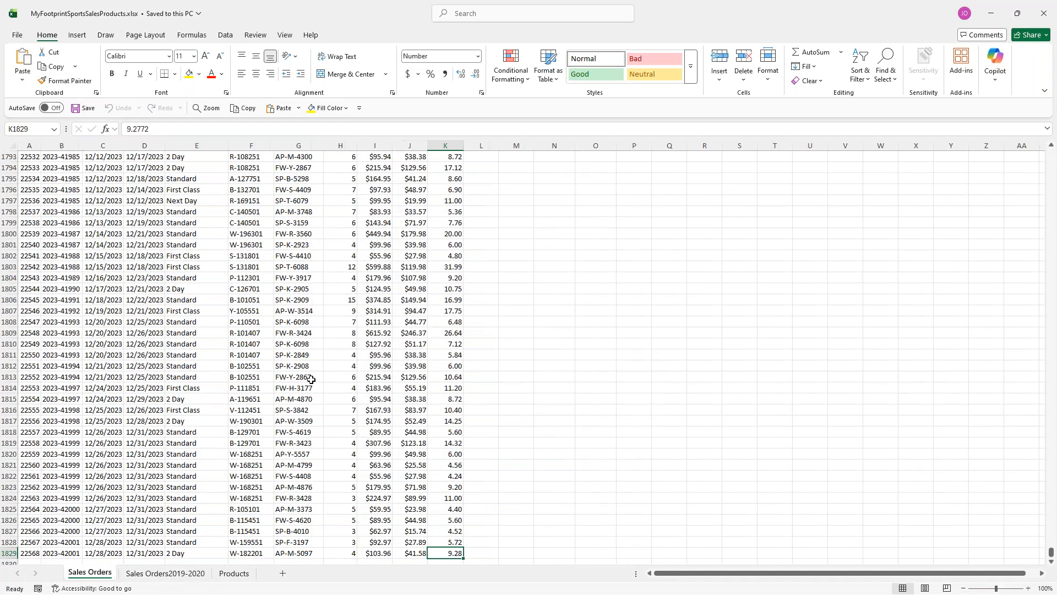
pyautogui.scroll(19, 282, 361)
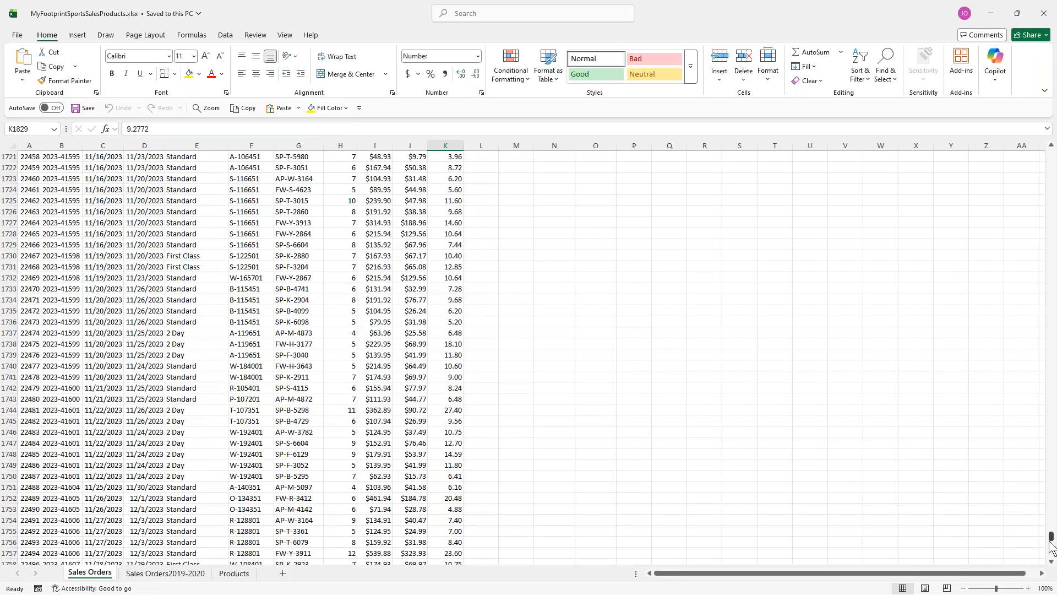
pyautogui.moveTo(1053, 539); pyautogui.dragTo(1049, 150)
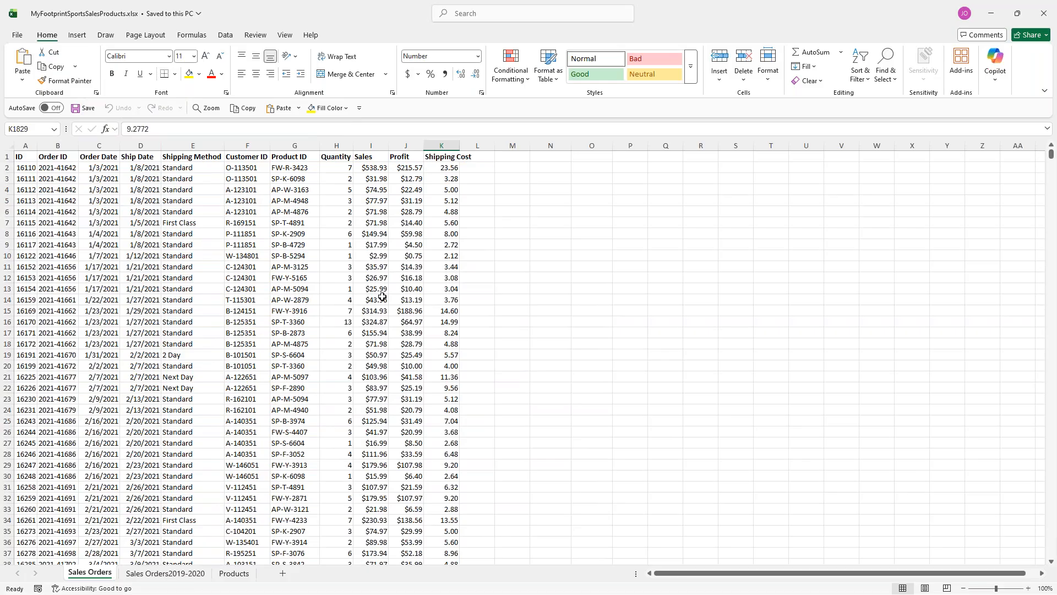
# Step: View MyFootprintSportsCustomers.csv in Notepad and move its window so the Customer ID column of Sales Orders stays visible
pyautogui.moveTo(0, 275); pyautogui.dragTo(595, 71)
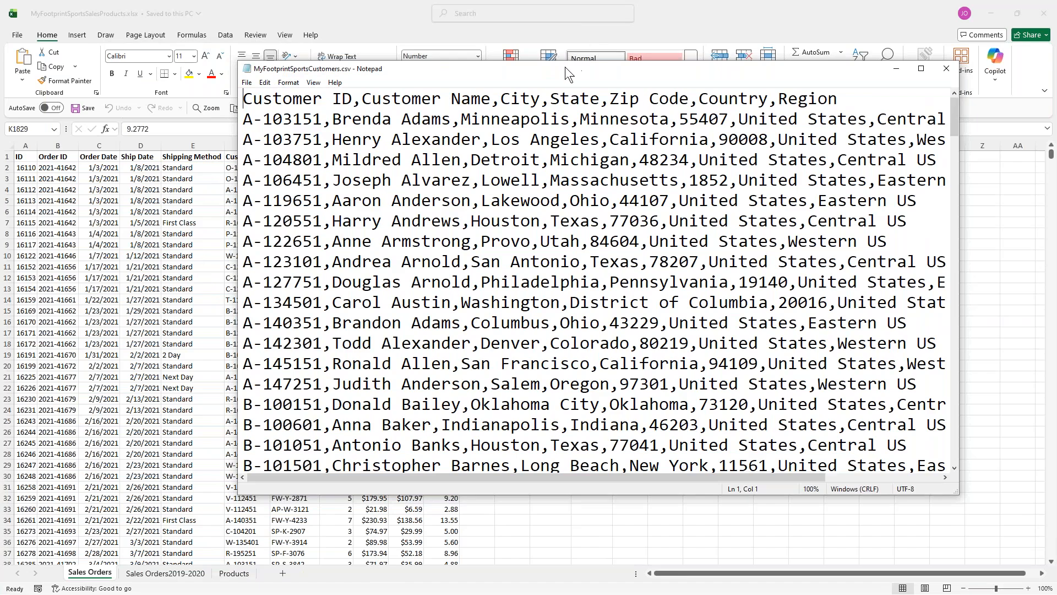
pyautogui.moveTo(560, 65); pyautogui.dragTo(612, 63)
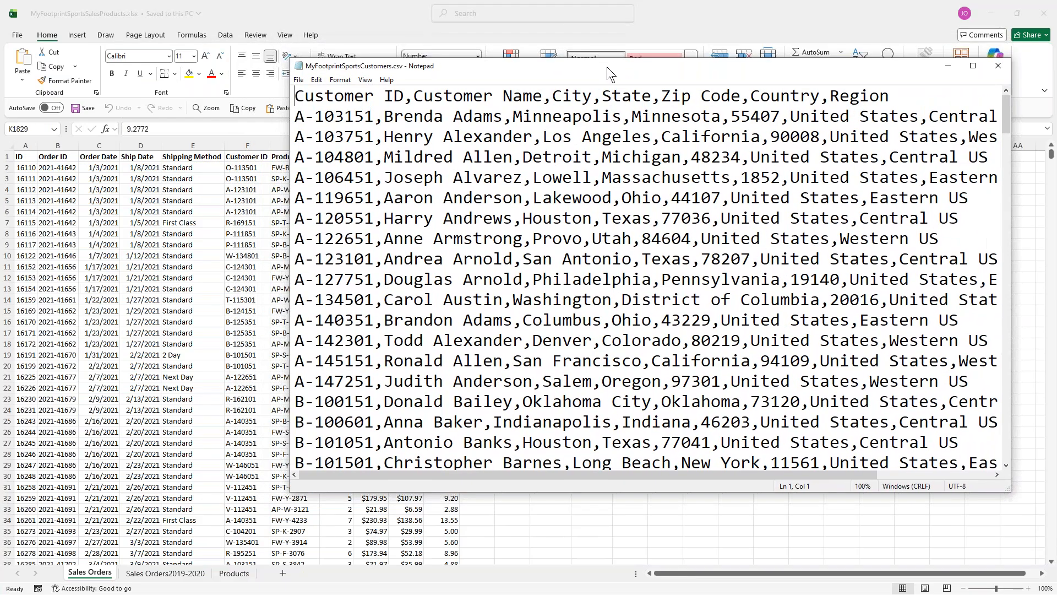
pyautogui.moveTo(562, 68); pyautogui.dragTo(620, 54)
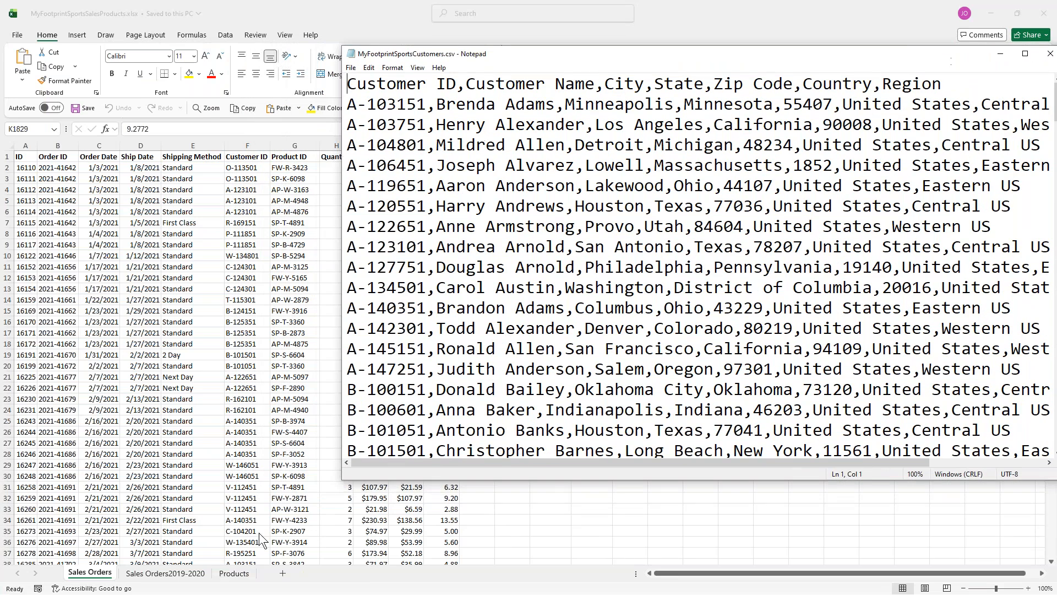
# Step: Compare the Products sheet, the Sales Orders sheet and the customer CSV file for their shared ID columns
pyautogui.click(234, 574)
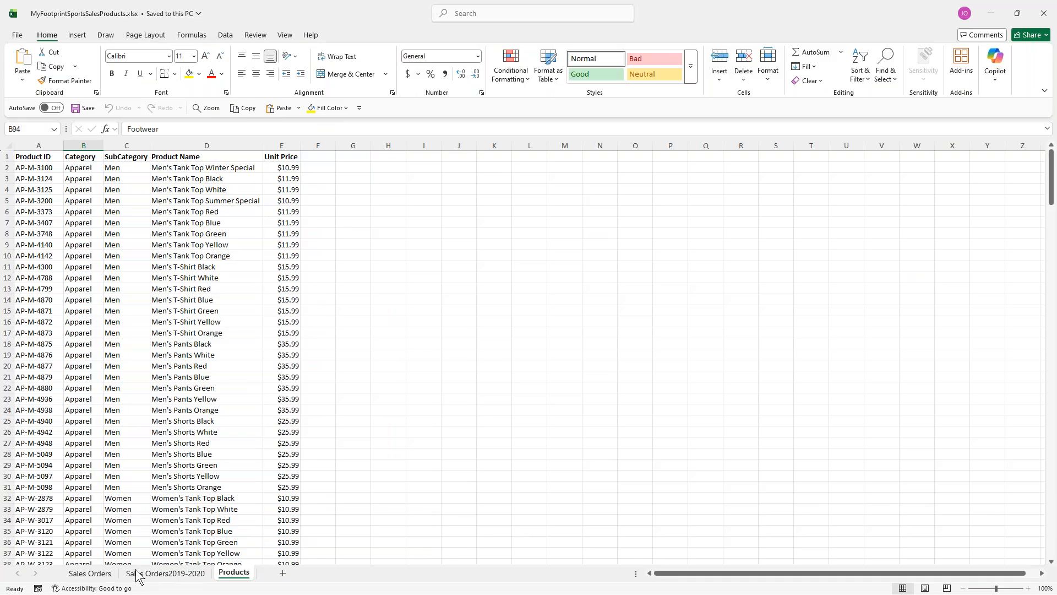
pyautogui.click(102, 579)
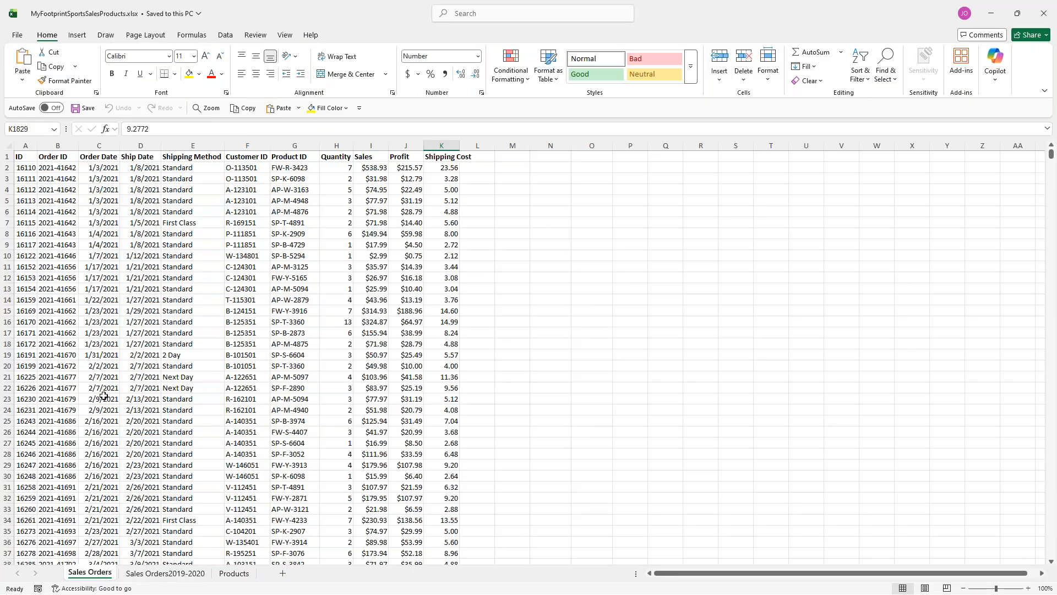
pyautogui.hotkey('alt', 'Tab')
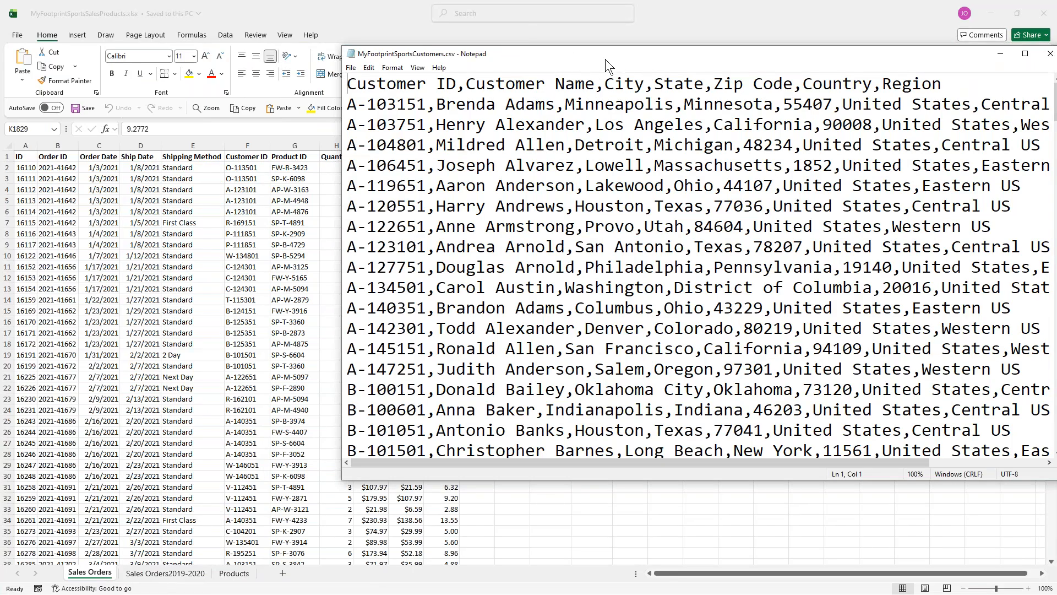
pyautogui.click(140, 285)
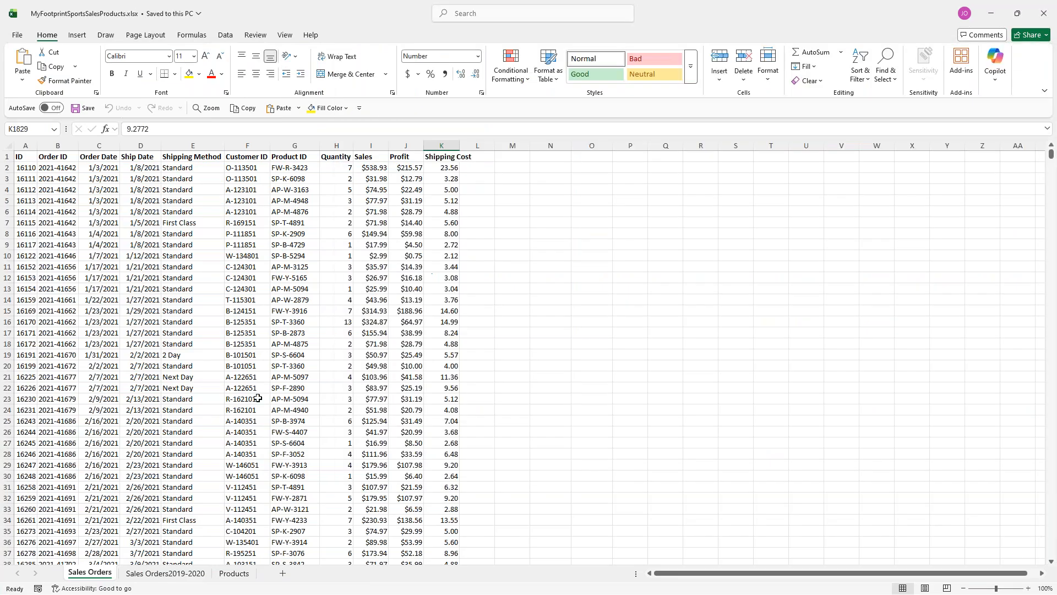
pyautogui.click(240, 576)
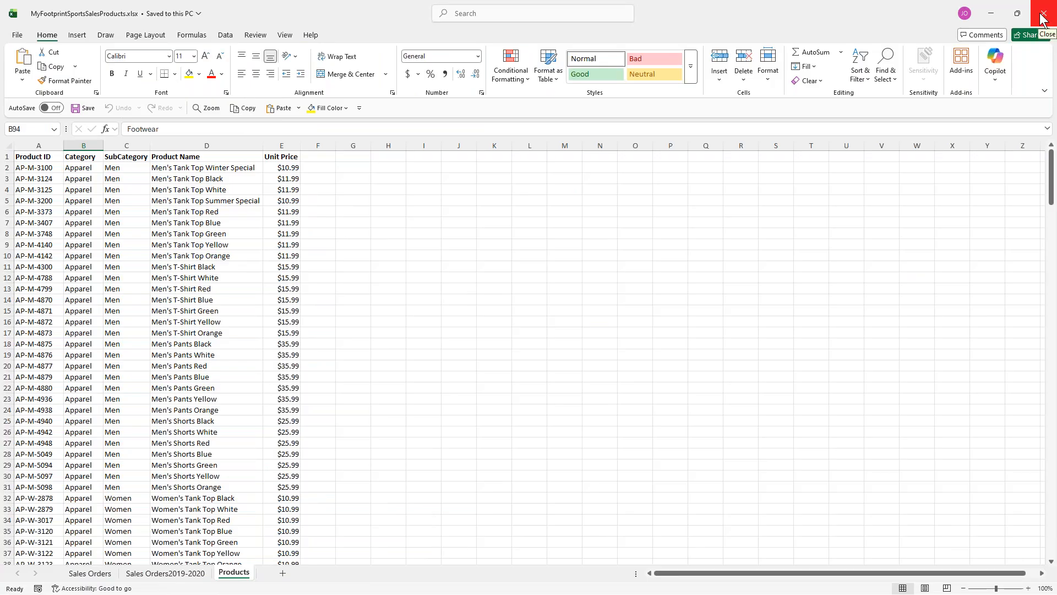
# Step: Clear away the workbook and the customer CSV window to return to the Power BI report, and hide the Build pane
pyautogui.click(1004, 15)
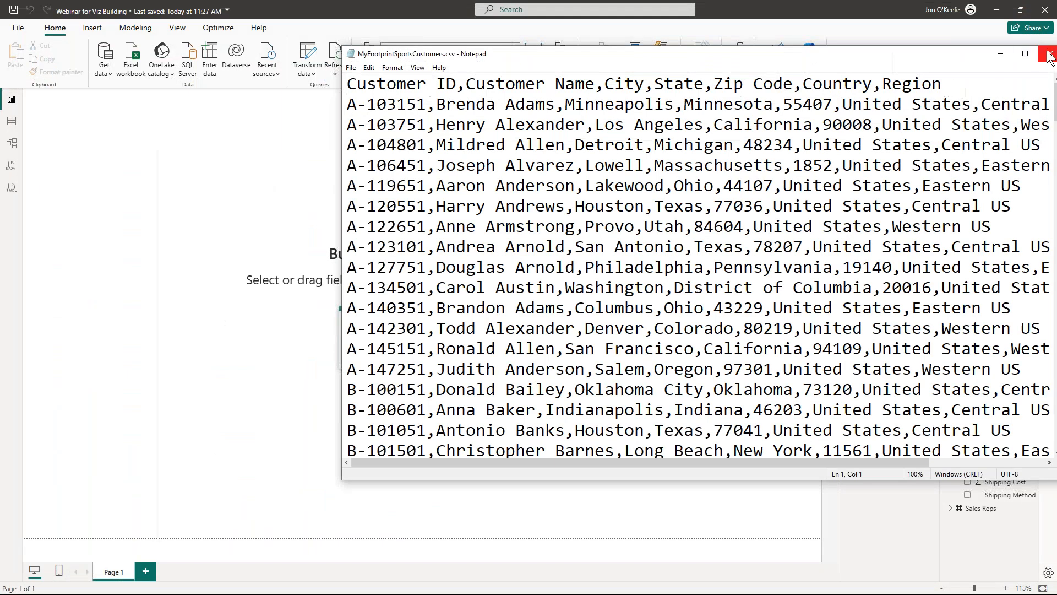
pyautogui.click(1049, 55)
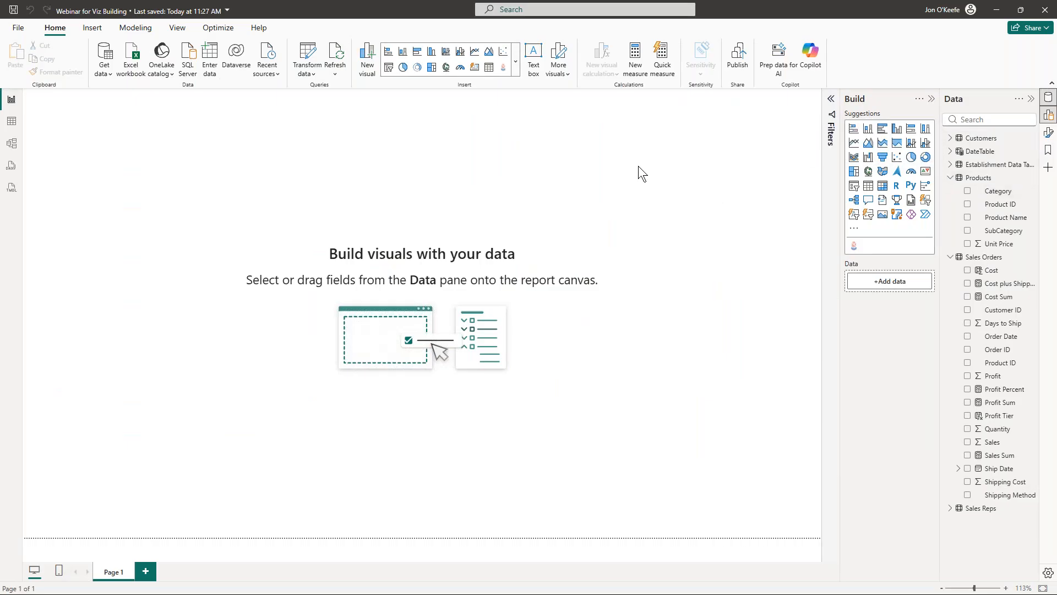
pyautogui.click(933, 99)
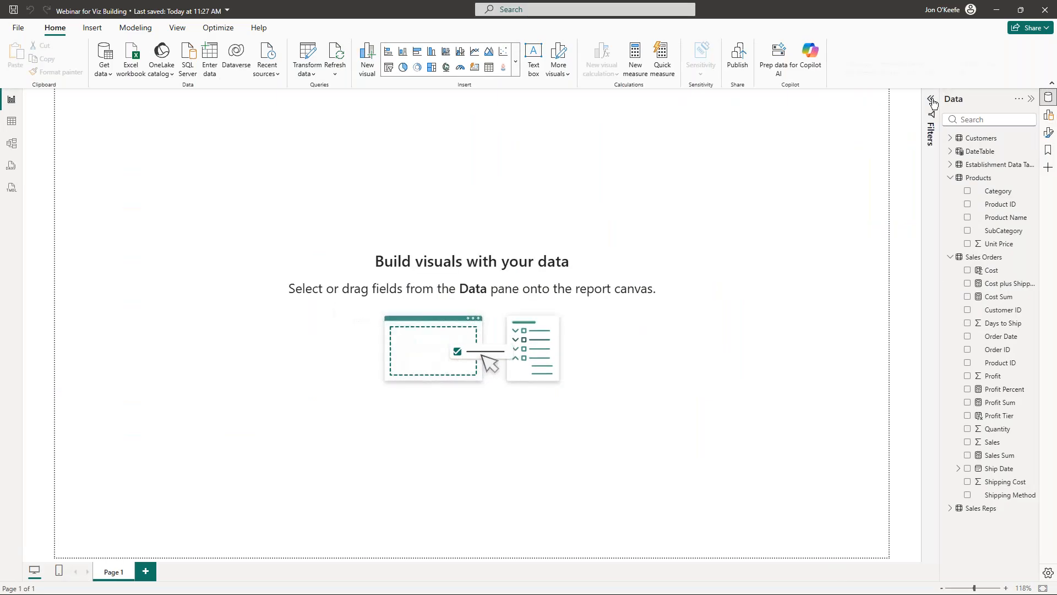
# Step: Check in the Power BI options whether the On-object interaction preview feature is enabled
pyautogui.click(20, 29)
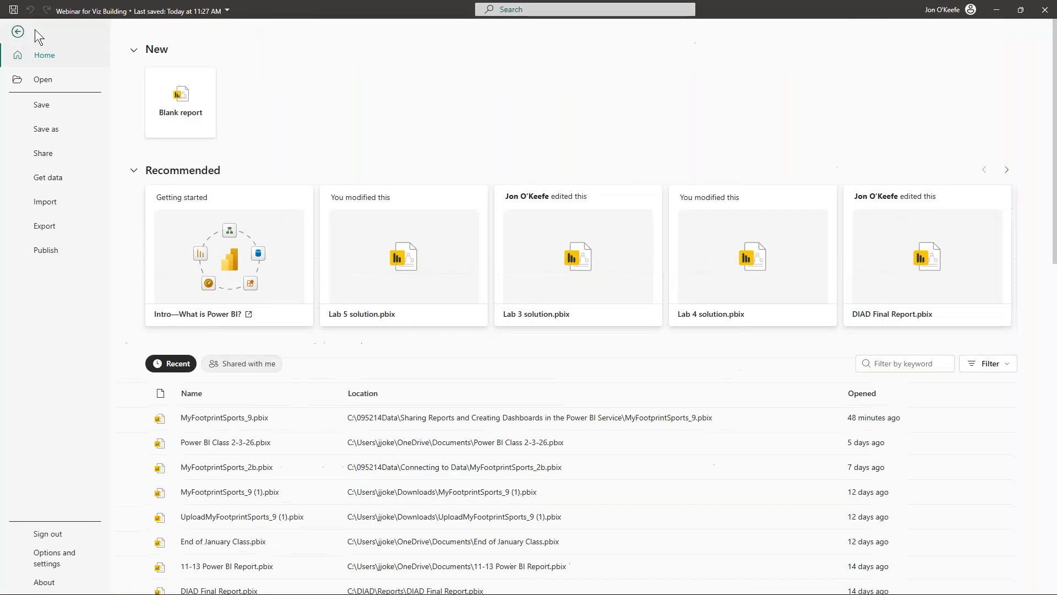
pyautogui.click(51, 557)
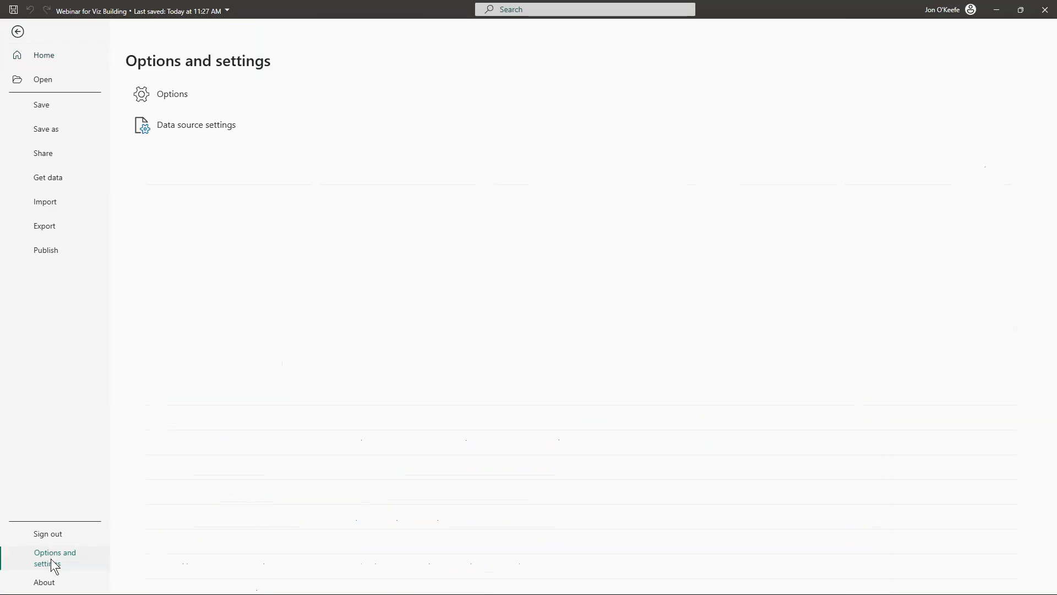
pyautogui.click(179, 95)
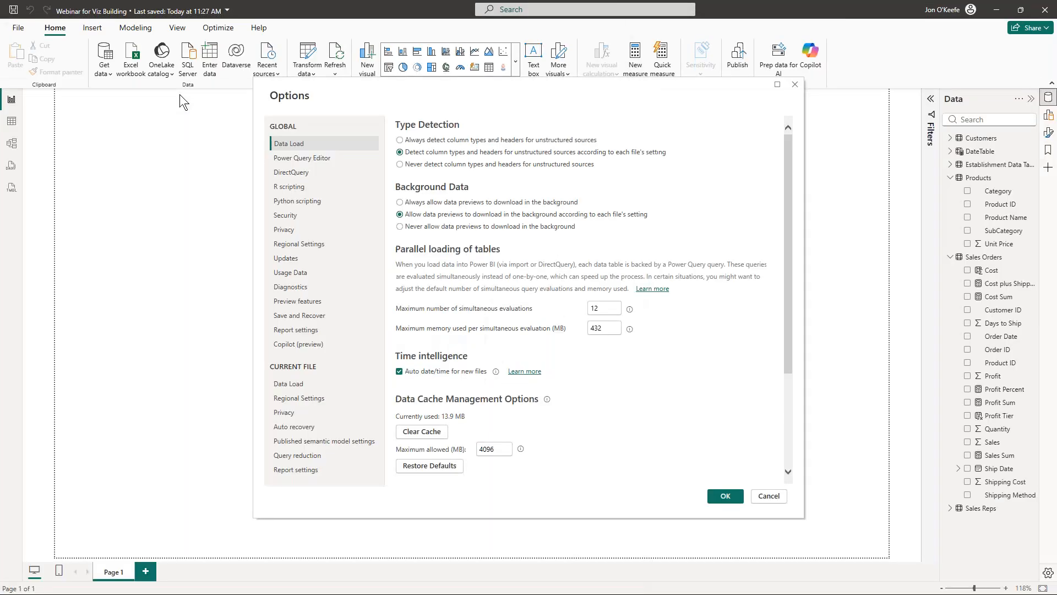
pyautogui.click(303, 300)
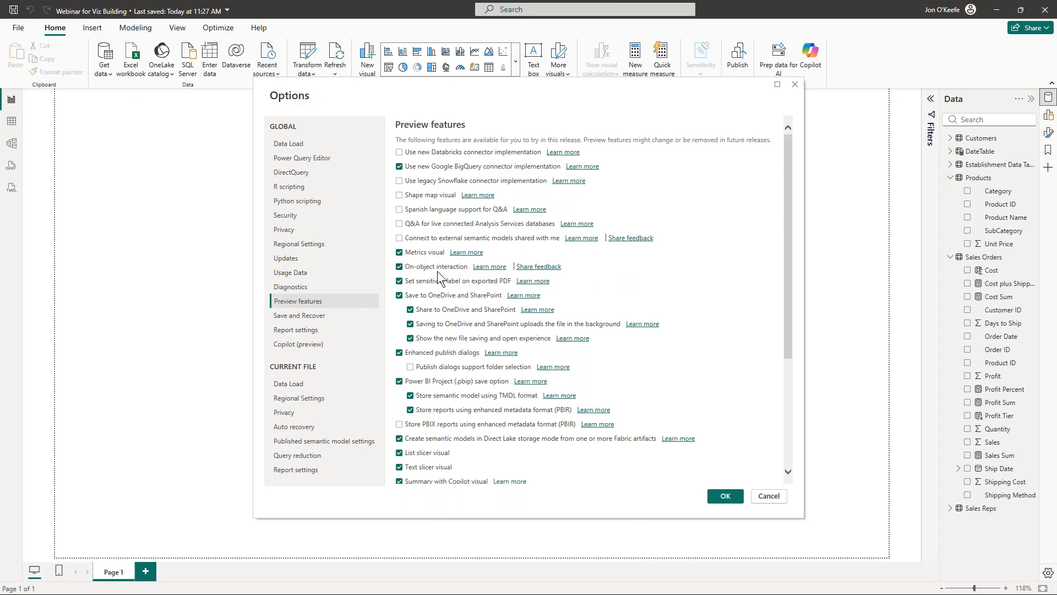
pyautogui.click(721, 495)
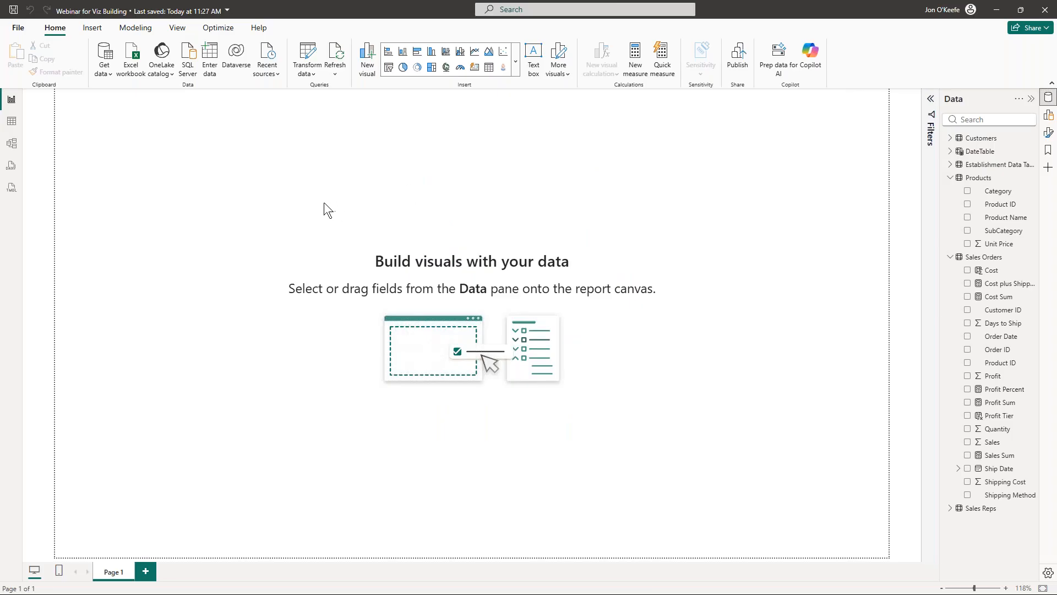
# Step: Create a map visual on the blank report page from the State field of the Customers table
pyautogui.click(950, 138)
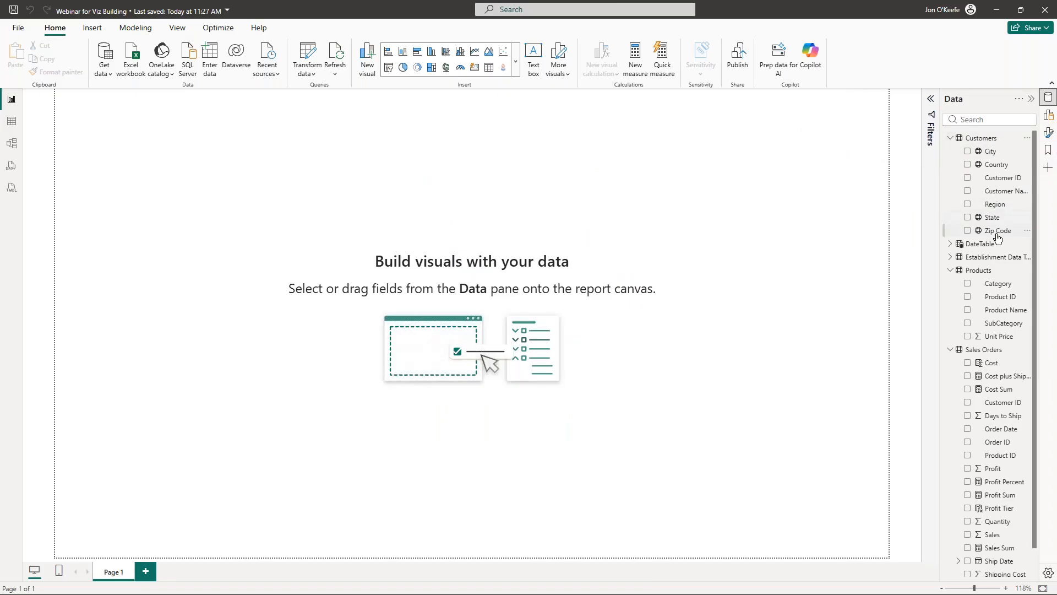
pyautogui.click(13, 121)
pyautogui.click(978, 142)
pyautogui.click(968, 219)
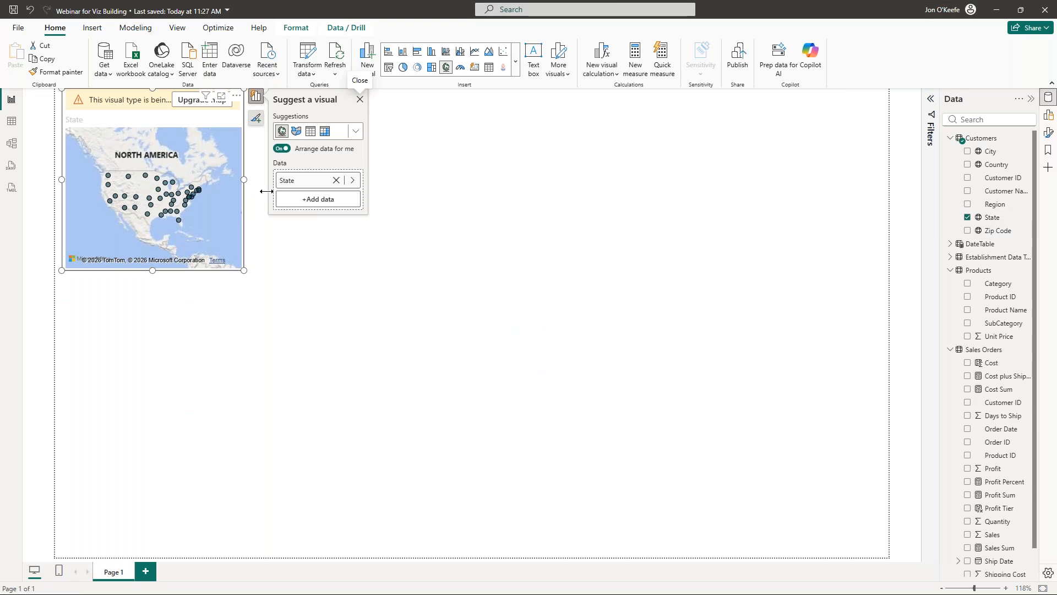
# Step: Enlarge the State map in width and height and upgrade it to the newer map visual type
pyautogui.moveTo(244, 180); pyautogui.dragTo(326, 180)
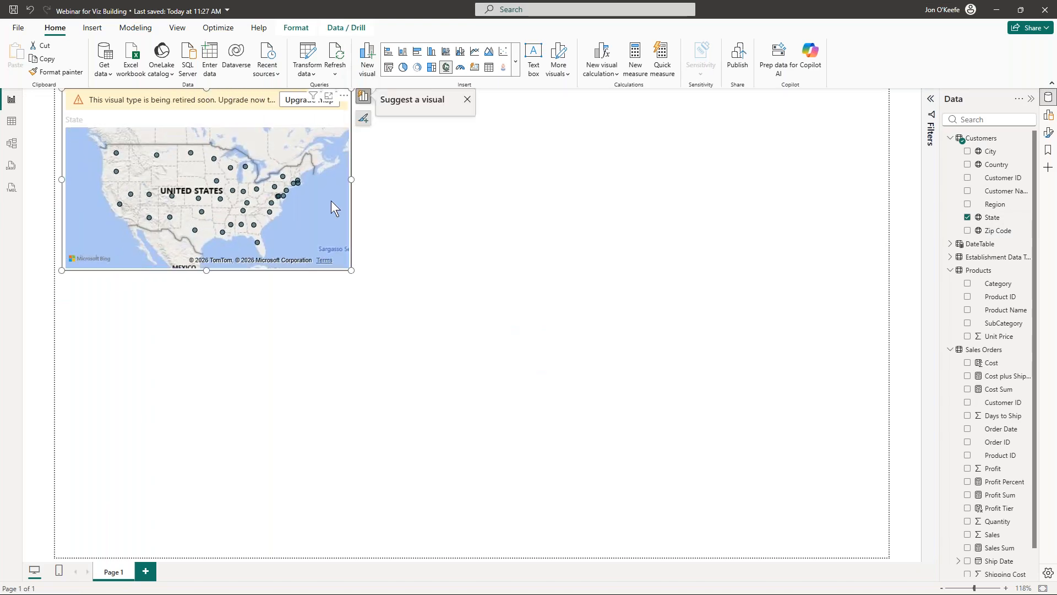
pyautogui.moveTo(206, 270); pyautogui.dragTo(204, 337)
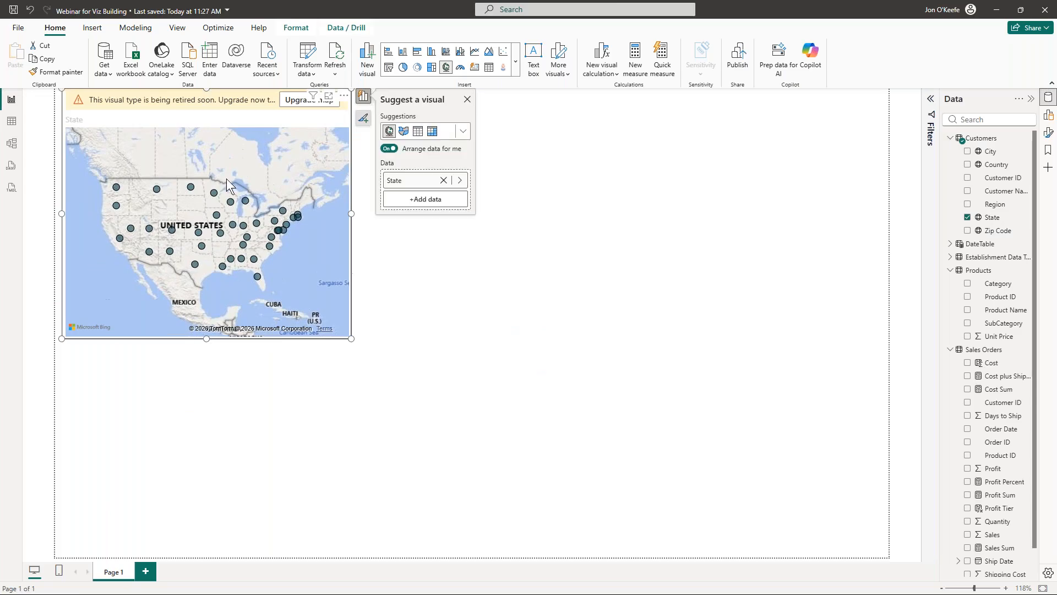
pyautogui.click(290, 102)
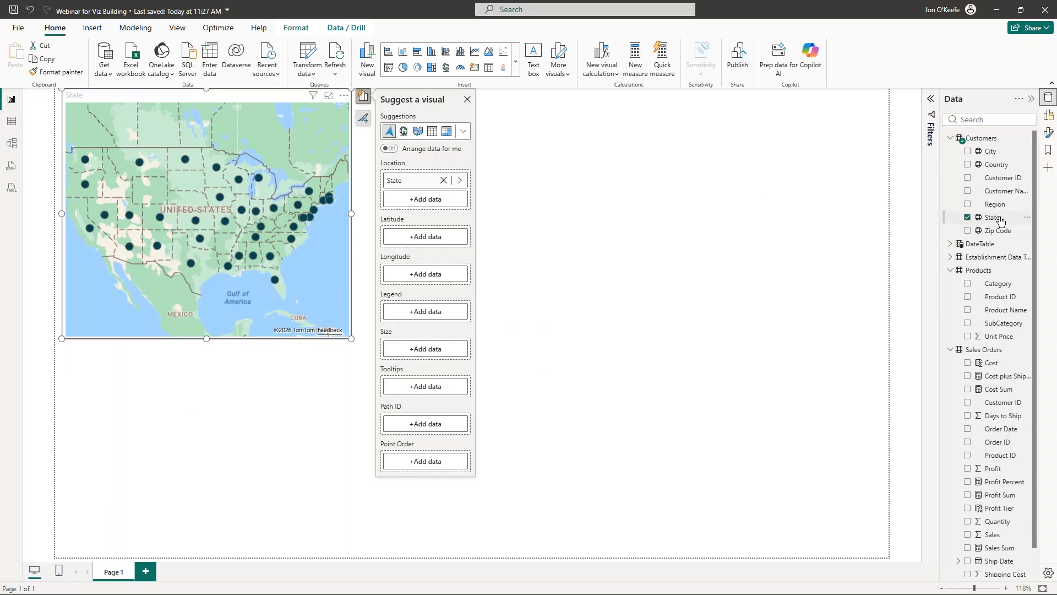
# Step: Size the map bubbles by Sales from the Sales Orders table and display the map in focus mode
pyautogui.scroll(-1, 984, 374)
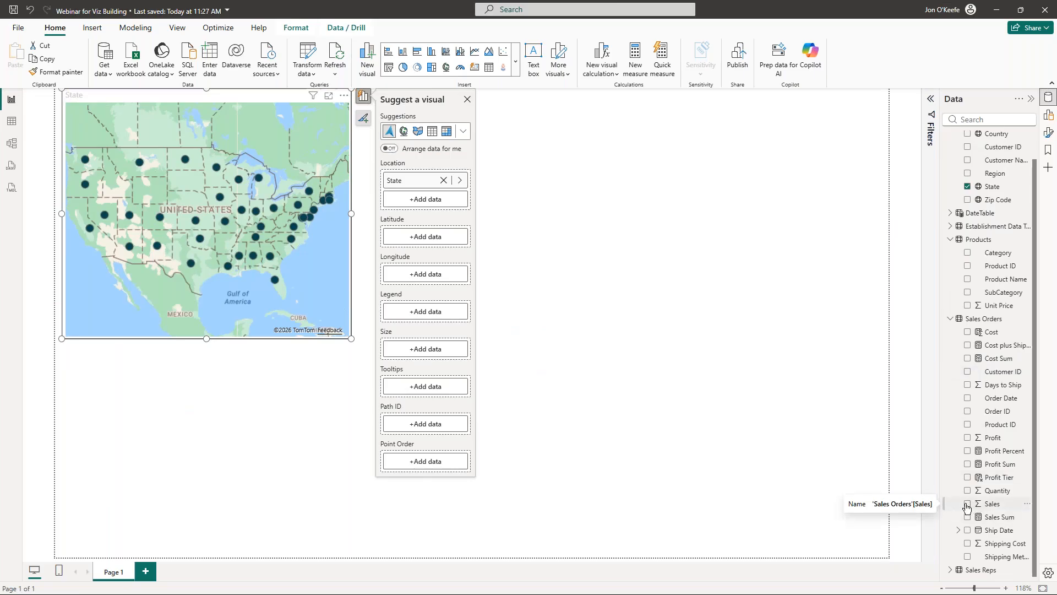
pyautogui.click(968, 504)
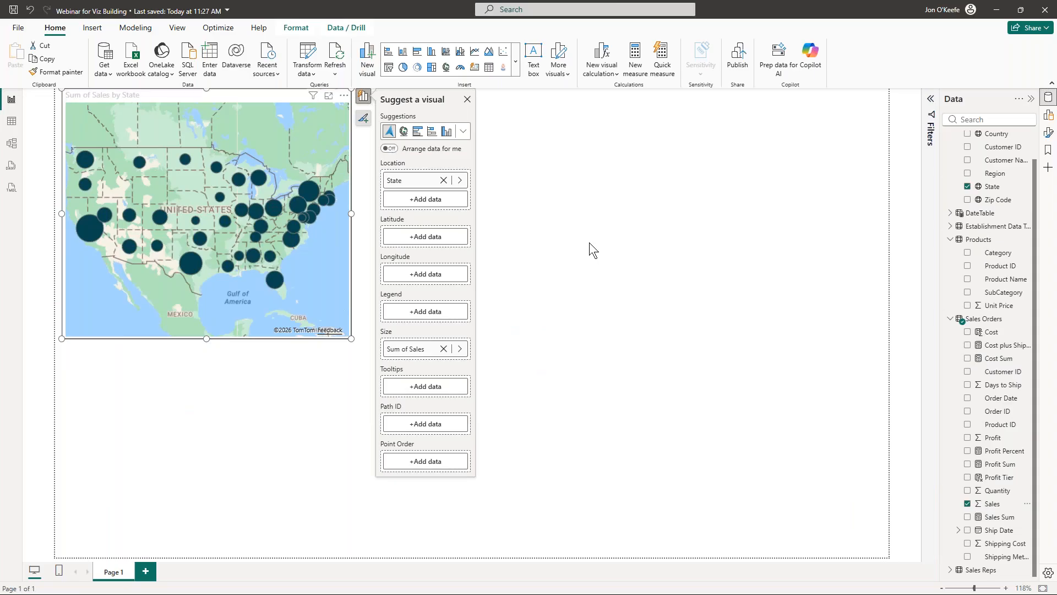
pyautogui.click(328, 97)
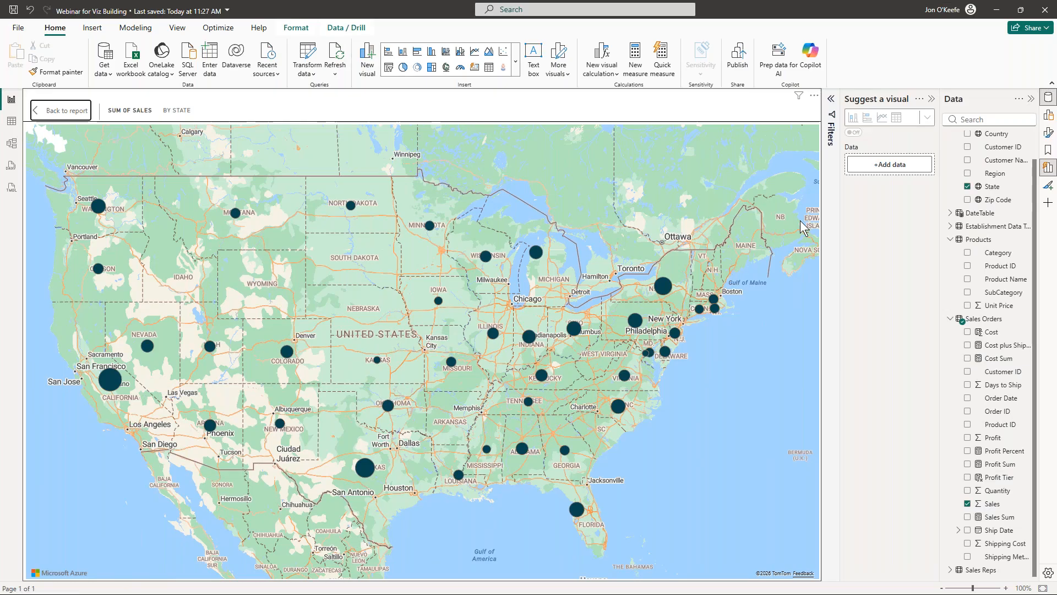
# Step: Color the map bubbles by Region from the Customers table and examine the western states' values
pyautogui.click(968, 174)
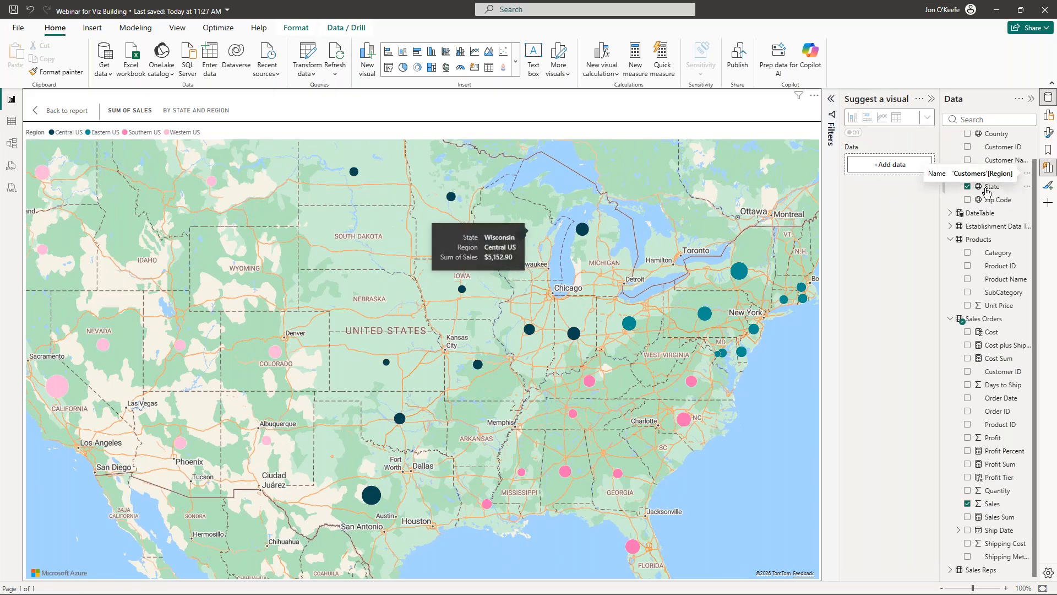
pyautogui.scroll(-3, 719, 505)
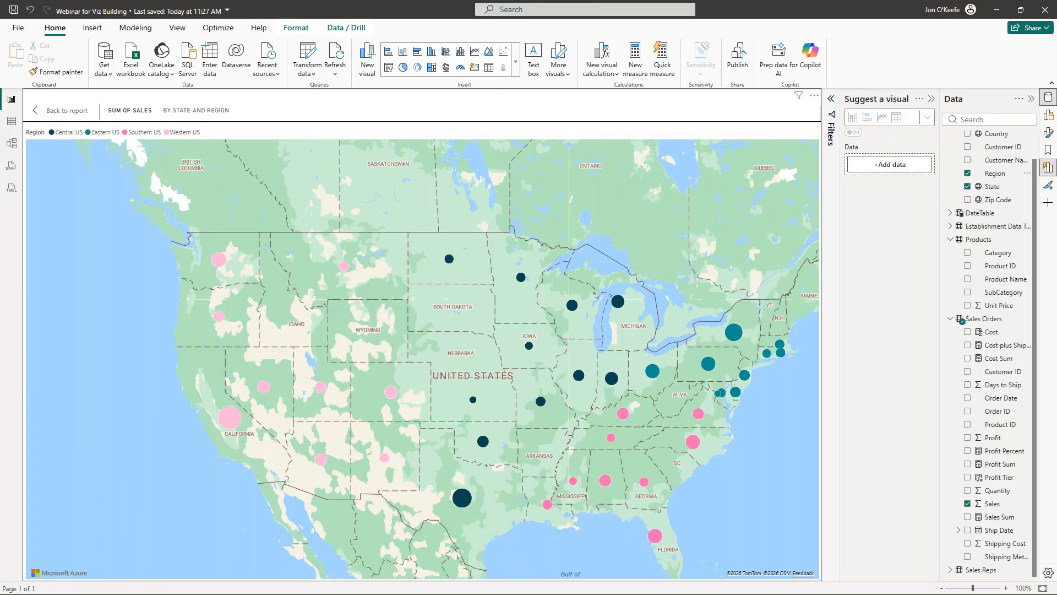
pyautogui.moveTo(224, 266)
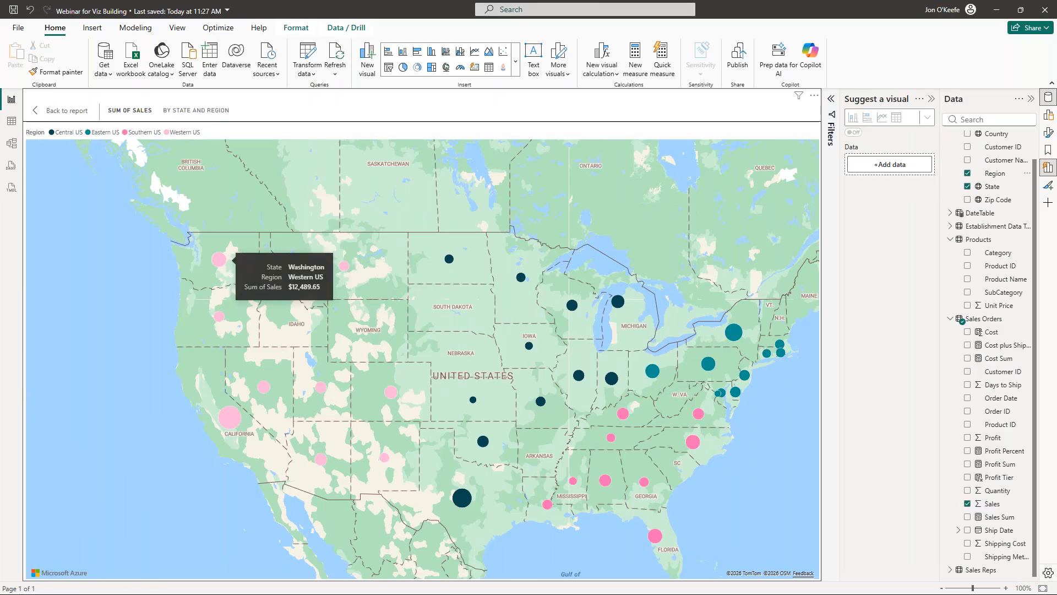
pyautogui.moveTo(220, 319)
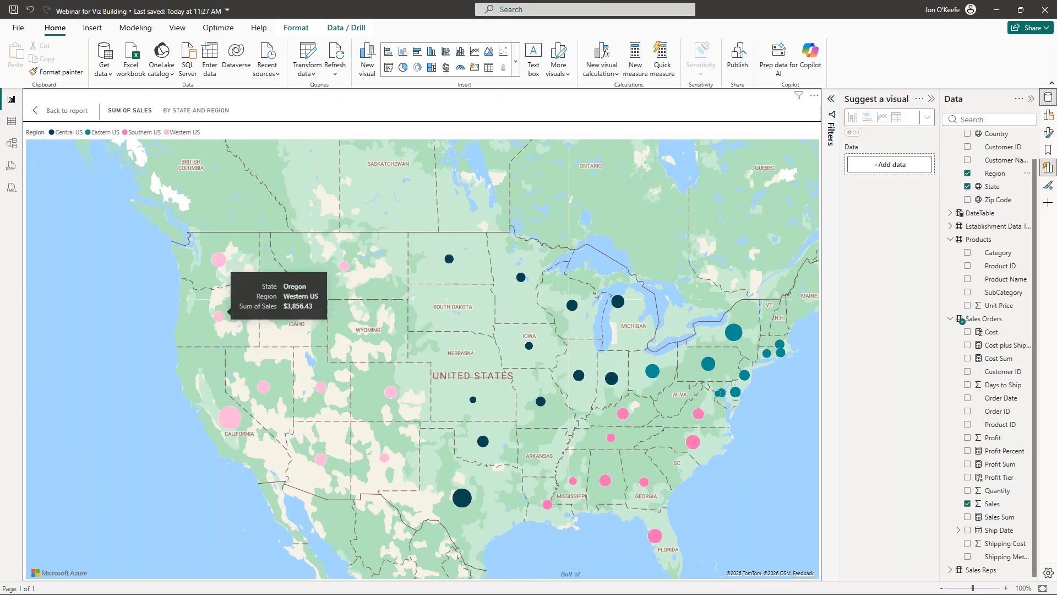
pyautogui.moveTo(232, 420)
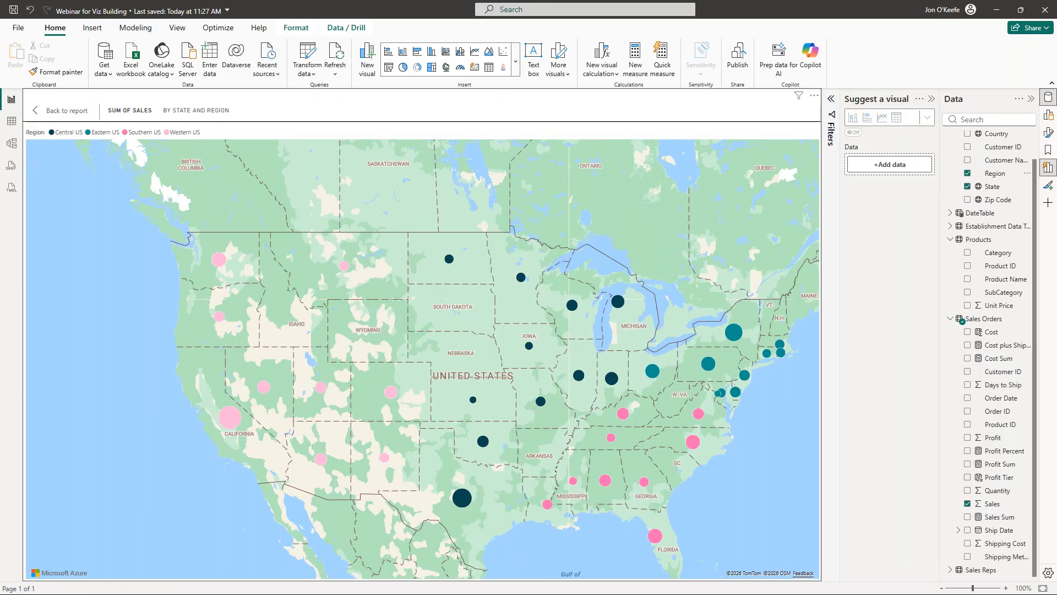
# Step: Leave the map's focus mode, shift the map slightly on the page and widen it
pyautogui.click(71, 111)
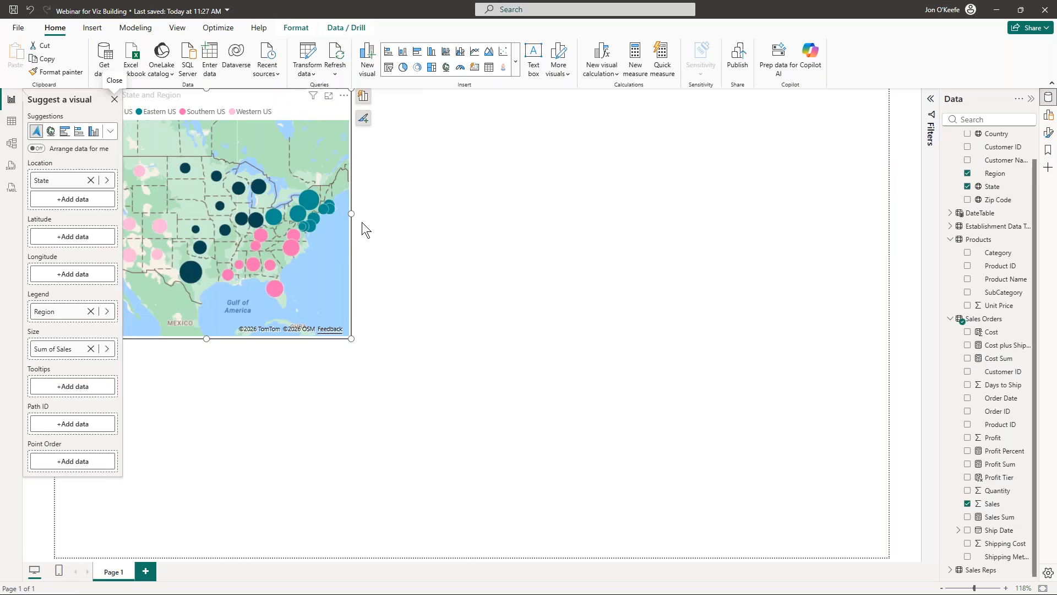
pyautogui.click(172, 478)
pyautogui.moveTo(244, 100)
pyautogui.mouseDown()
pyautogui.moveTo(402, 111)
pyautogui.moveTo(248, 103)
pyautogui.mouseUp()
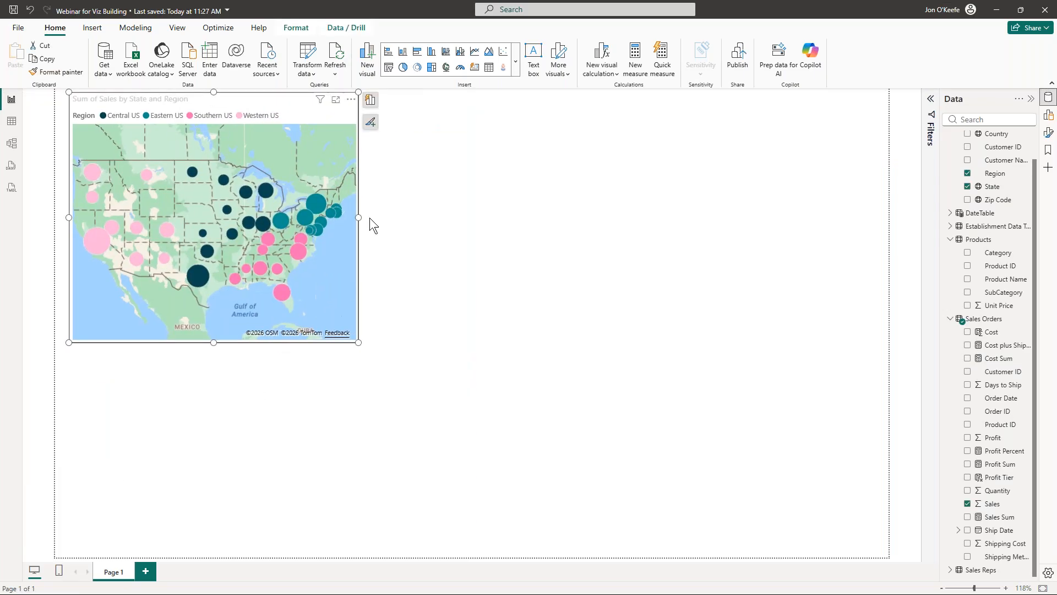
pyautogui.moveTo(359, 218); pyautogui.dragTo(389, 218)
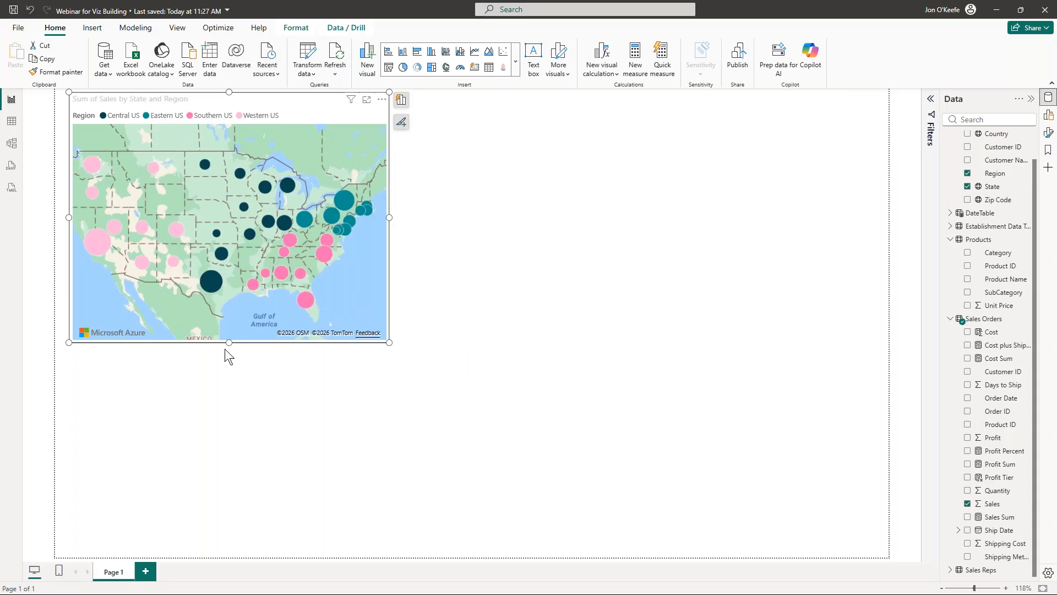
# Step: Check the distinct Category values in the Products table's data and return to the report page
pyautogui.click(11, 122)
pyautogui.click(982, 182)
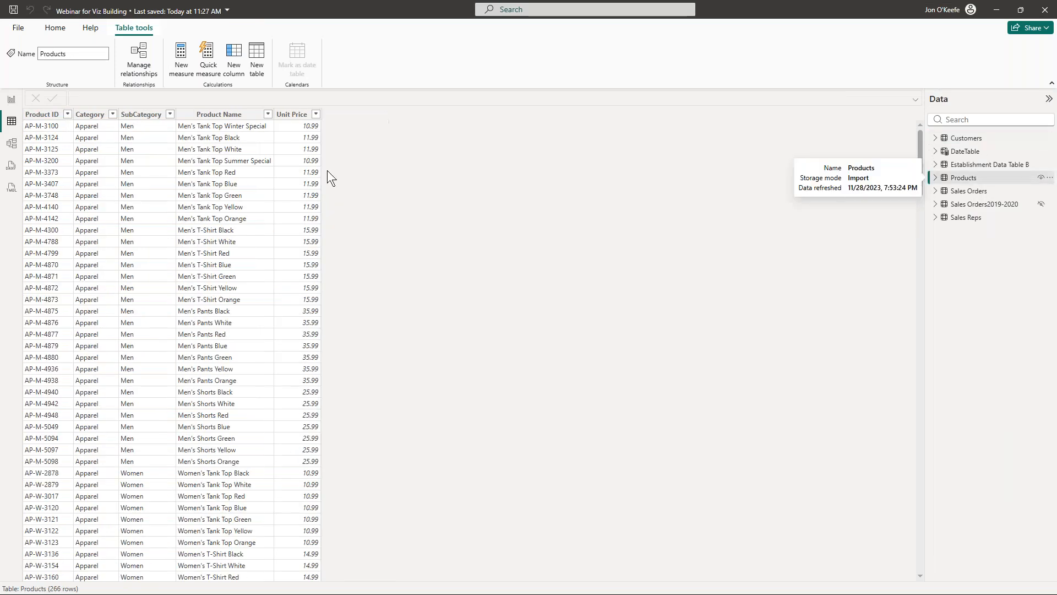
pyautogui.click(113, 115)
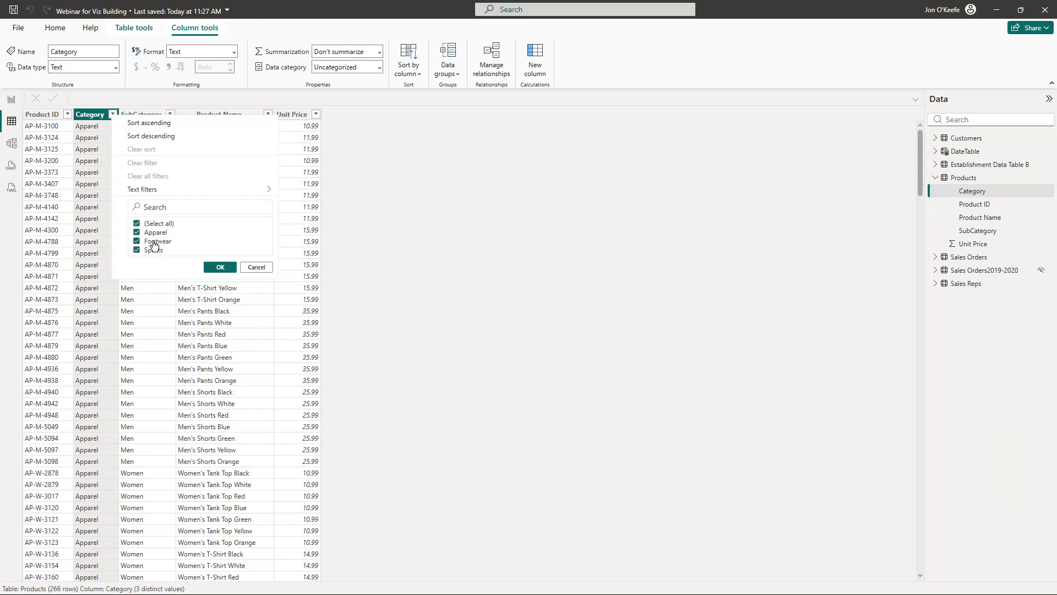
pyautogui.click(220, 267)
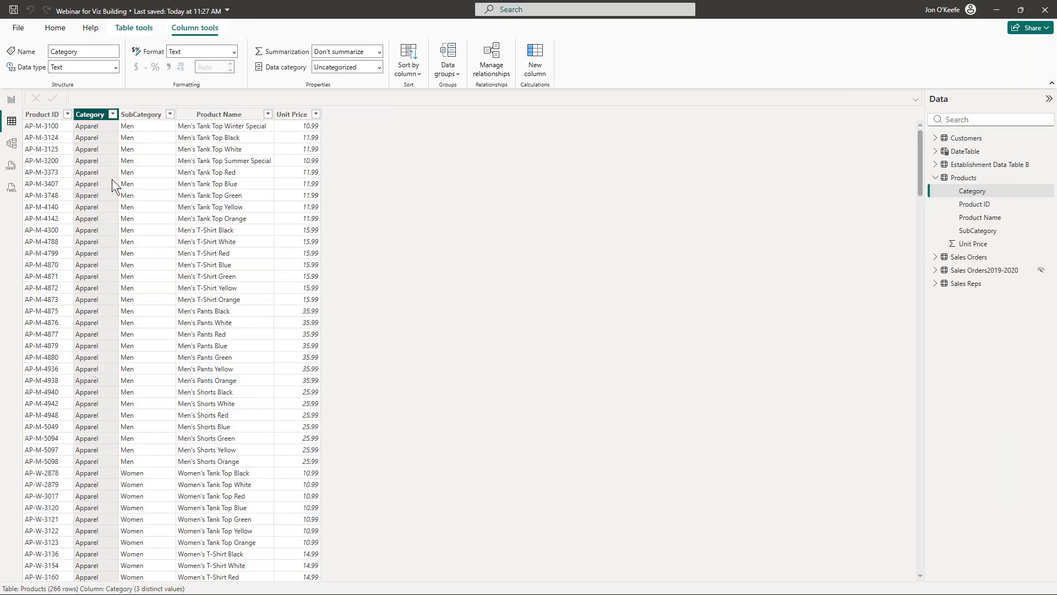
pyautogui.click(11, 99)
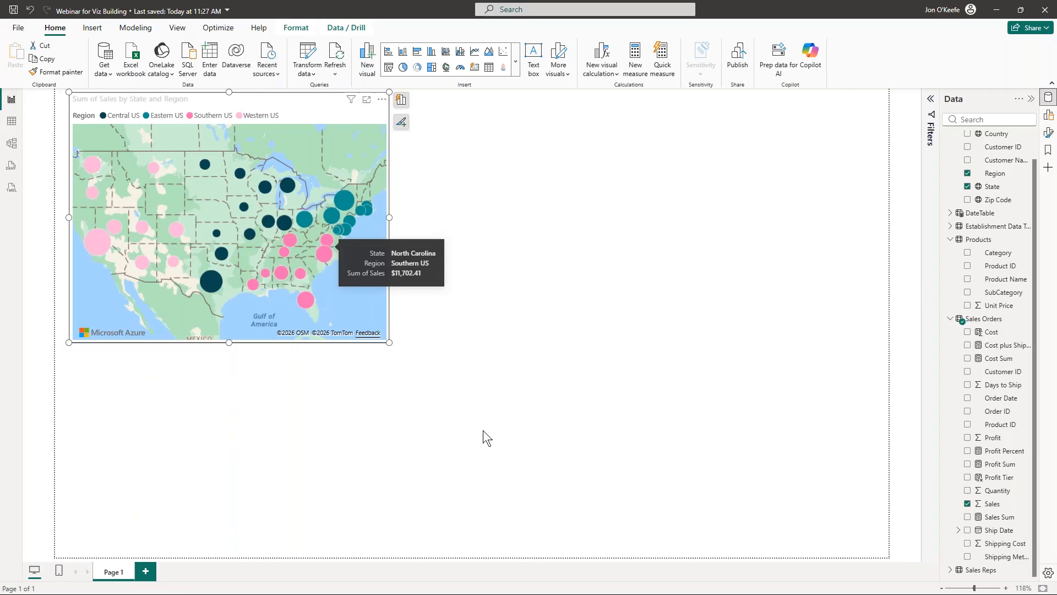
# Step: Replace Region with Category from the Products table as the map's legend
pyautogui.click(401, 100)
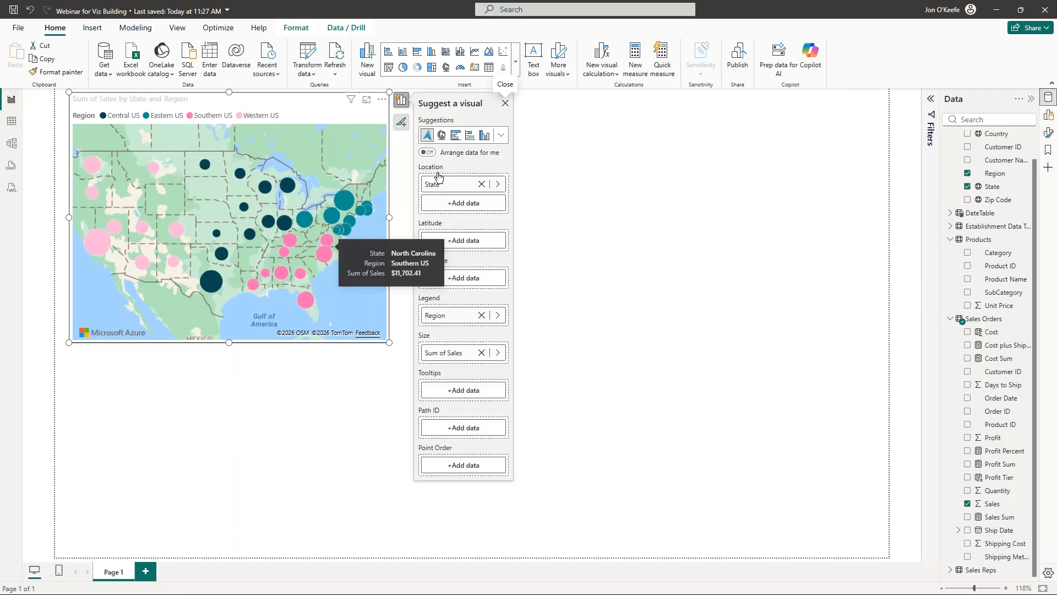
pyautogui.click(482, 316)
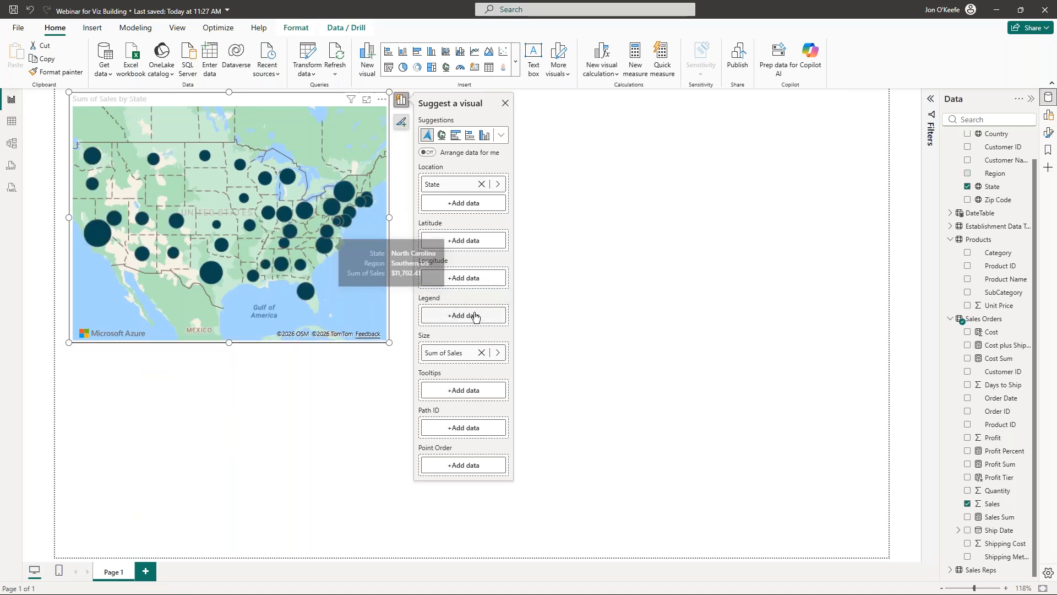
pyautogui.moveTo(996, 252); pyautogui.dragTo(470, 316)
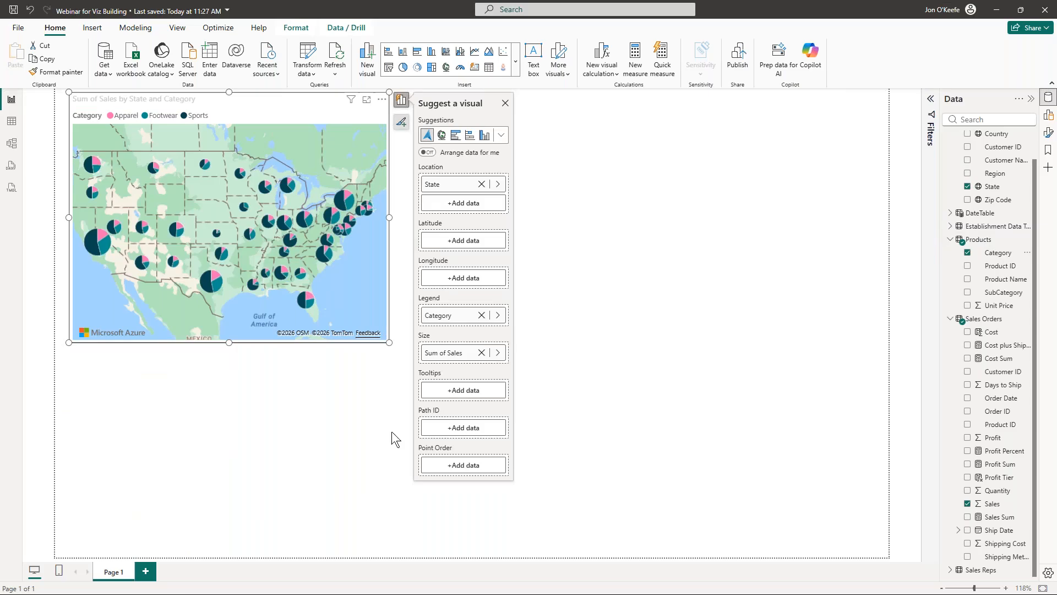
pyautogui.click(504, 103)
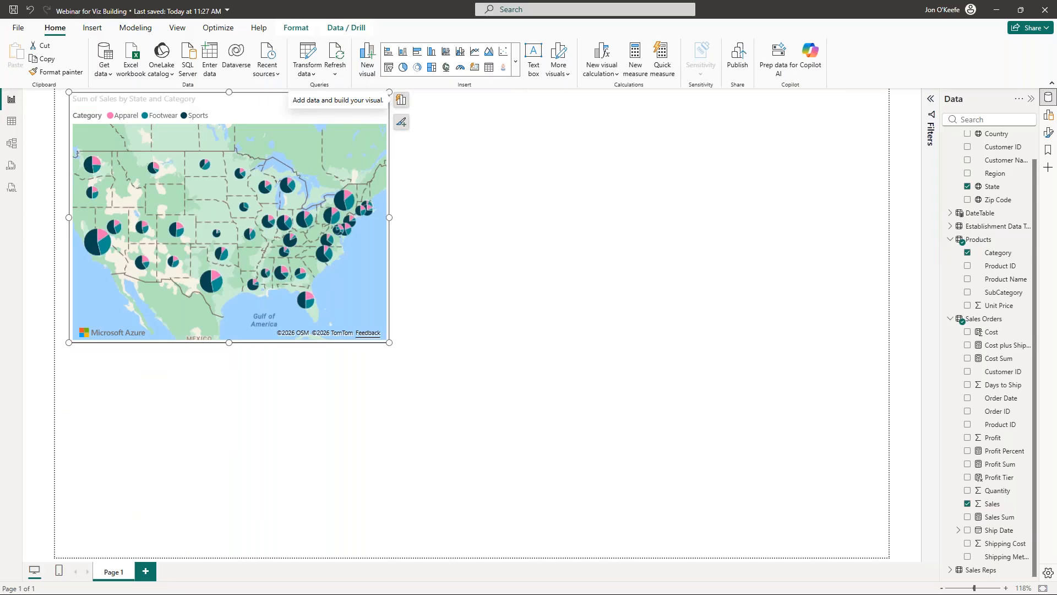
pyautogui.moveTo(96, 252)
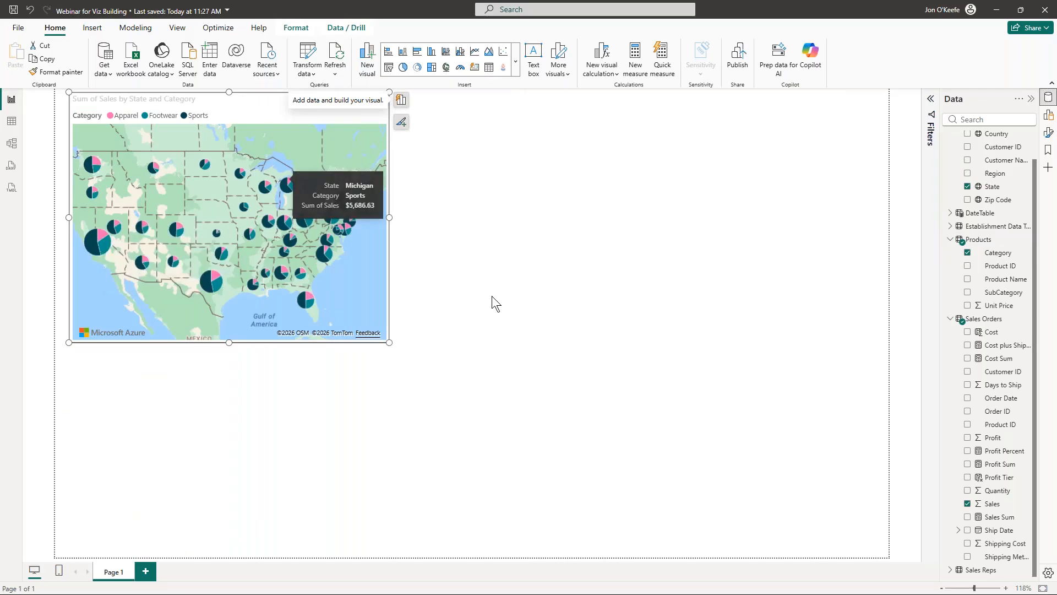
pyautogui.click(455, 310)
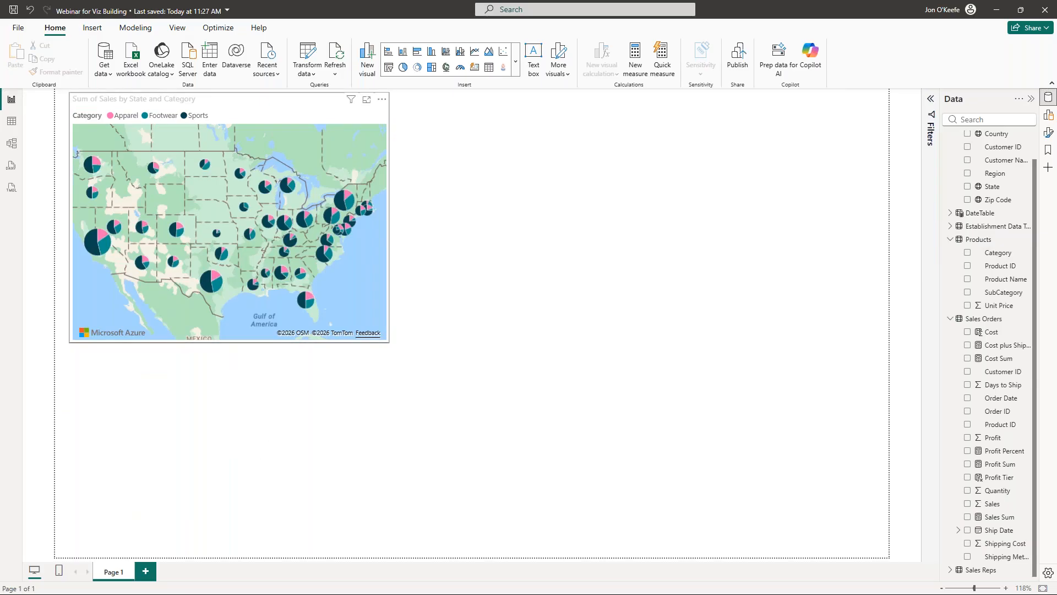
pyautogui.moveTo(159, 172)
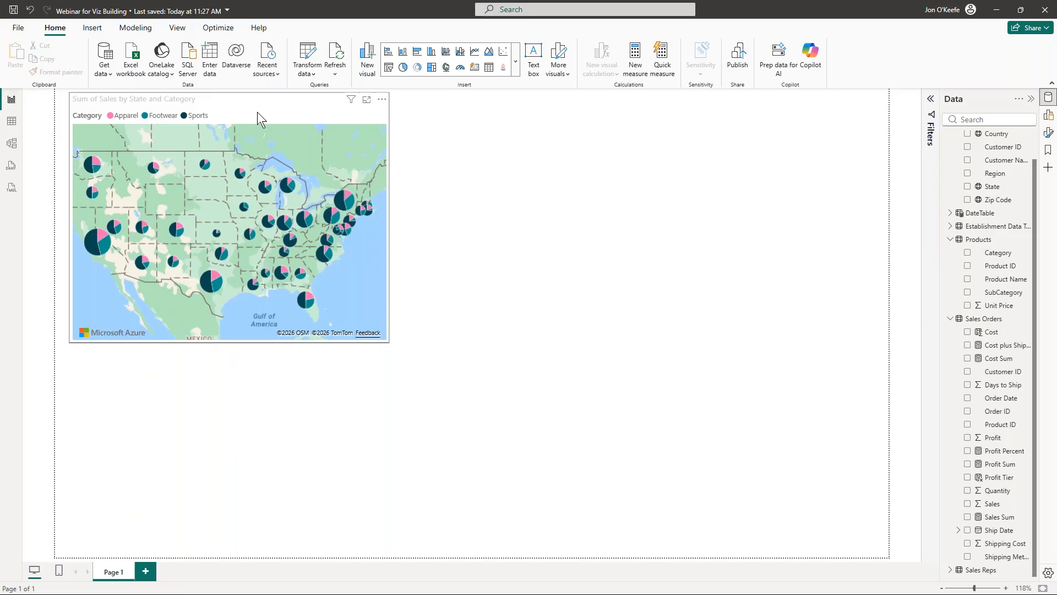
# Step: Add a second report page and show its page information format settings
pyautogui.click(147, 573)
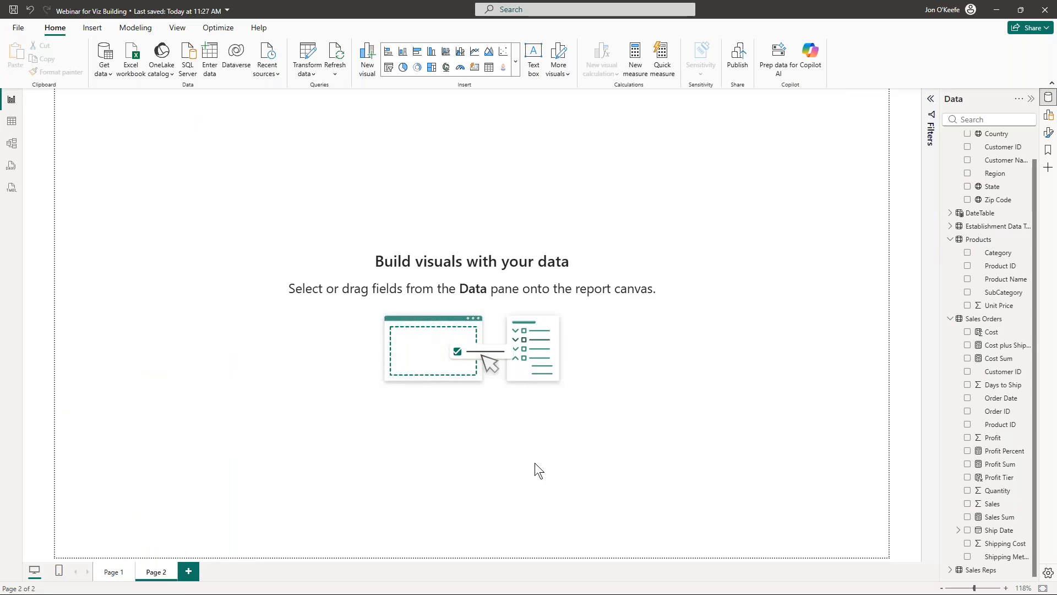
pyautogui.click(118, 575)
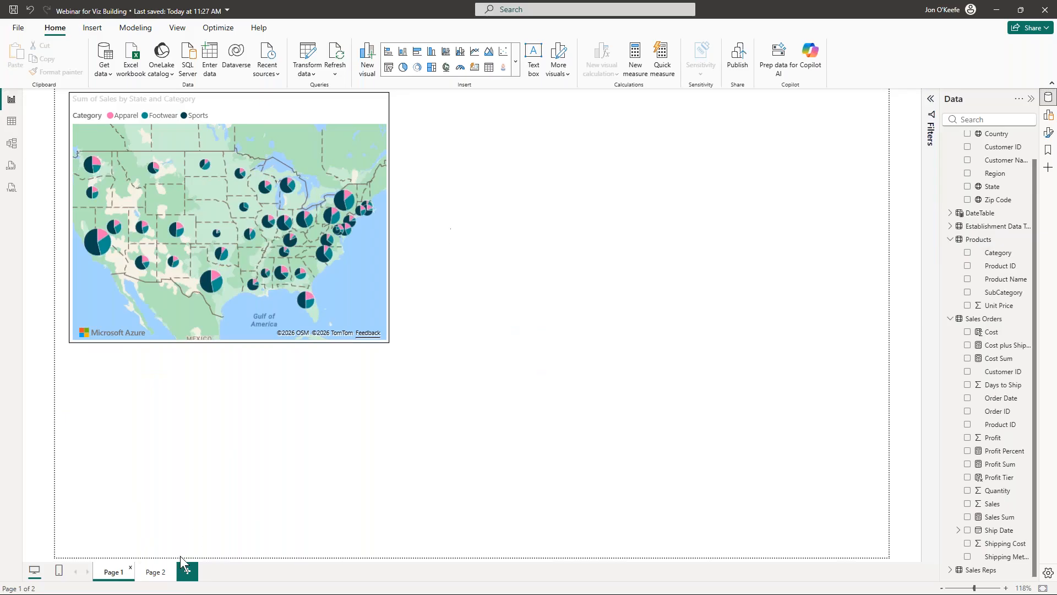
pyautogui.click(155, 572)
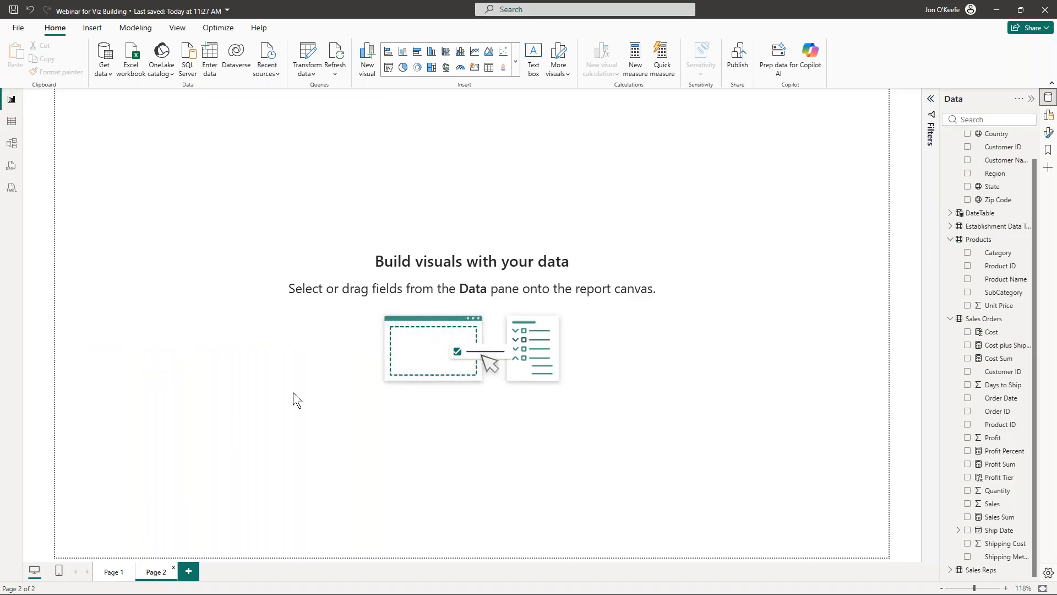
pyautogui.click(1049, 132)
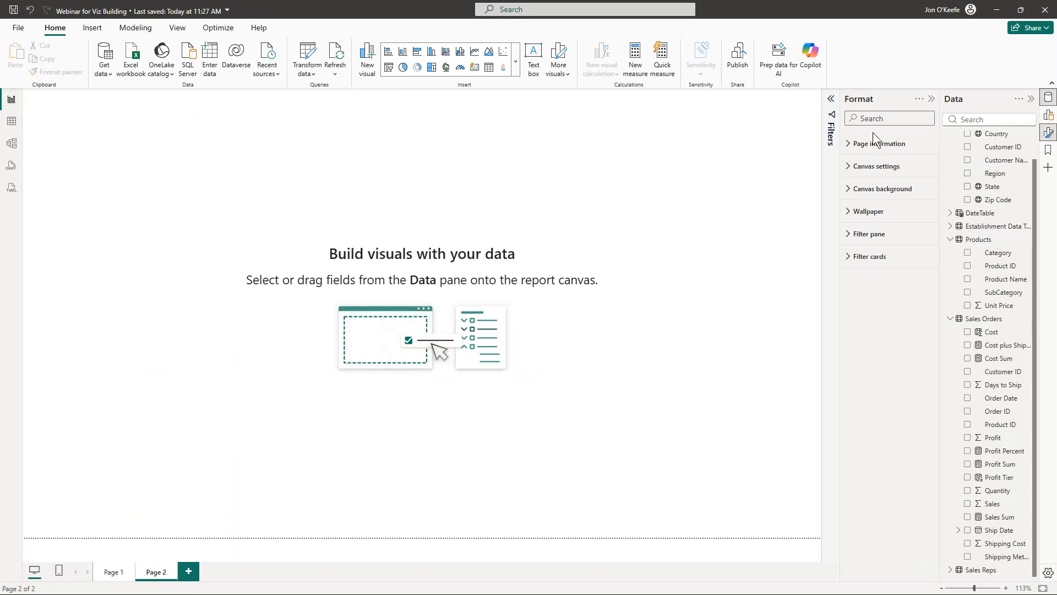
pyautogui.click(857, 142)
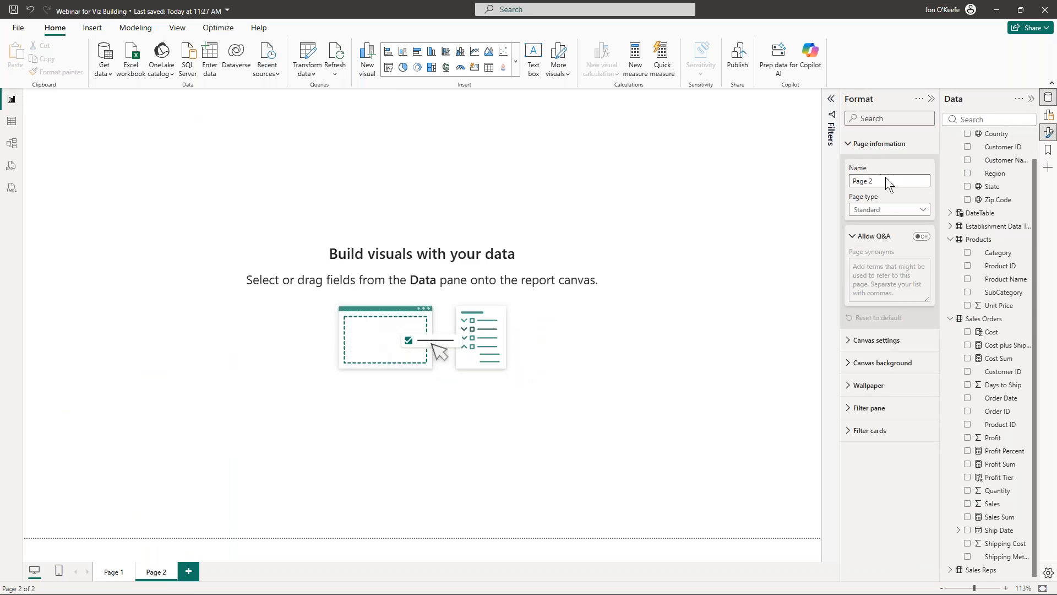
# Step: Try the Tooltip page type on Page 2, restore the Standard type and compare it with Page 1
pyautogui.click(906, 210)
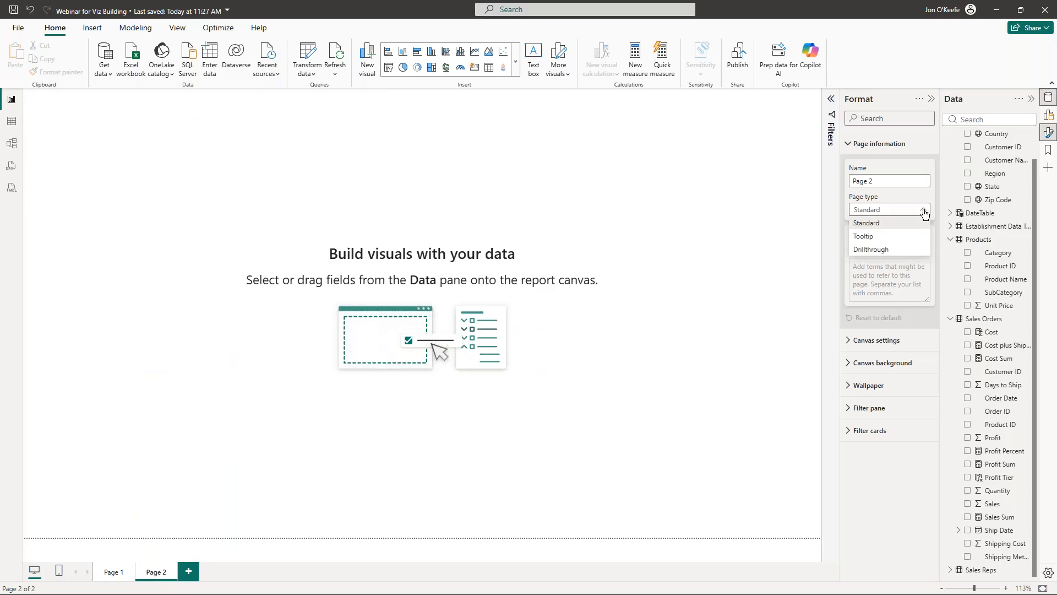
pyautogui.click(874, 237)
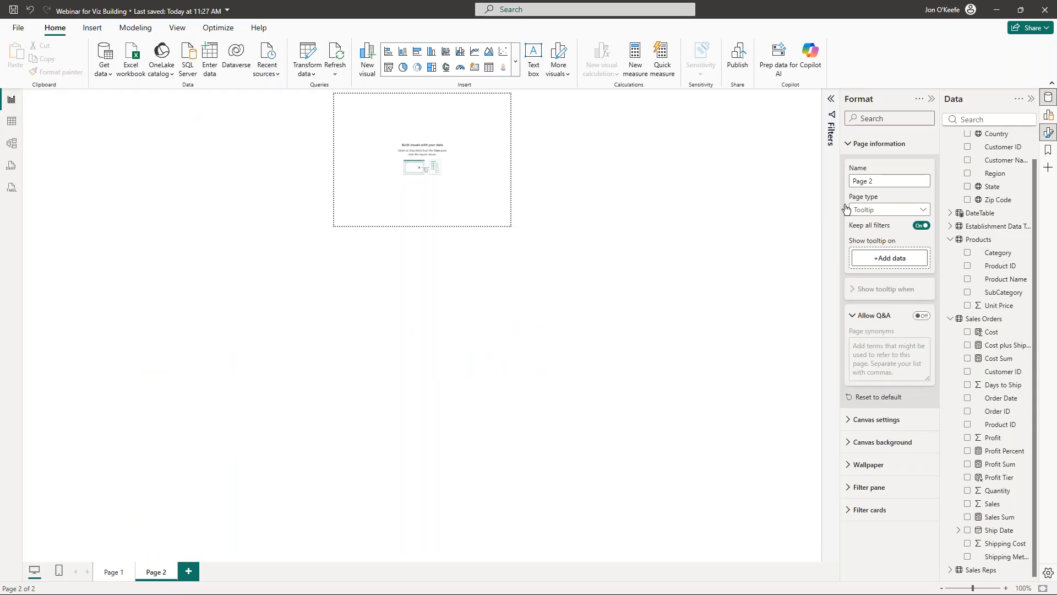
pyautogui.click(884, 211)
pyautogui.click(871, 224)
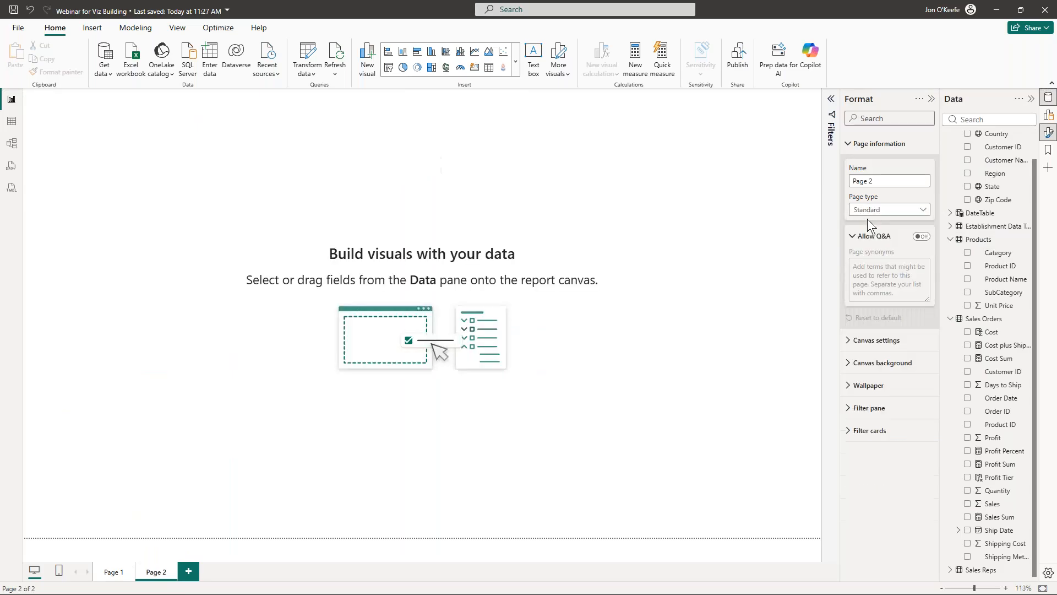
pyautogui.click(113, 572)
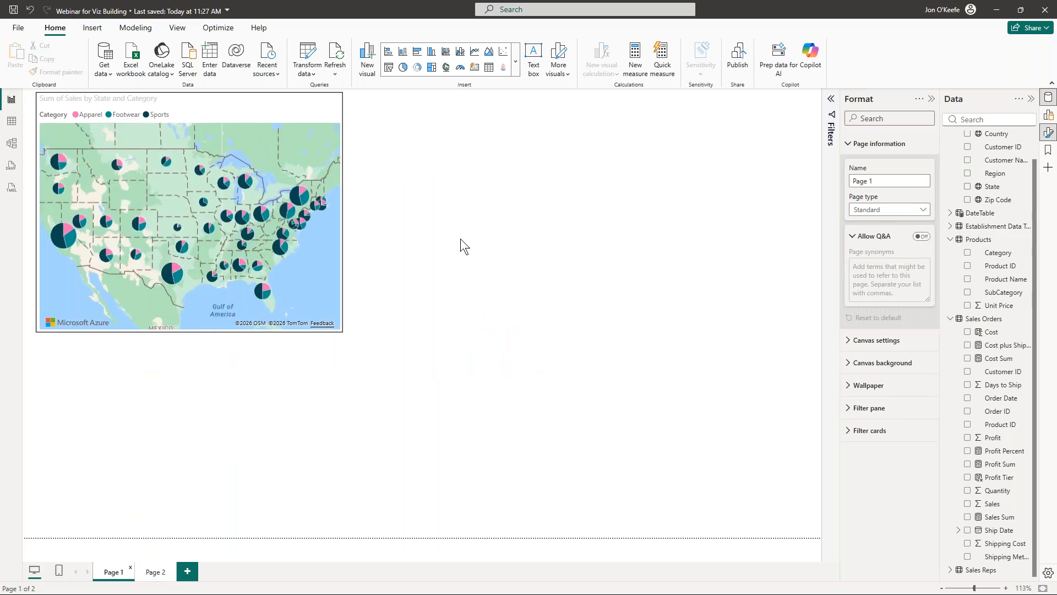
pyautogui.click(152, 573)
# Step: Set Page 2's page type to Tooltip and rename the page "Tooltip: Sales by Category"
pyautogui.click(910, 212)
pyautogui.click(875, 230)
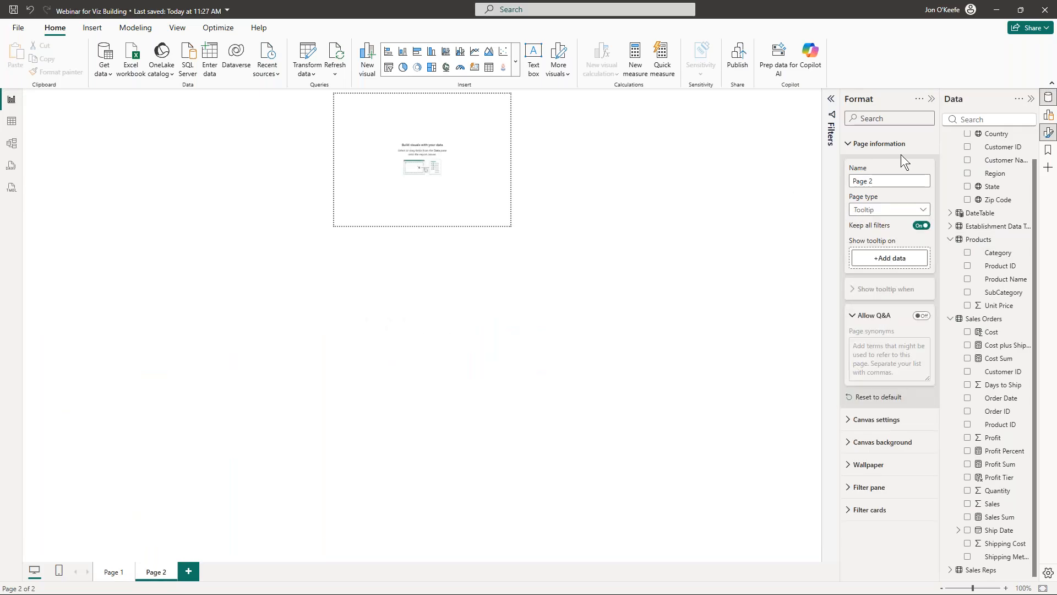
pyautogui.doubleClick(159, 571)
pyautogui.write('Tooltip:')
pyautogui.write(' Sales b')
pyautogui.write('y Categor')
pyautogui.write('y')
pyautogui.press('Return')
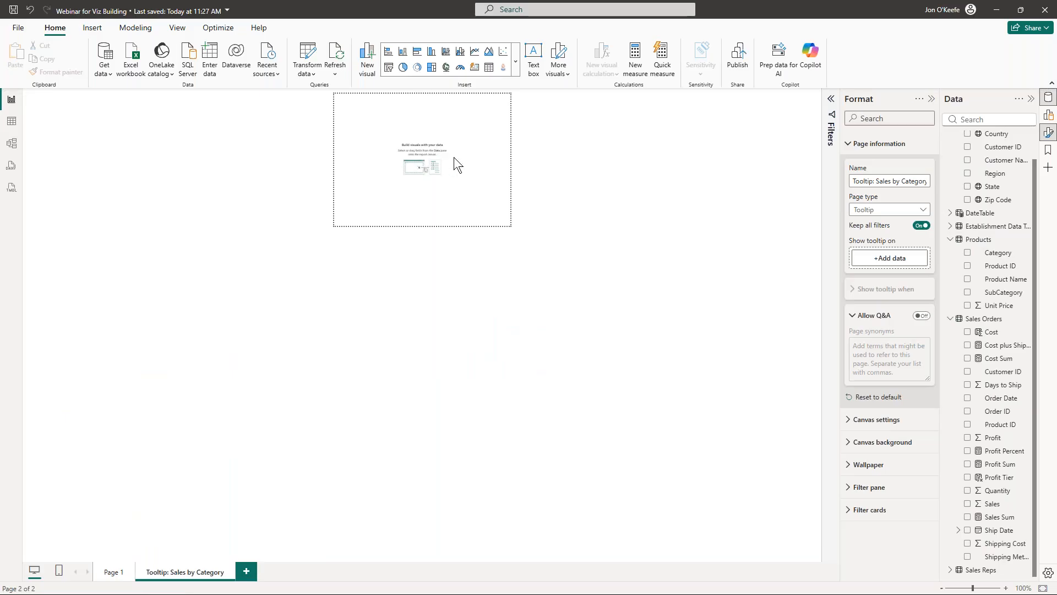
# Step: Insert a clustered column chart of Sales by Category on the tooltip page and turn on Arrange data for me
pyautogui.click(1042, 588)
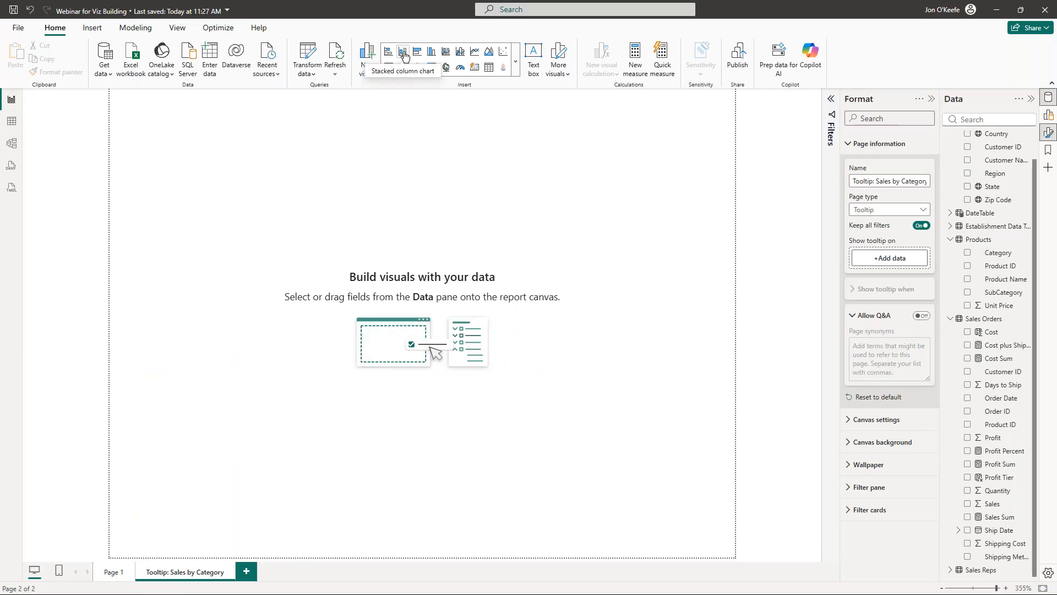
pyautogui.click(432, 52)
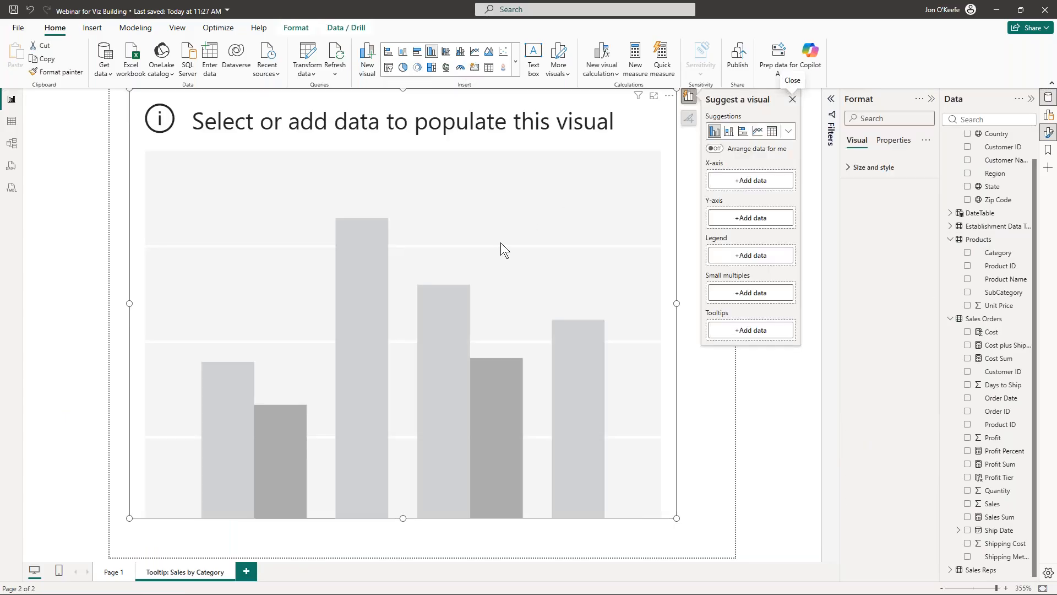
pyautogui.click(967, 253)
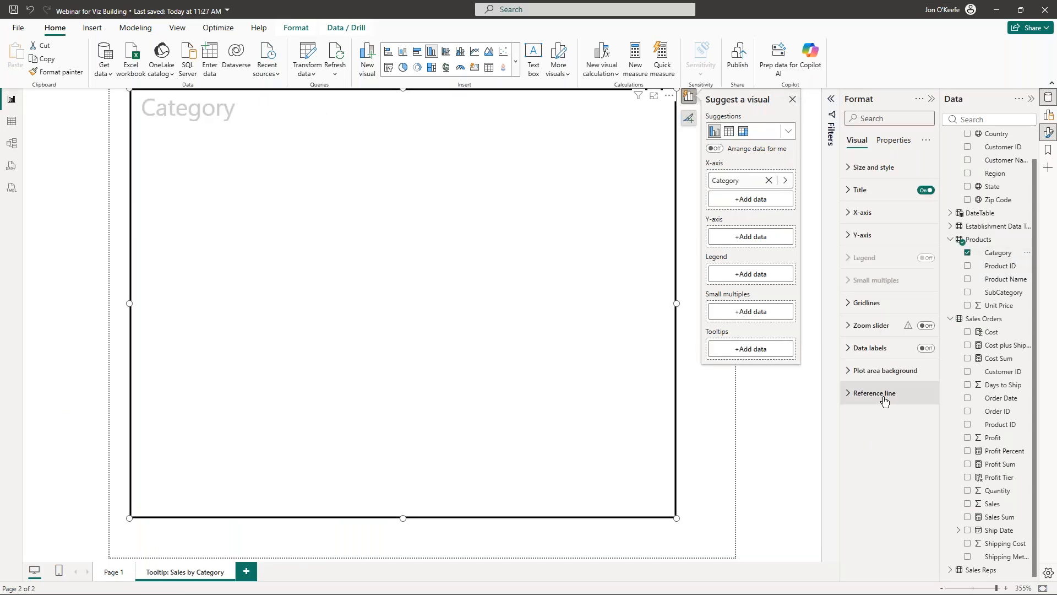
pyautogui.click(967, 505)
pyautogui.moveTo(541, 462)
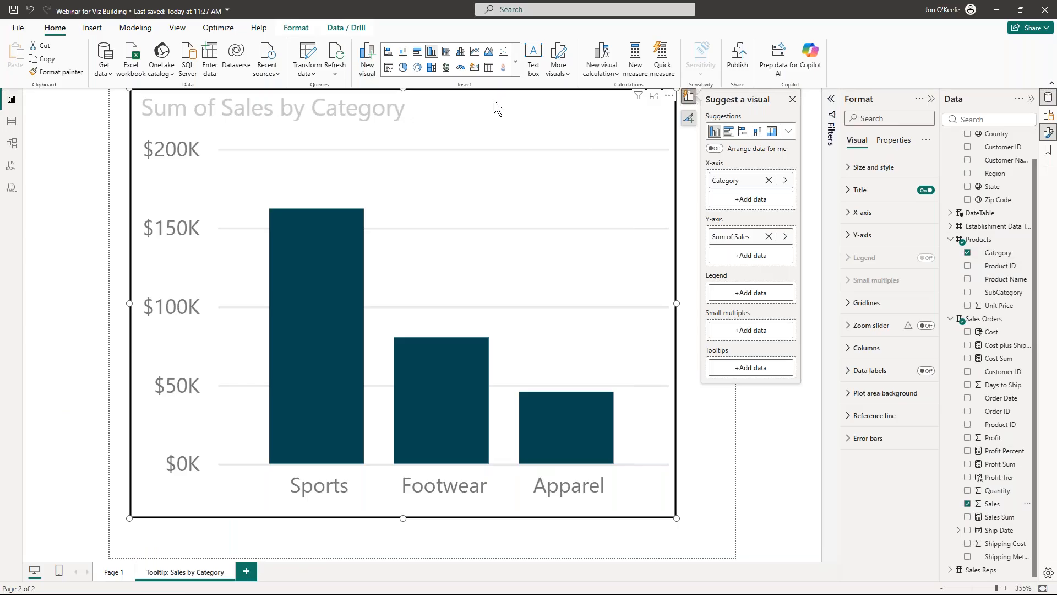
pyautogui.click(714, 148)
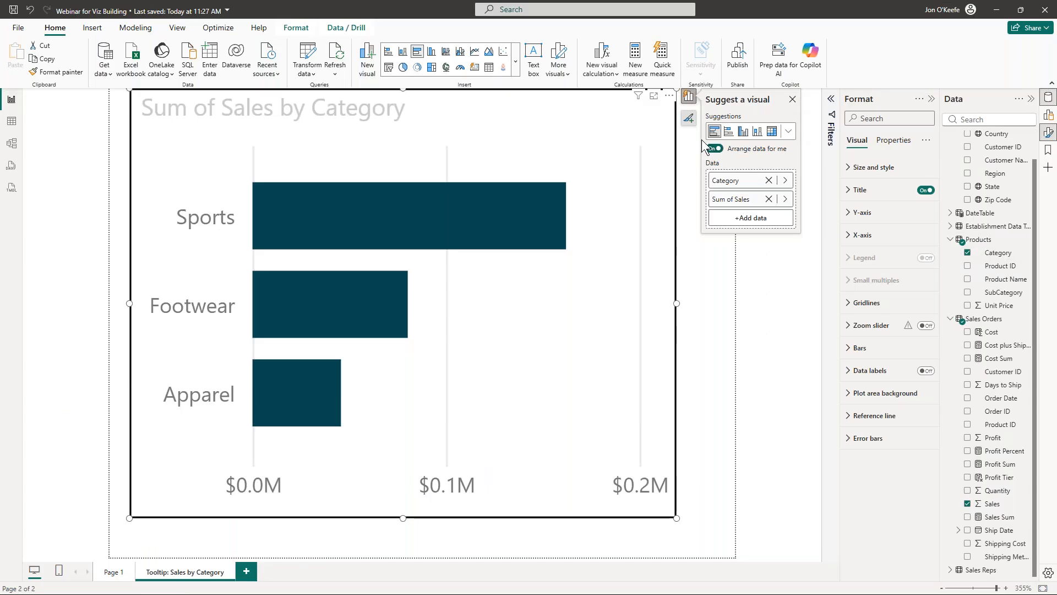
# Step: Turn off Arrange data for me, convert the chart to a stacked column chart and add Category as its legend
pyautogui.click(744, 132)
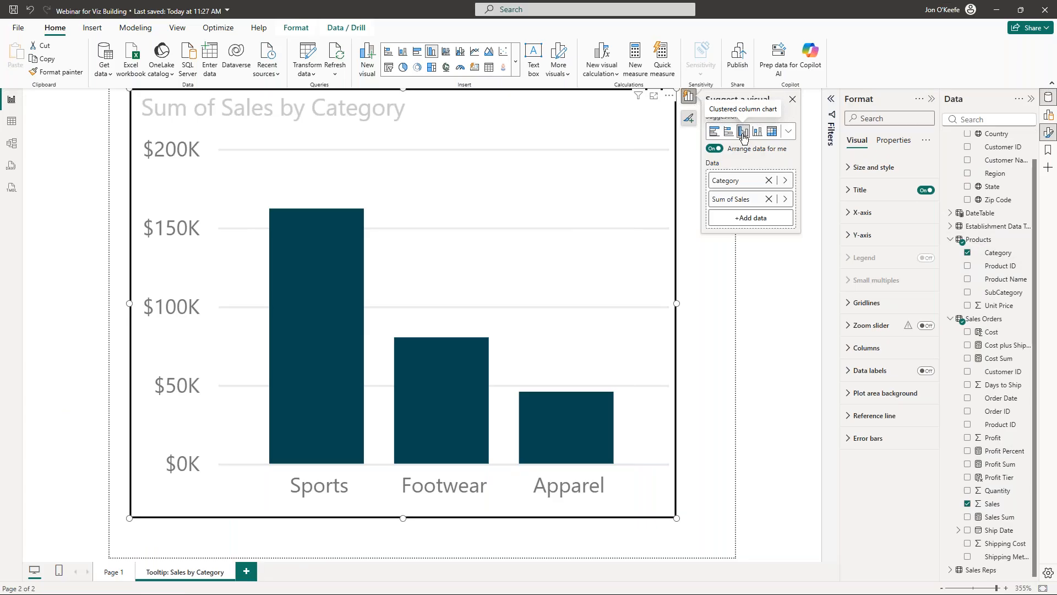
pyautogui.click(718, 150)
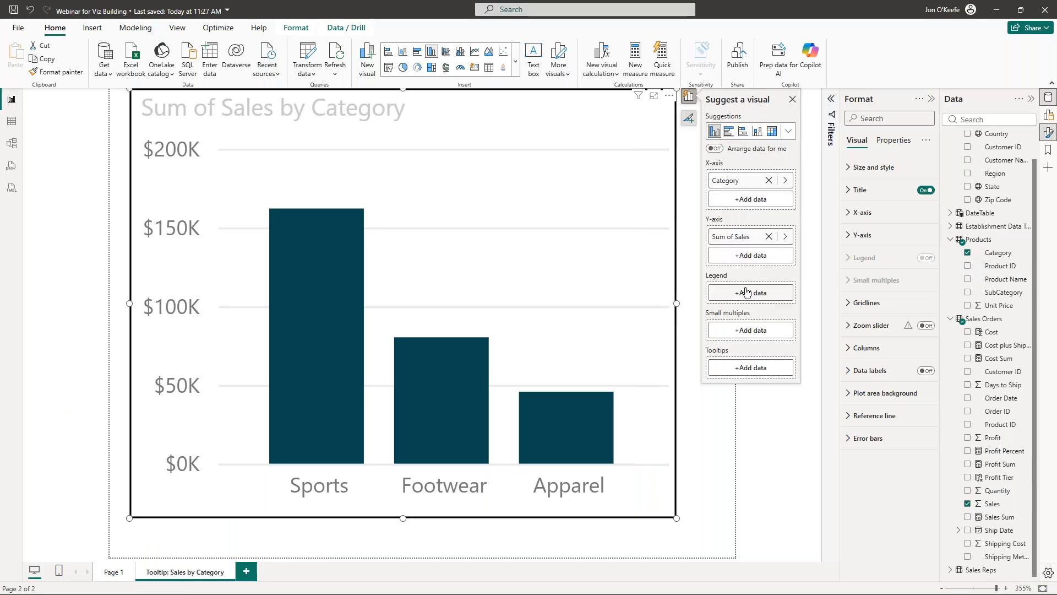
pyautogui.moveTo(991, 254); pyautogui.dragTo(760, 302)
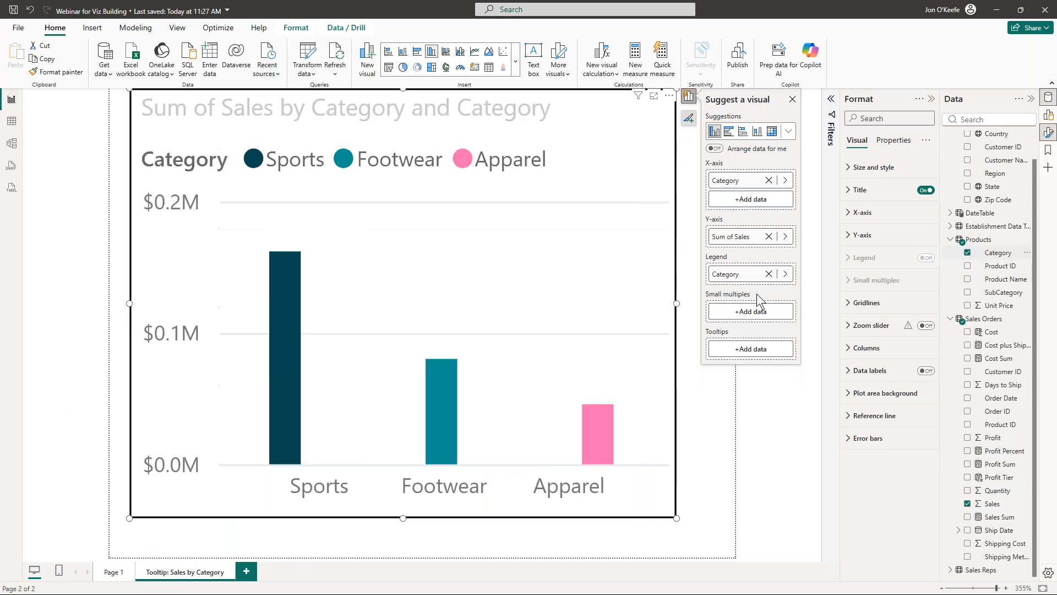
pyautogui.click(756, 132)
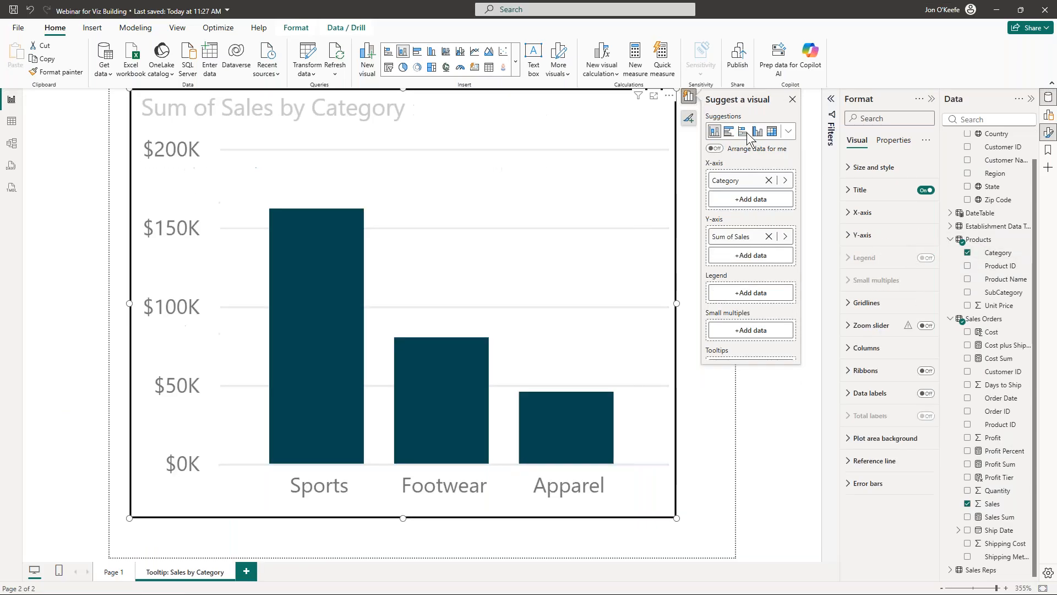
pyautogui.moveTo(994, 254); pyautogui.dragTo(762, 302)
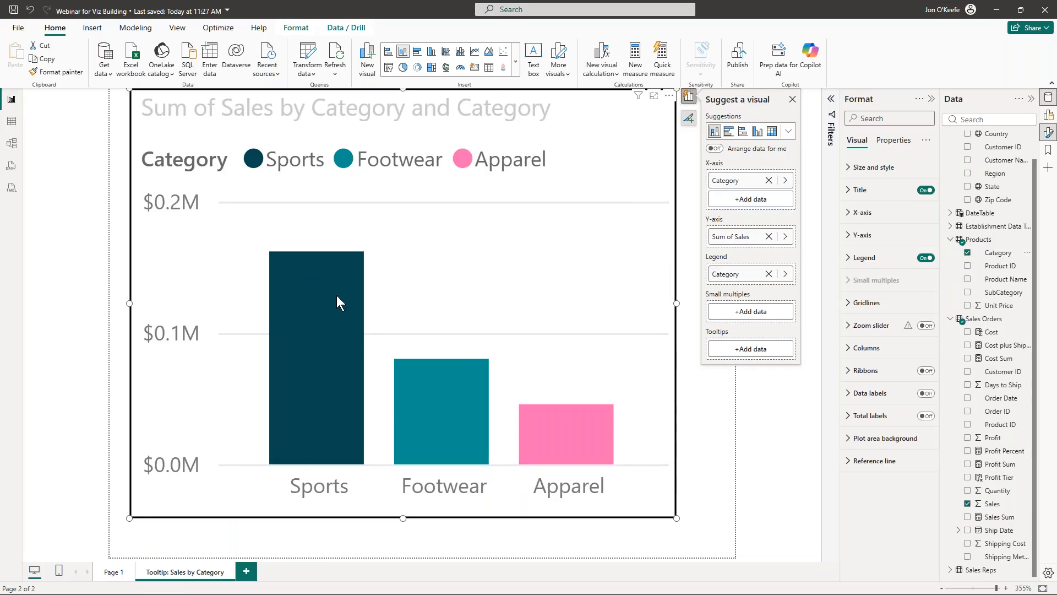
pyautogui.moveTo(321, 285)
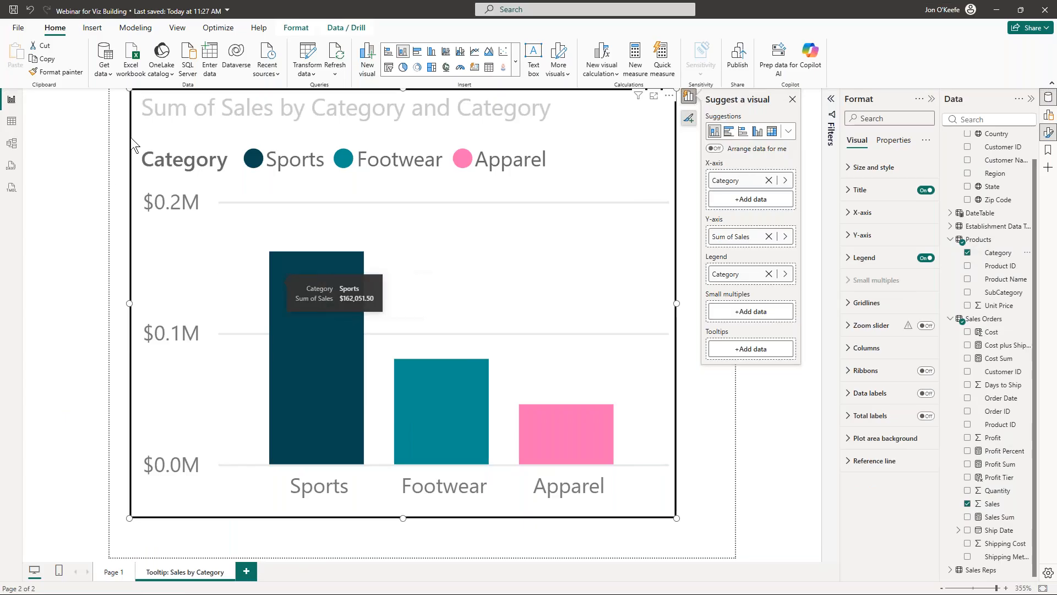
# Step: Stretch the Sales by Category chart to fill the whole tooltip page canvas
pyautogui.moveTo(130, 301); pyautogui.dragTo(110, 300)
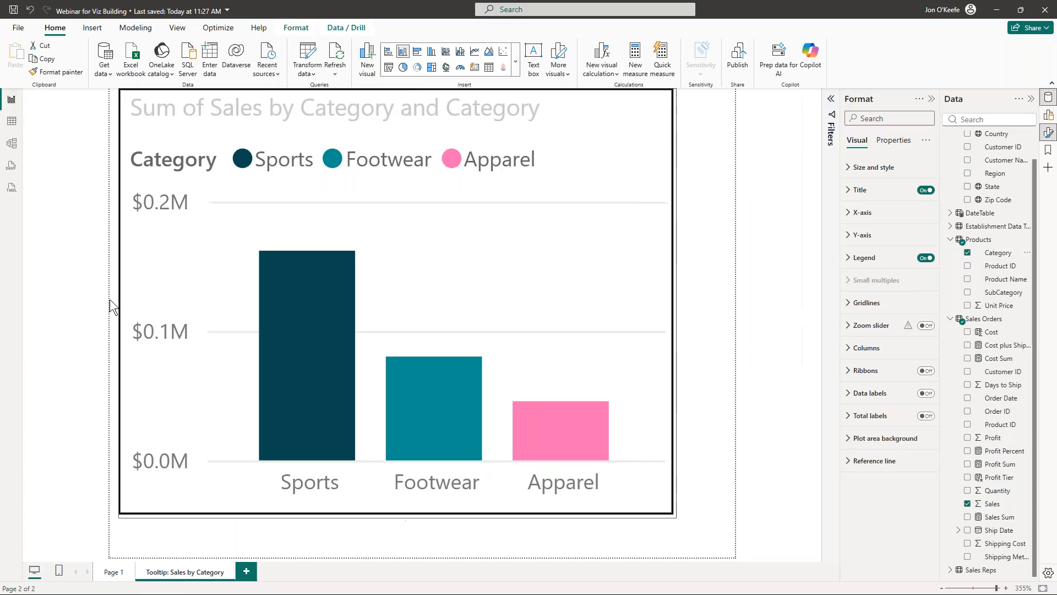
pyautogui.moveTo(677, 303); pyautogui.dragTo(754, 305)
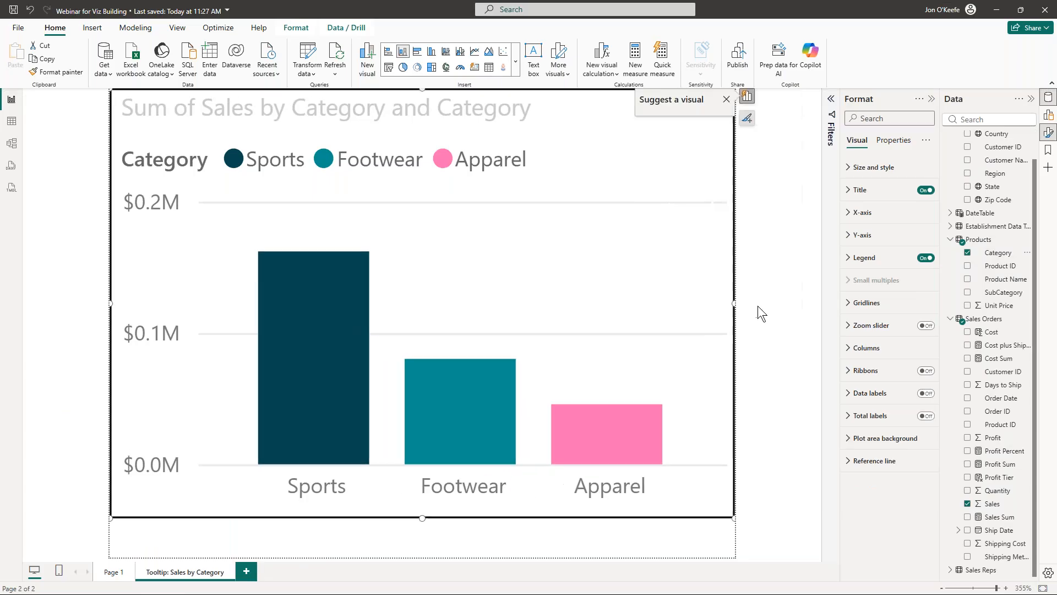
pyautogui.moveTo(423, 517); pyautogui.dragTo(421, 557)
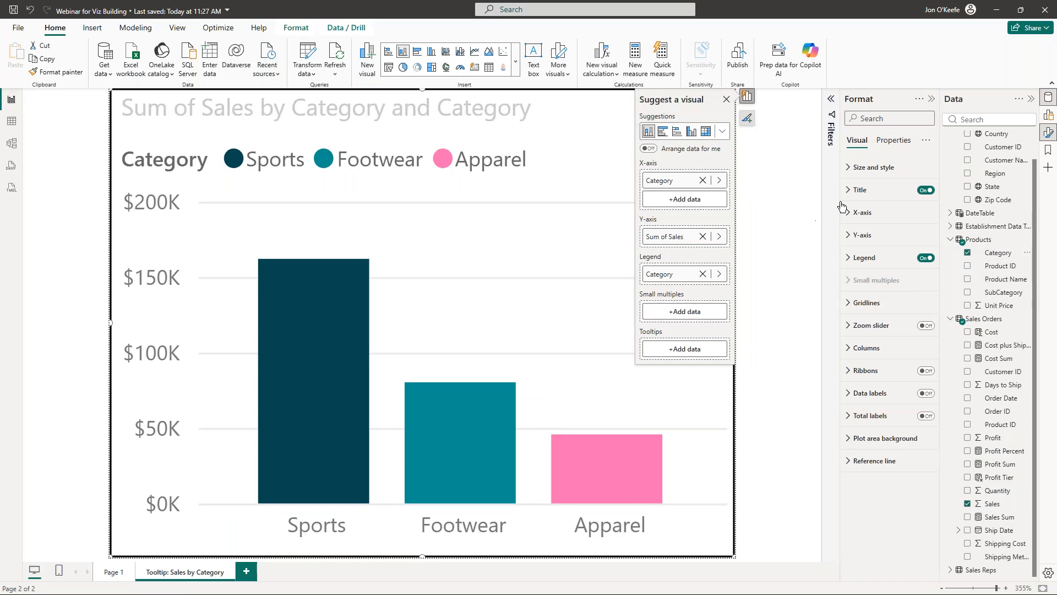
# Step: Turn off the column chart's title, legend and Y-axis values
pyautogui.click(925, 191)
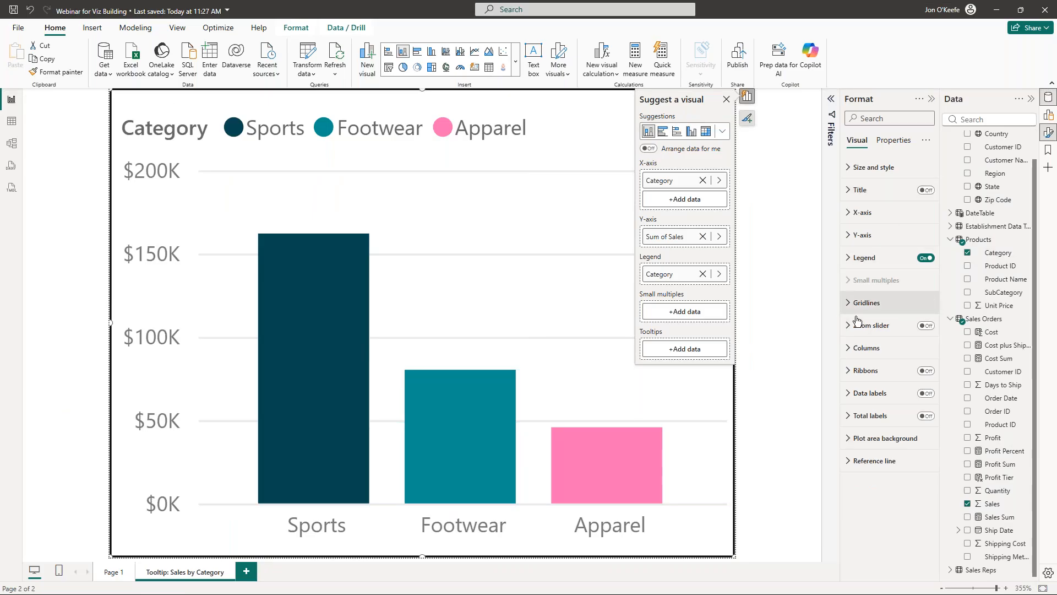
pyautogui.click(926, 257)
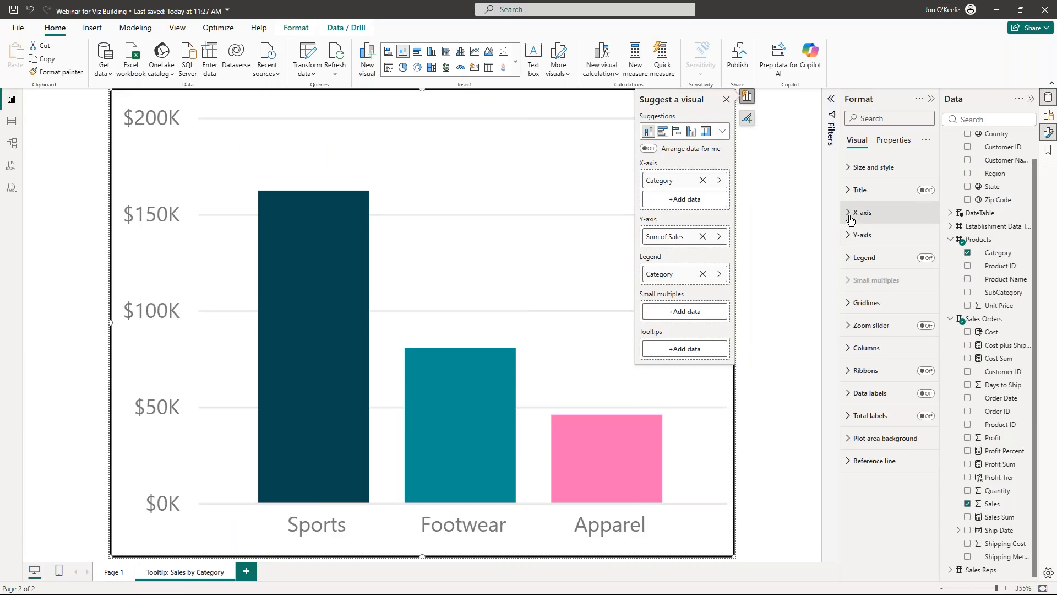
pyautogui.click(852, 235)
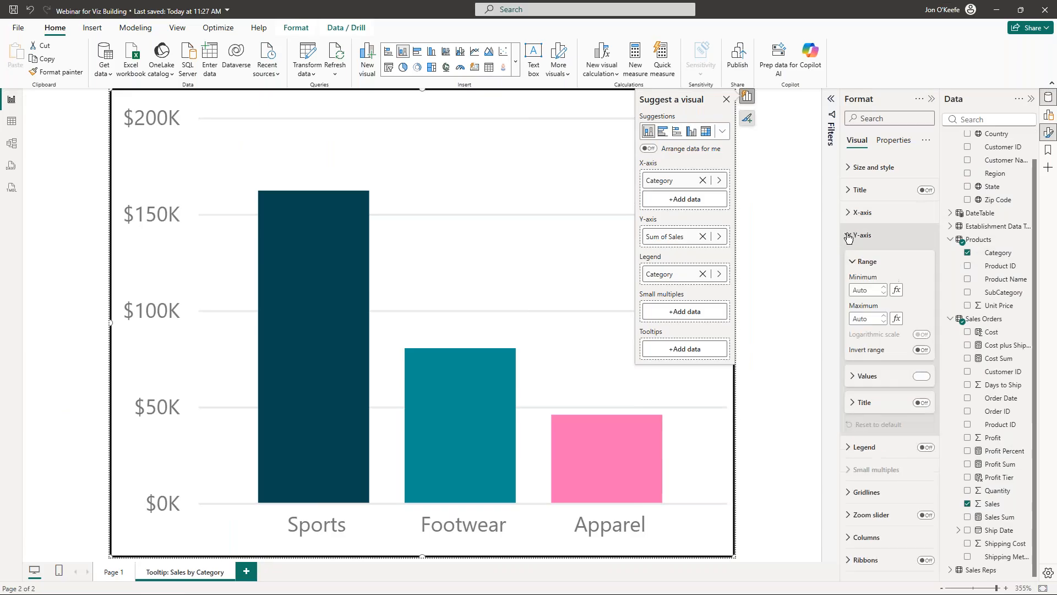
pyautogui.click(921, 376)
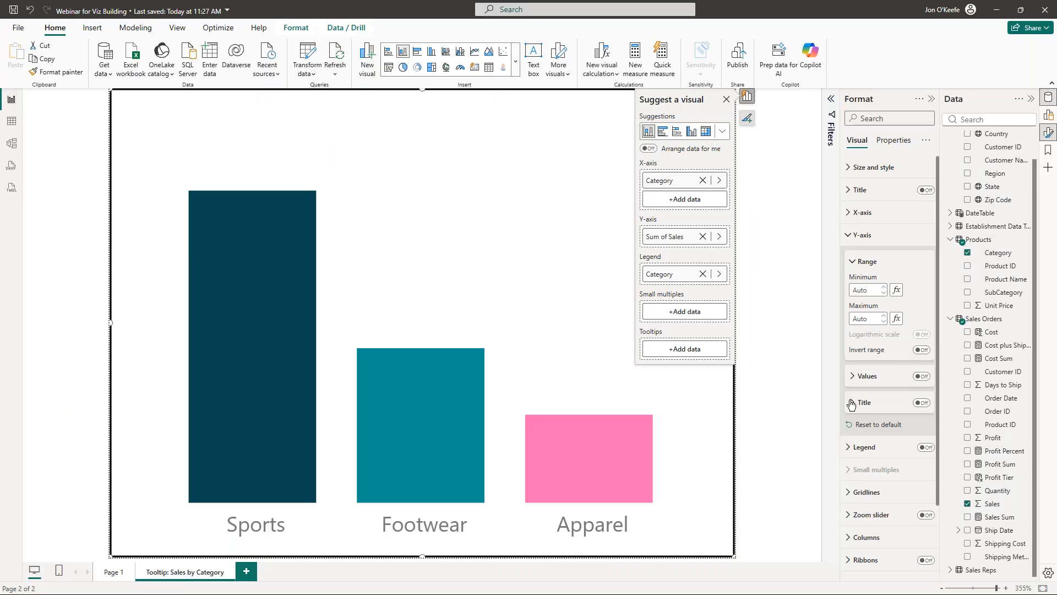
pyautogui.click(848, 236)
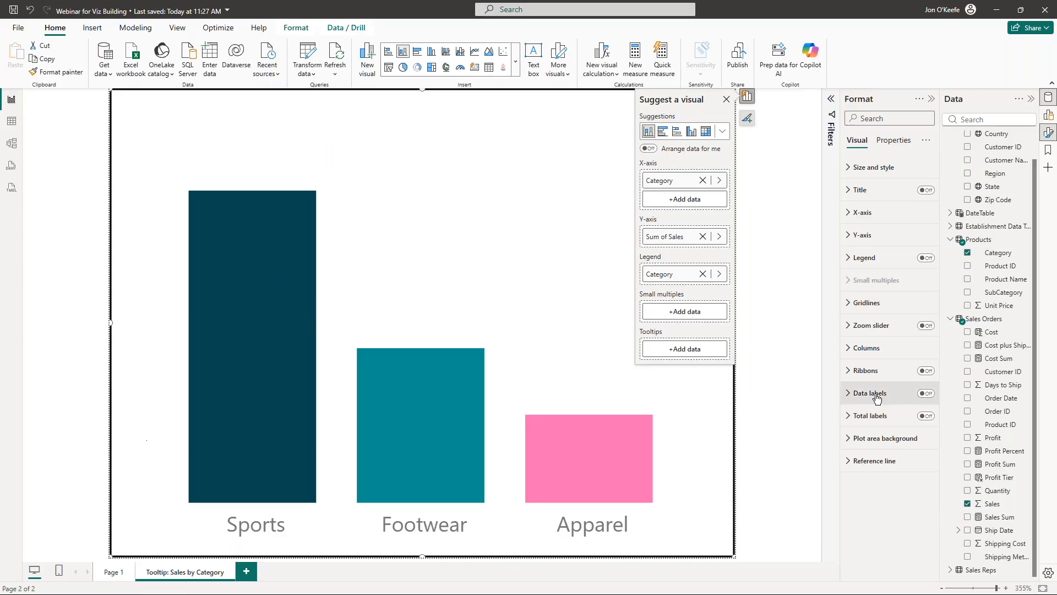
# Step: Turn on data labels for the Sales by Category columns
pyautogui.click(850, 394)
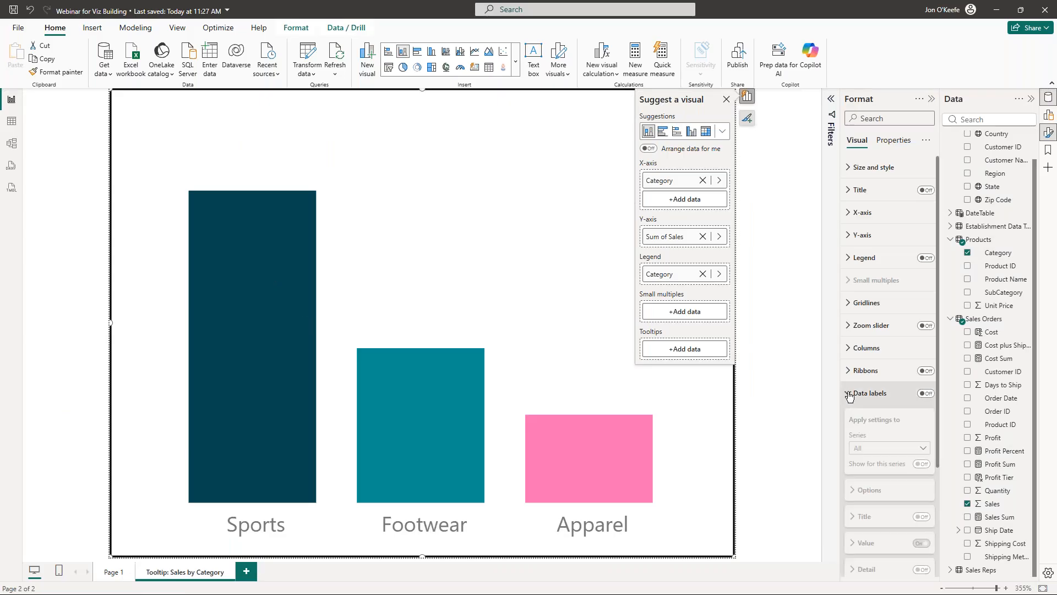
pyautogui.click(927, 394)
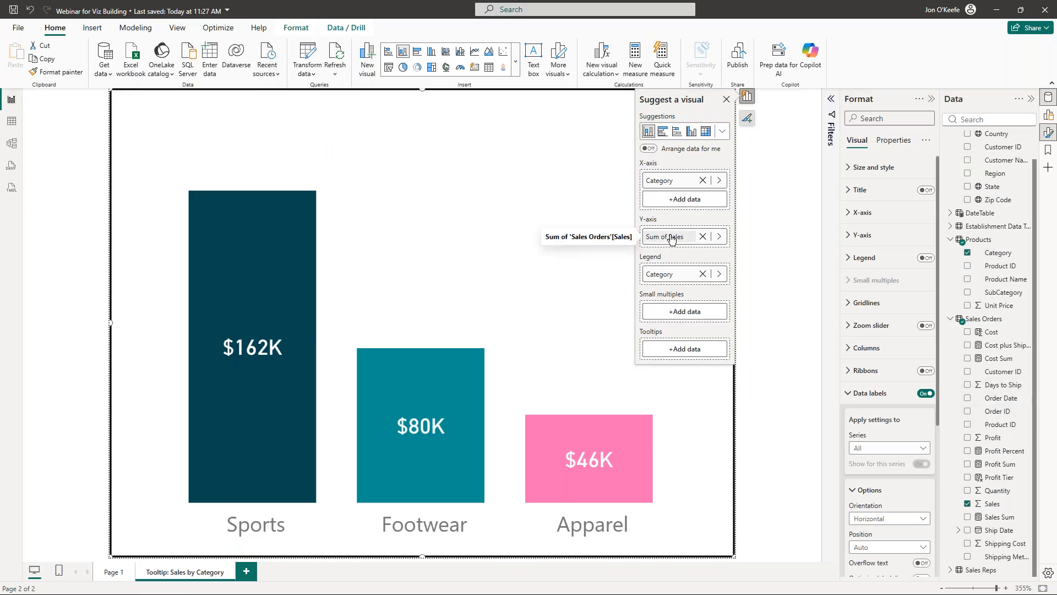
pyautogui.moveTo(245, 354)
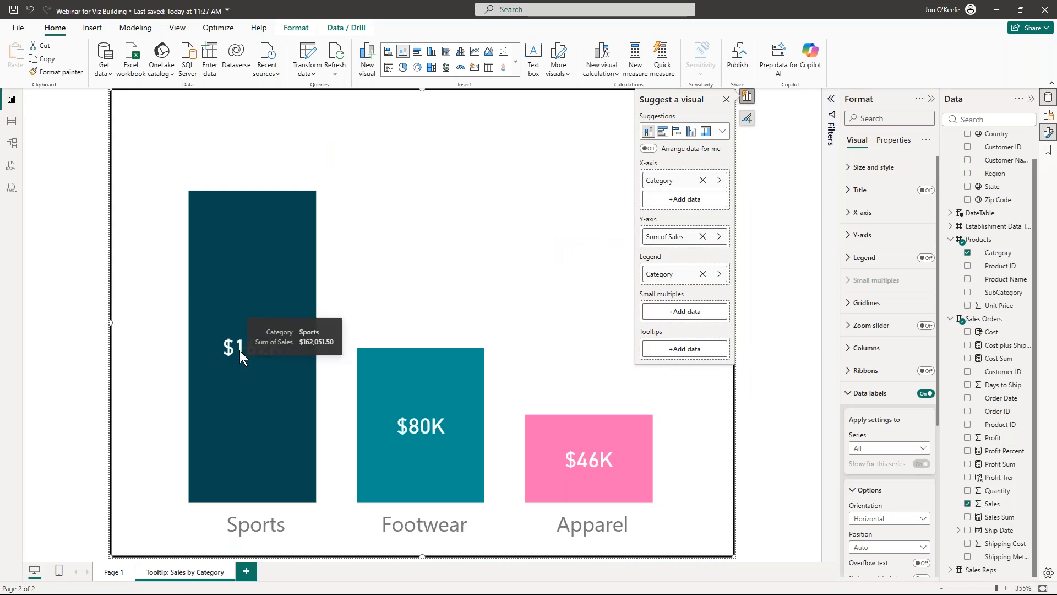
# Step: Format the data label values in Arial Black at size 11 and deselect the chart
pyautogui.scroll(-4, 881, 421)
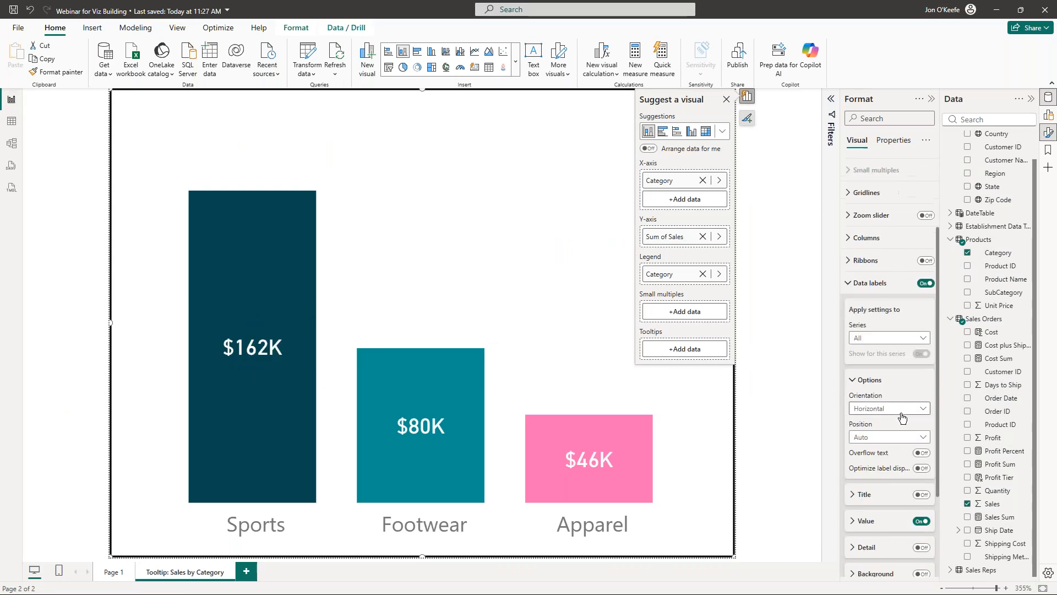
pyautogui.scroll(-1, 914, 439)
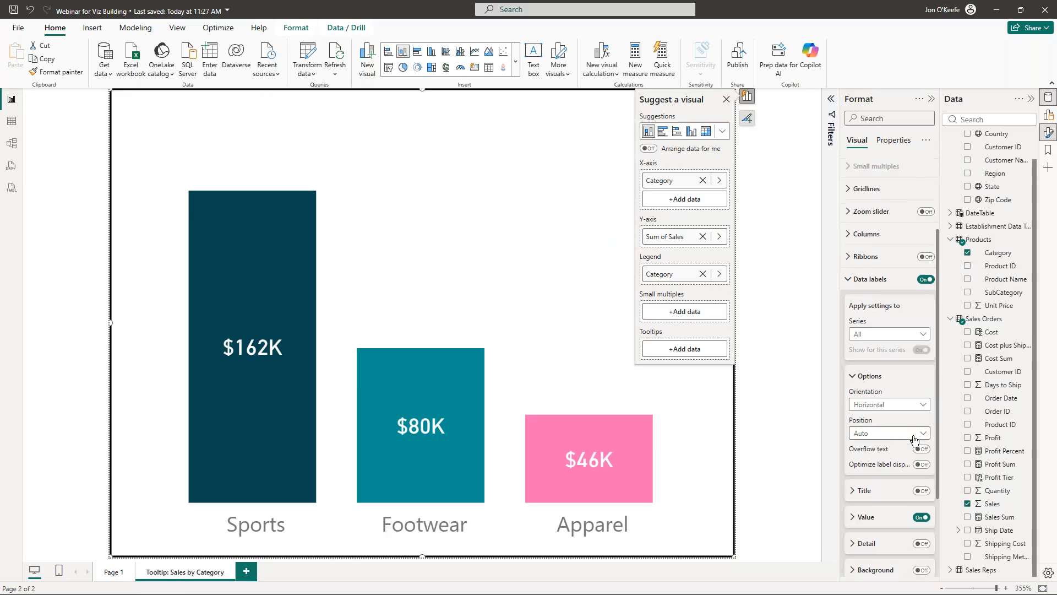
pyautogui.scroll(-4, 913, 435)
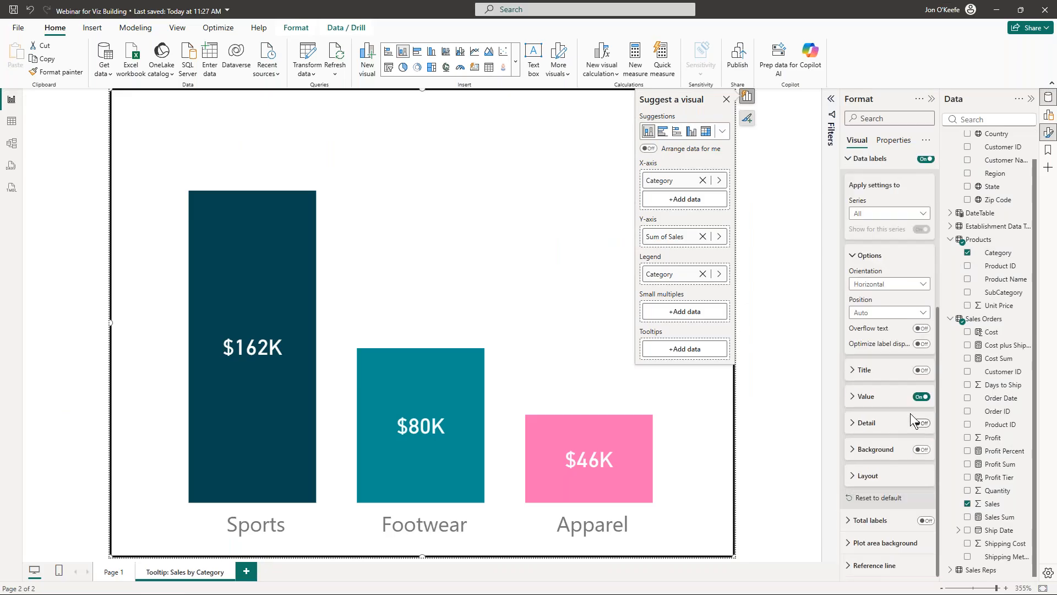
pyautogui.click(852, 397)
pyautogui.scroll(-4, 921, 487)
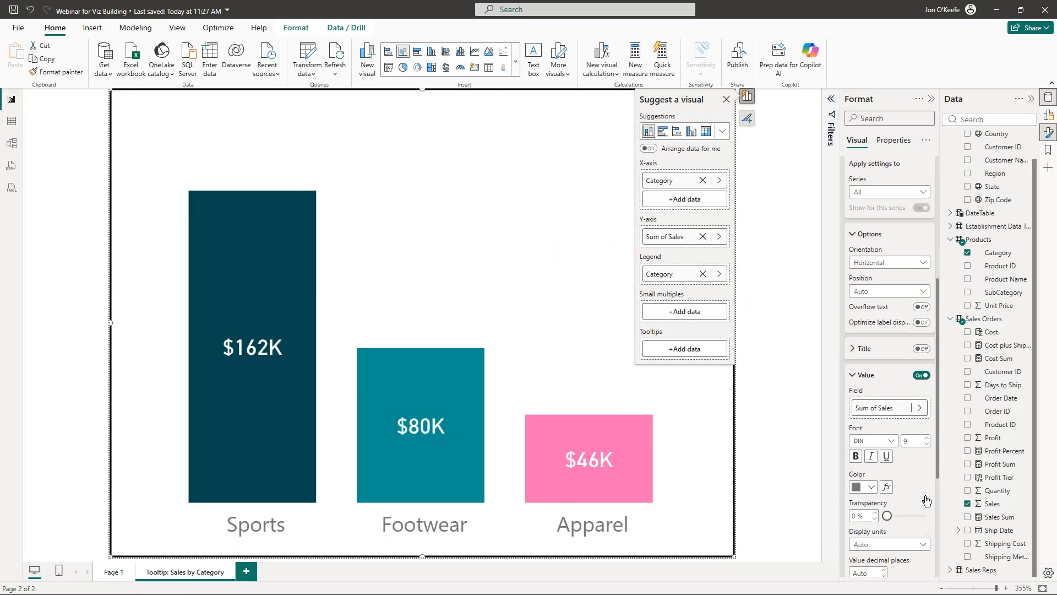
pyautogui.click(927, 349)
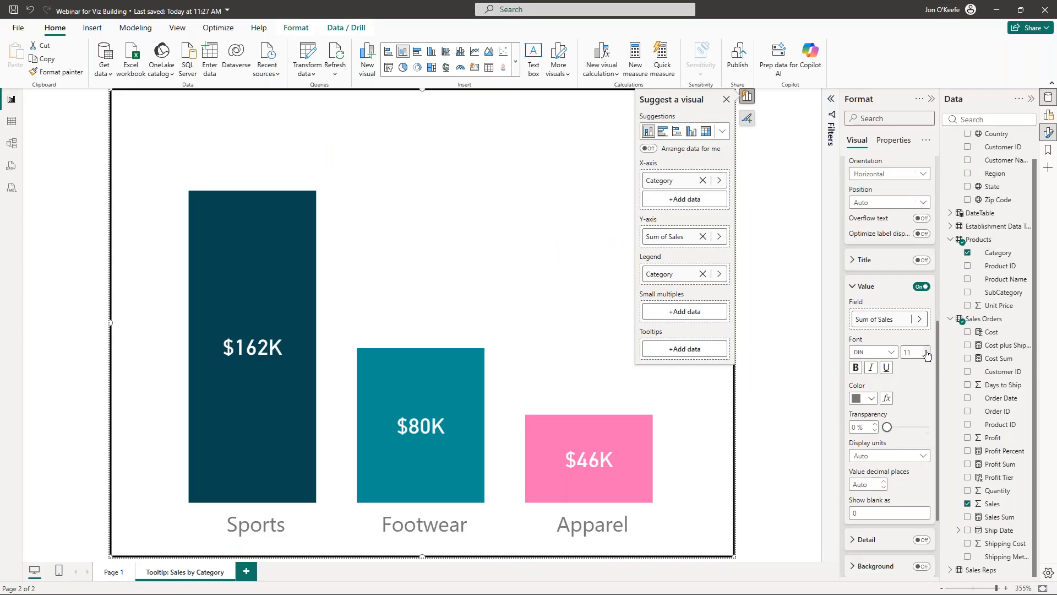
pyautogui.click(890, 352)
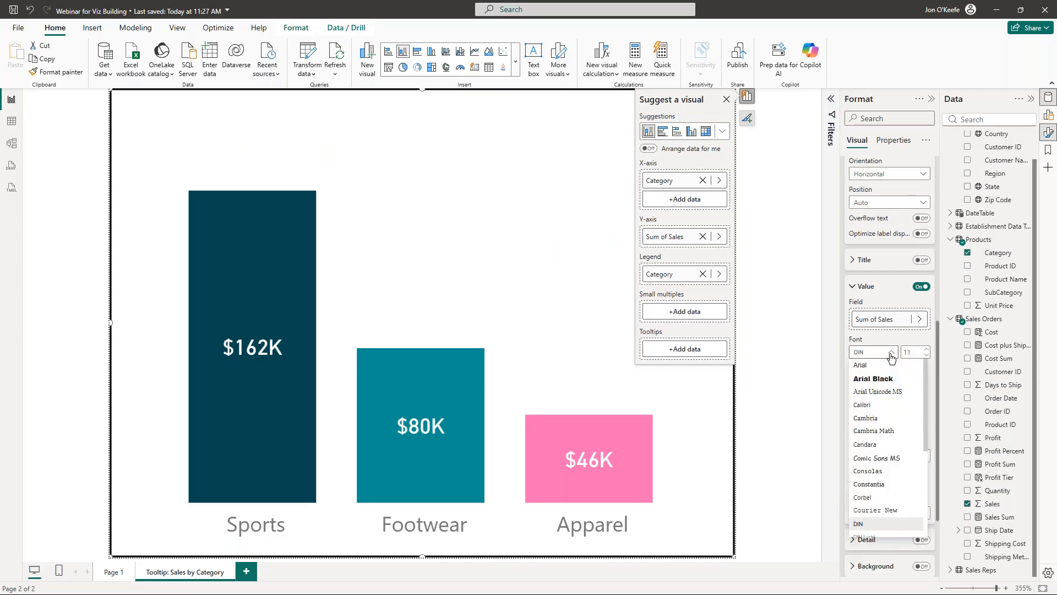
pyautogui.click(866, 377)
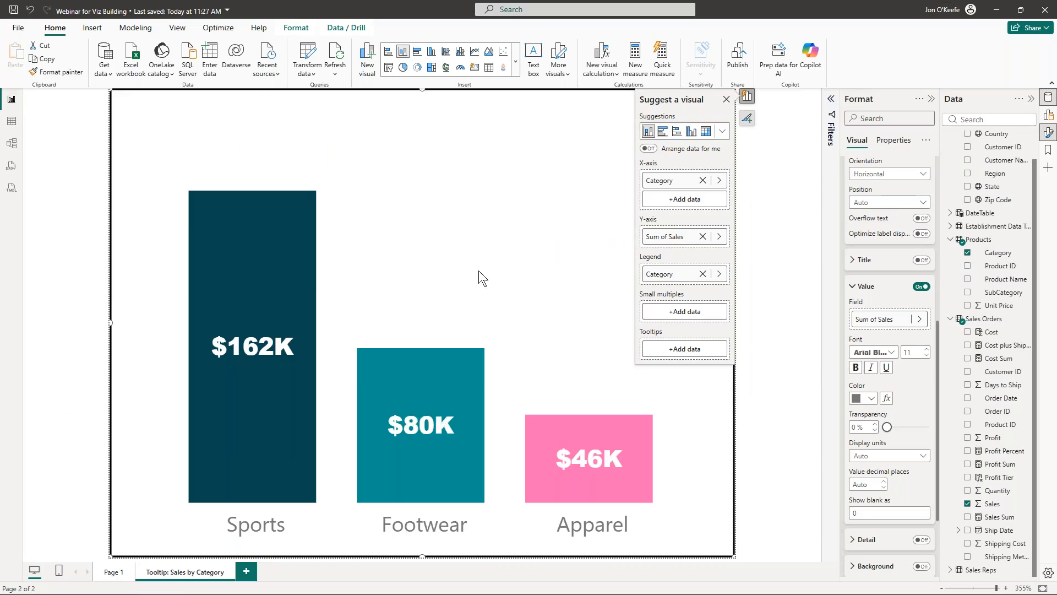
pyautogui.click(784, 353)
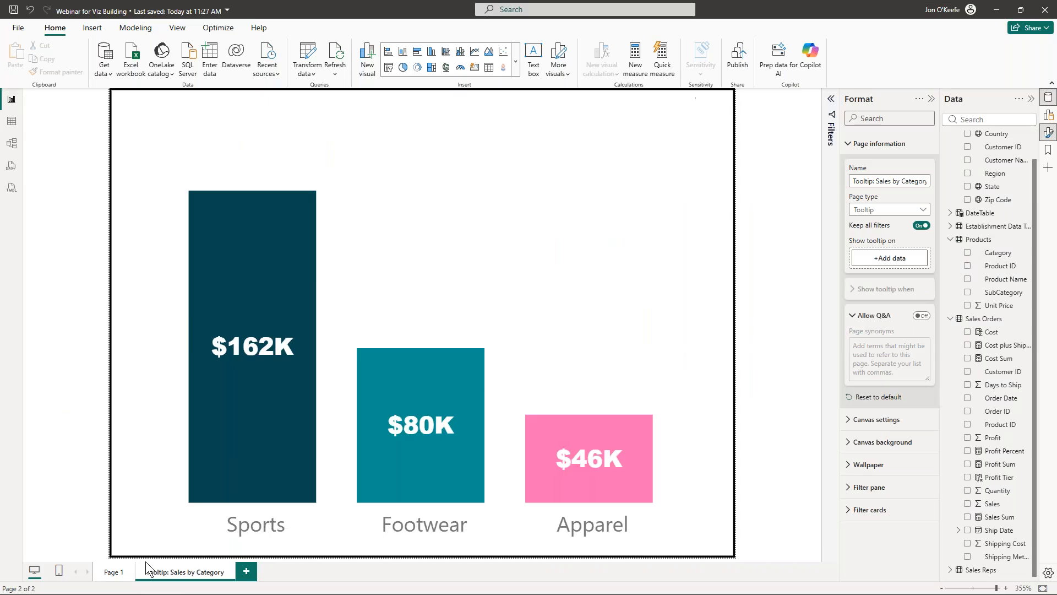
# Step: On Page 1, replace Category with Region as the legend of the sales map
pyautogui.click(117, 573)
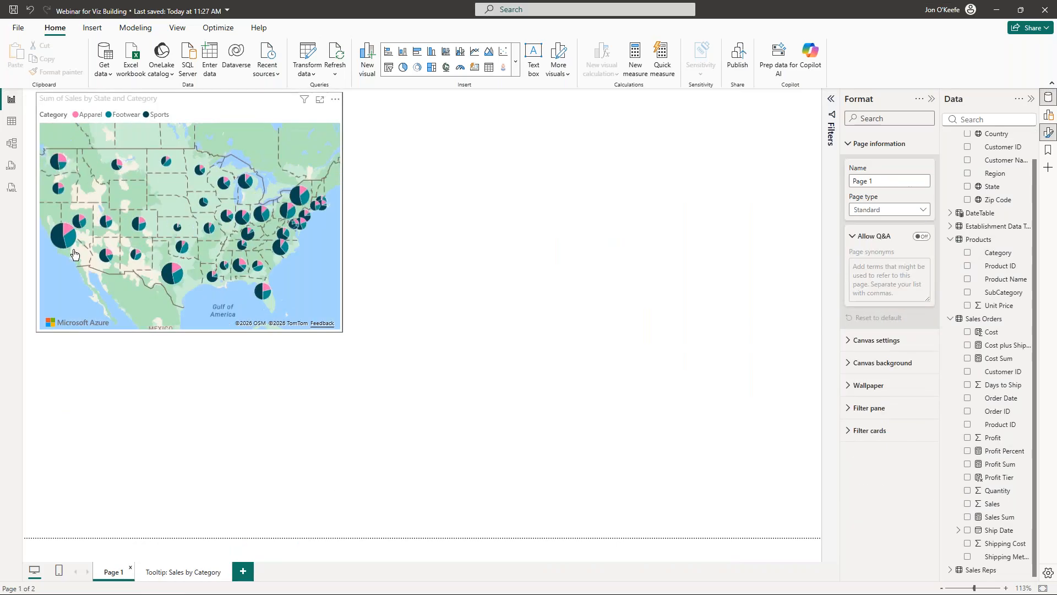
pyautogui.moveTo(56, 249)
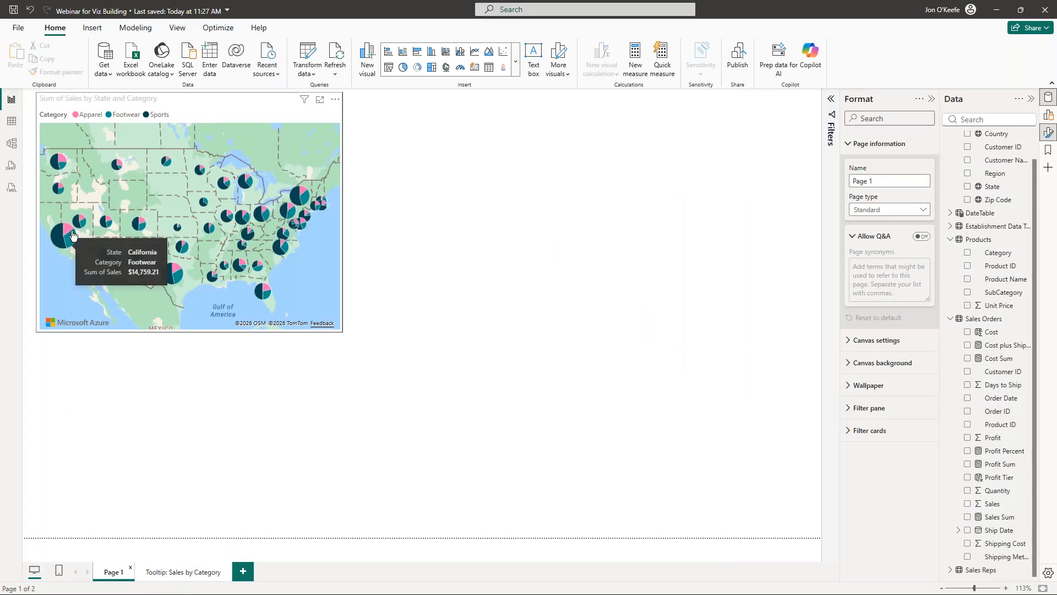
pyautogui.moveTo(245, 182)
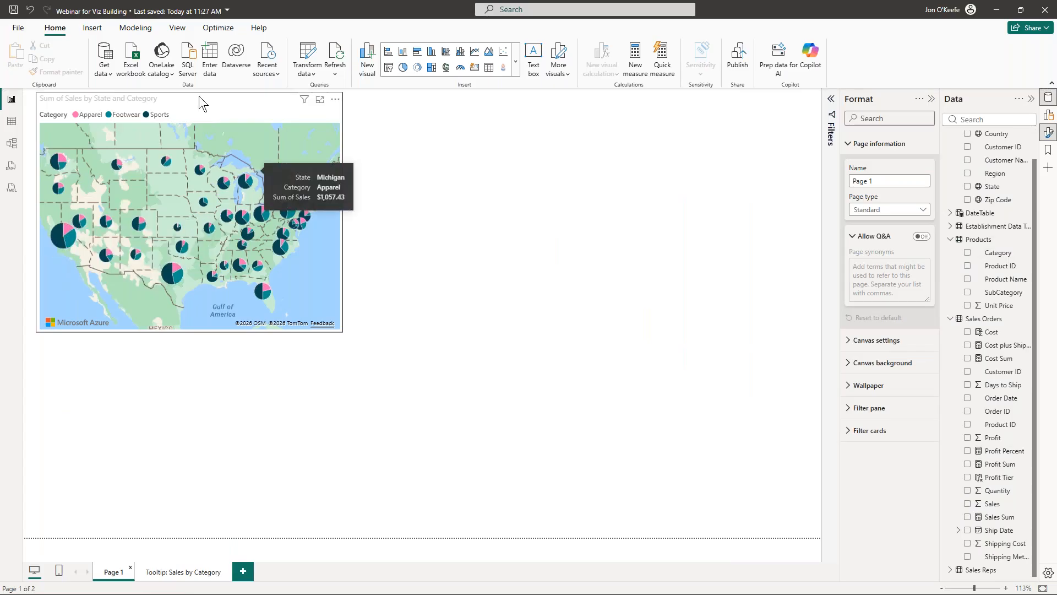
pyautogui.click(213, 100)
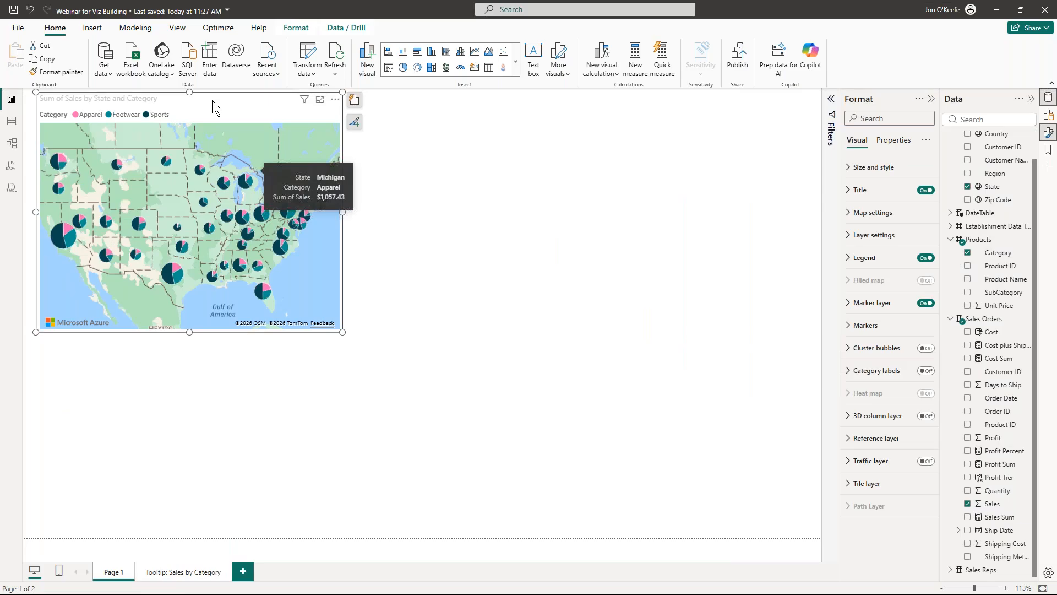
pyautogui.click(354, 100)
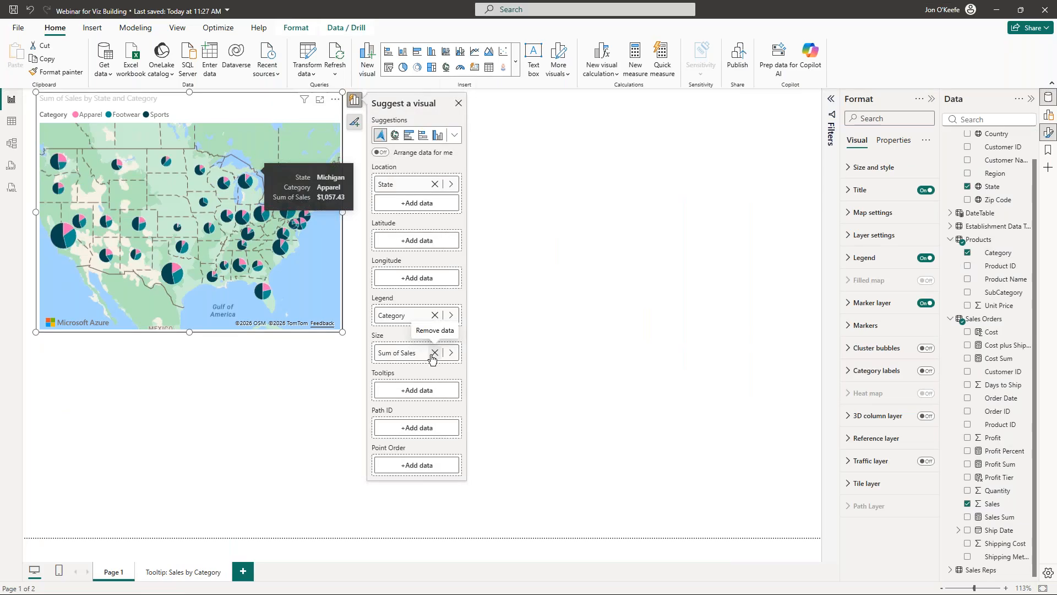
pyautogui.click(434, 315)
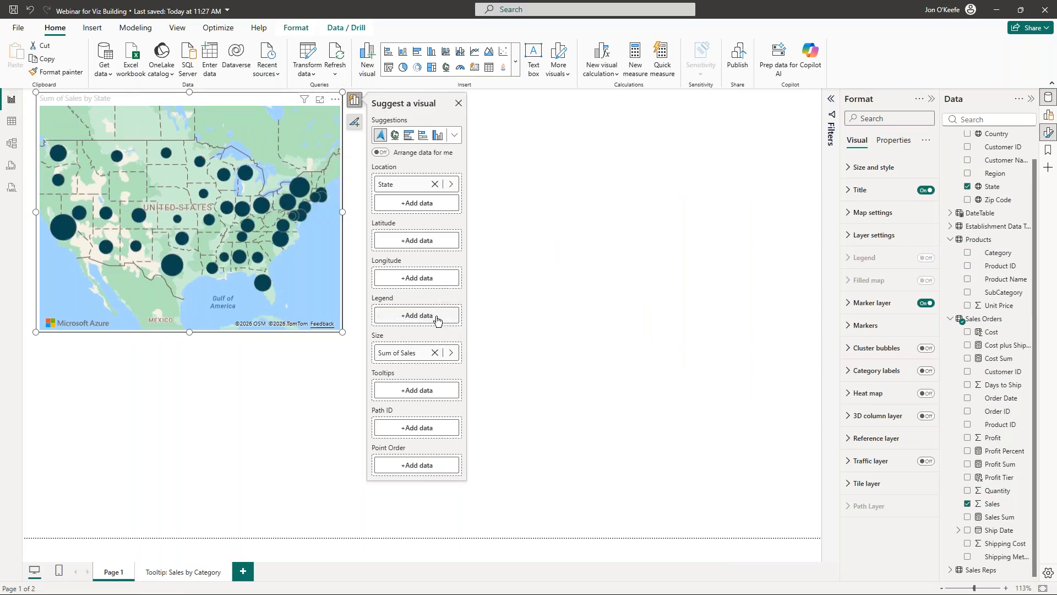
pyautogui.moveTo(989, 177); pyautogui.dragTo(430, 315)
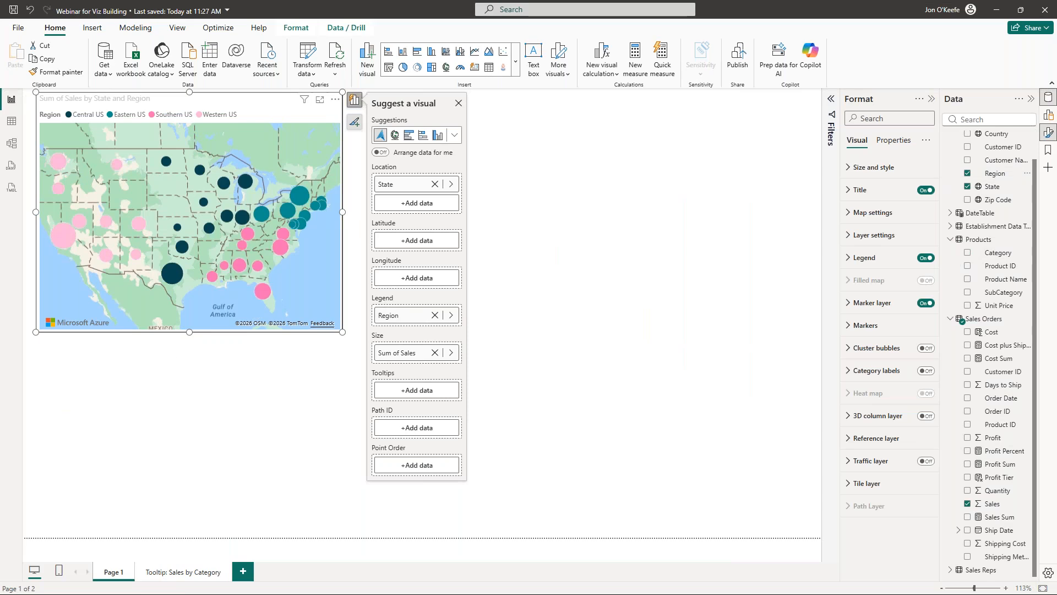
pyautogui.moveTo(170, 282)
# Step: Set the map's tooltip type to Report page using "Tooltip: Sales by Category", and open that tooltip page
pyautogui.click(893, 140)
pyautogui.click(865, 212)
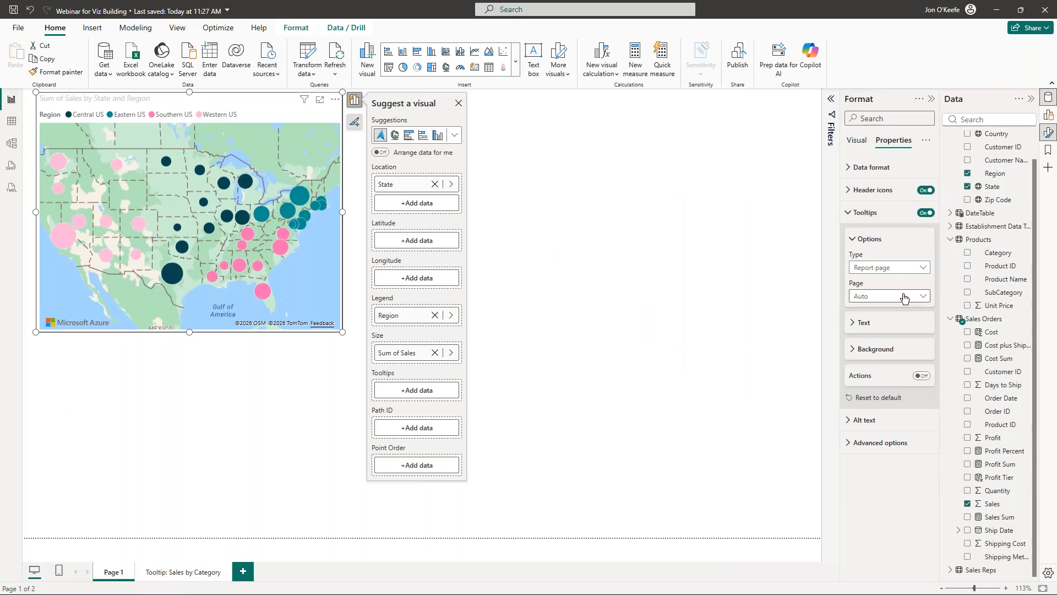
pyautogui.click(909, 268)
pyautogui.click(871, 294)
pyautogui.click(903, 295)
pyautogui.click(885, 323)
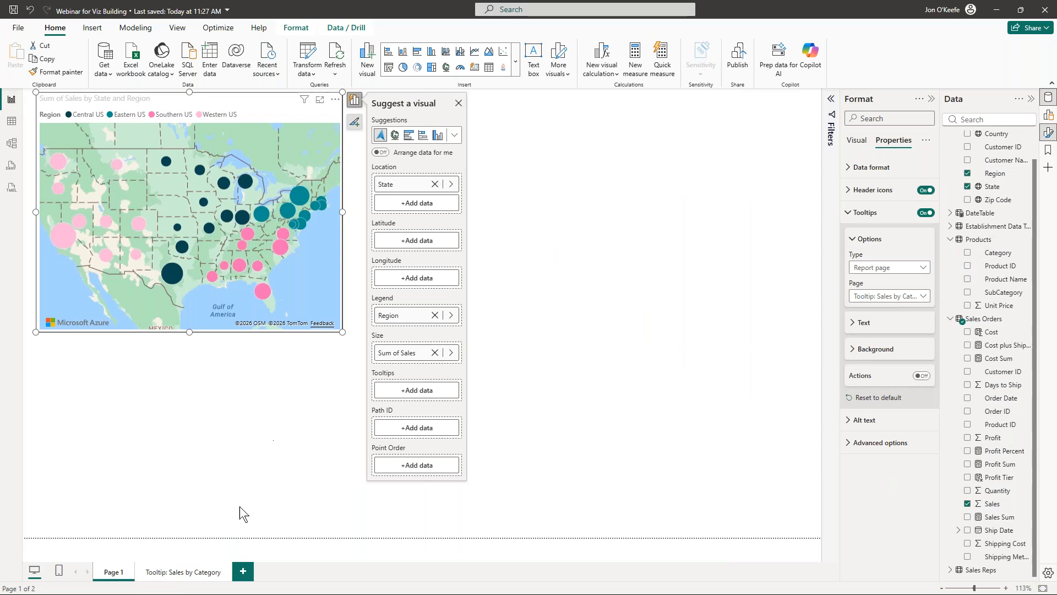
pyautogui.click(199, 572)
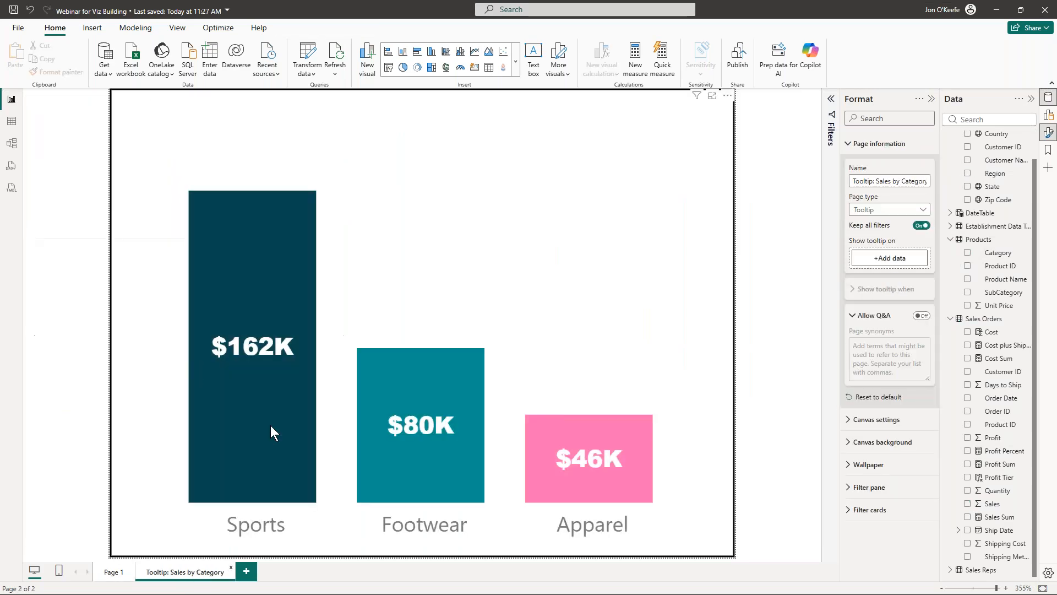
# Step: On Page 1, check the Sales by Category tooltip for several state bubbles on the sales map
pyautogui.click(111, 576)
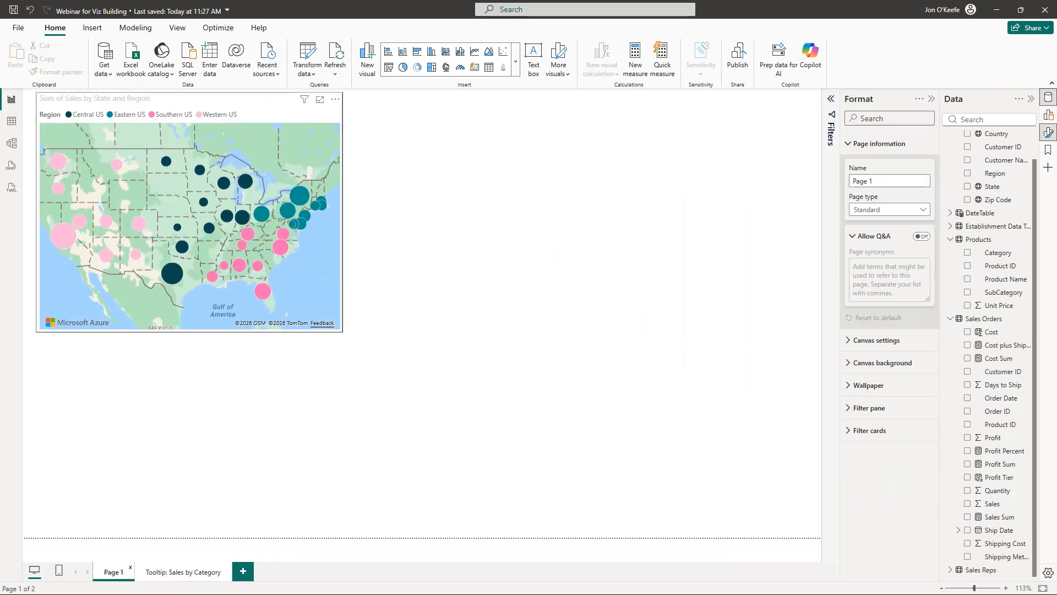
pyautogui.moveTo(65, 243)
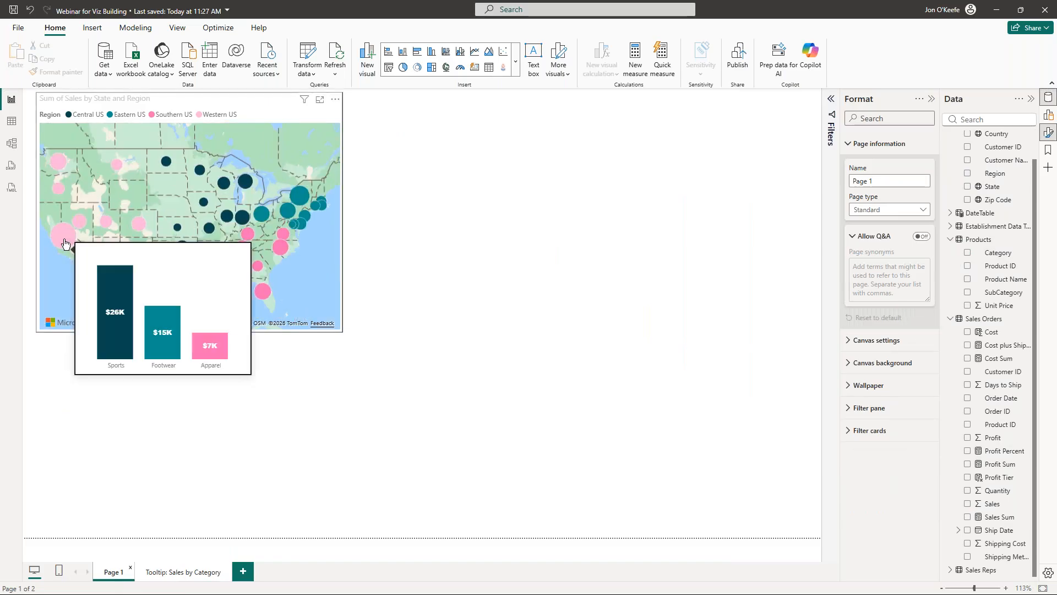
pyautogui.moveTo(61, 163)
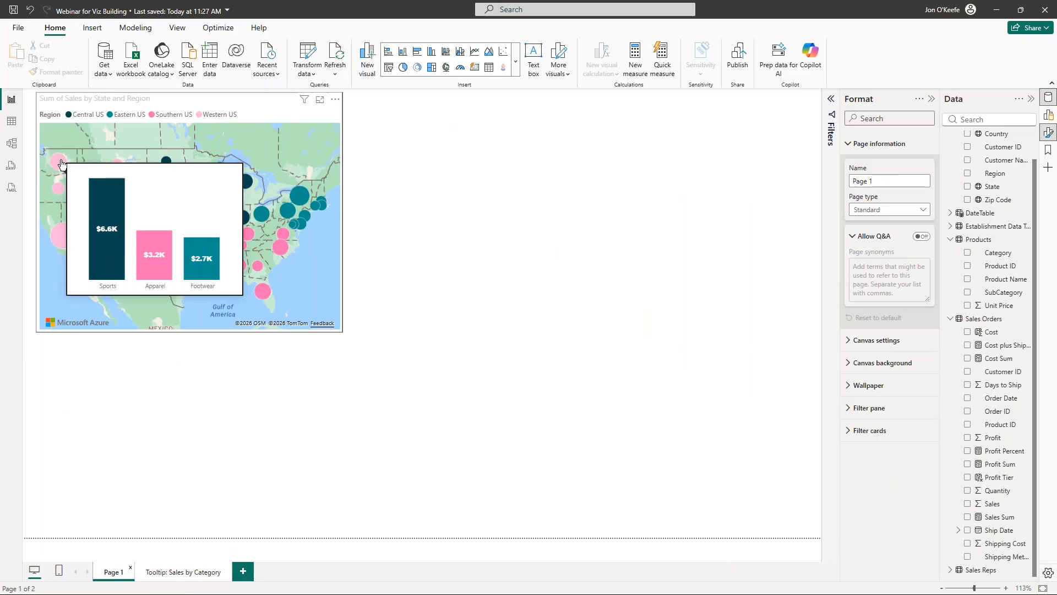
pyautogui.moveTo(58, 190)
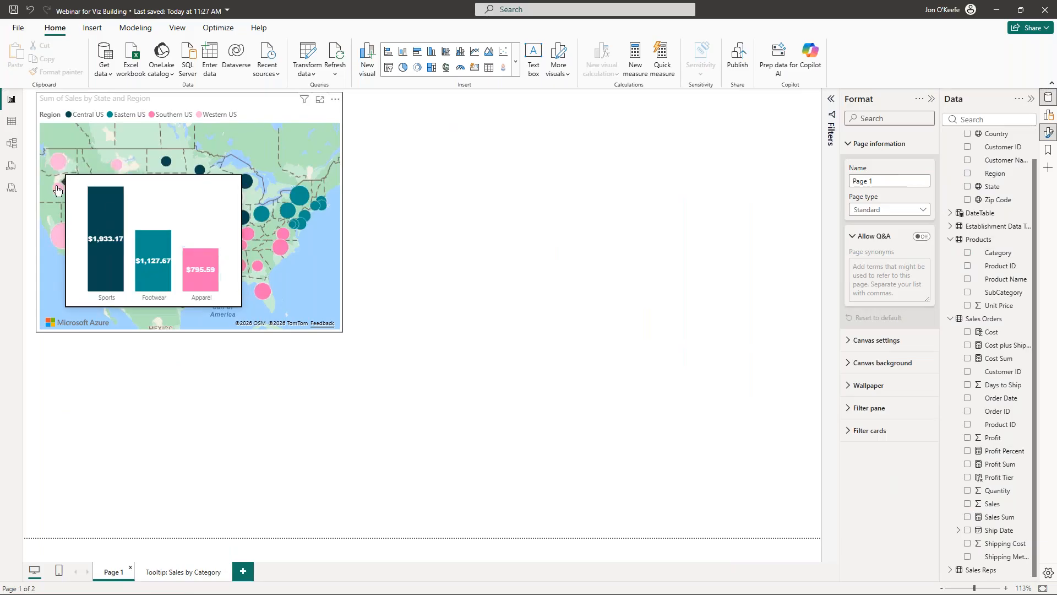
pyautogui.moveTo(299, 194)
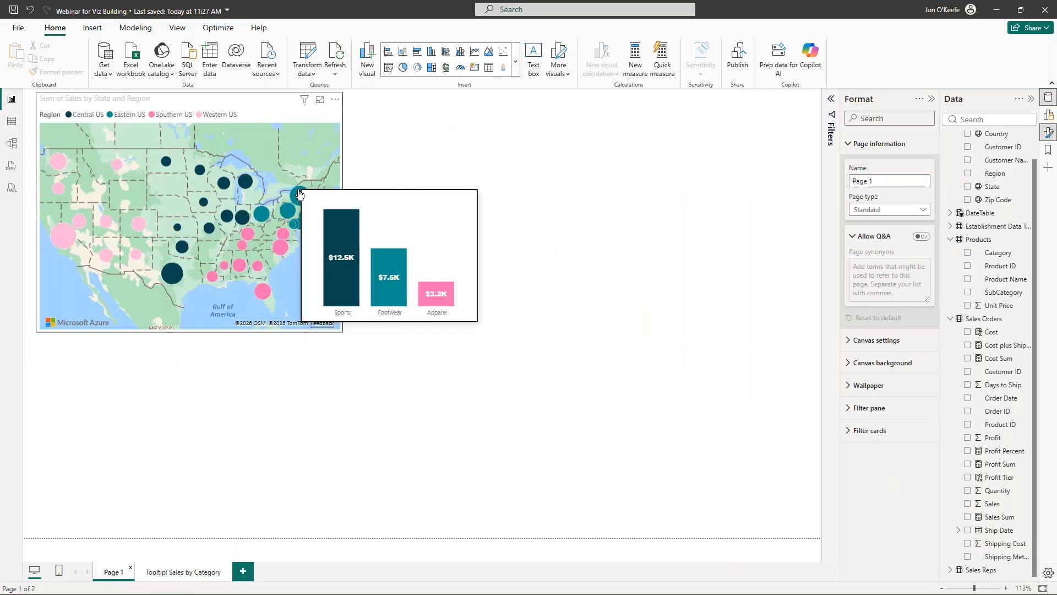
pyautogui.moveTo(240, 220)
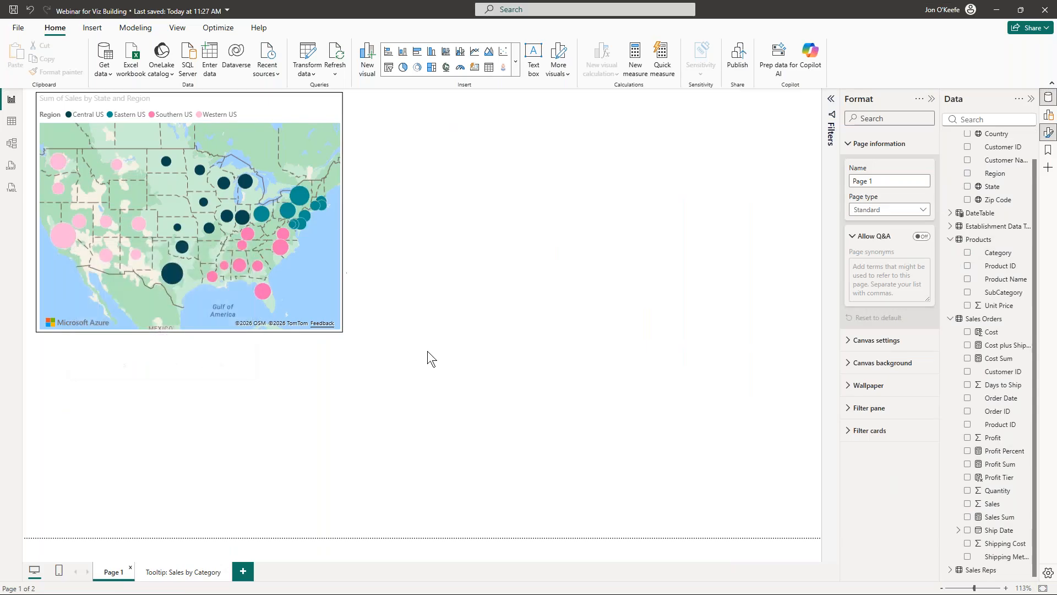
pyautogui.moveTo(64, 236)
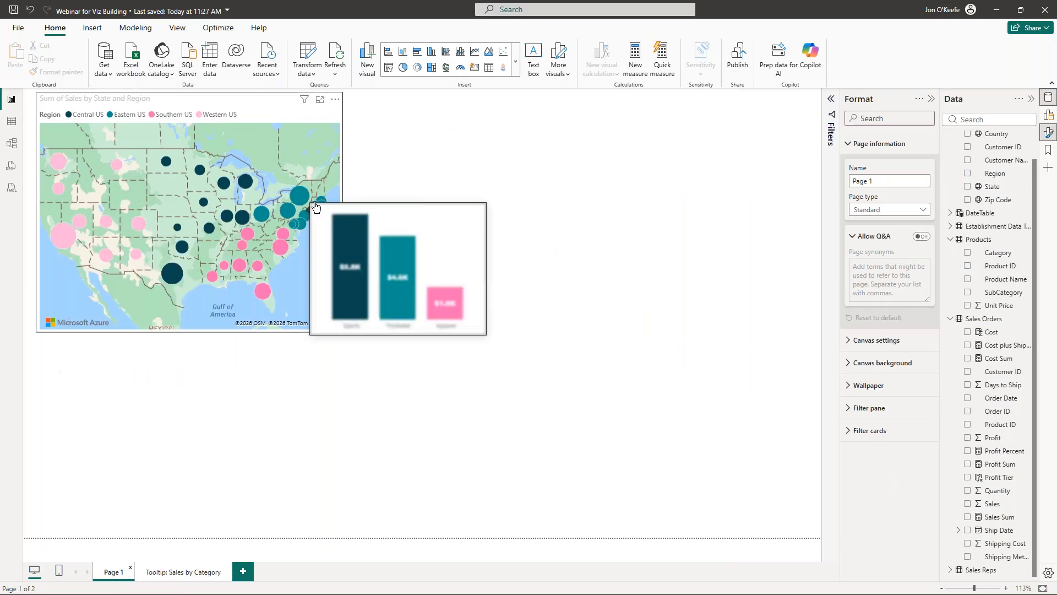
pyautogui.moveTo(302, 200)
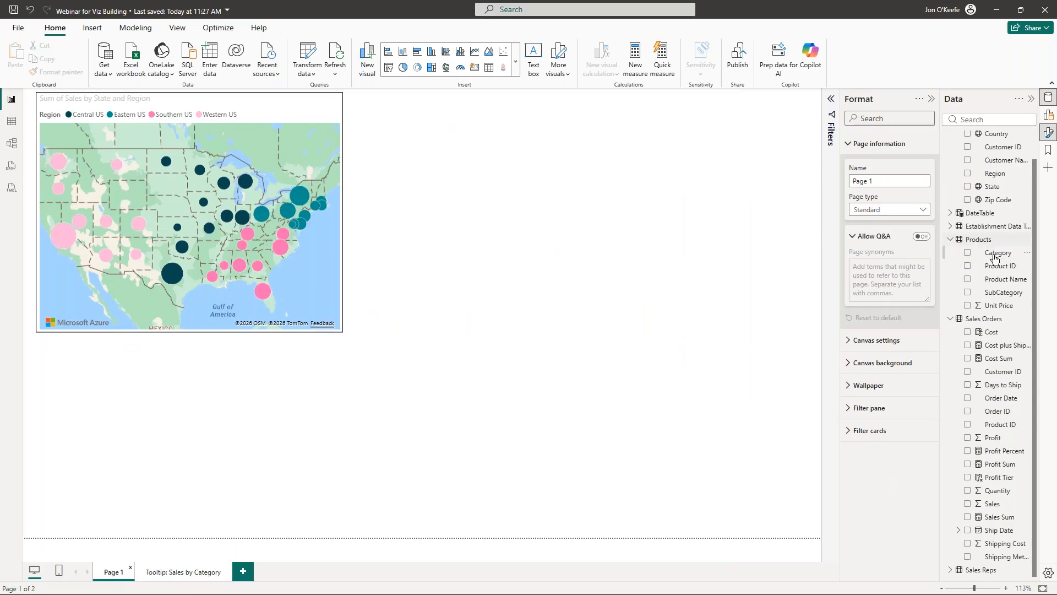
# Step: Add a second map showing Sales by City and upgrade it to the Azure map visual
pyautogui.moveTo(1035, 322); pyautogui.dragTo(1038, 286)
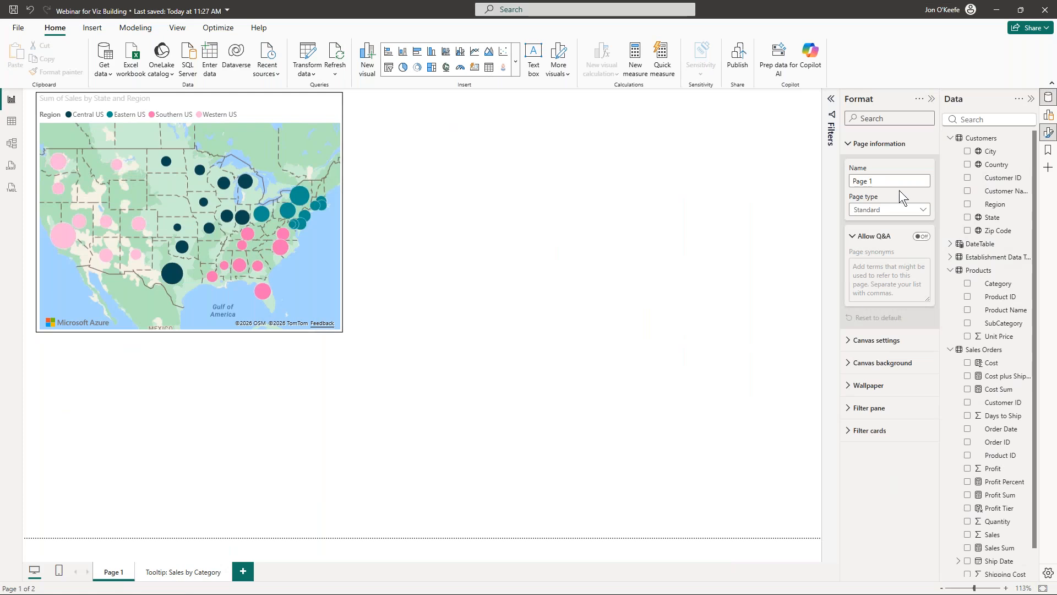
pyautogui.click(968, 153)
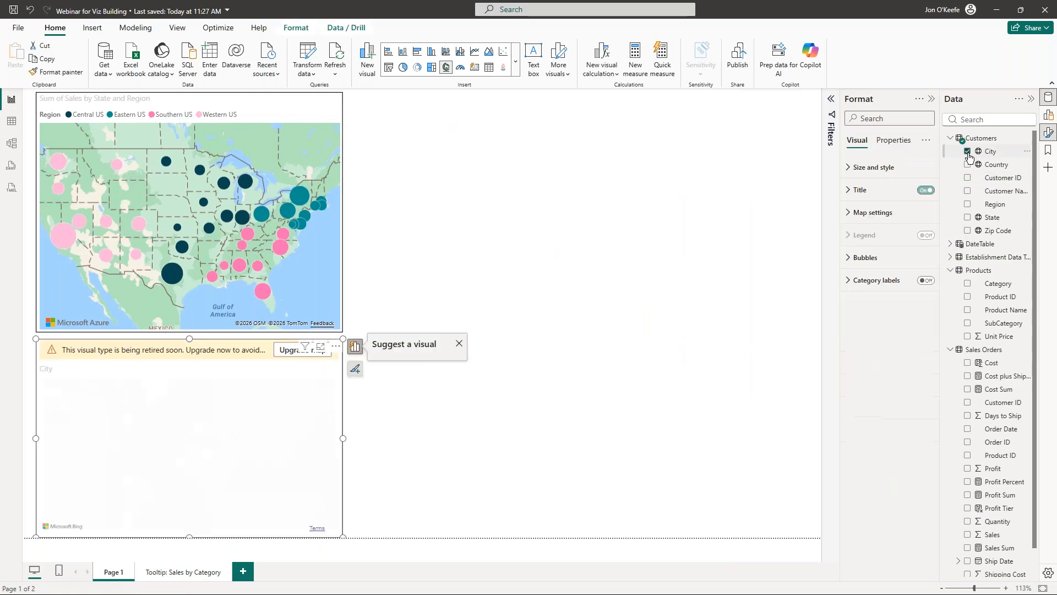
pyautogui.scroll(-1, 968, 422)
pyautogui.click(967, 503)
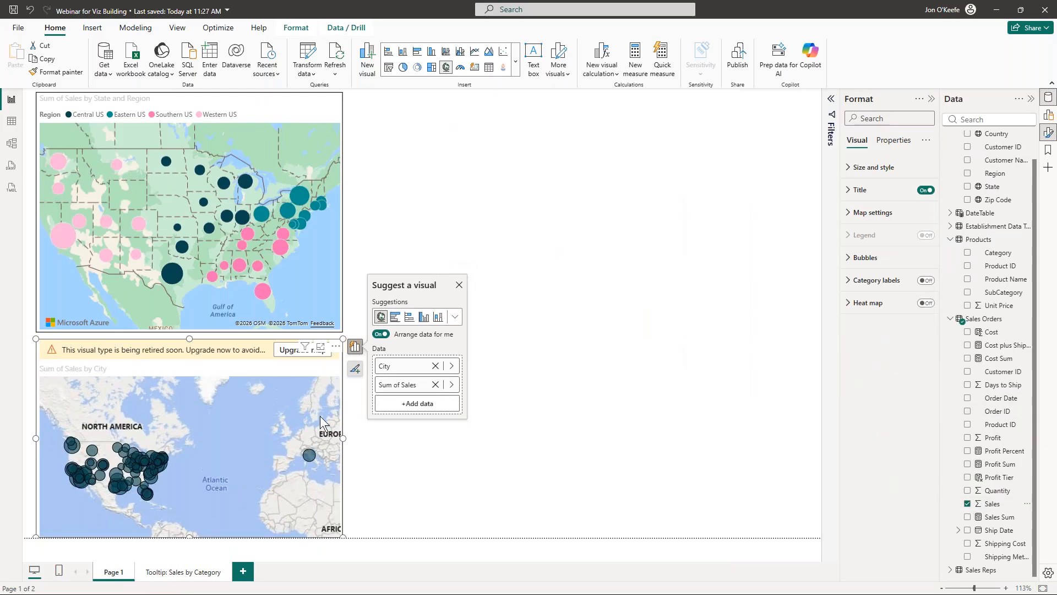
pyautogui.click(284, 353)
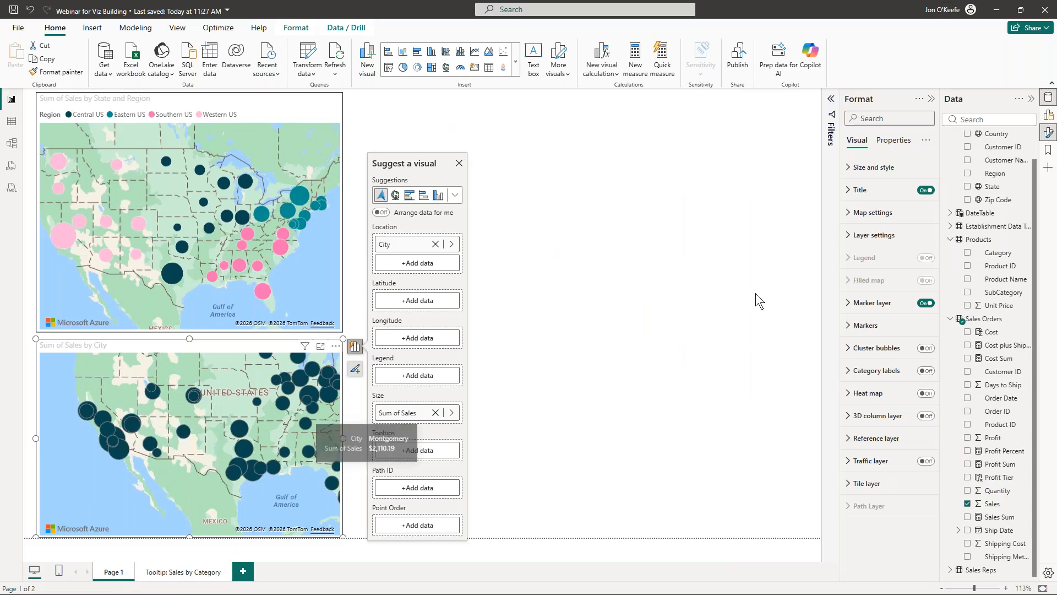
# Step: Set the city map's tooltip type to Report page using "Tooltip: Sales by Category" and check it on individual cities
pyautogui.click(894, 141)
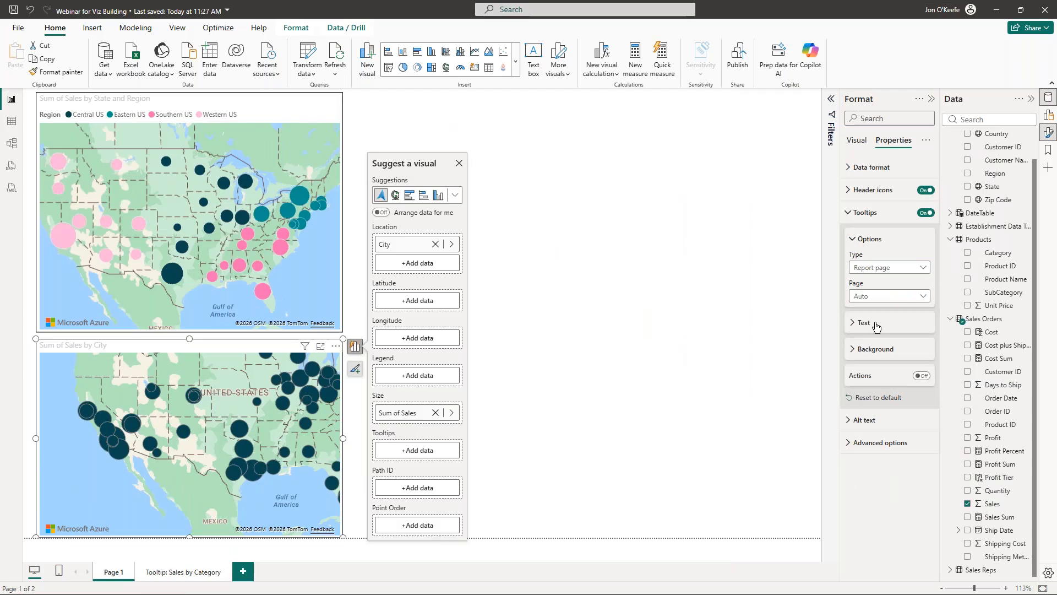
pyautogui.moveTo(111, 460)
pyautogui.scroll(5, 110, 460)
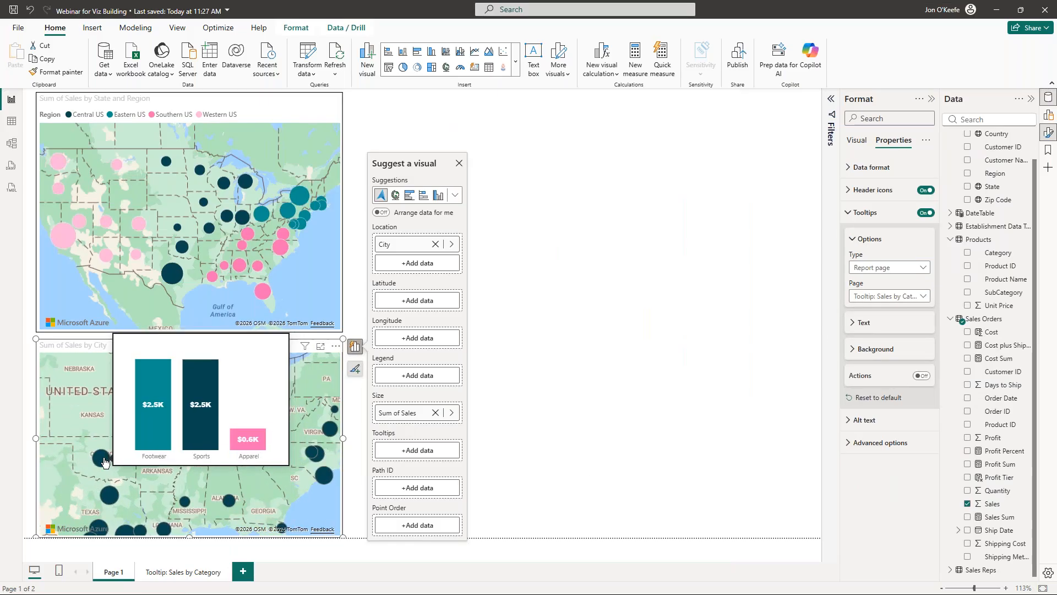
pyautogui.scroll(3, 105, 462)
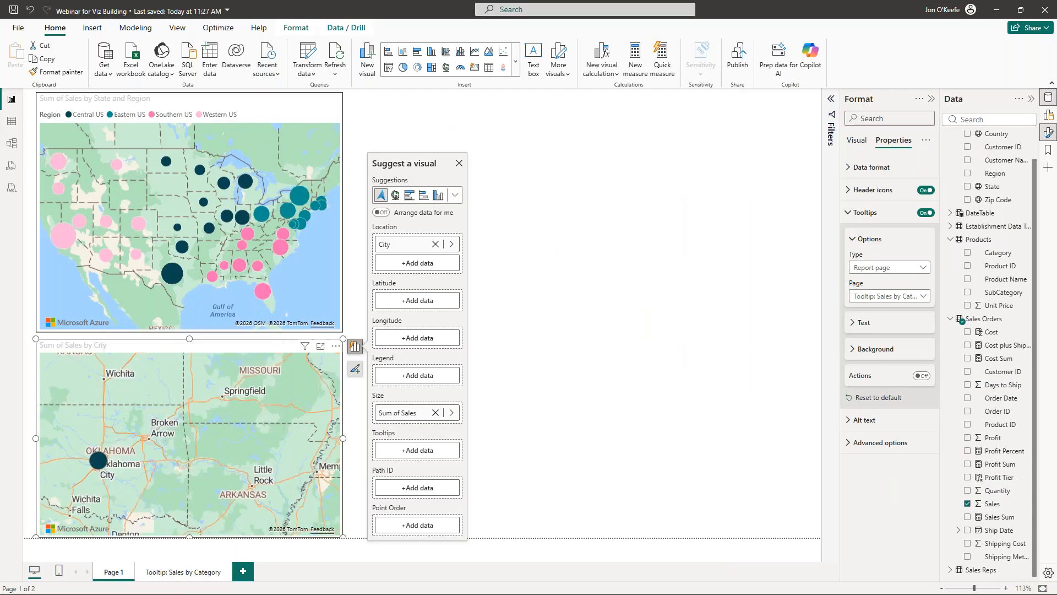
pyautogui.moveTo(118, 509); pyautogui.dragTo(154, 383)
pyautogui.moveTo(157, 430)
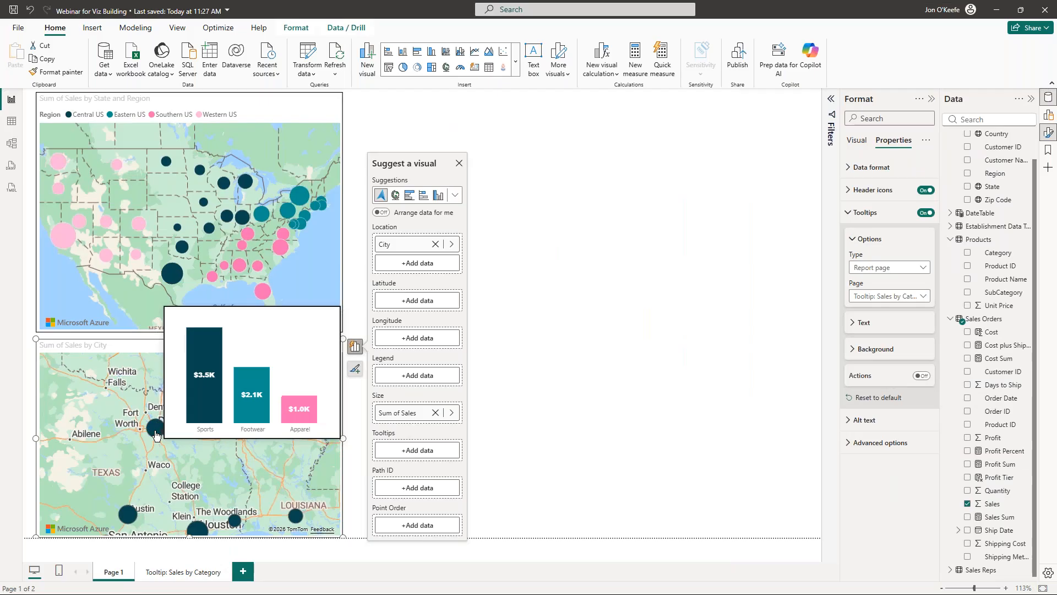
# Step: Move the Sales by City map away from the state map and delete it
pyautogui.click(459, 165)
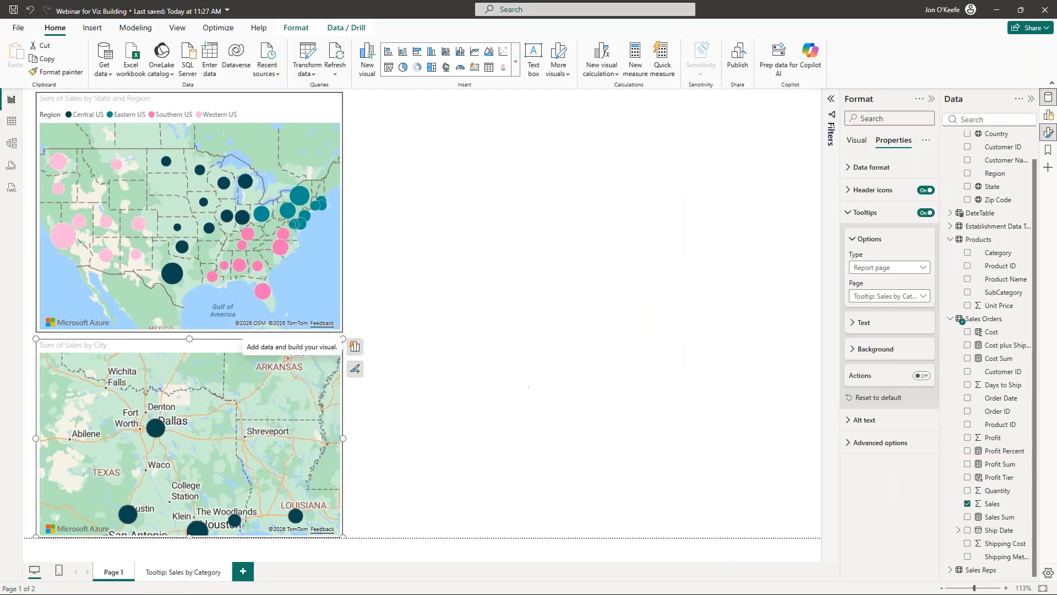
pyautogui.scroll(-8, 191, 407)
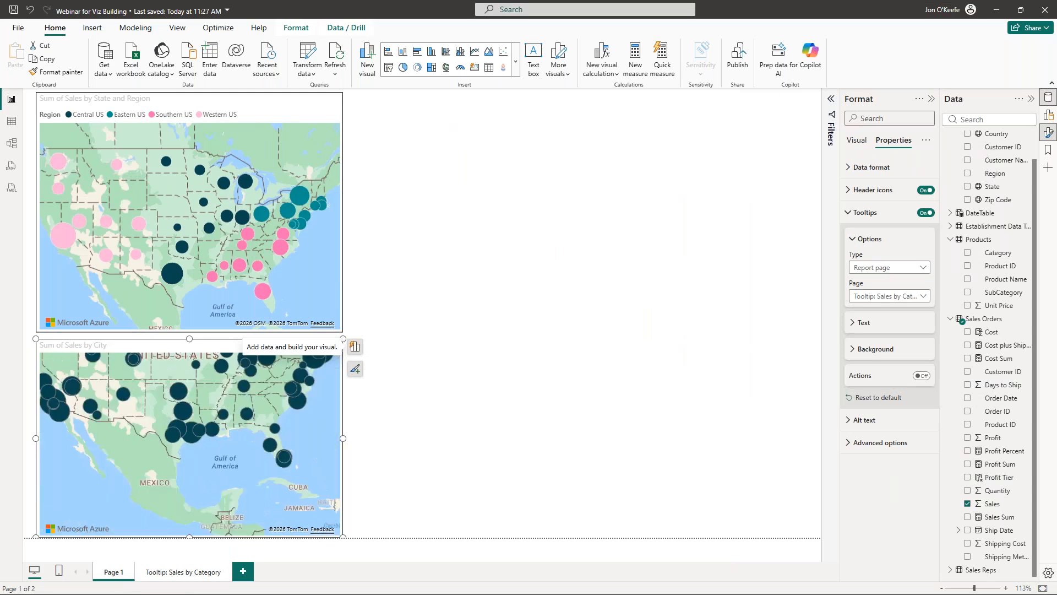
pyautogui.moveTo(205, 342); pyautogui.dragTo(597, 125)
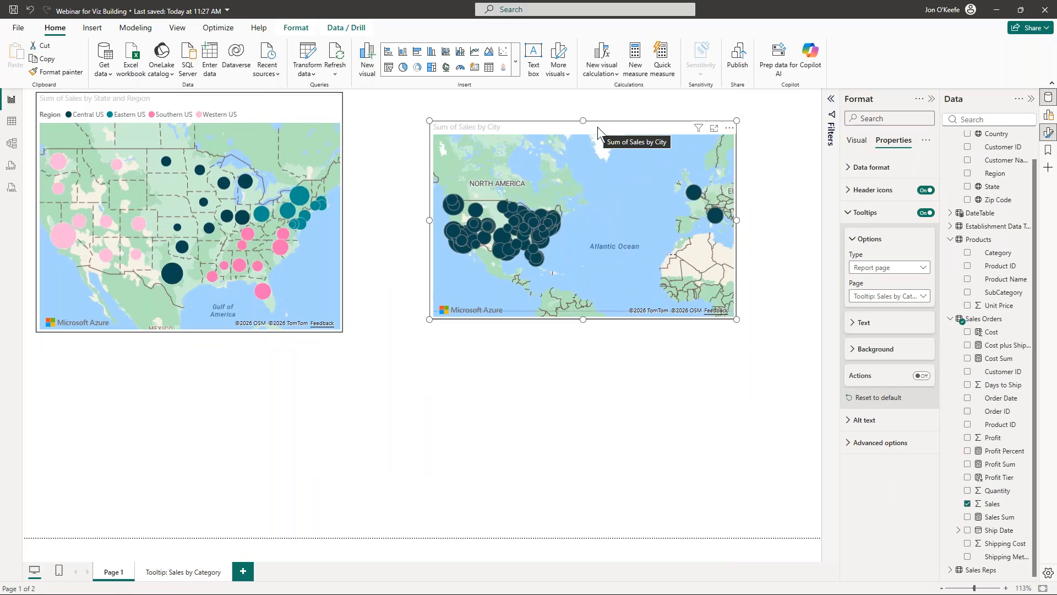
pyautogui.press('Delete')
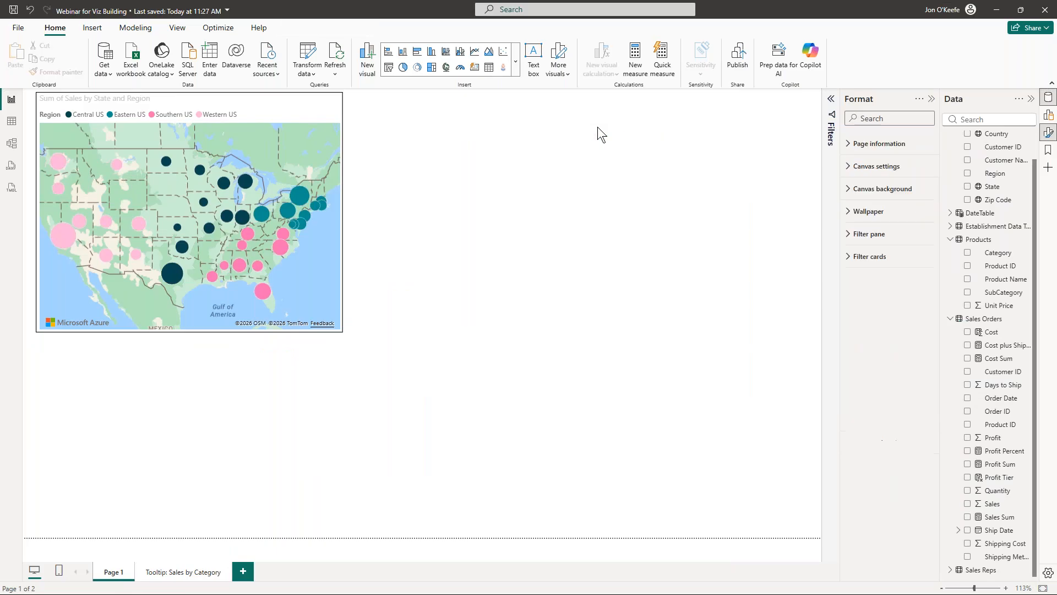
# Step: Create a hierarchy from the Customers table's State field and add City to it
pyautogui.click(267, 101)
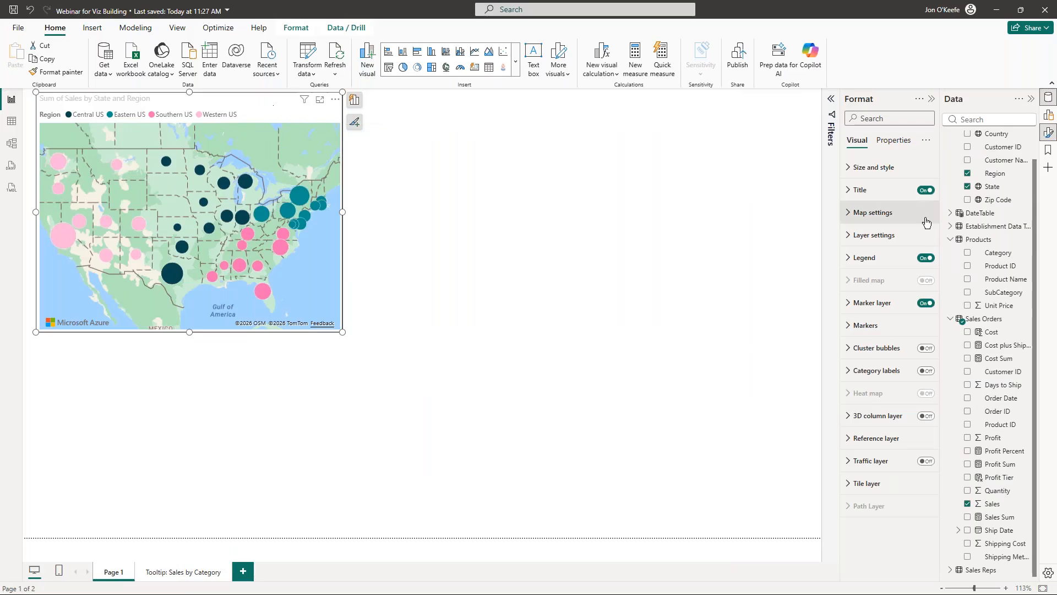
pyautogui.scroll(2, 1040, 236)
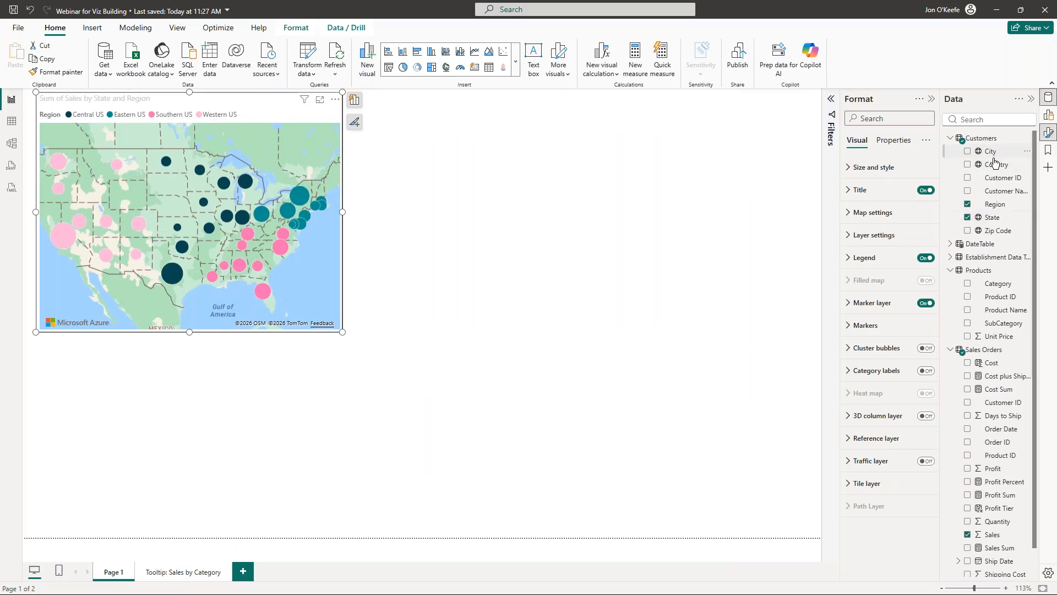
pyautogui.rightClick(995, 219)
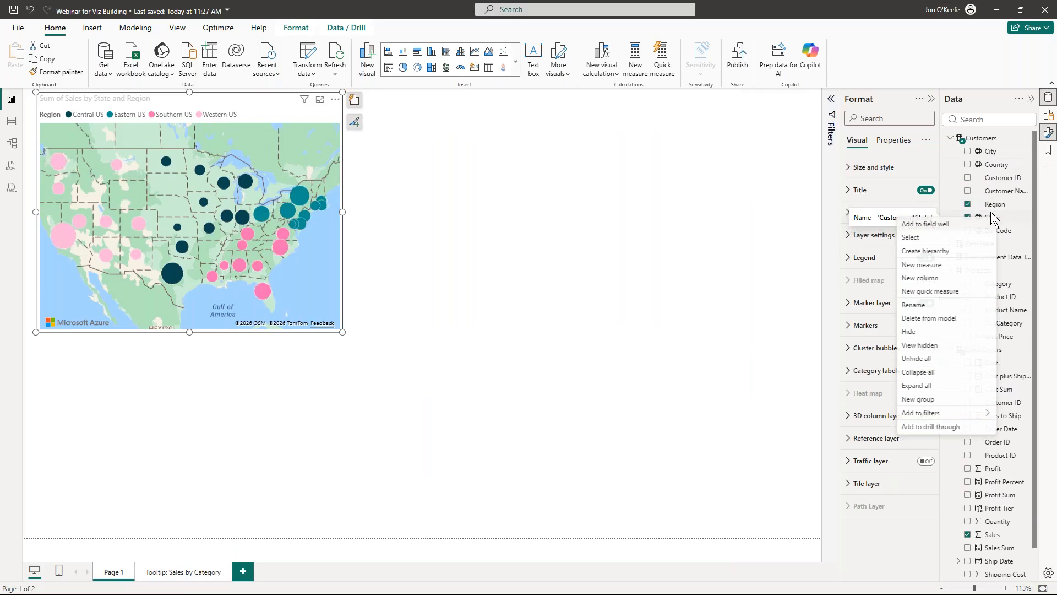
pyautogui.click(954, 251)
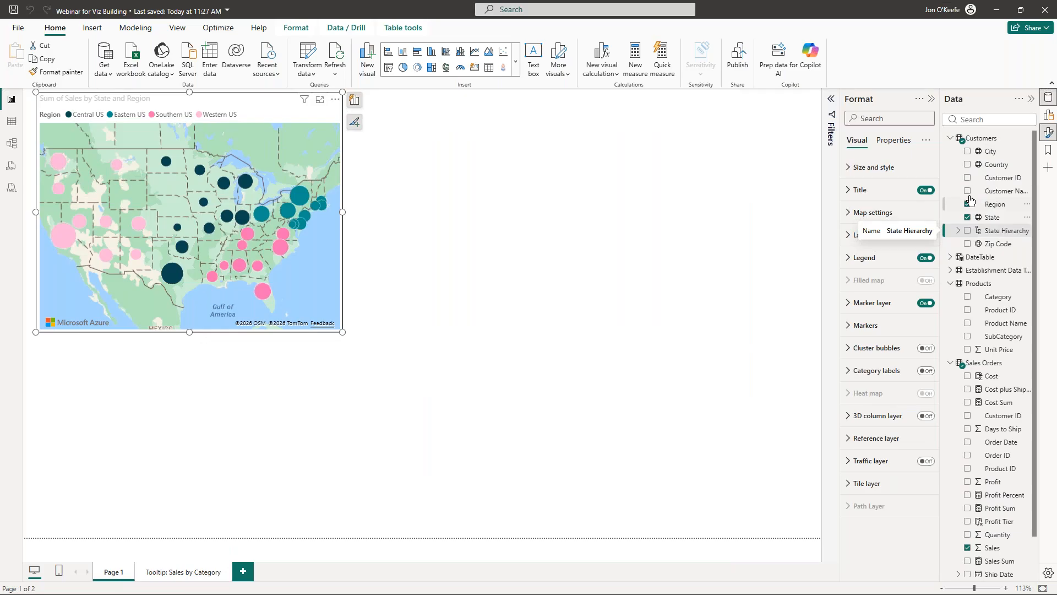
pyautogui.rightClick(983, 151)
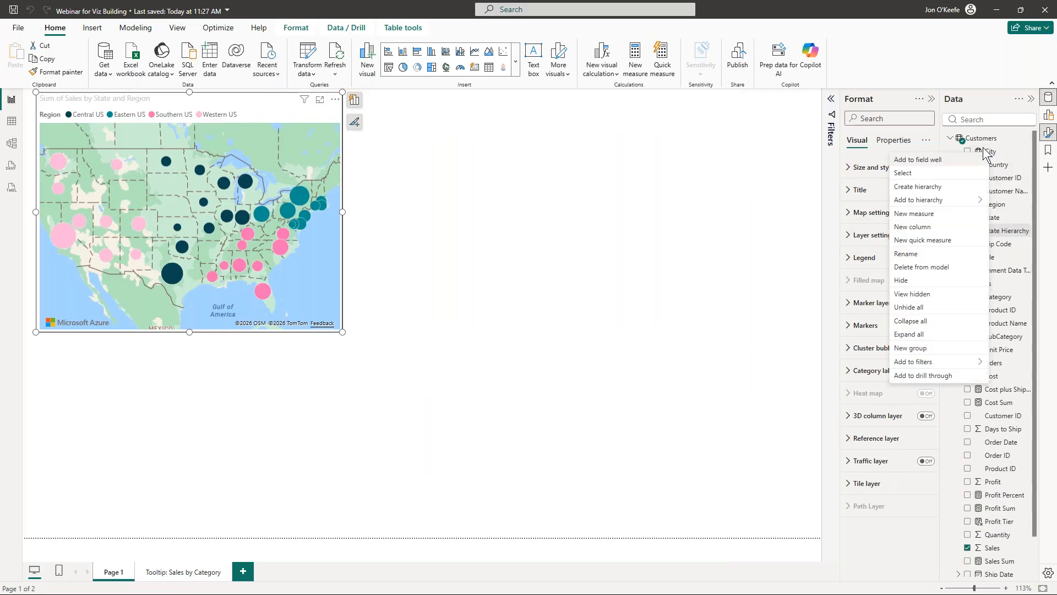
pyautogui.moveTo(936, 199)
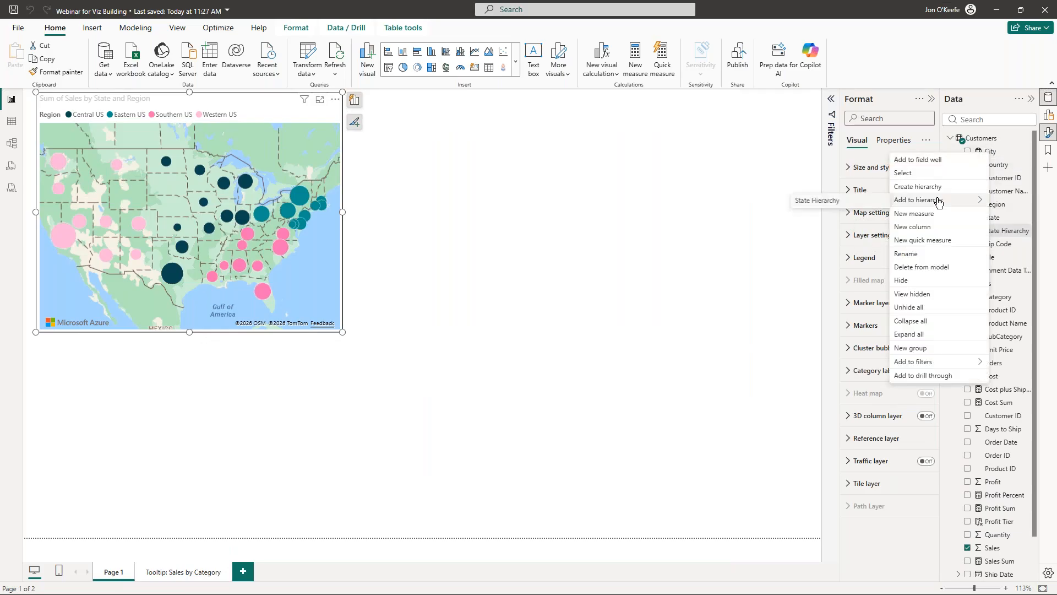
pyautogui.click(818, 200)
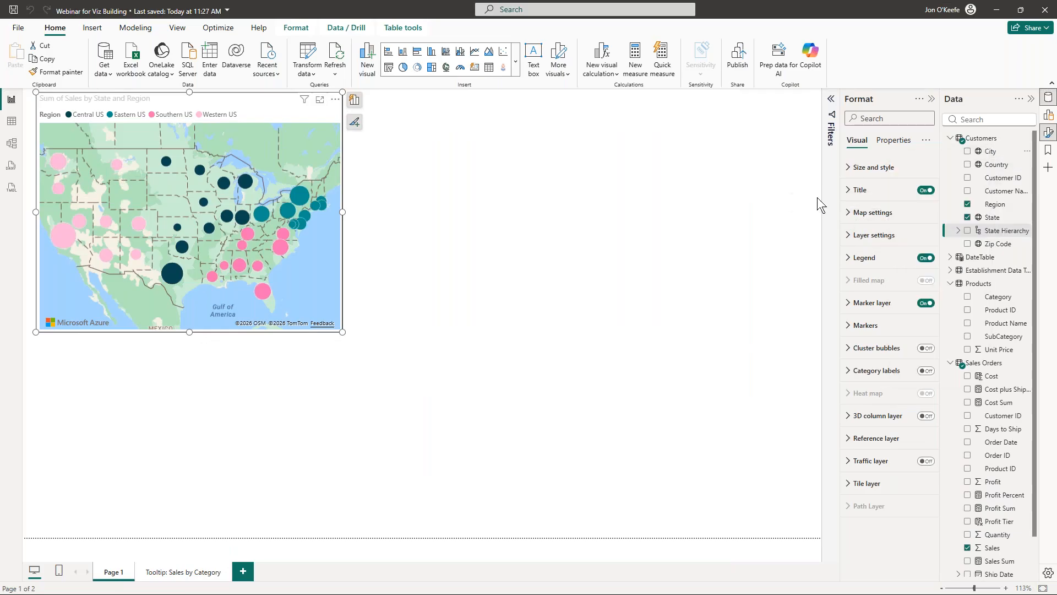
# Step: Add Zip Code to State Hierarchy and expand the hierarchy's levels
pyautogui.click(998, 246)
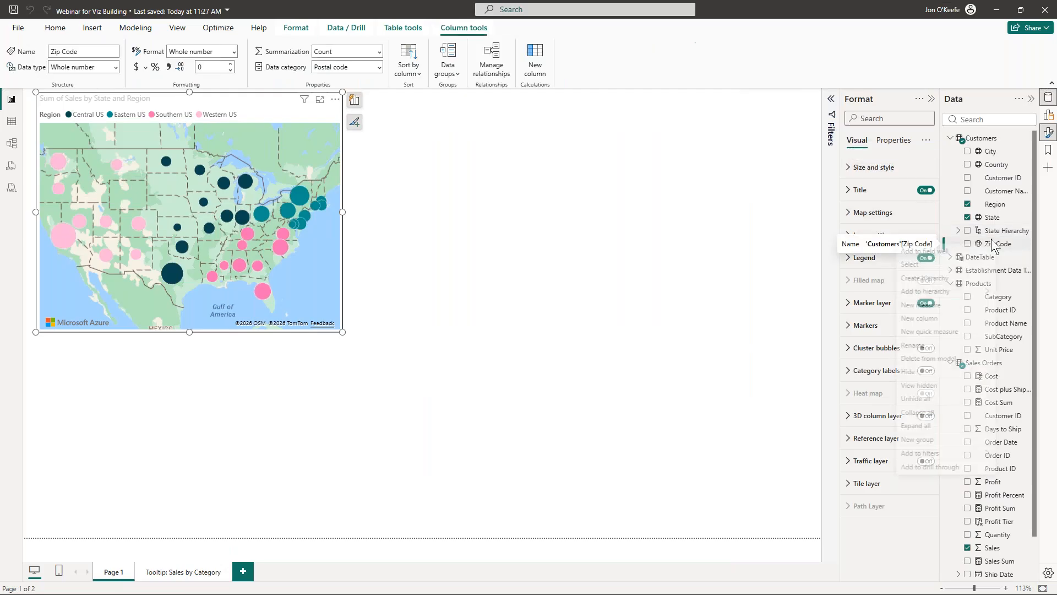
pyautogui.rightClick(998, 244)
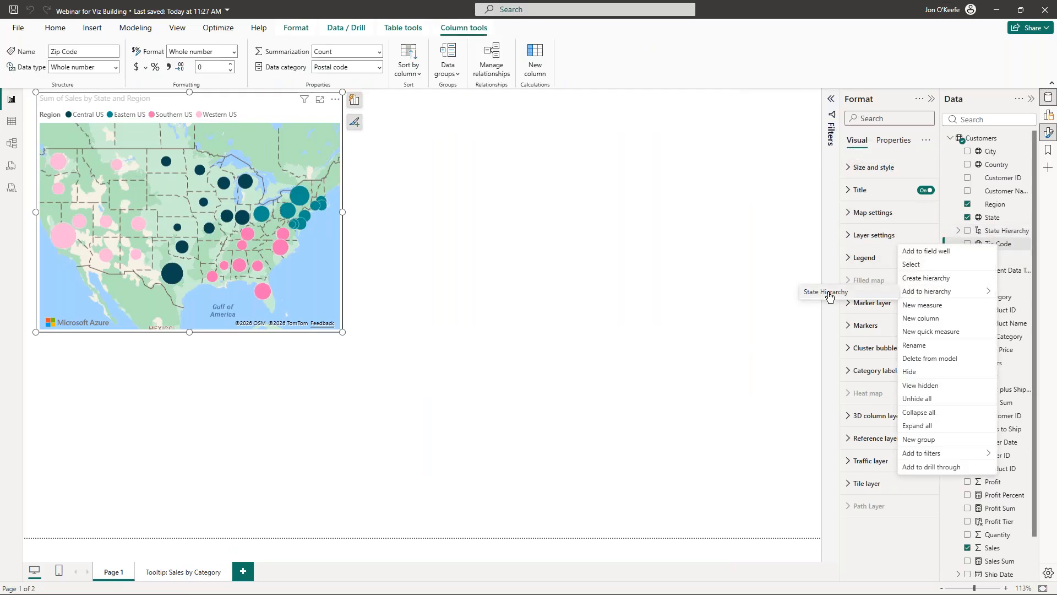
pyautogui.click(826, 293)
pyautogui.click(958, 230)
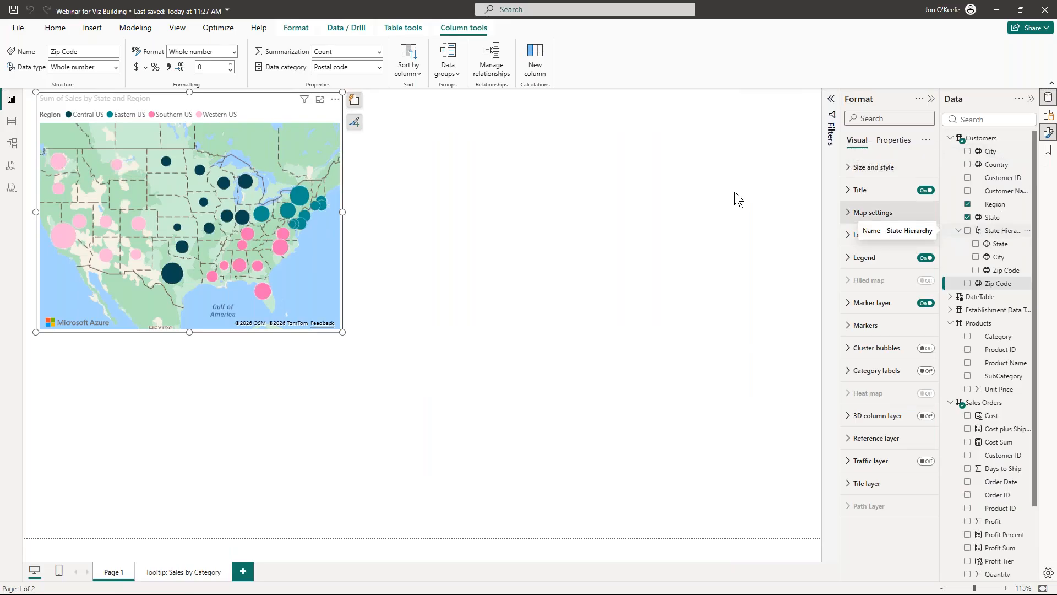
# Step: Replace State with State Hierarchy as the sales map's location and turn on drill-down mode
pyautogui.click(353, 101)
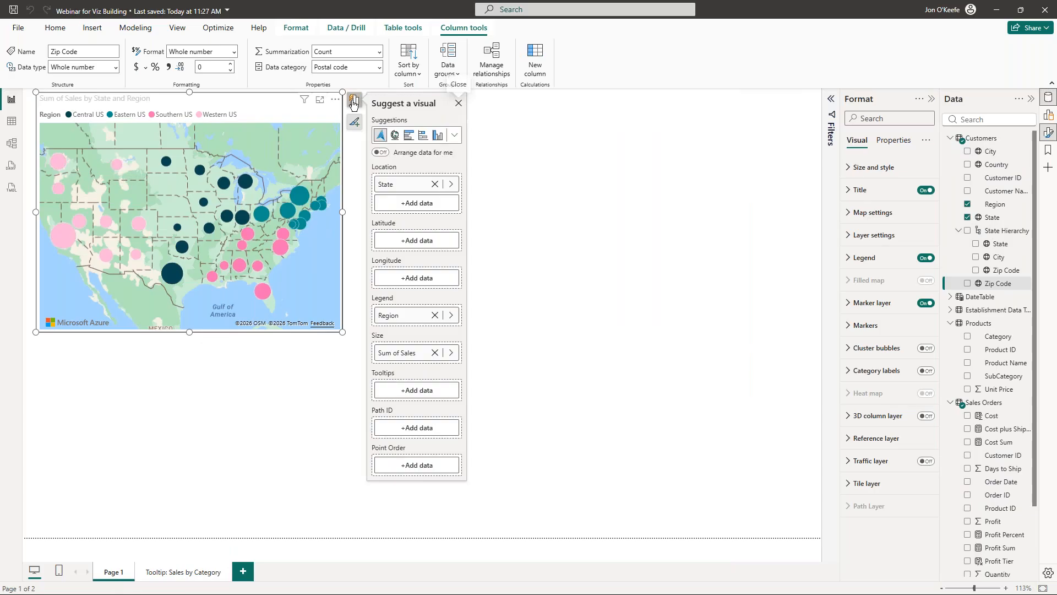
pyautogui.click(434, 184)
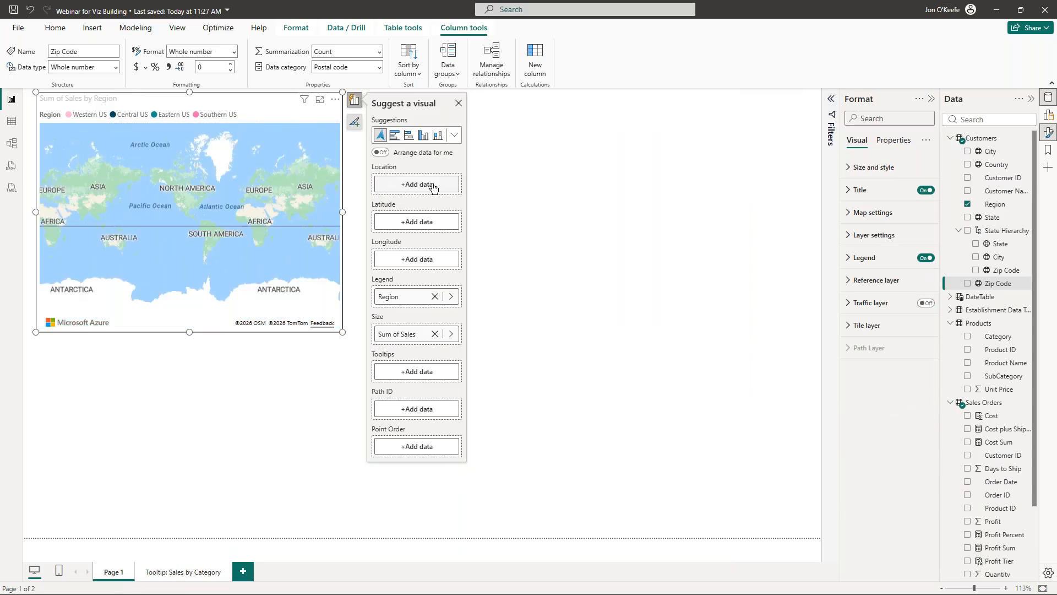
pyautogui.moveTo(1005, 234); pyautogui.dragTo(435, 190)
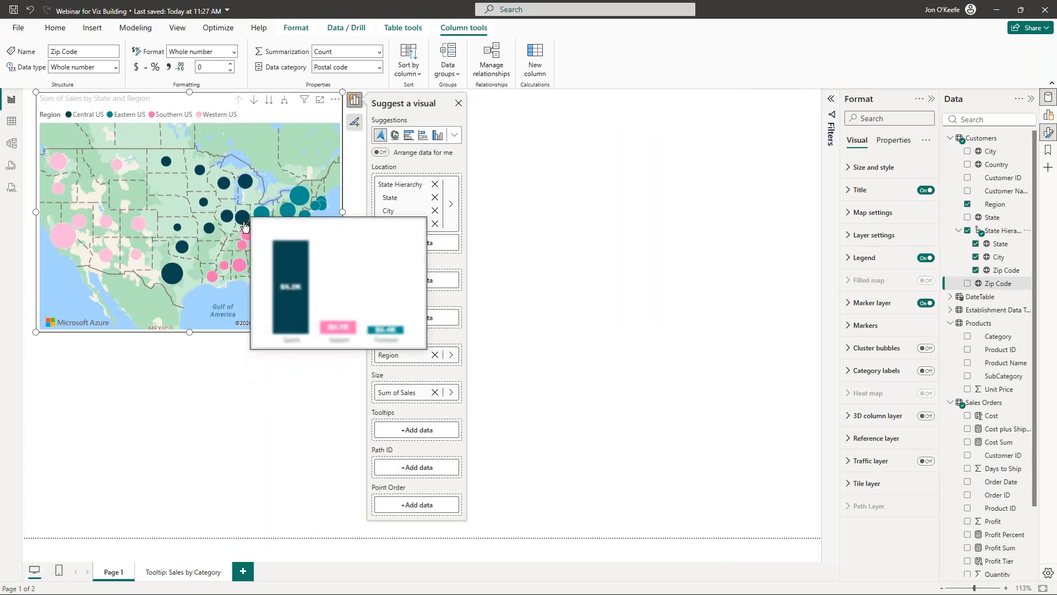
pyautogui.click(293, 120)
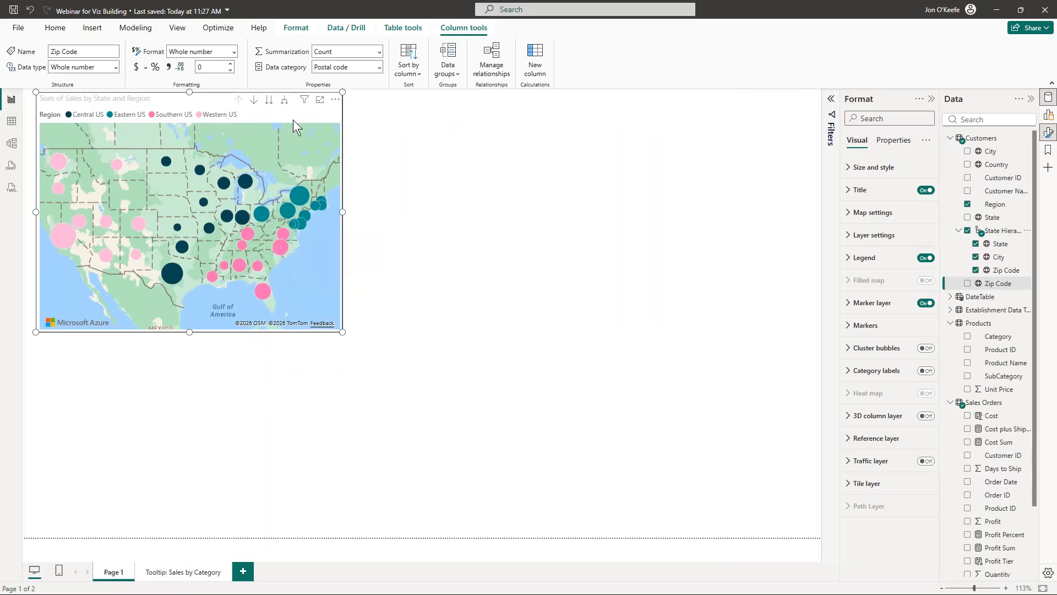
pyautogui.click(254, 103)
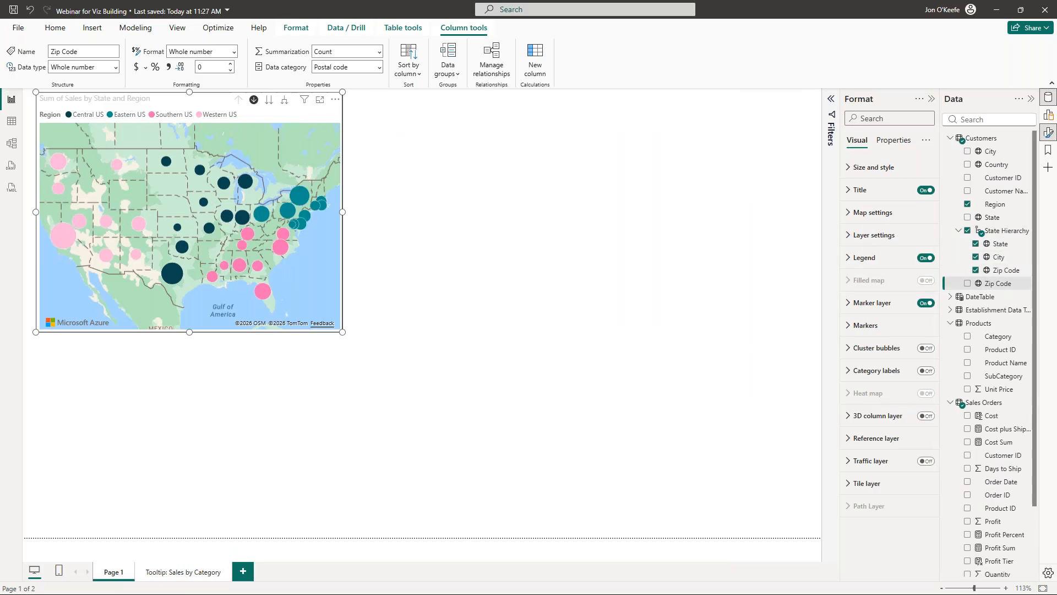
# Step: Drill the sales map down from Maryland to its city and zip code, and drill back up to state level
pyautogui.scroll(5, 300, 195)
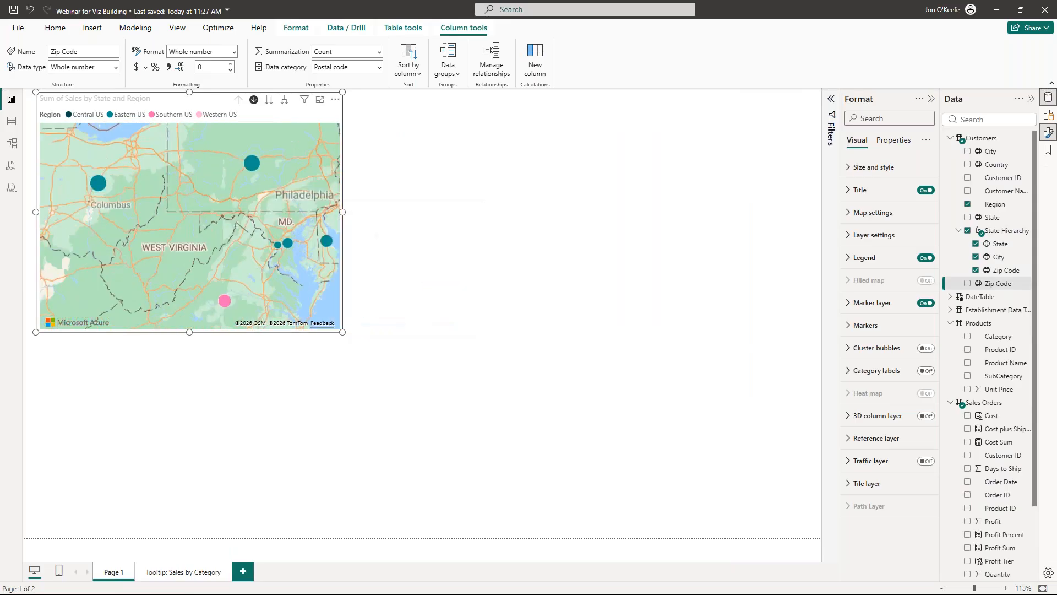
pyautogui.scroll(2, 287, 246)
pyautogui.moveTo(289, 248)
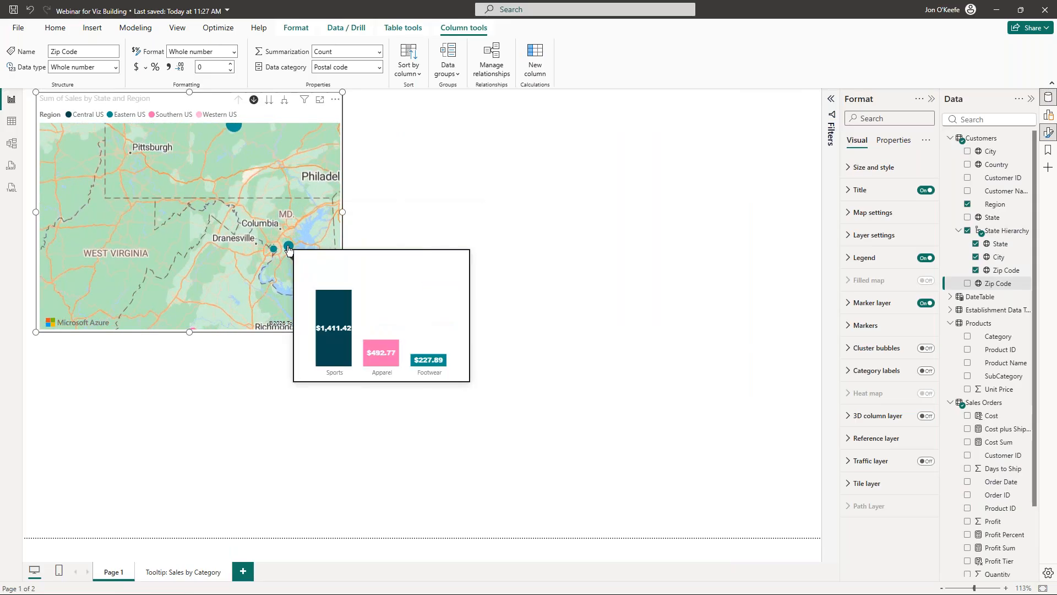
pyautogui.click(288, 247)
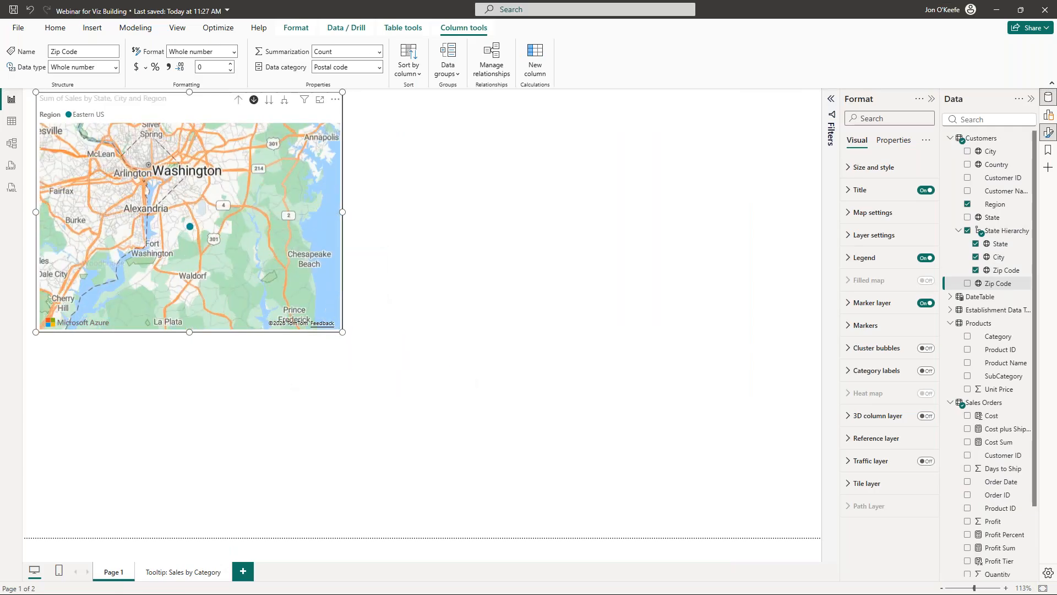
pyautogui.moveTo(193, 233)
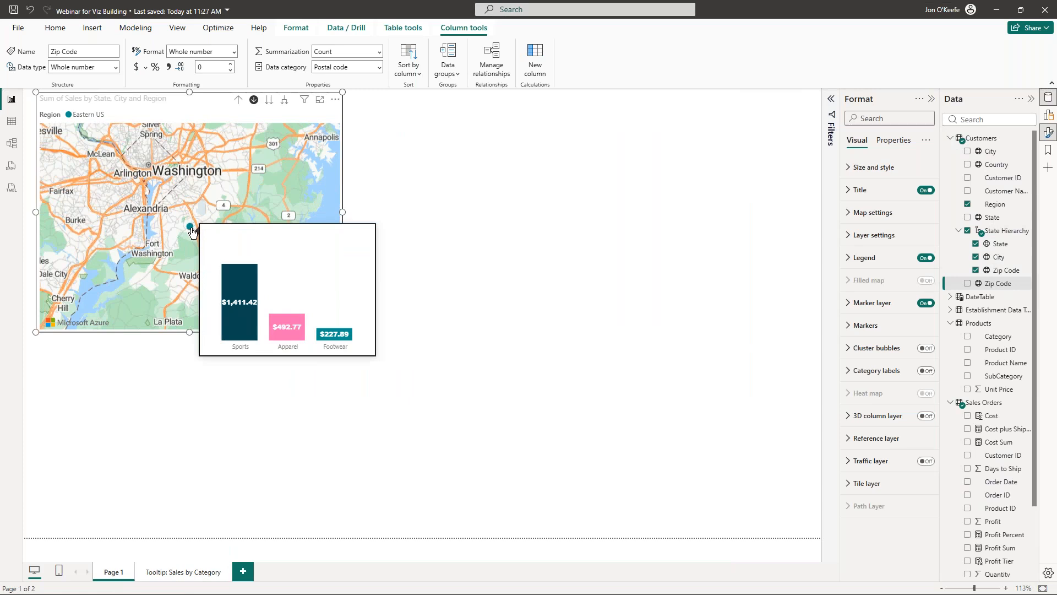
pyautogui.click(190, 228)
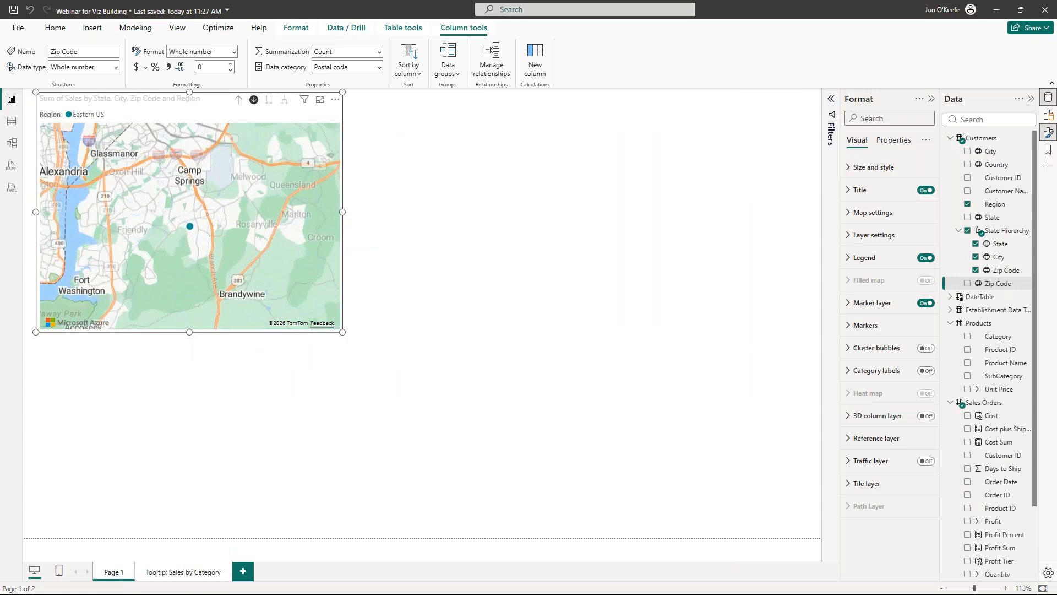
pyautogui.click(241, 100)
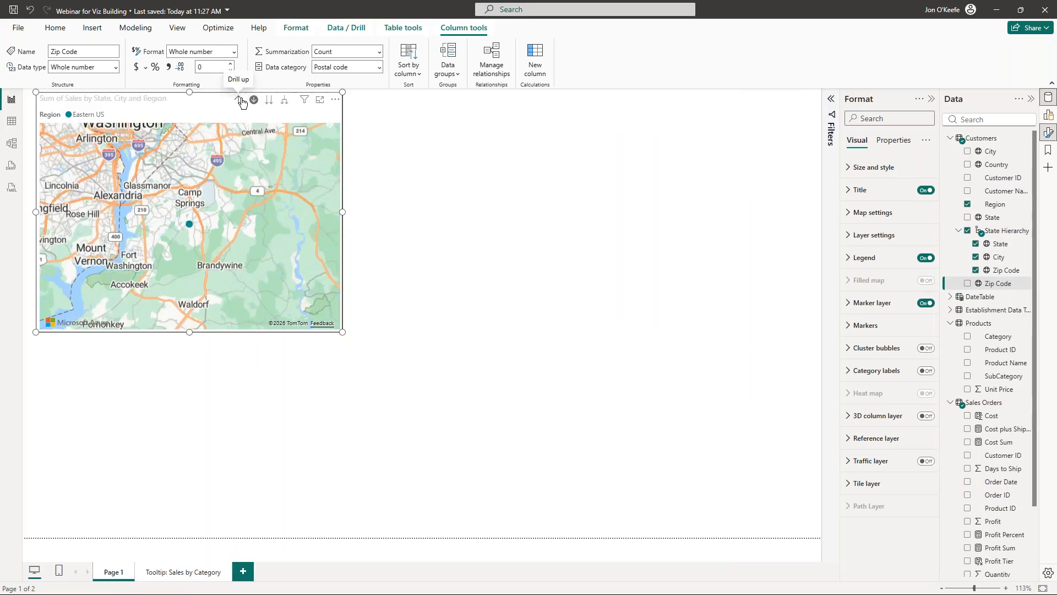
pyautogui.click(240, 101)
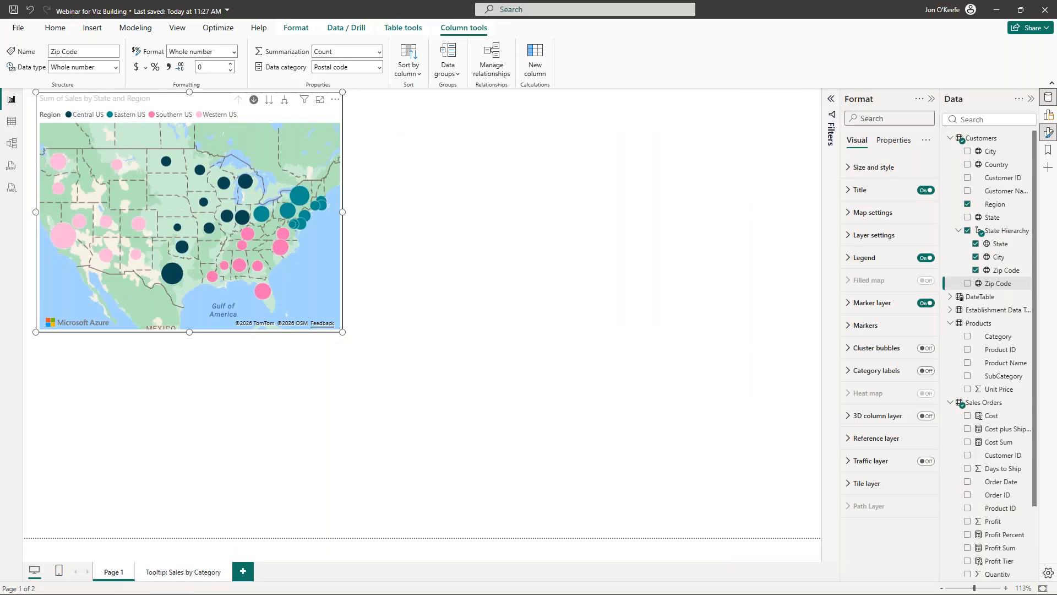
# Step: Drill down into California's cities on the sales map and examine the category tooltips of several city bubbles
pyautogui.moveTo(70, 243)
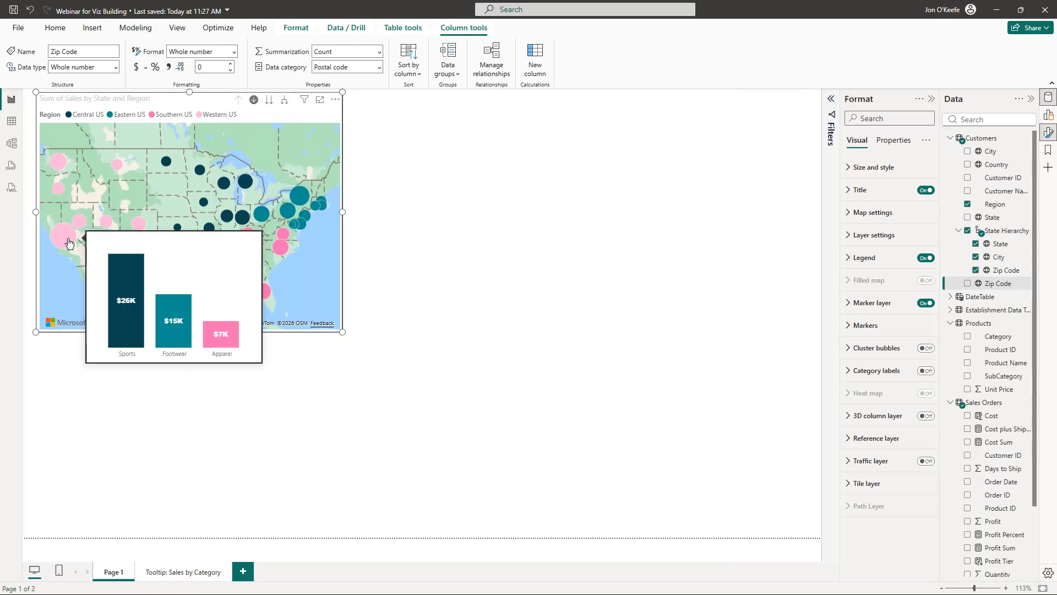
pyautogui.click(68, 243)
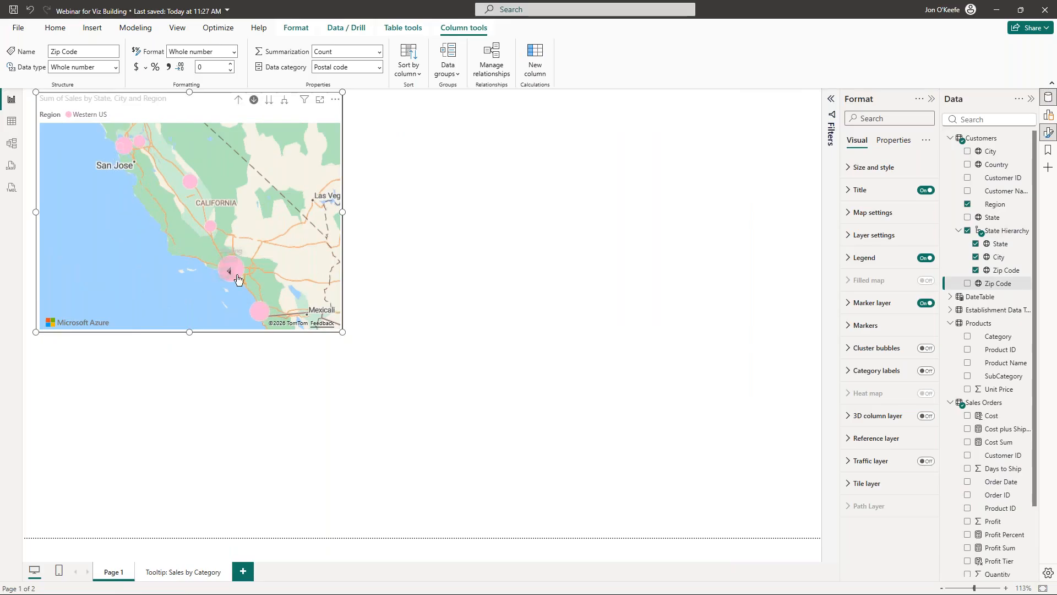
pyautogui.moveTo(232, 276)
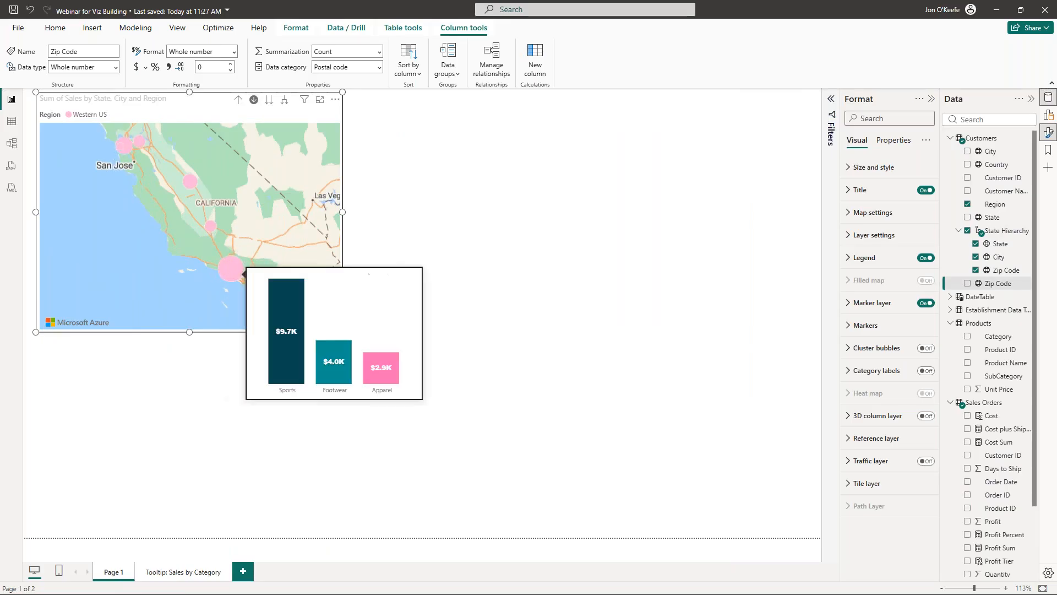
pyautogui.moveTo(214, 235)
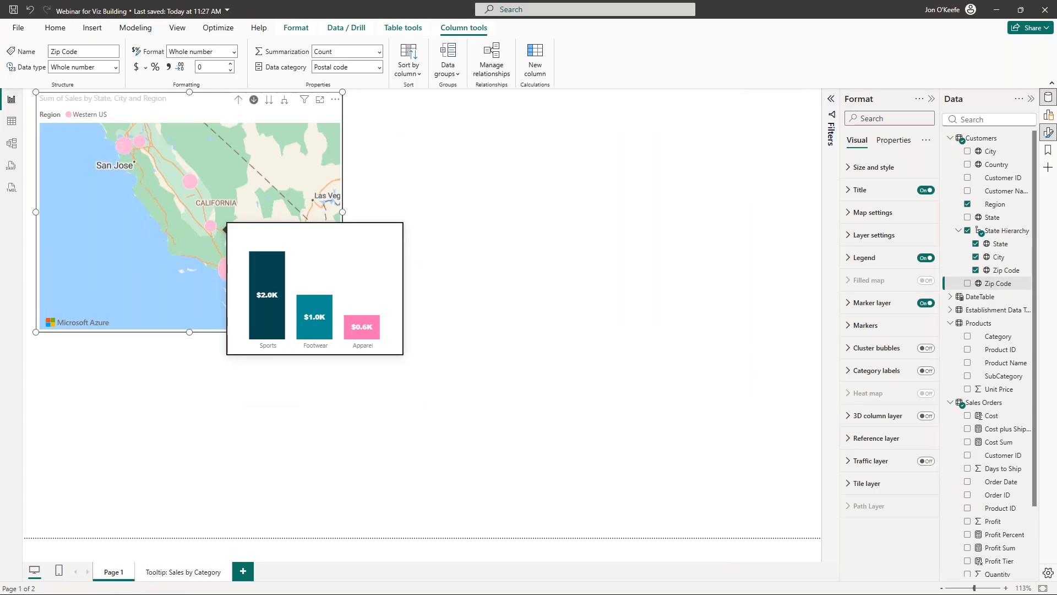
pyautogui.moveTo(199, 189)
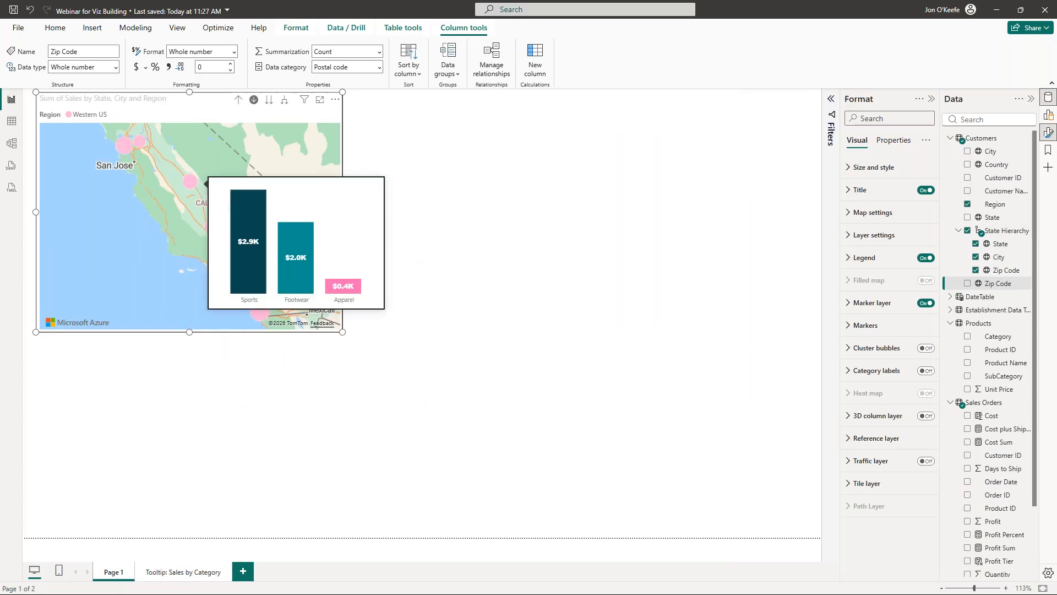
pyautogui.moveTo(128, 151)
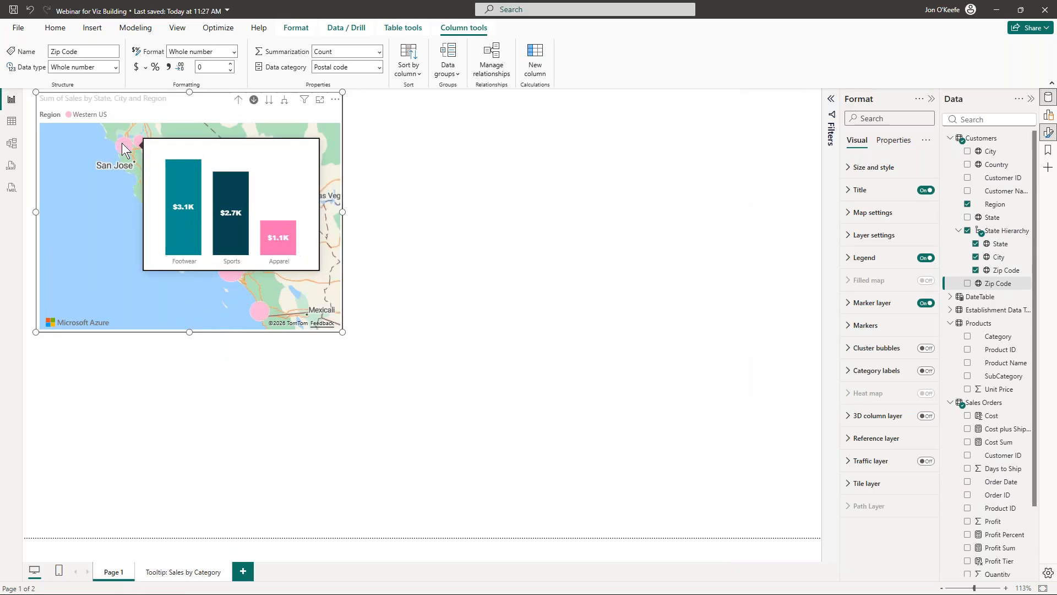
# Step: Drill down into Los Angeles to examine its zip code bubbles' tooltips, and drill back up to state level
pyautogui.click(223, 275)
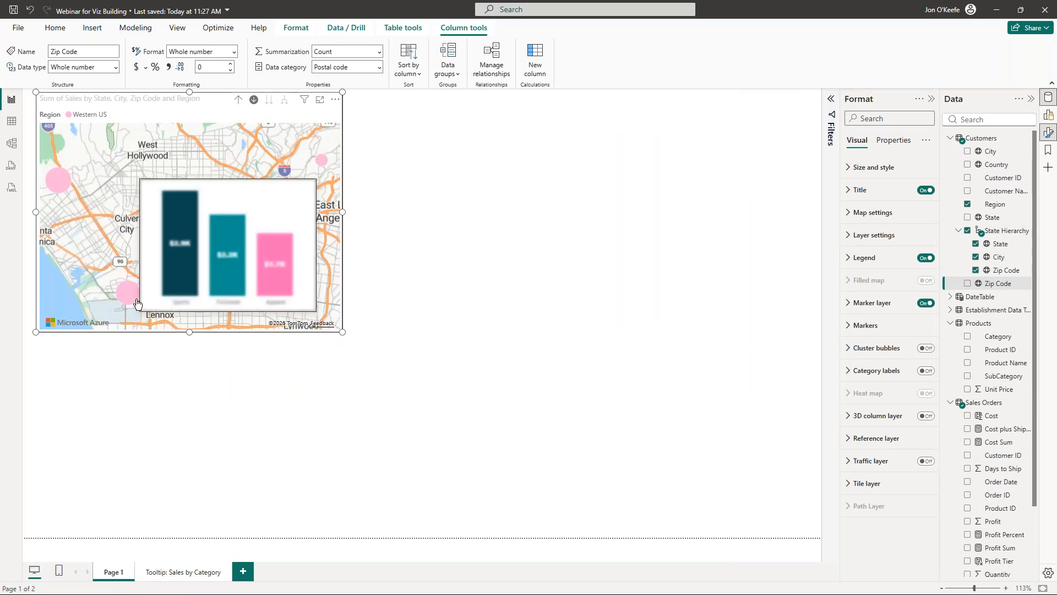
pyautogui.moveTo(325, 165)
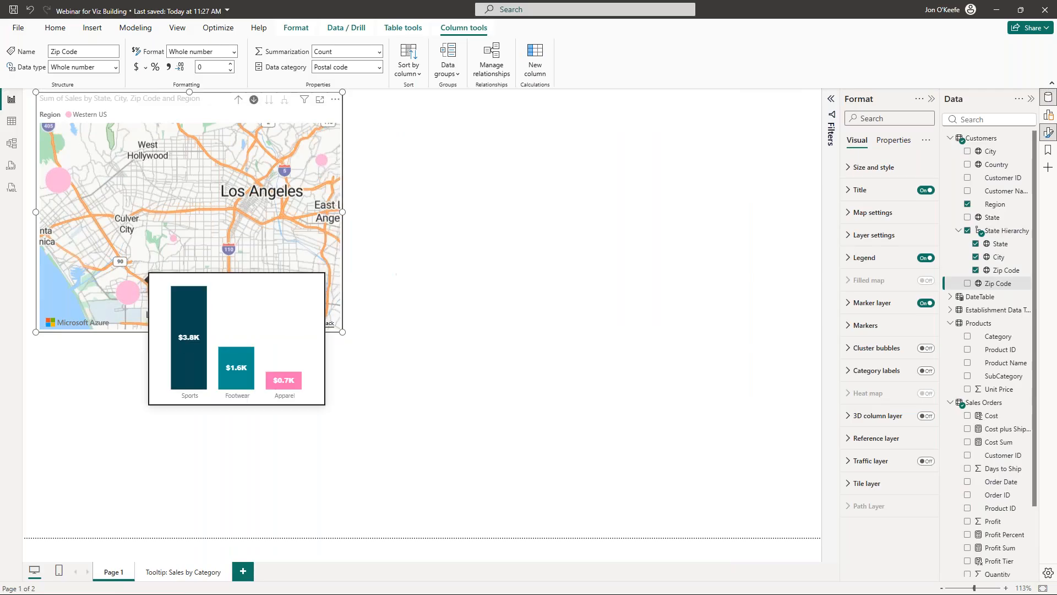
pyautogui.moveTo(66, 184)
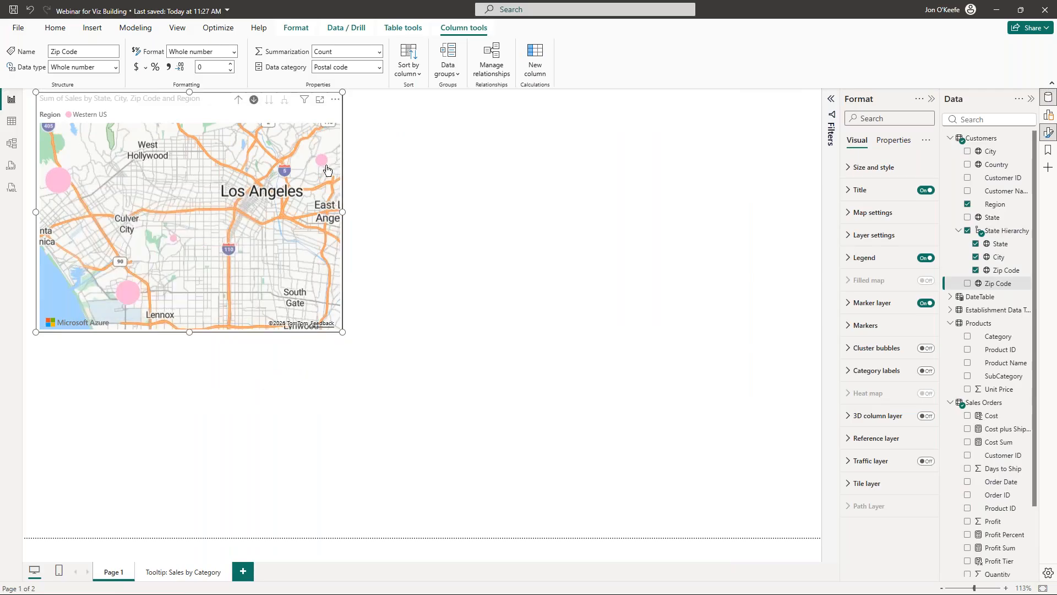
pyautogui.click(238, 101)
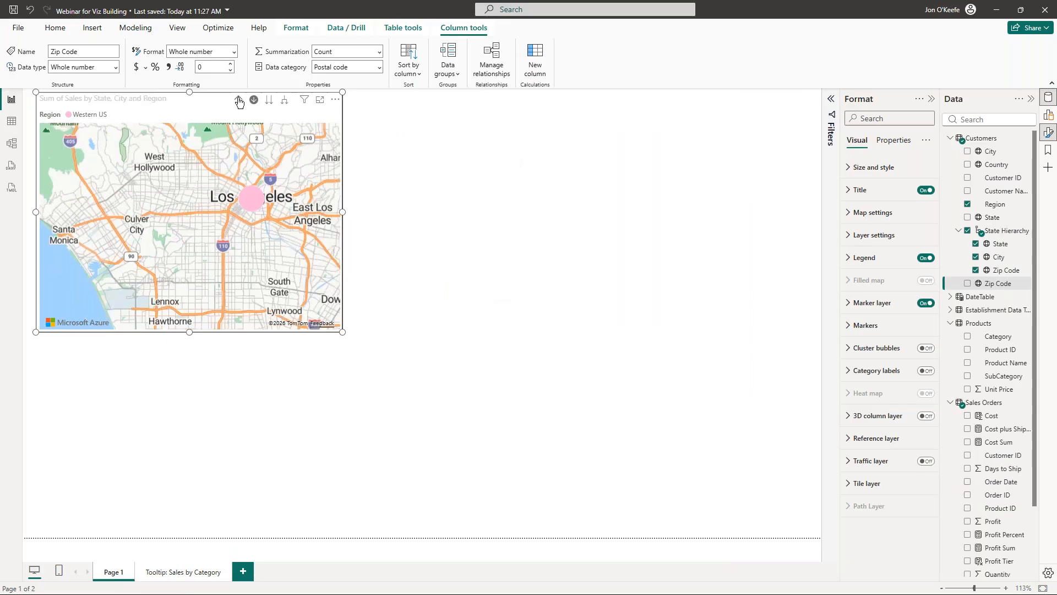
pyautogui.click(239, 101)
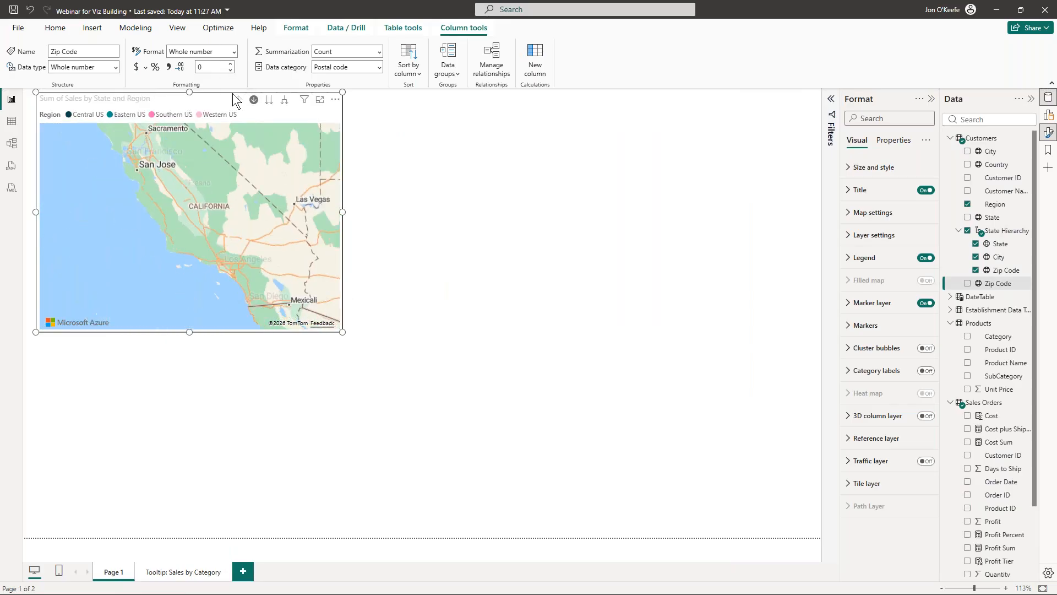
# Step: Expand all states on the map down to city and zip code, check the bubbles, and drill back up to state level
pyautogui.click(284, 100)
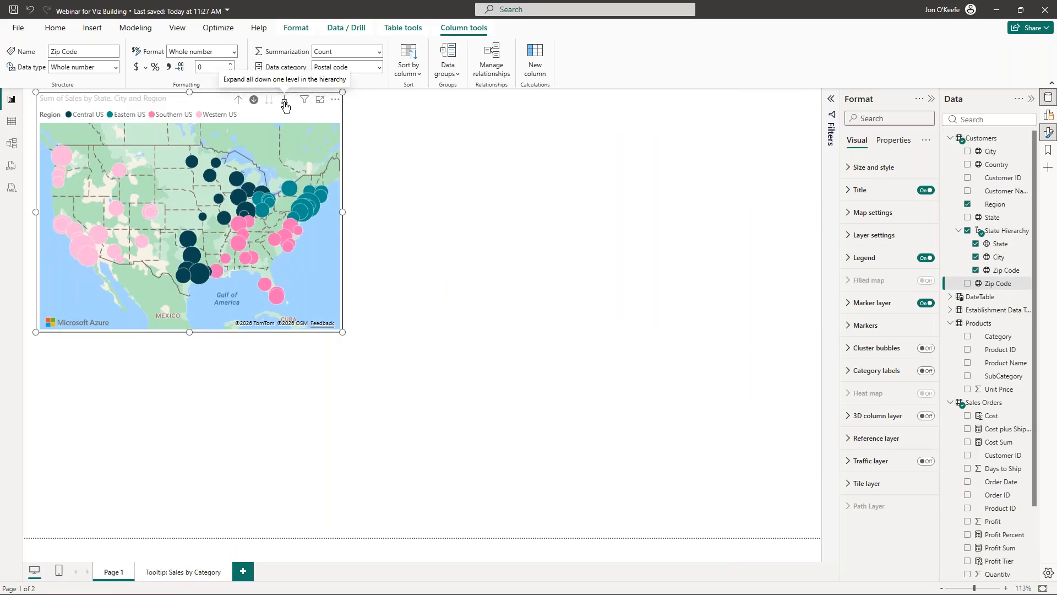
pyautogui.click(285, 104)
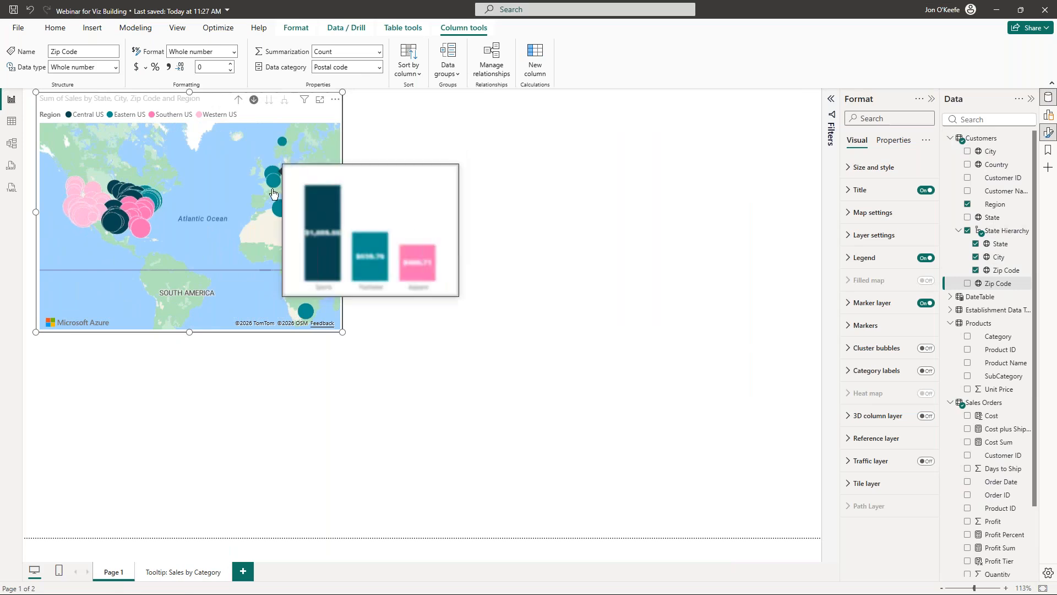
pyautogui.moveTo(278, 203)
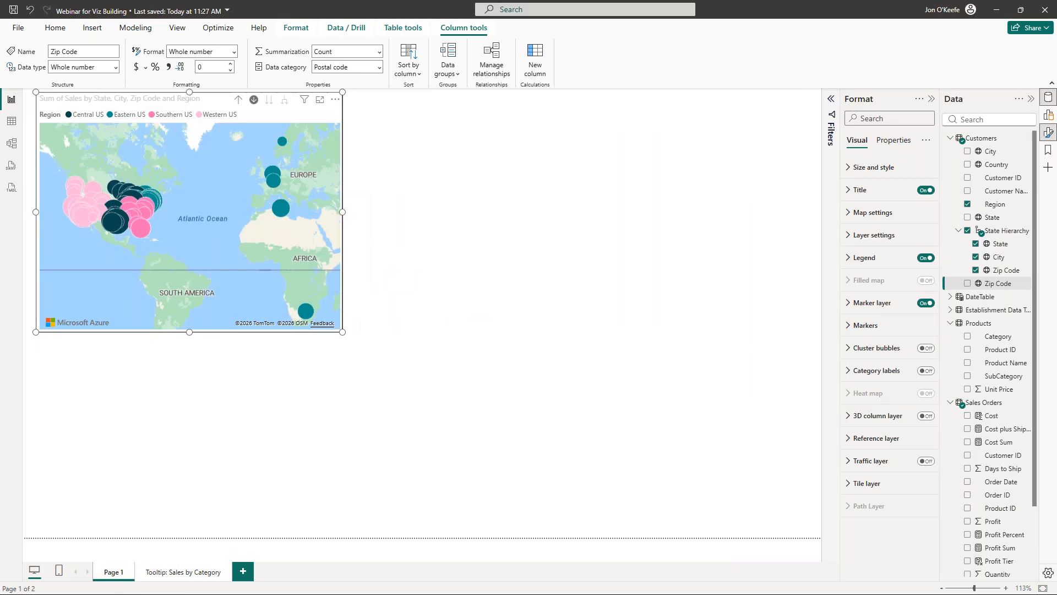
pyautogui.click(479, 185)
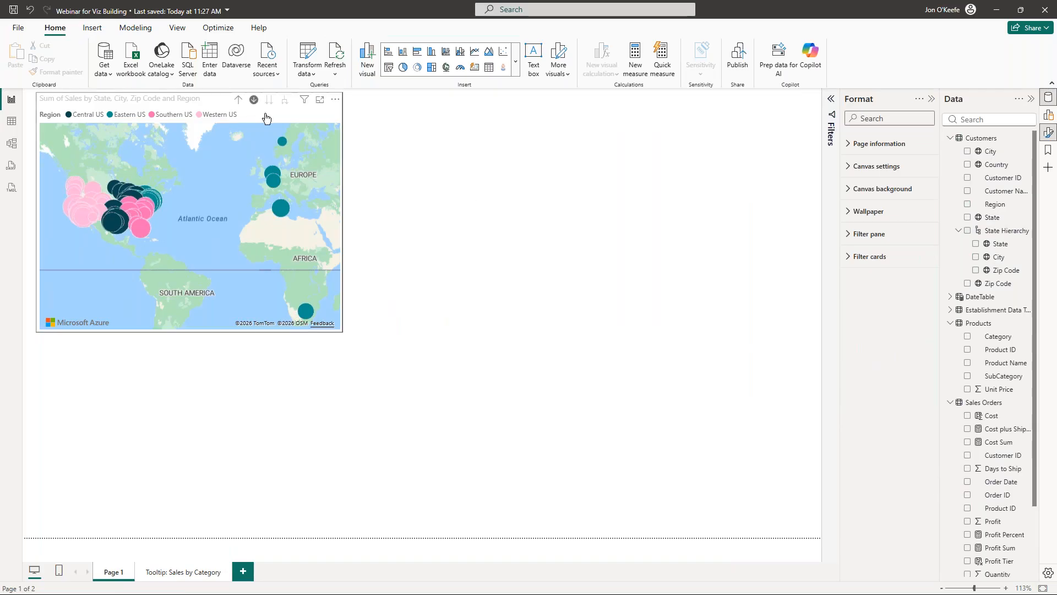
pyautogui.click(238, 99)
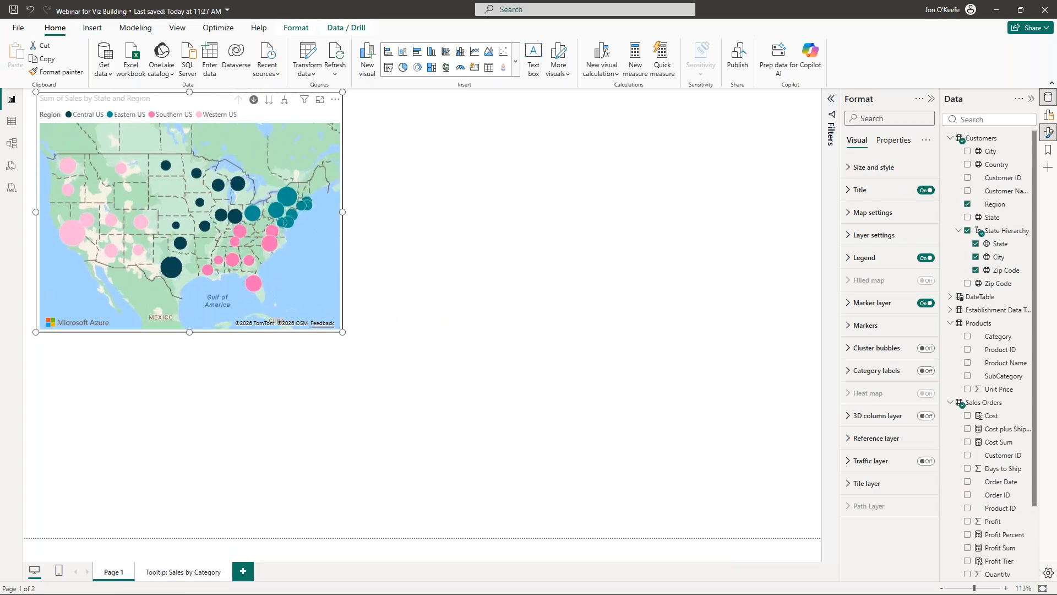
pyautogui.click(558, 228)
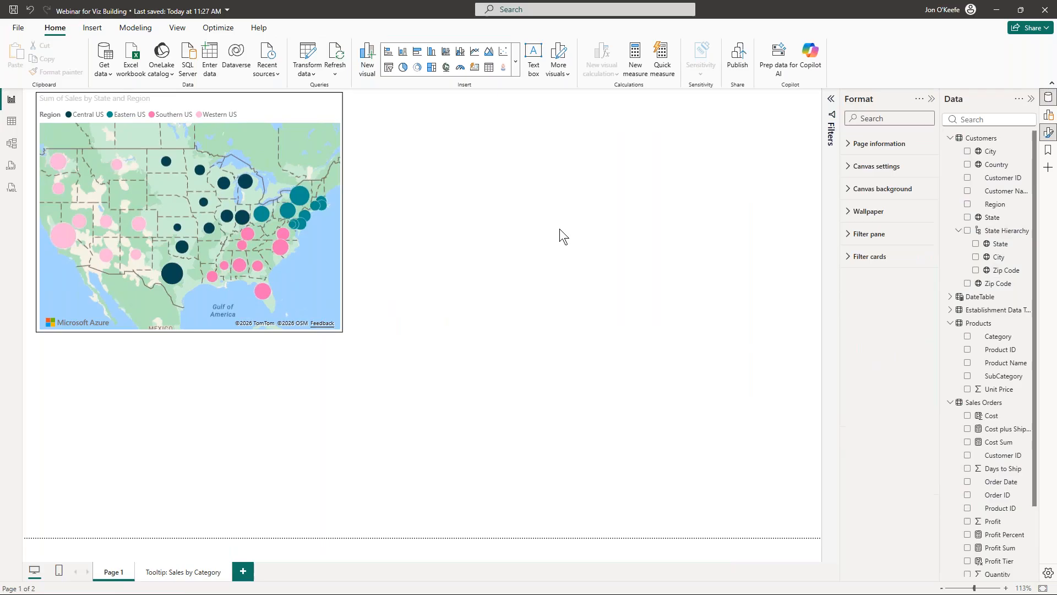
# Step: Check a western state's tooltip, drill into California to view a city's category tooltip, and return to the state level
pyautogui.moveTo(55, 164)
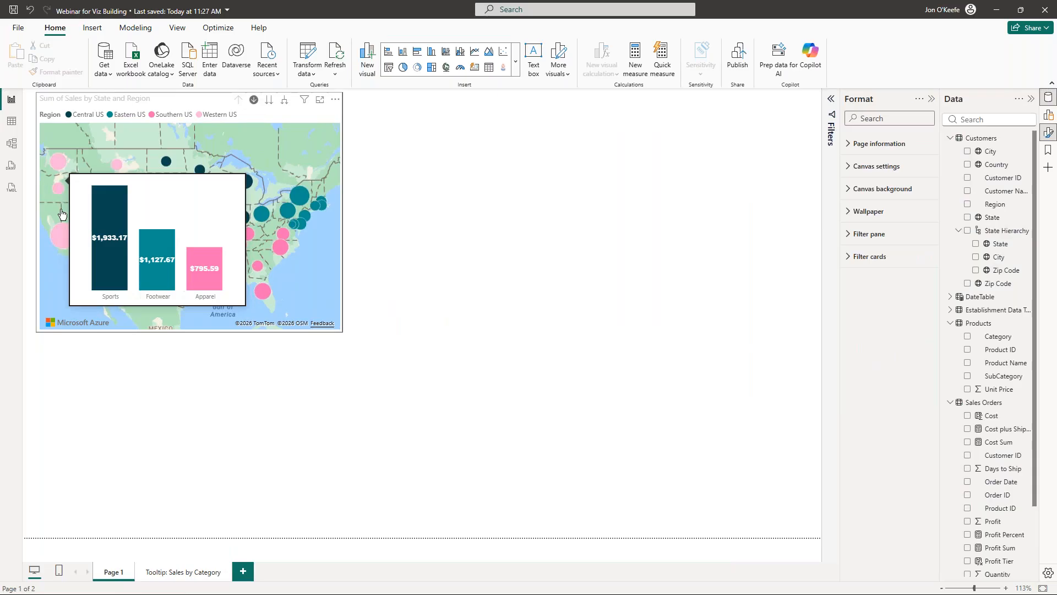
pyautogui.click(64, 238)
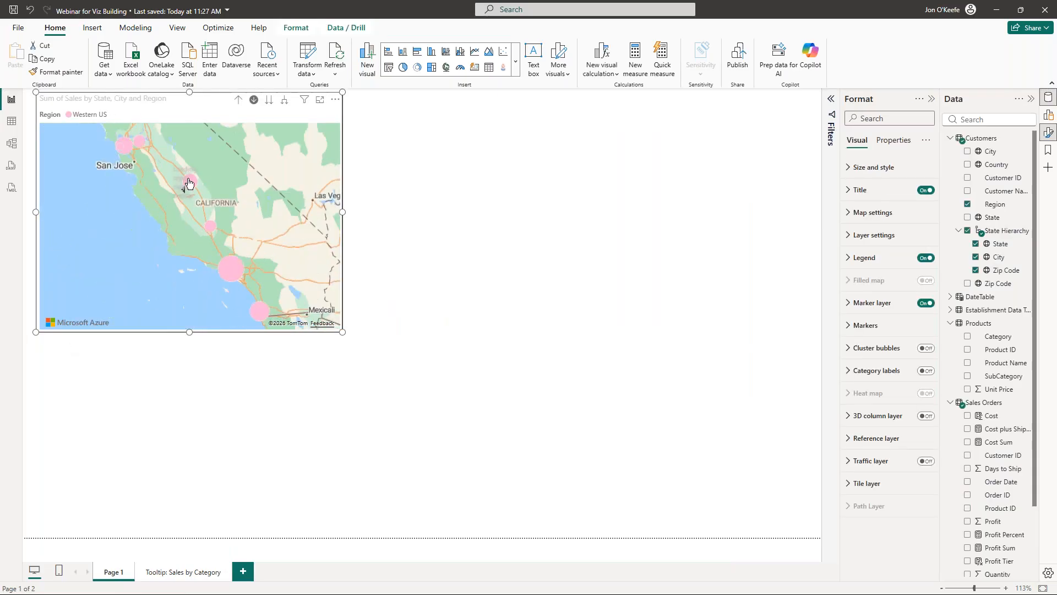
pyautogui.moveTo(122, 153)
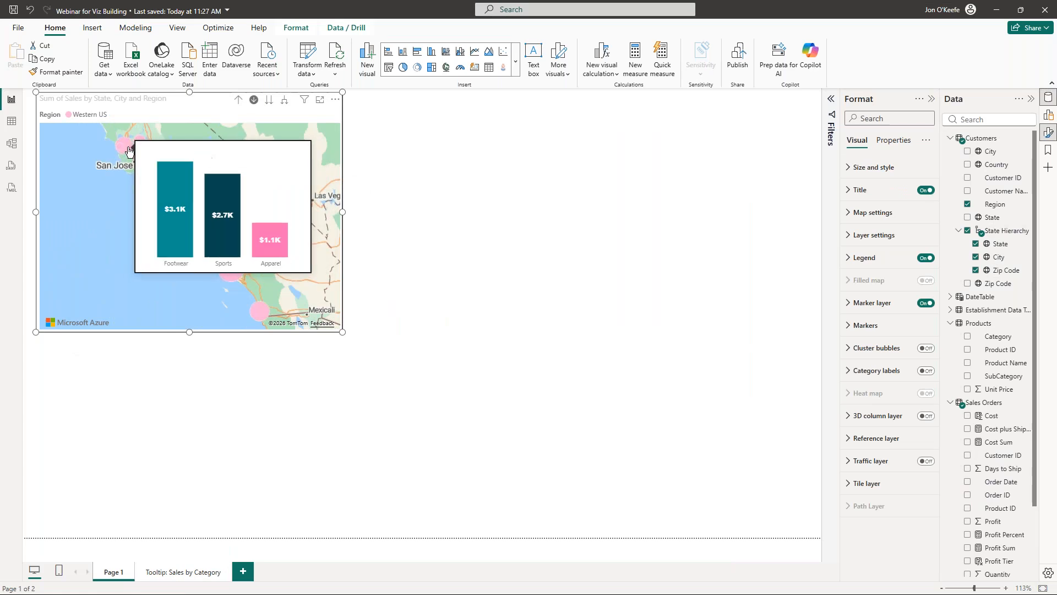
pyautogui.click(238, 102)
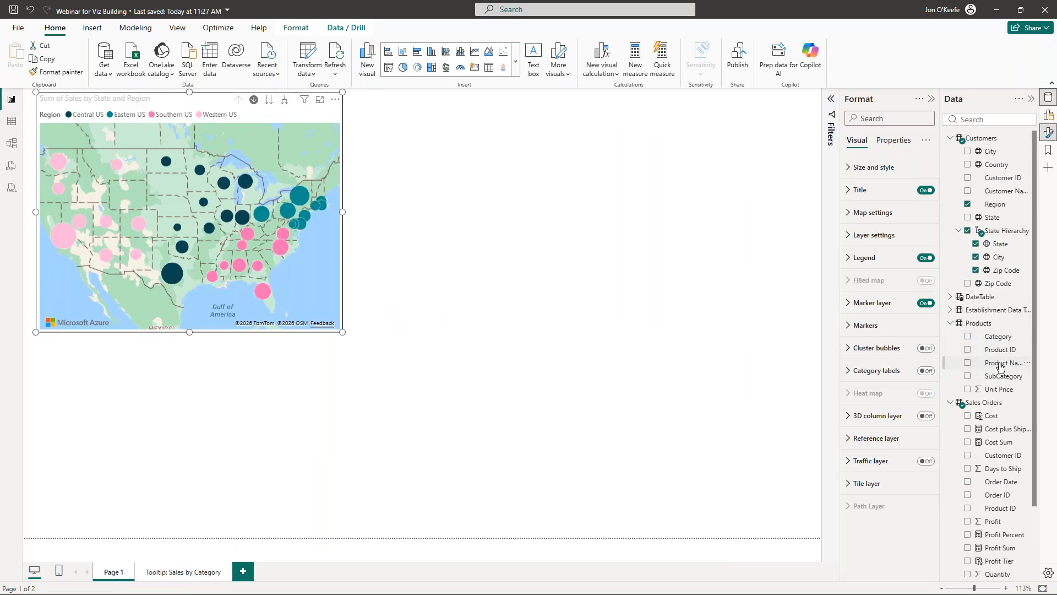
pyautogui.click(571, 406)
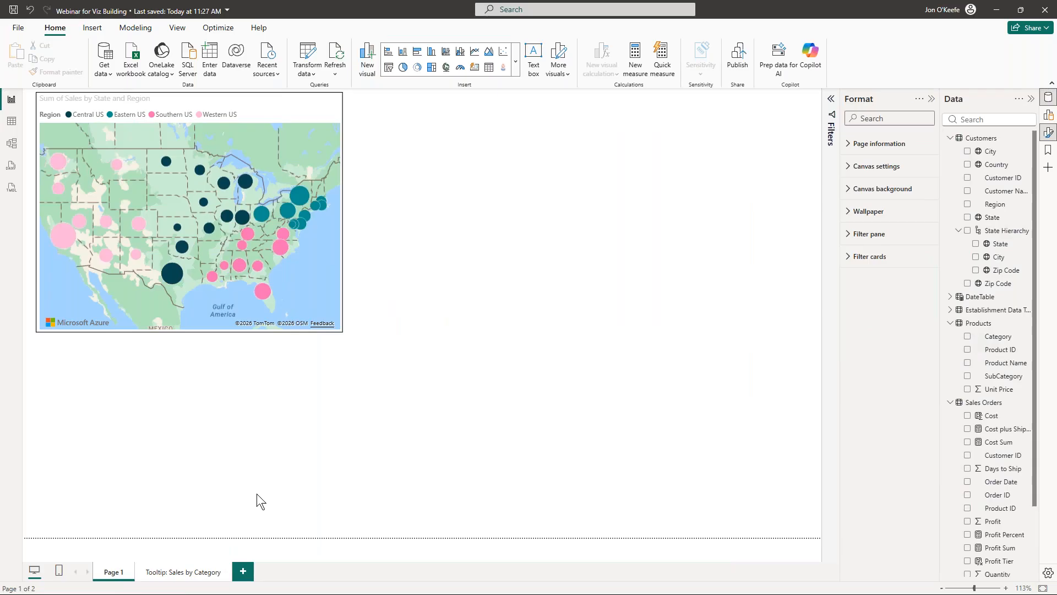
# Step: Add a new report page, build a bar chart of Sales by Product Name on it, and widen the chart to about double
pyautogui.click(243, 573)
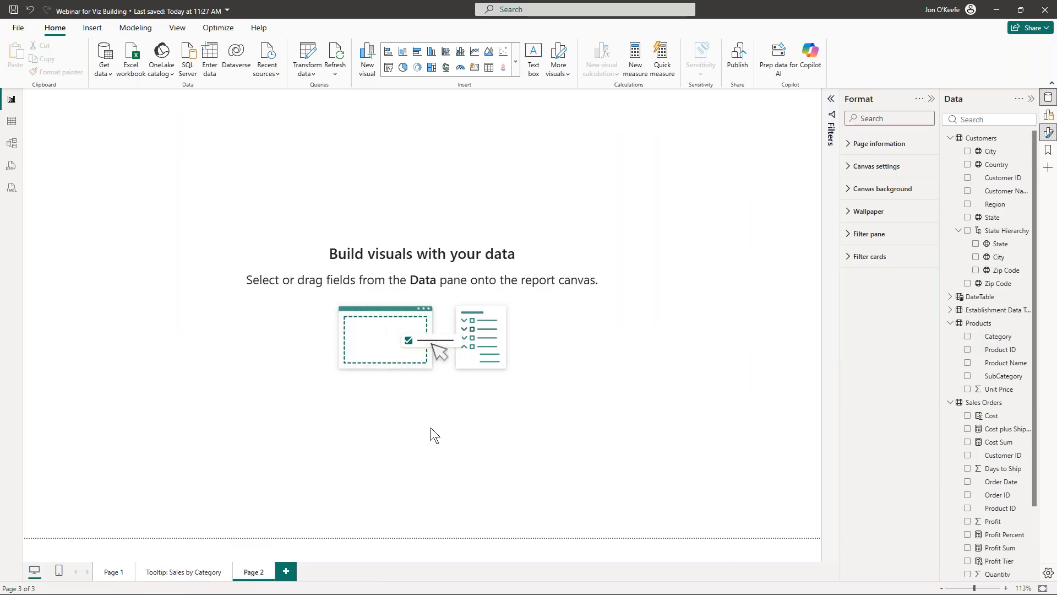
pyautogui.click(968, 364)
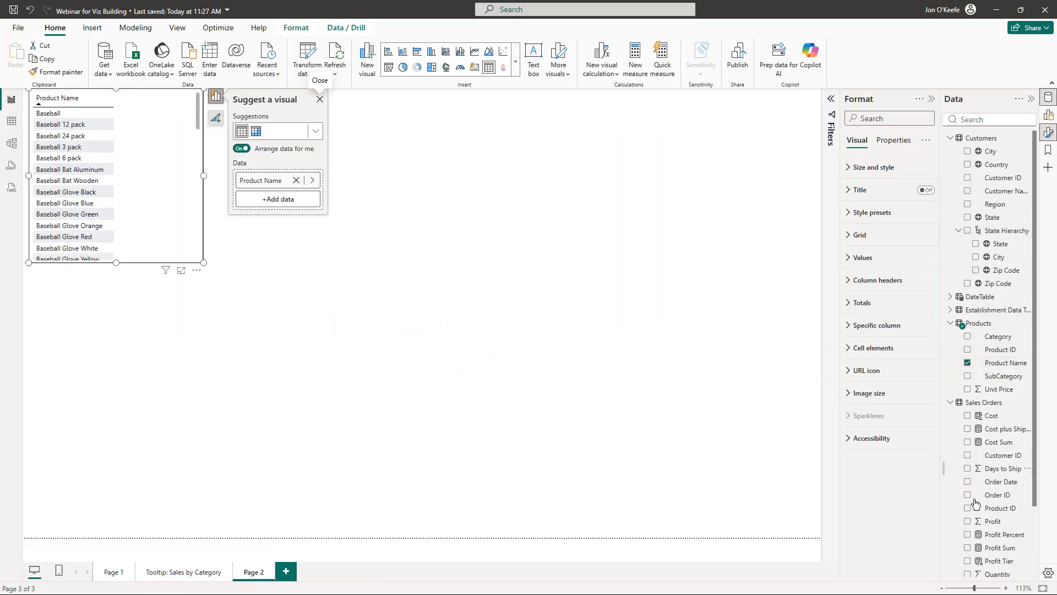
pyautogui.scroll(-2, 978, 517)
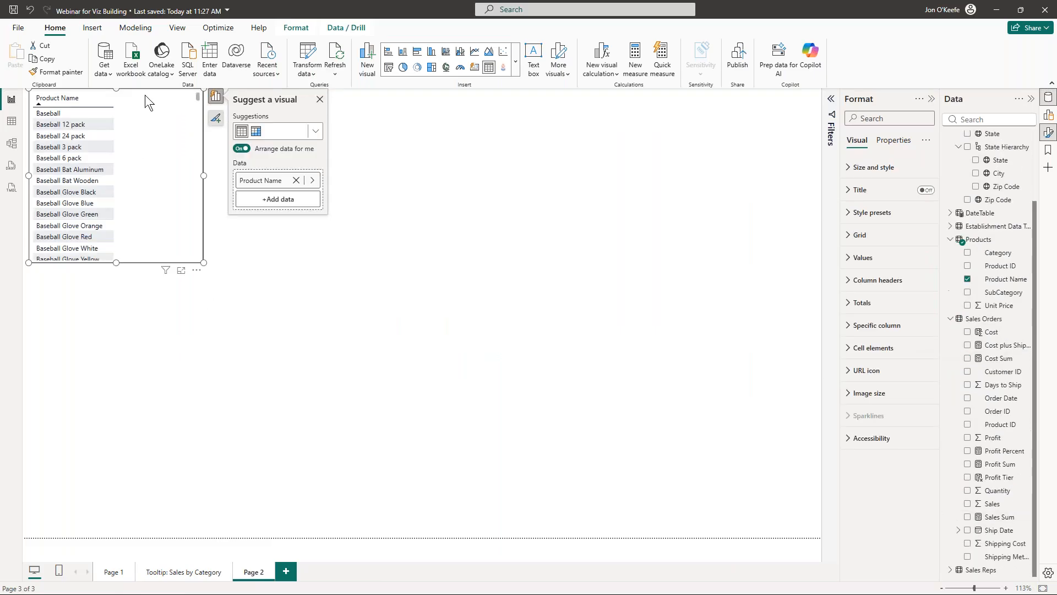
pyautogui.click(968, 504)
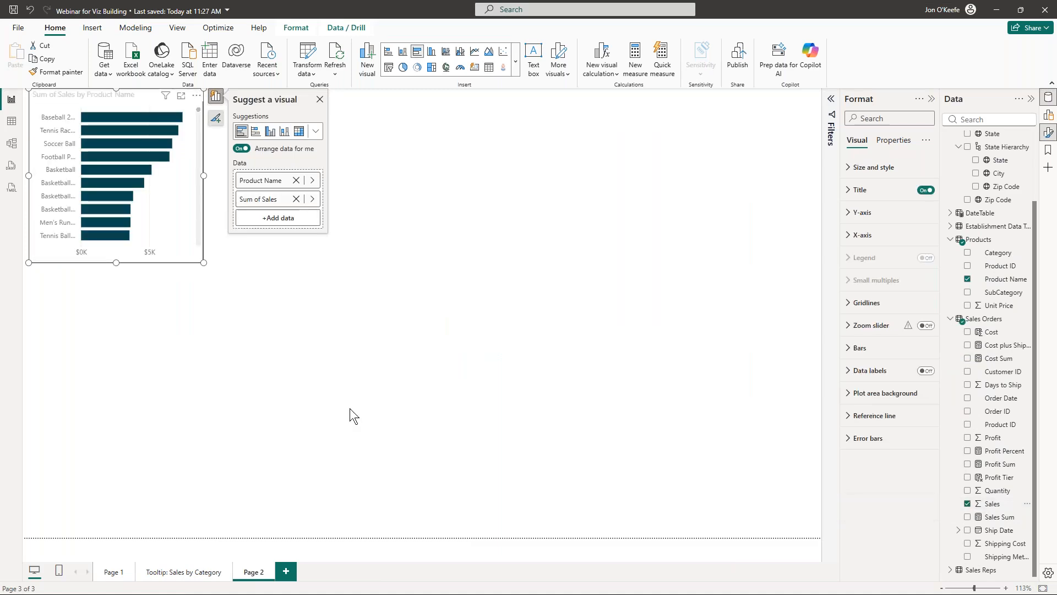
pyautogui.moveTo(204, 180); pyautogui.dragTo(378, 186)
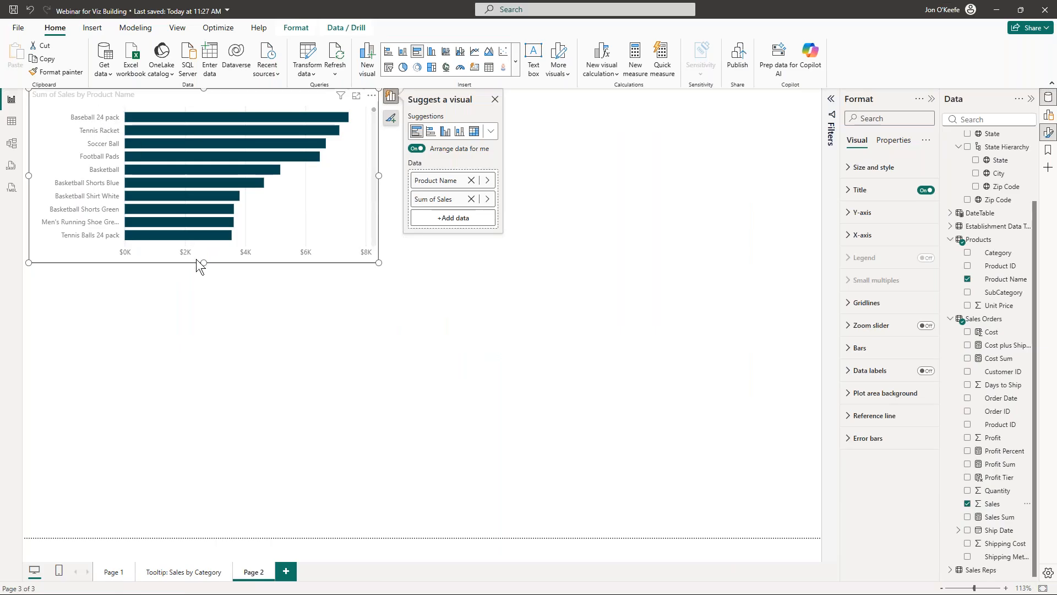
pyautogui.moveTo(212, 117)
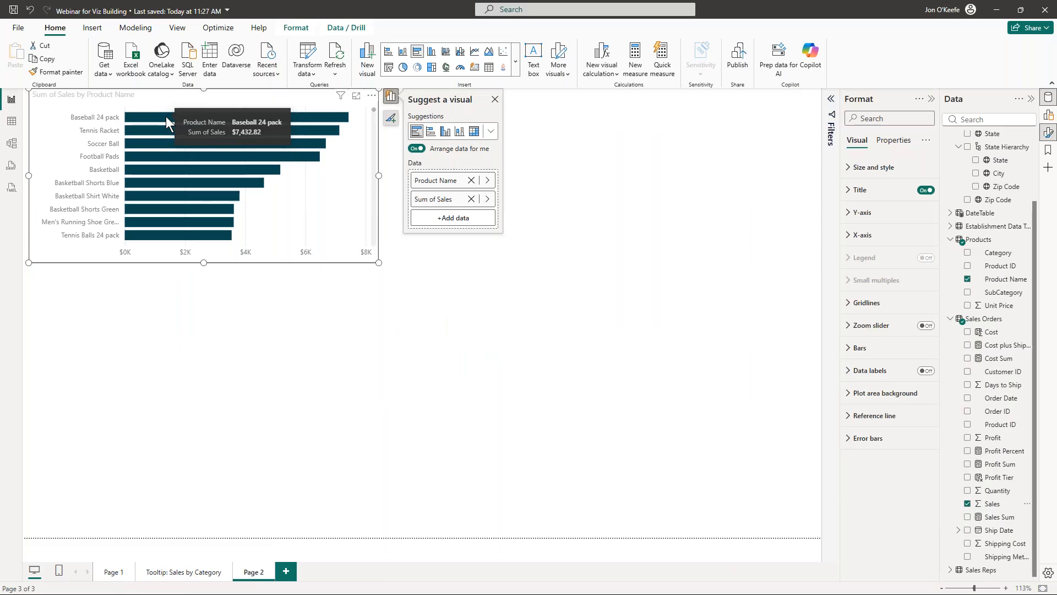
# Step: Add a new report page and insert a table on it with Order Date, Product Name, Sales and Profit
pyautogui.click(286, 572)
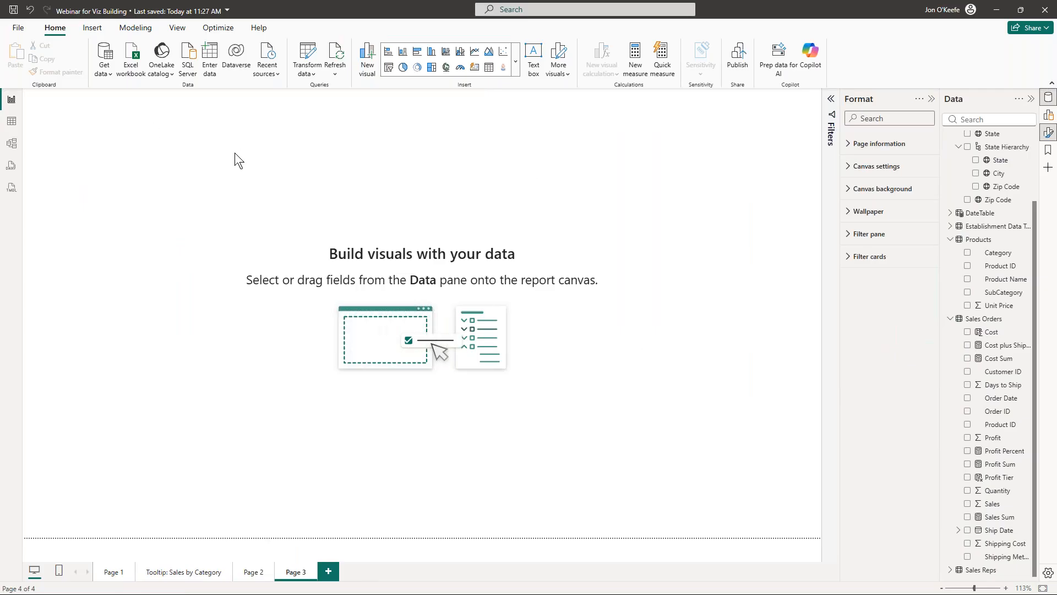
pyautogui.click(489, 67)
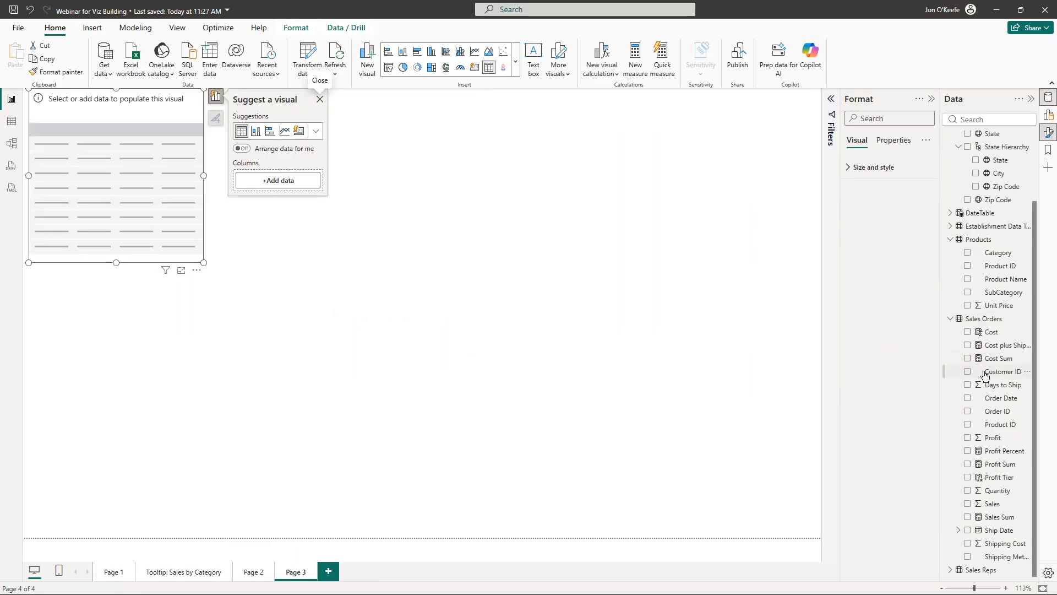
pyautogui.click(968, 400)
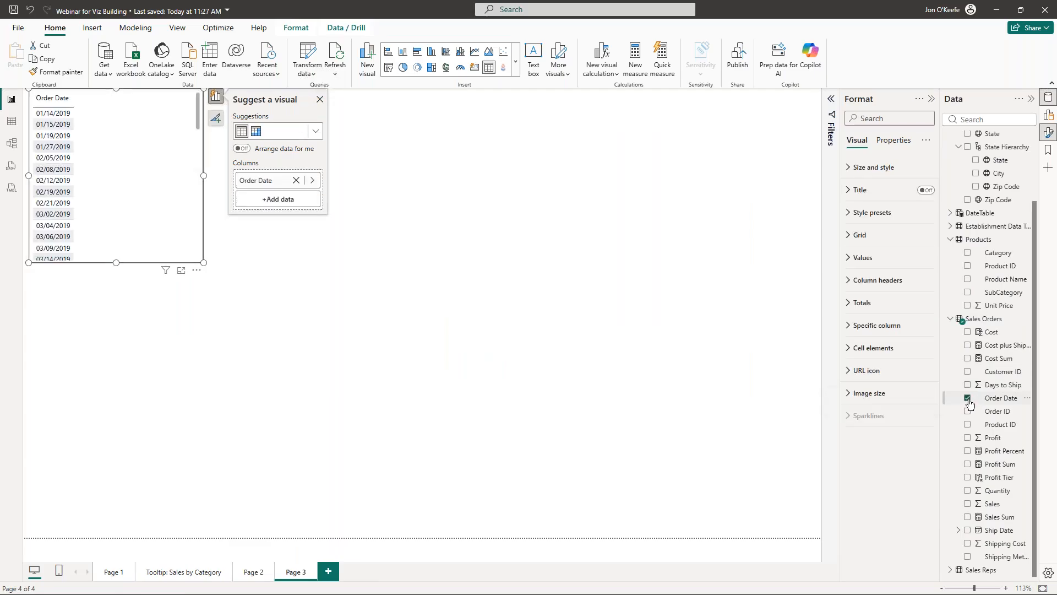
pyautogui.click(975, 282)
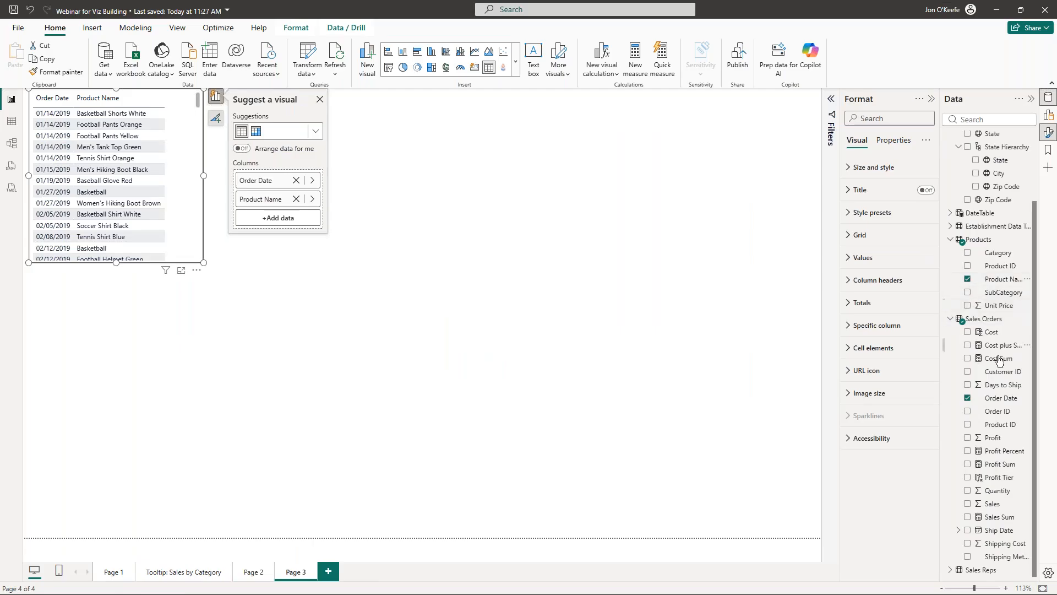
pyautogui.click(968, 505)
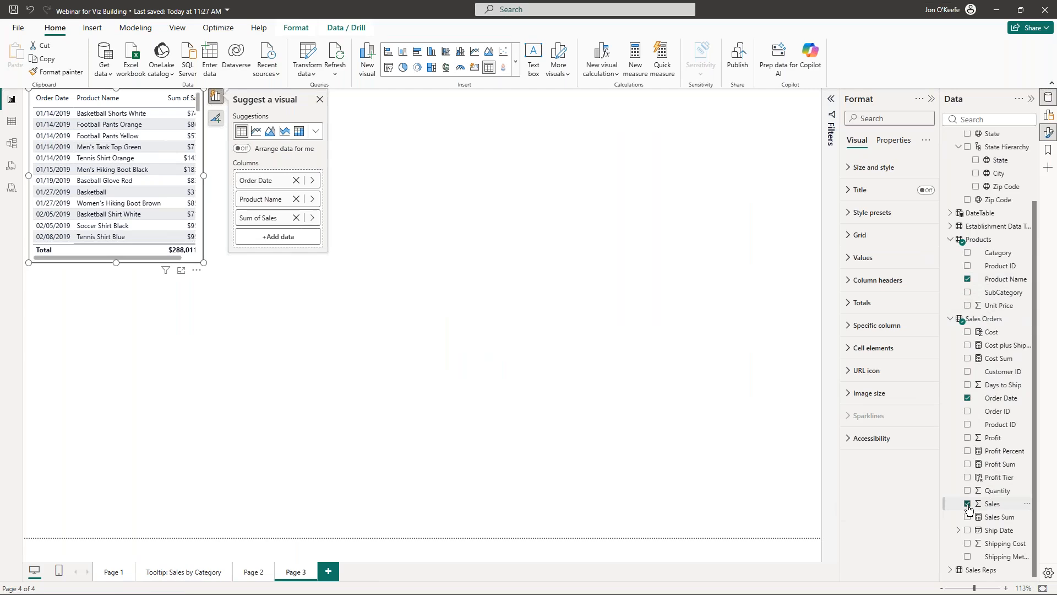
pyautogui.click(968, 439)
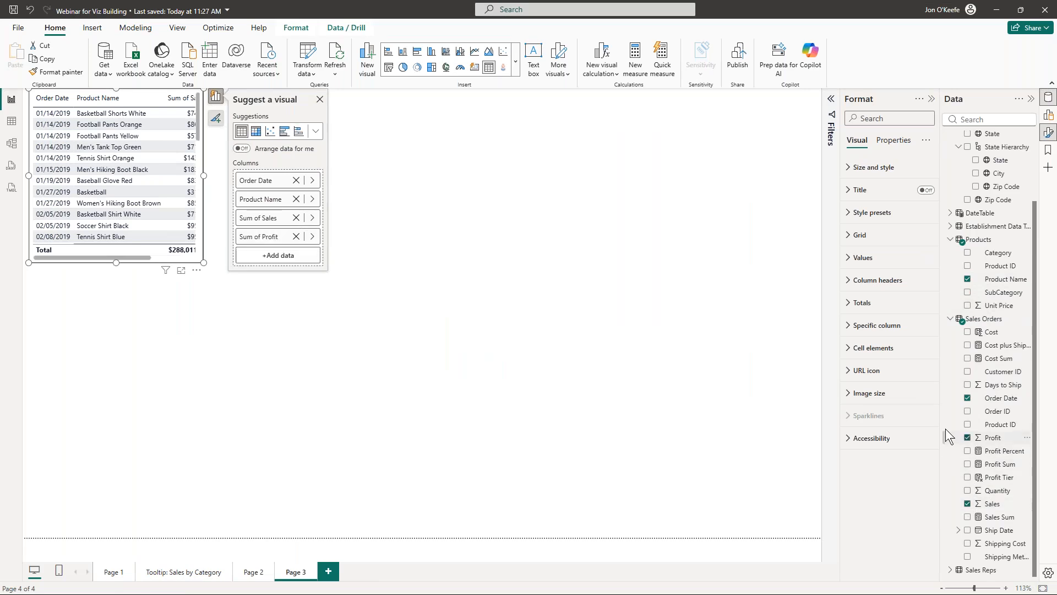
# Step: Widen the table to about one and a half times its width and extend it nearly to the page's lower edge
pyautogui.click(233, 177)
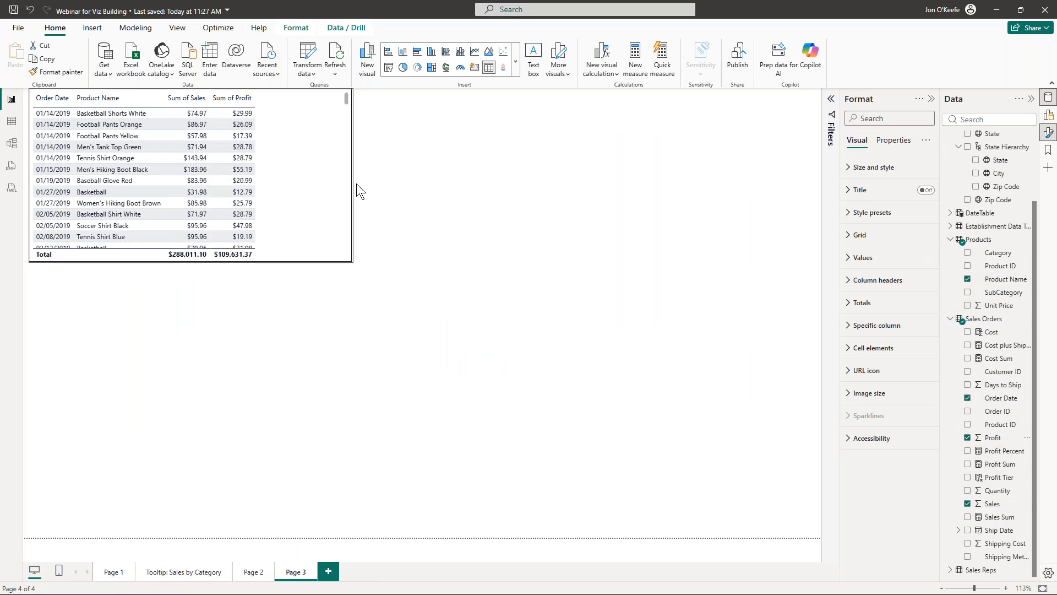
pyautogui.click(260, 209)
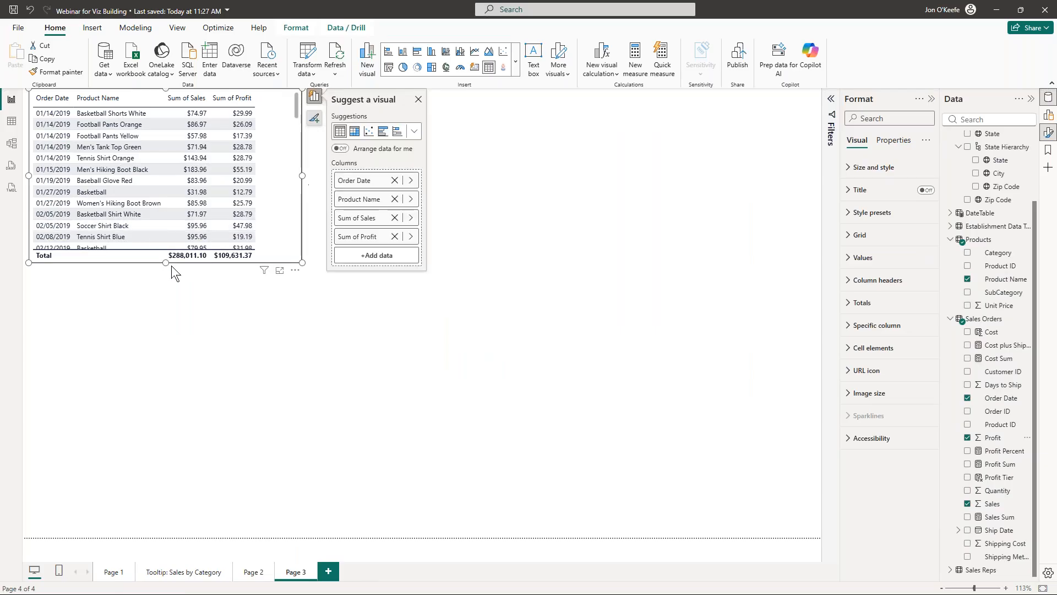
pyautogui.moveTo(166, 263); pyautogui.dragTo(168, 492)
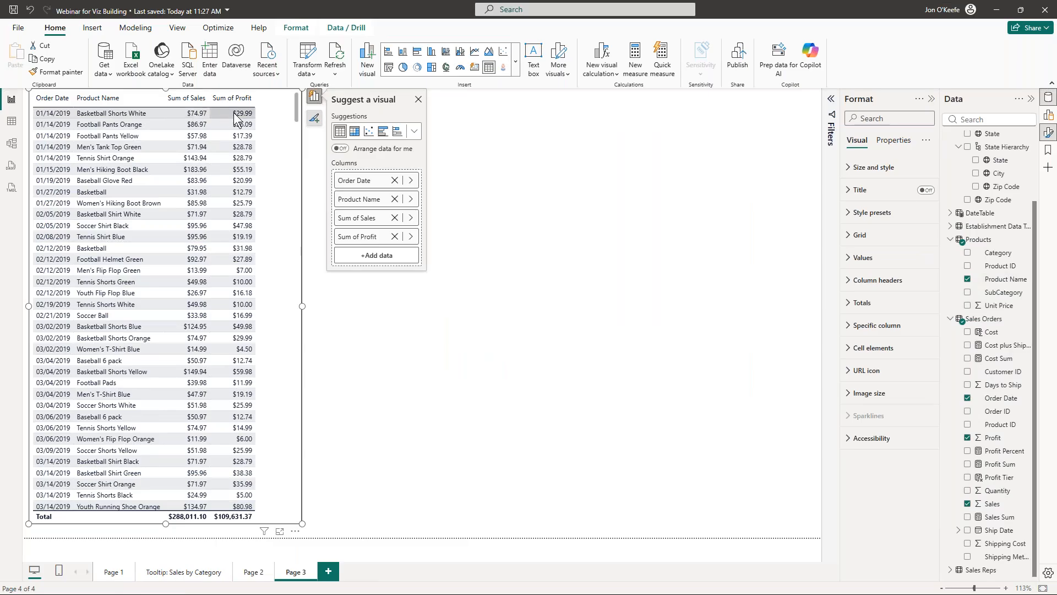
pyautogui.click(596, 203)
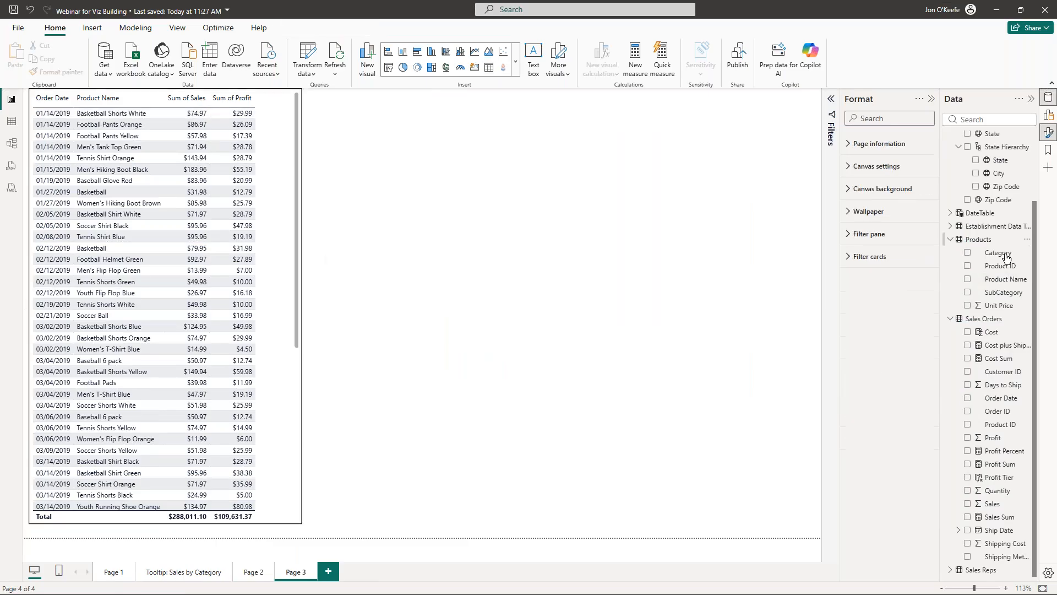
# Step: Create a map of Sales by State beside the table and reduce its height to less than half
pyautogui.scroll(3, 1024, 269)
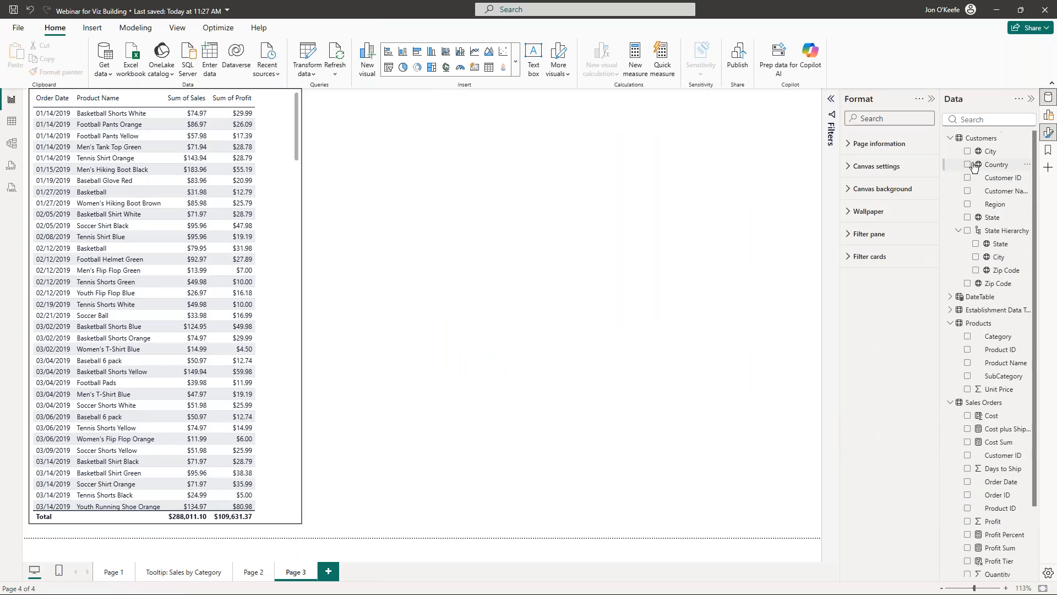
pyautogui.click(968, 218)
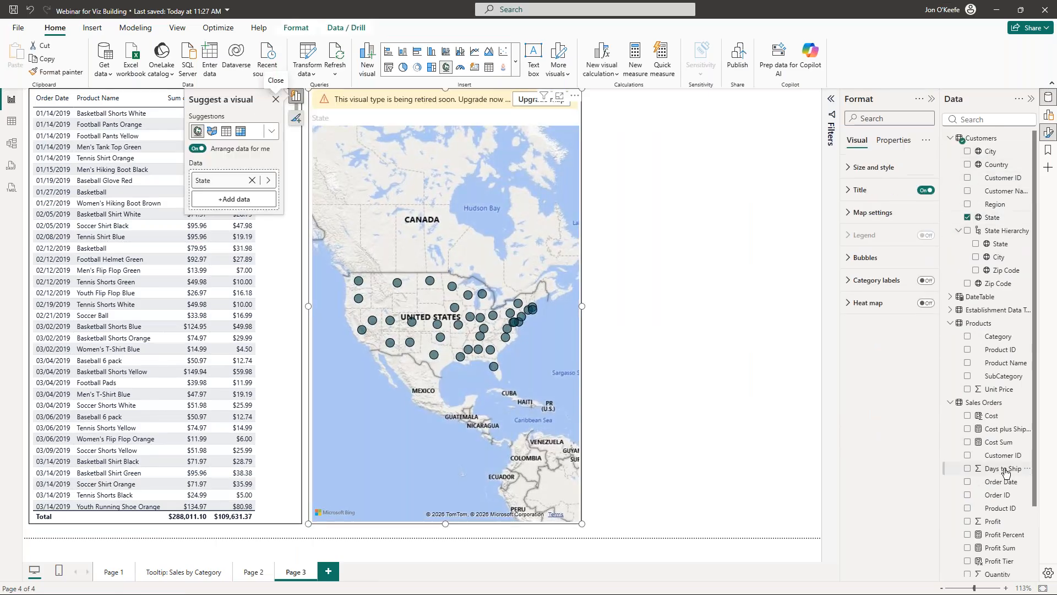
pyautogui.scroll(-3, 1005, 468)
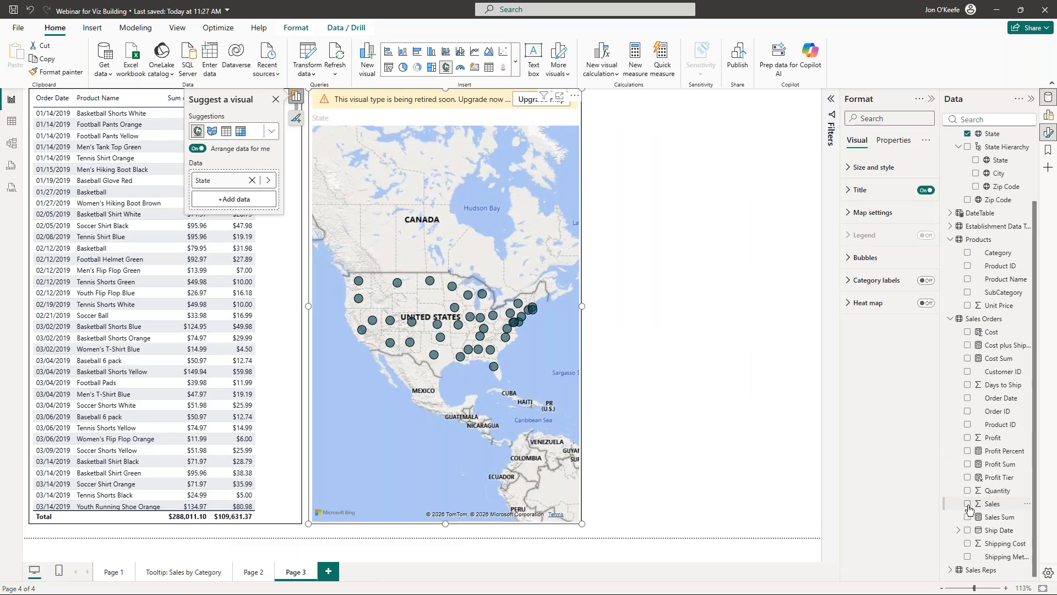
pyautogui.click(967, 504)
pyautogui.moveTo(445, 523); pyautogui.dragTo(437, 269)
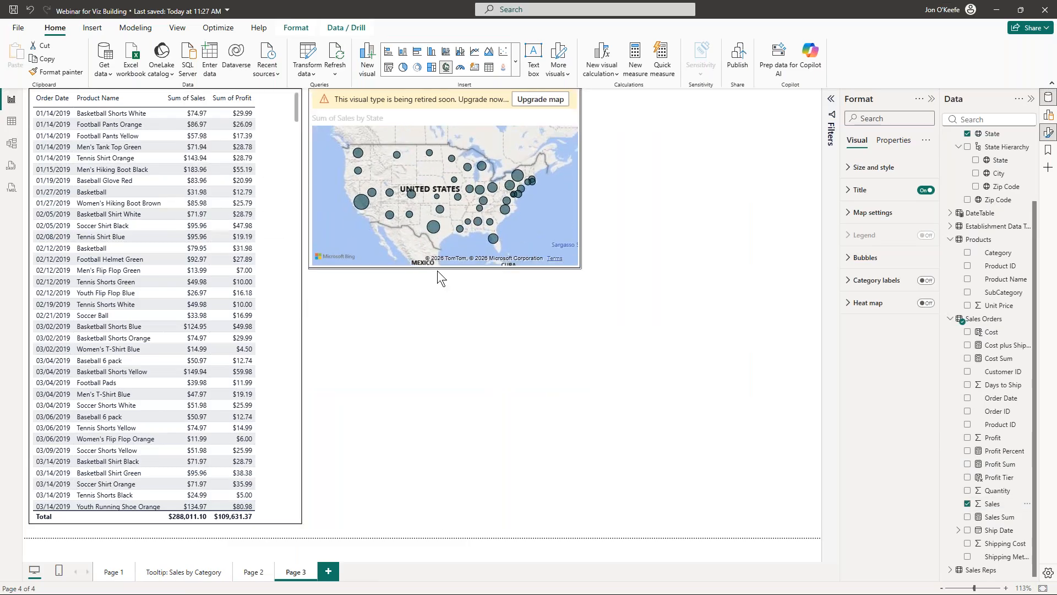
pyautogui.click(557, 406)
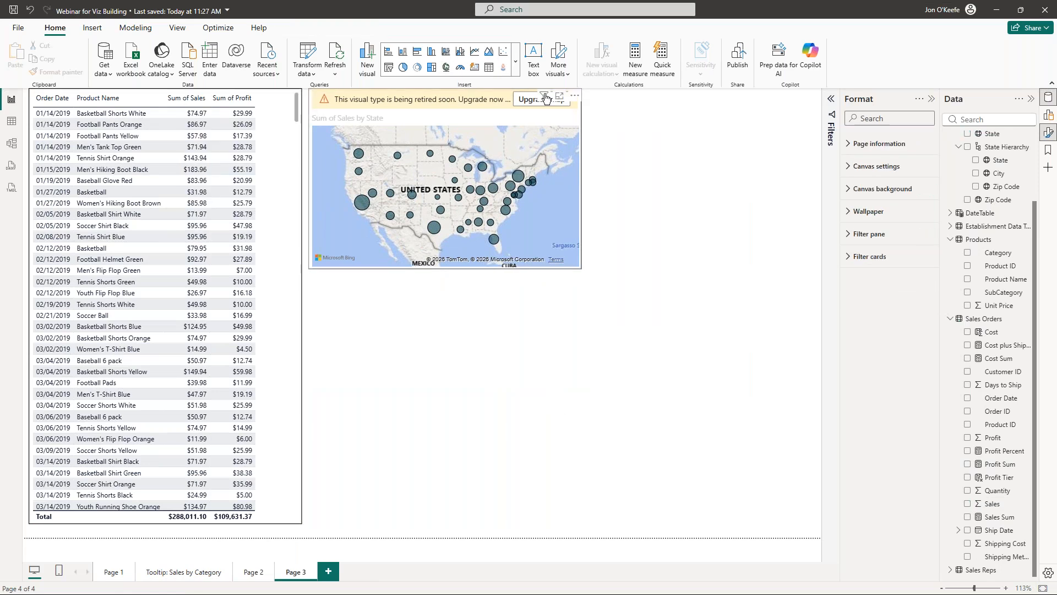
# Step: Upgrade the map to the newer map visual and color its bubbles by Region
pyautogui.click(545, 99)
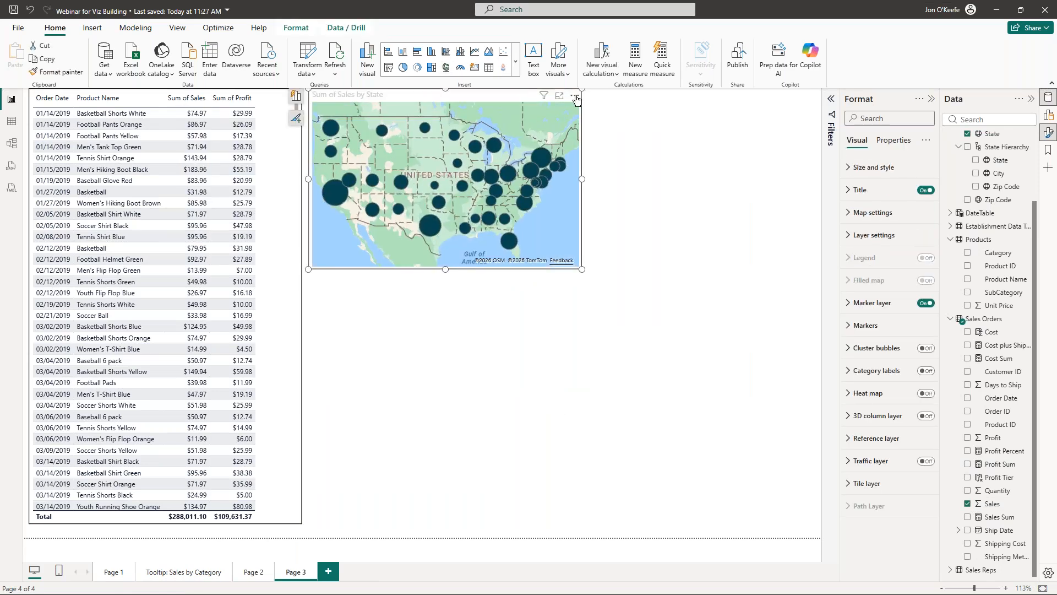
pyautogui.click(296, 97)
pyautogui.scroll(3, 986, 221)
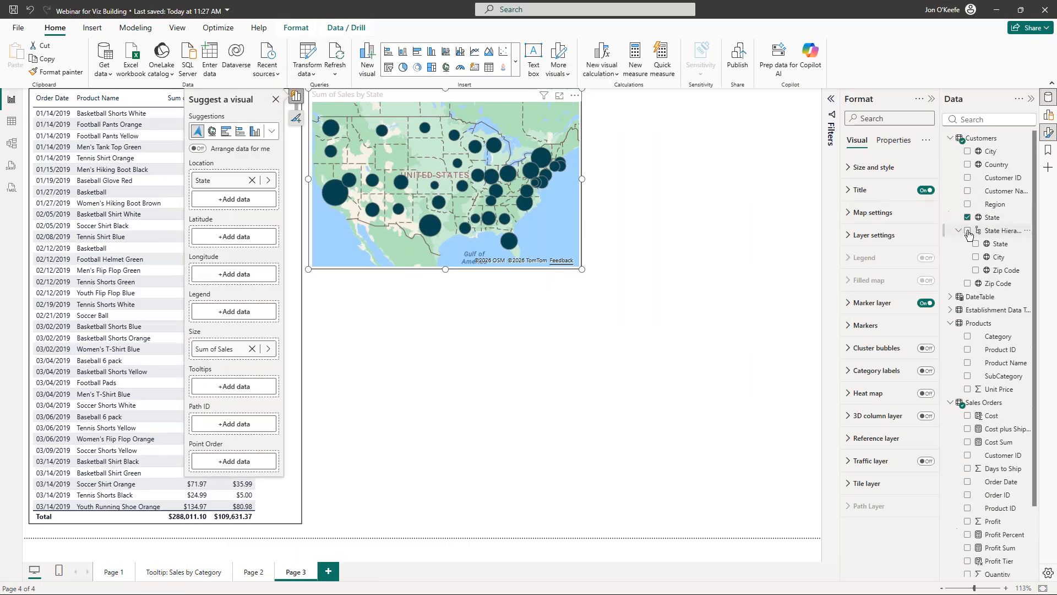
pyautogui.click(968, 204)
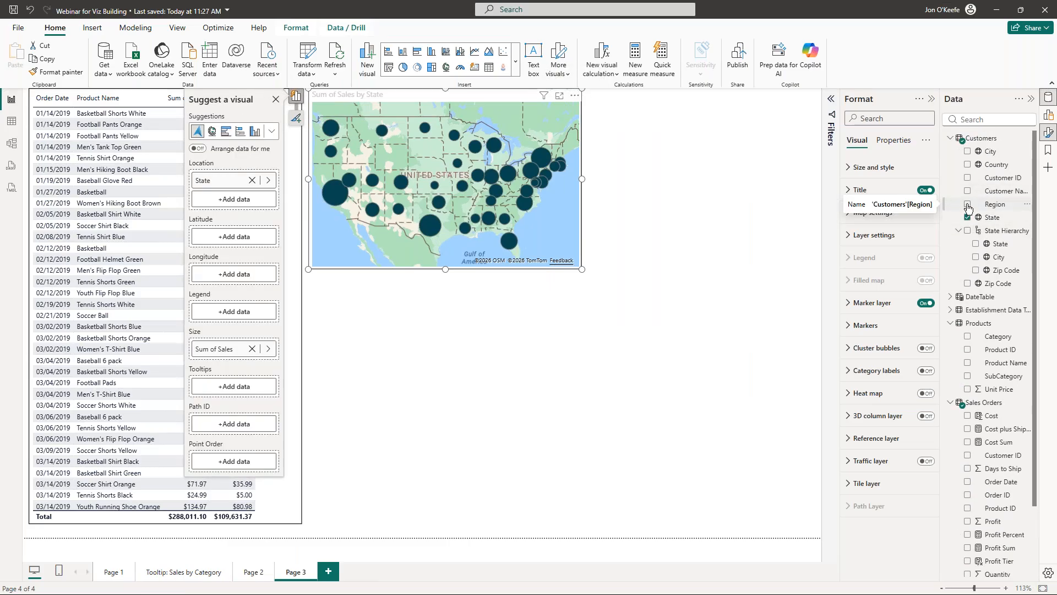
pyautogui.click(596, 347)
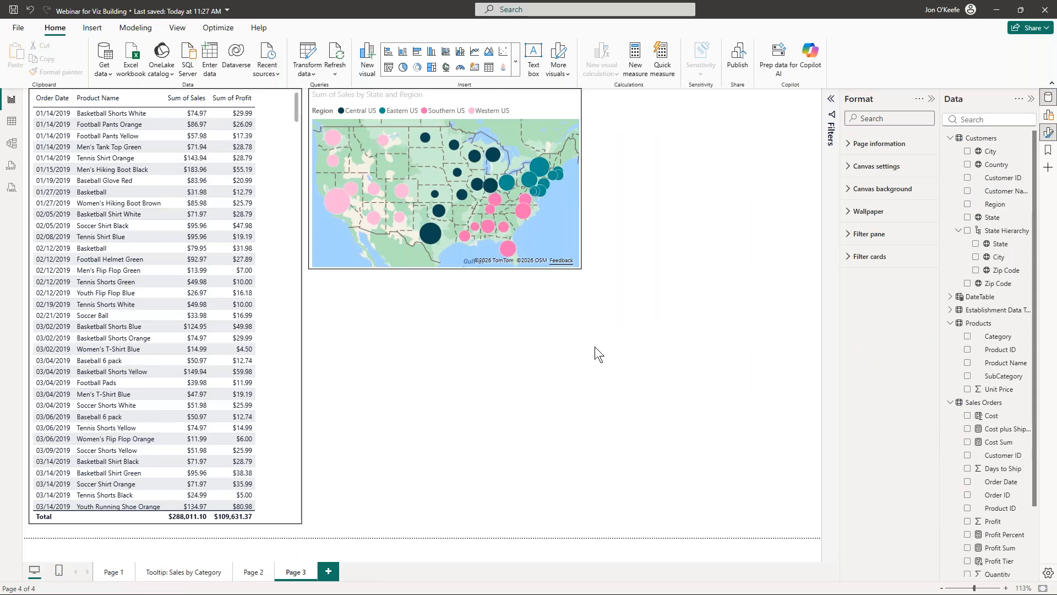
# Step: Filter the table by selecting California on the map, and add the State column to the table
pyautogui.moveTo(343, 206)
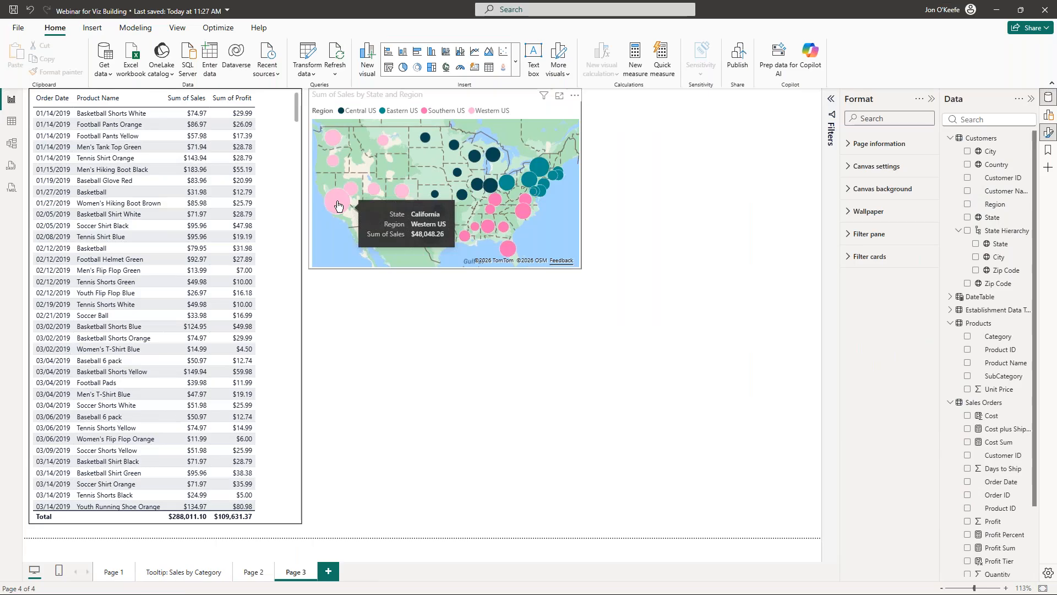
pyautogui.click(338, 206)
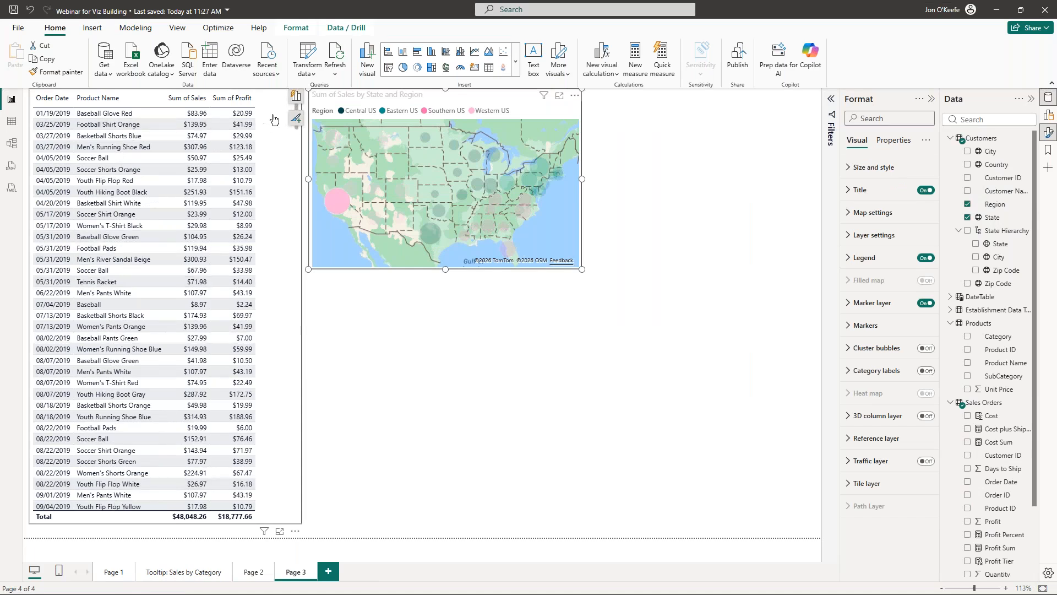
pyautogui.click(296, 96)
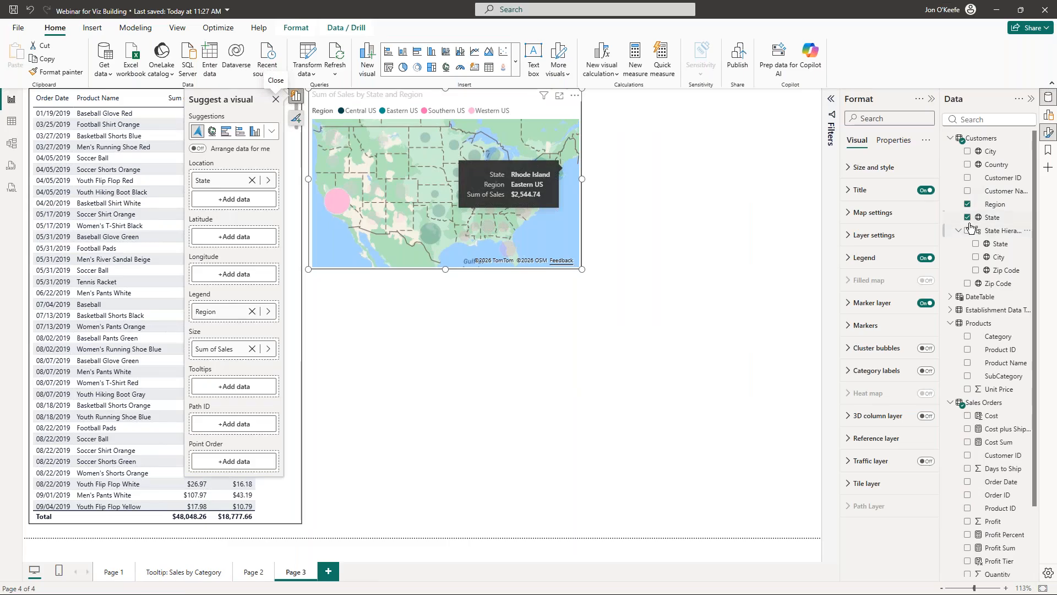
pyautogui.moveTo(992, 218)
pyautogui.mouseDown()
pyautogui.moveTo(853, 222)
pyautogui.moveTo(1002, 219)
pyautogui.mouseUp()
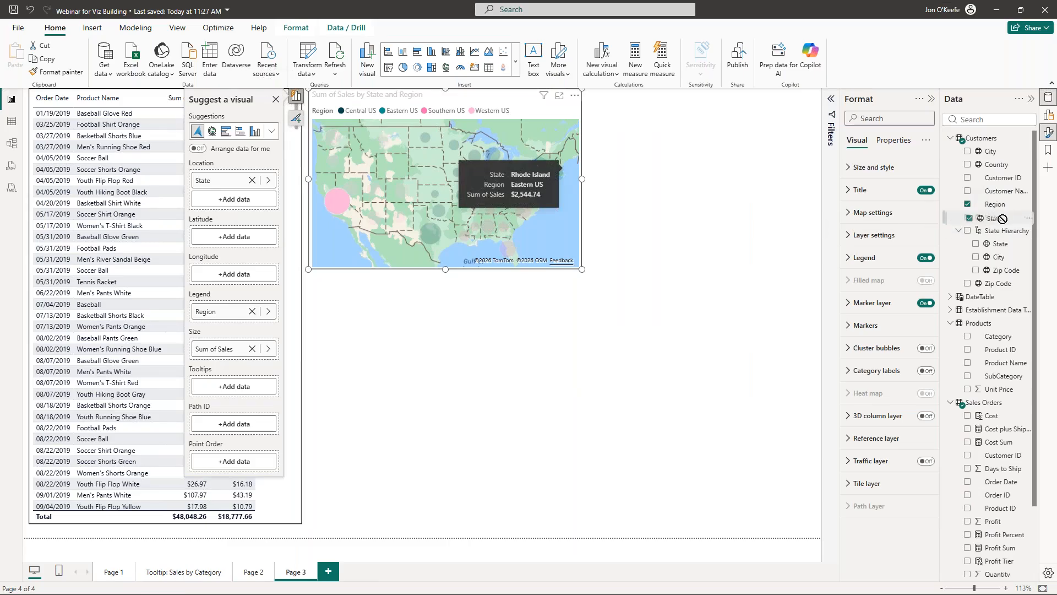
pyautogui.click(101, 518)
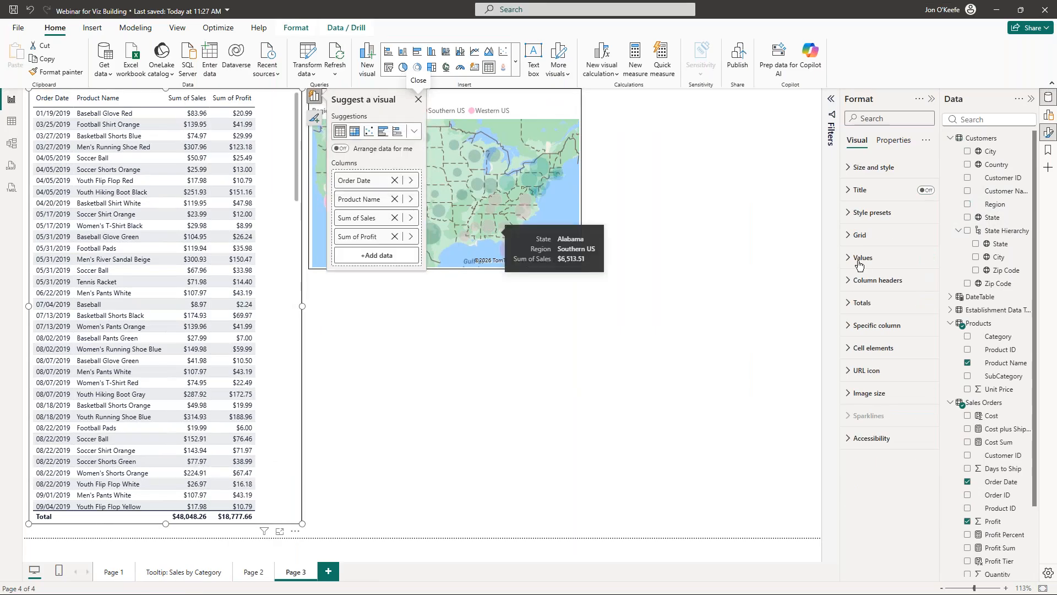
pyautogui.click(967, 219)
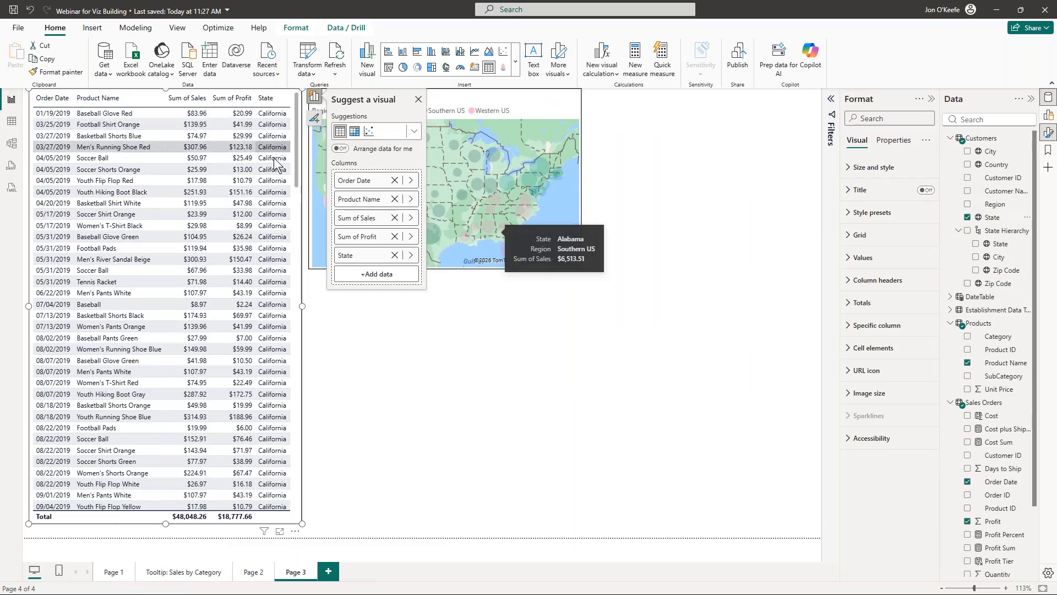
pyautogui.click(474, 406)
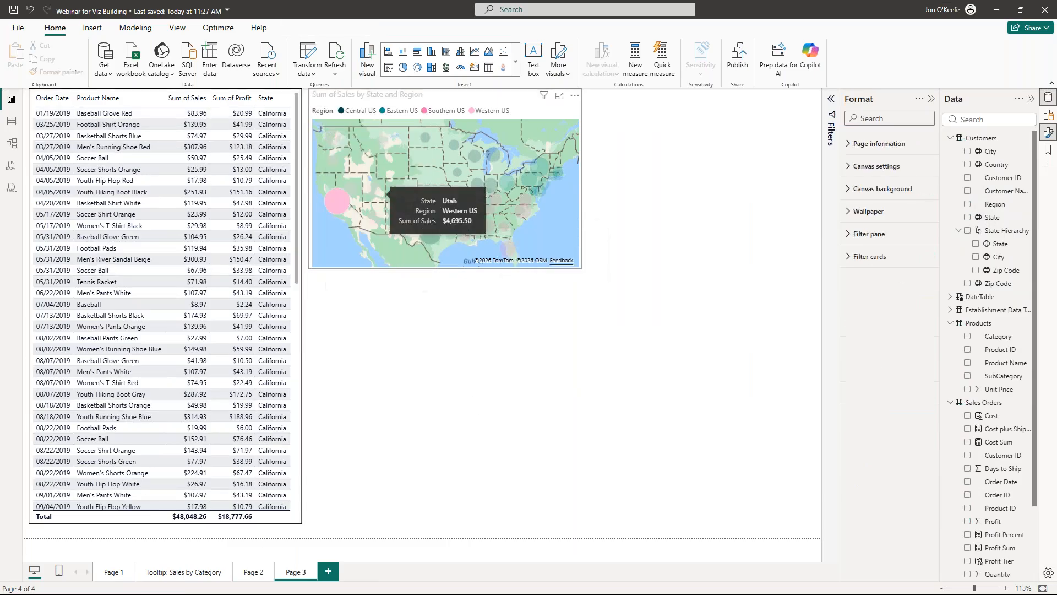
# Step: Clear the California selection, check the table's rows filtered by Washington on the map, and clear that selection too
pyautogui.click(374, 219)
pyautogui.click(374, 218)
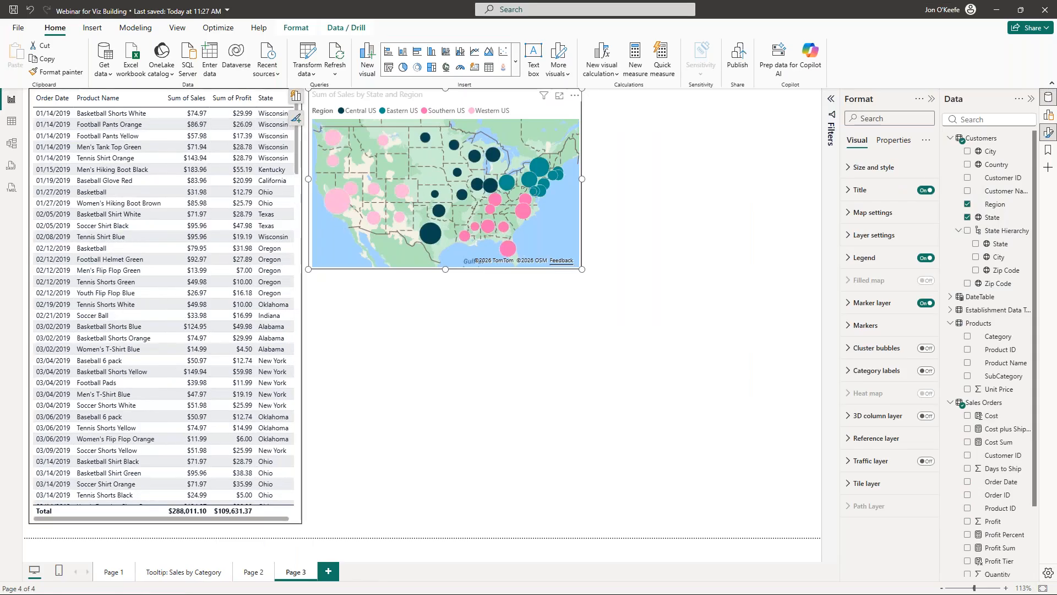
pyautogui.click(336, 143)
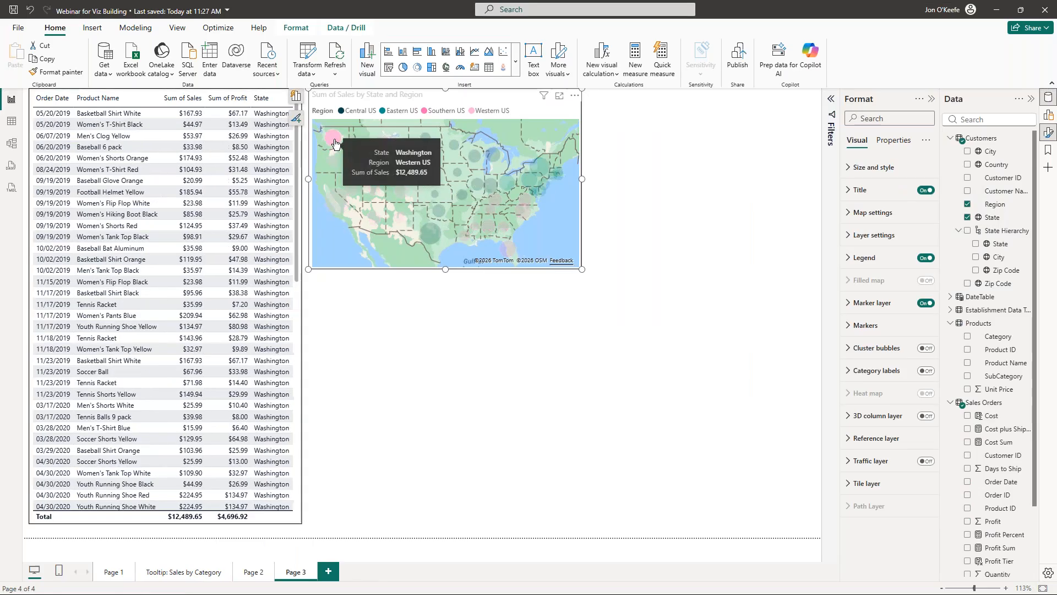
pyautogui.click(357, 234)
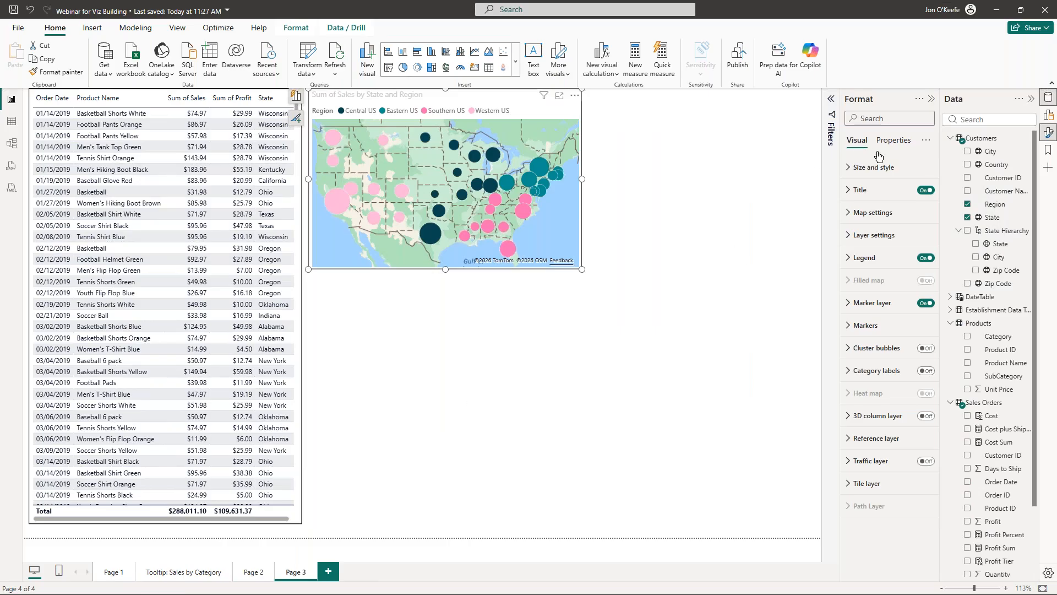
# Step: Set the page type to Drillthrough and rename the page "Drillthrough Sales by Product"
pyautogui.click(639, 349)
pyautogui.click(873, 145)
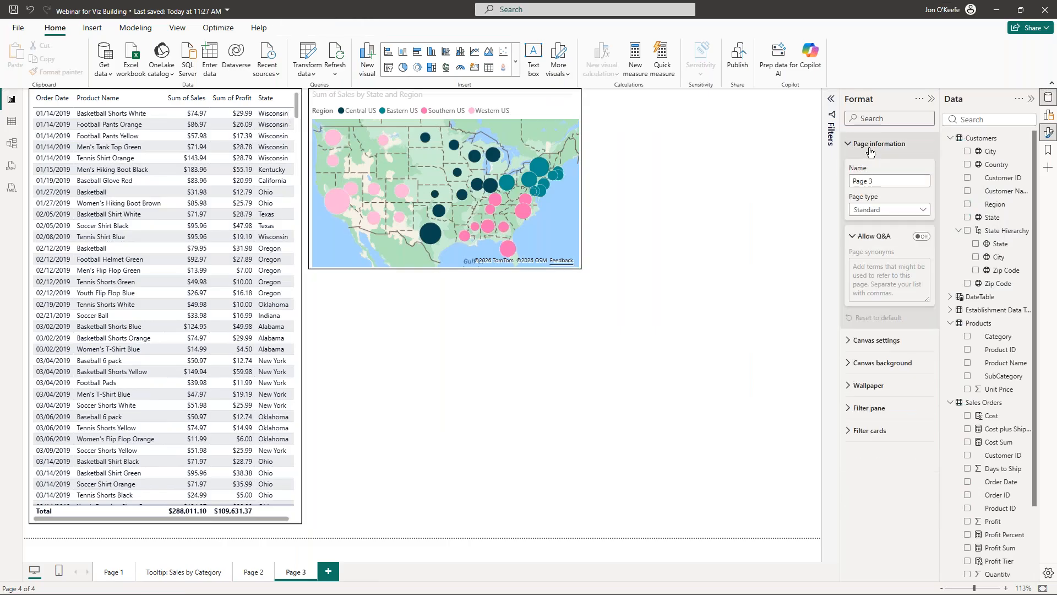
pyautogui.click(888, 211)
pyautogui.click(880, 255)
pyautogui.doubleClick(881, 176)
pyautogui.tripleClick(881, 175)
pyautogui.write('Drillthroug')
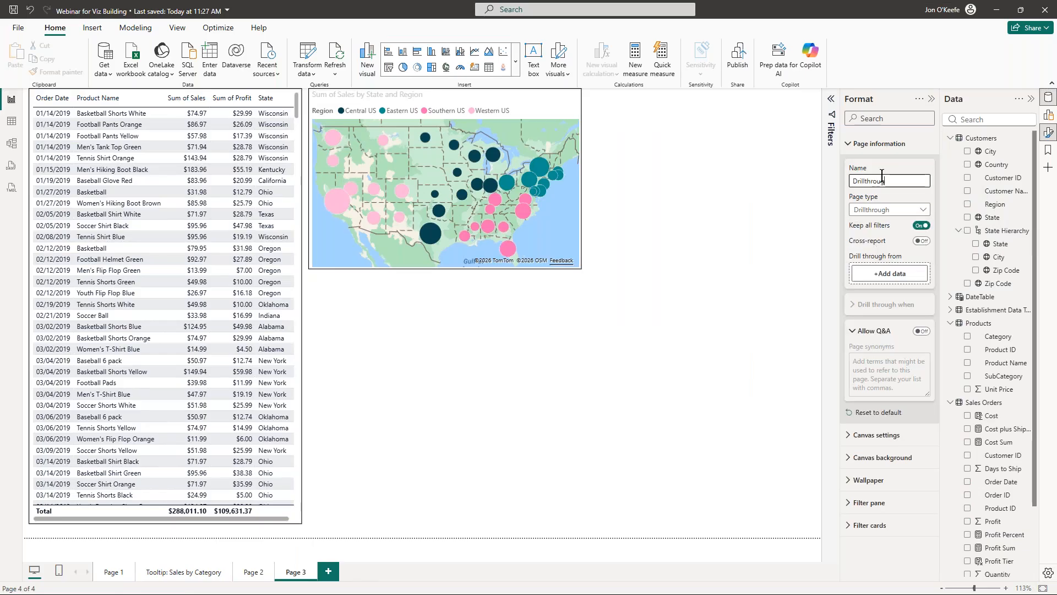
pyautogui.write('h')
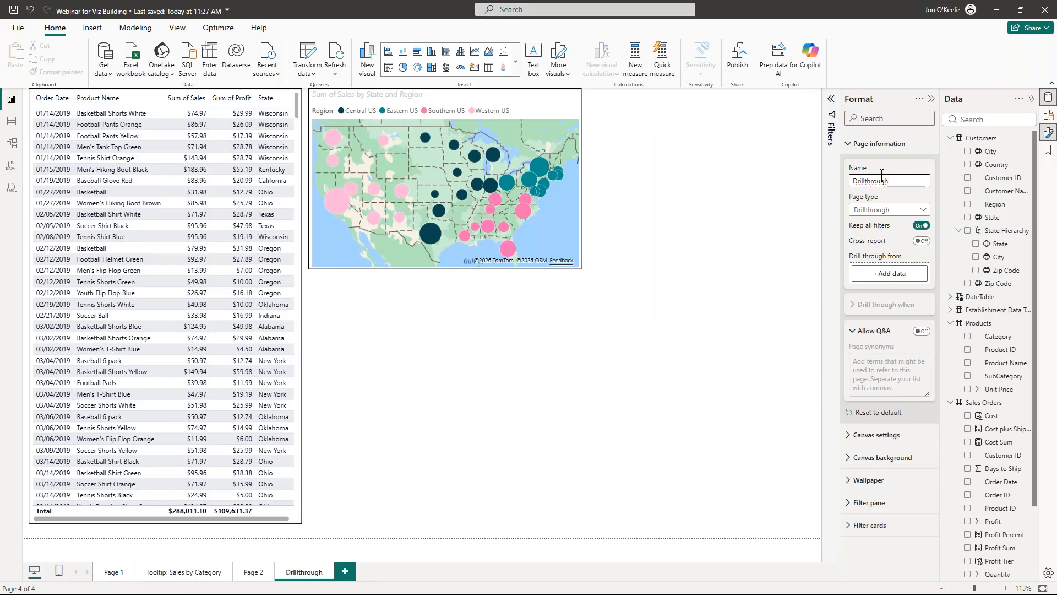
pyautogui.write(' Sales by Product')
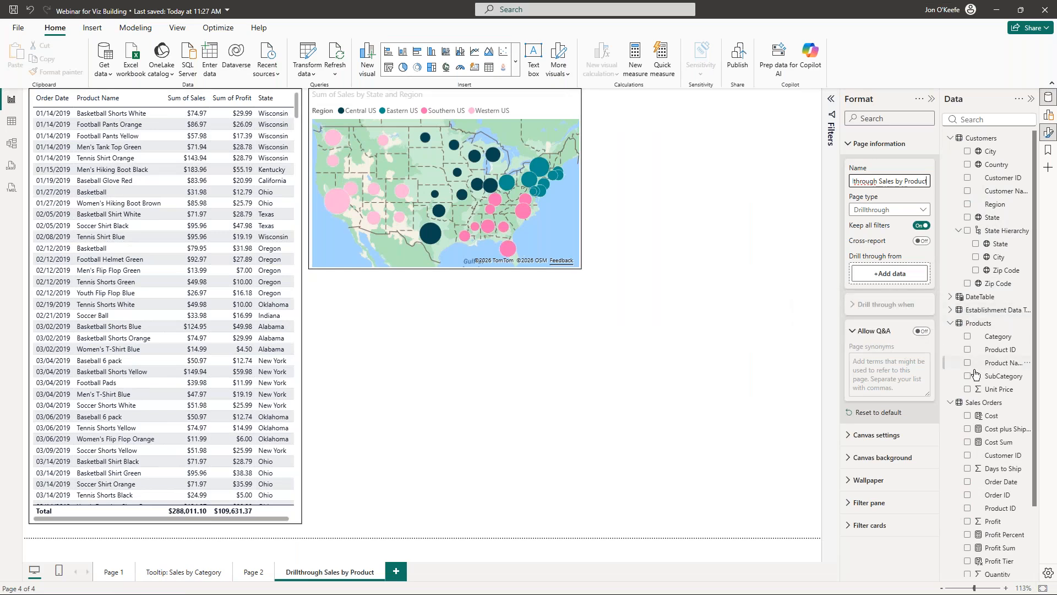
# Step: Set Product Name as the page's drill-through field and move the back button to the page's lower-right corner
pyautogui.moveTo(1007, 368); pyautogui.dragTo(907, 281)
pyautogui.moveTo(36, 102); pyautogui.dragTo(775, 531)
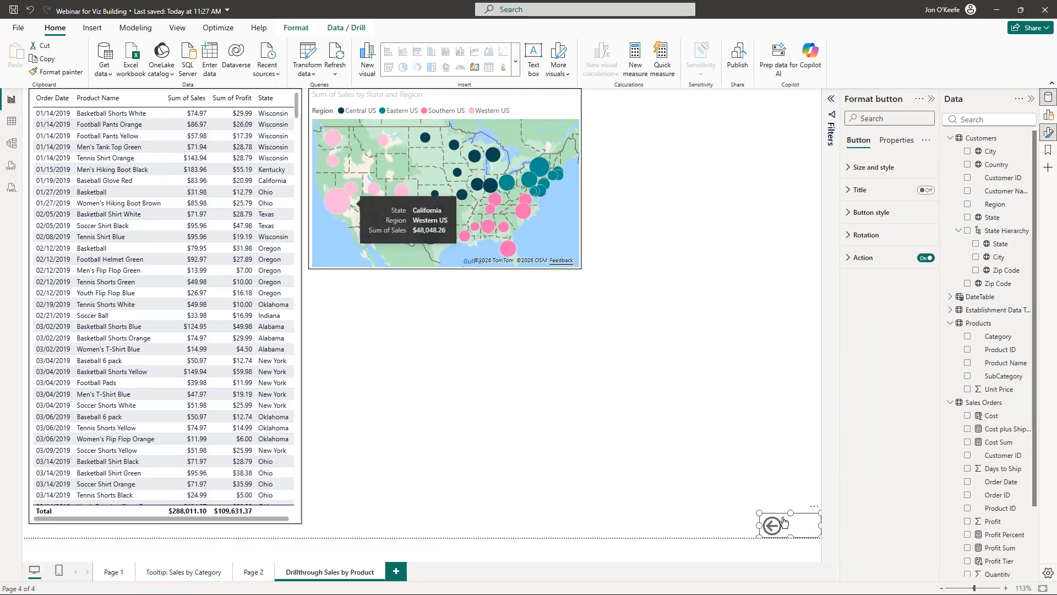
pyautogui.click(439, 403)
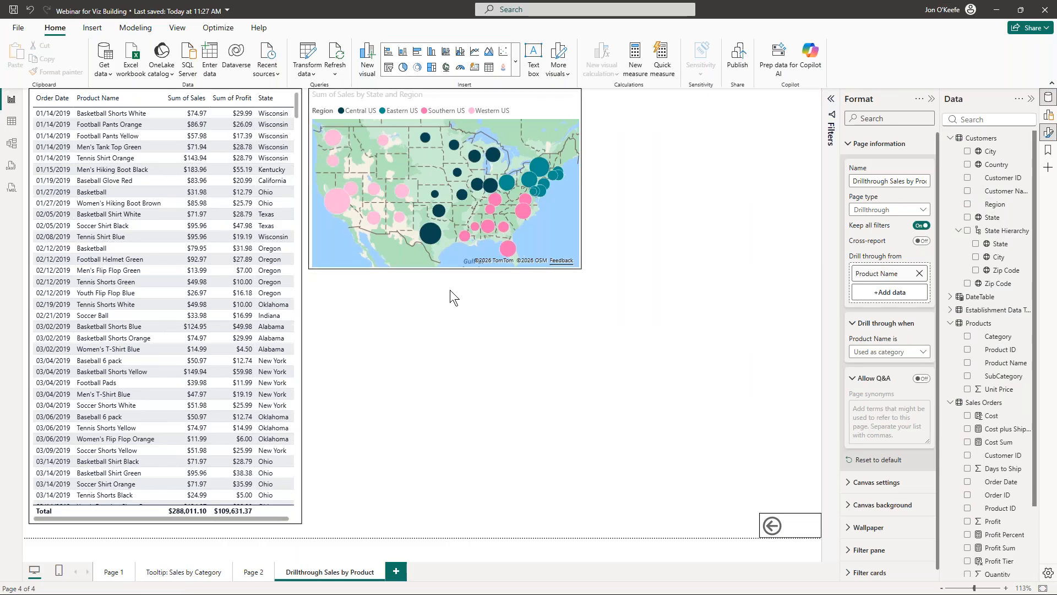
# Step: Check which data fields the product sales bar chart on Page 2 uses, and return to the drill-through page's settings
pyautogui.click(253, 572)
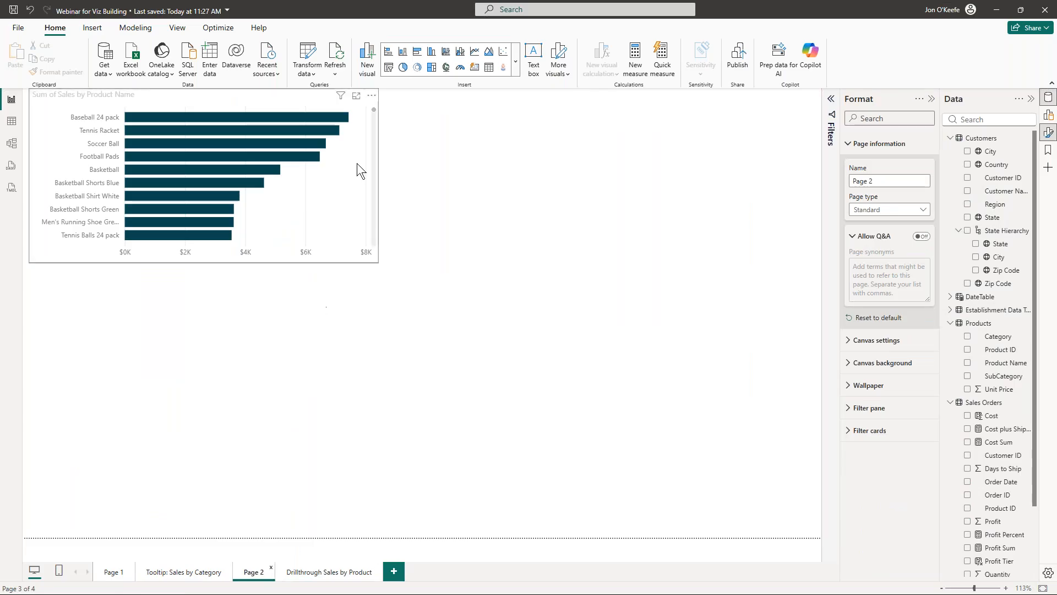
pyautogui.click(323, 256)
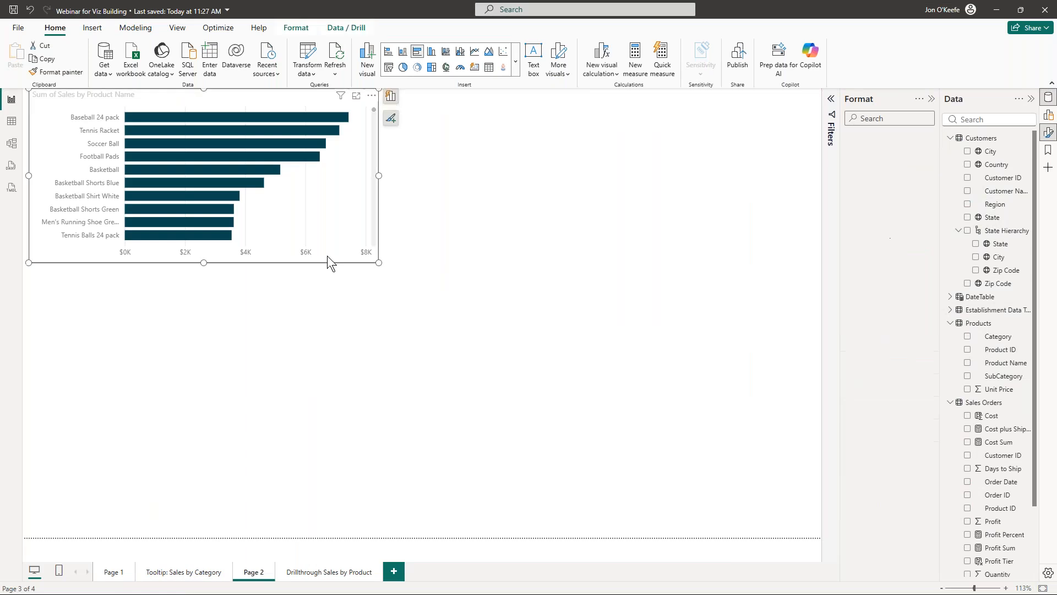
pyautogui.click(390, 97)
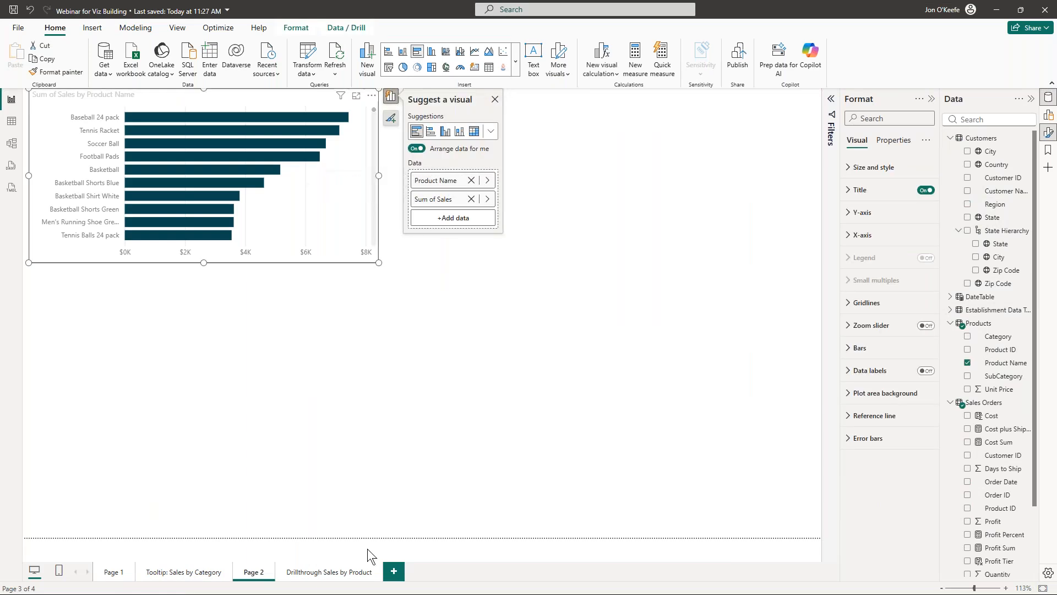
pyautogui.click(329, 572)
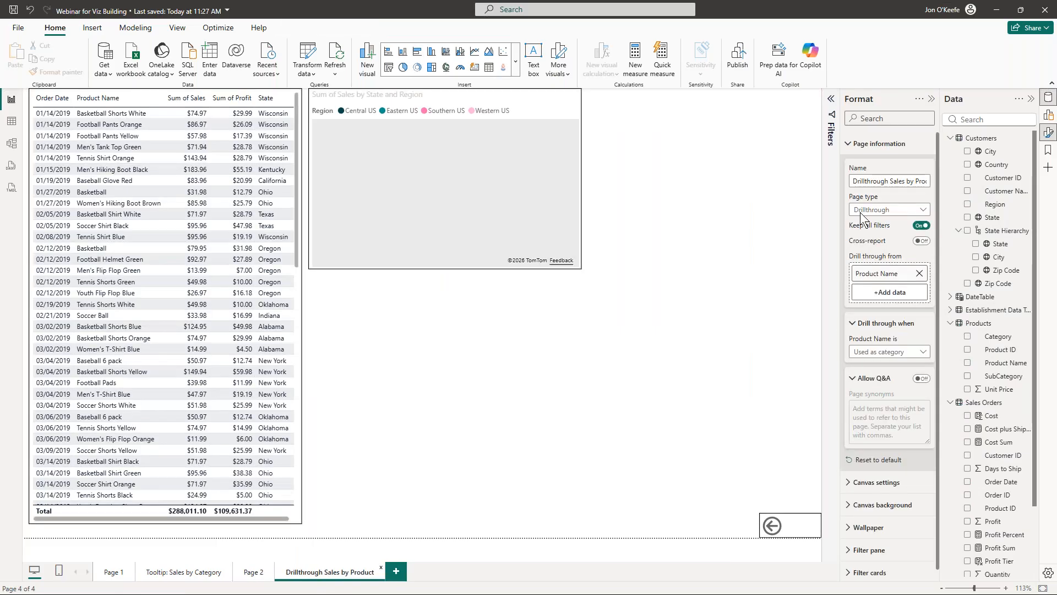
# Step: Check the drill-through destinations offered for the Baseball 24 pack bar in Page 2's product sales chart
pyautogui.click(250, 572)
pyautogui.moveTo(183, 120)
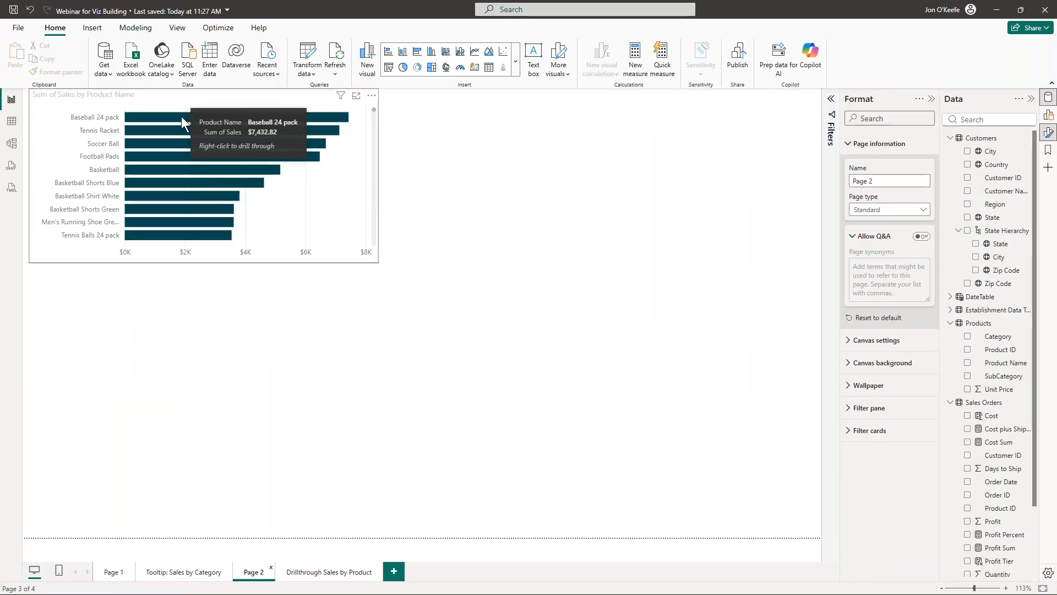
pyautogui.rightClick(181, 119)
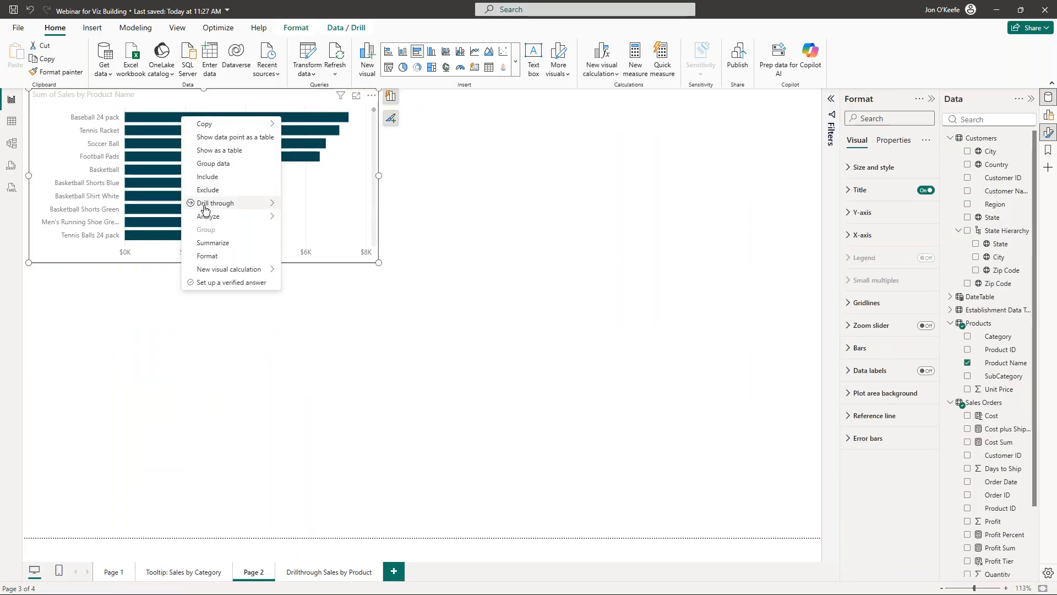
pyautogui.moveTo(205, 210)
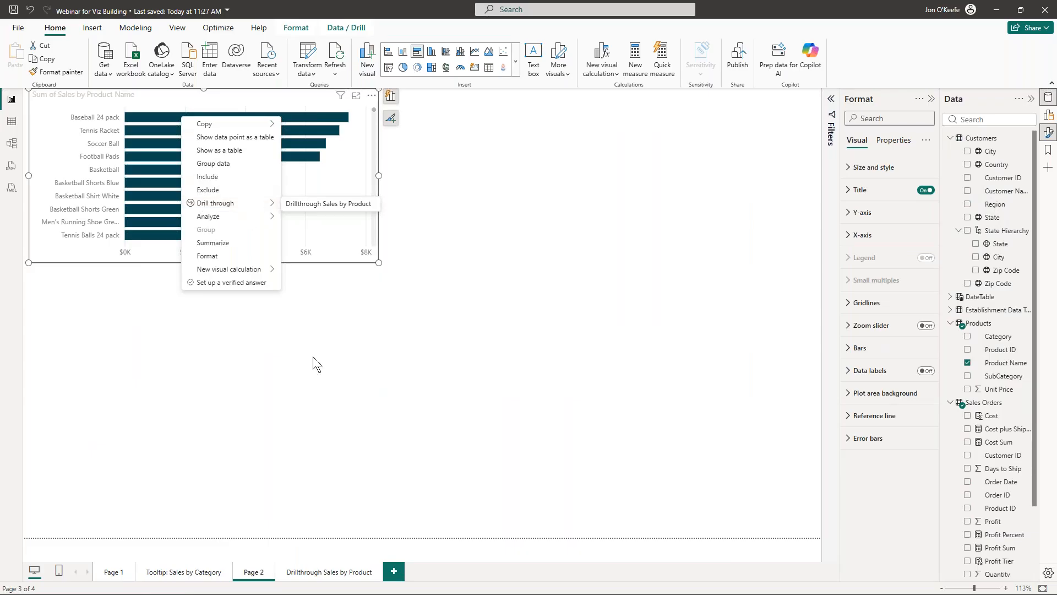
pyautogui.click(313, 357)
# Step: Stretch the product sales bar chart downward to about one and a half times its height, and open Page 2's name for editing
pyautogui.moveTo(199, 263); pyautogui.dragTo(197, 347)
pyautogui.rightClick(253, 572)
pyautogui.click(273, 526)
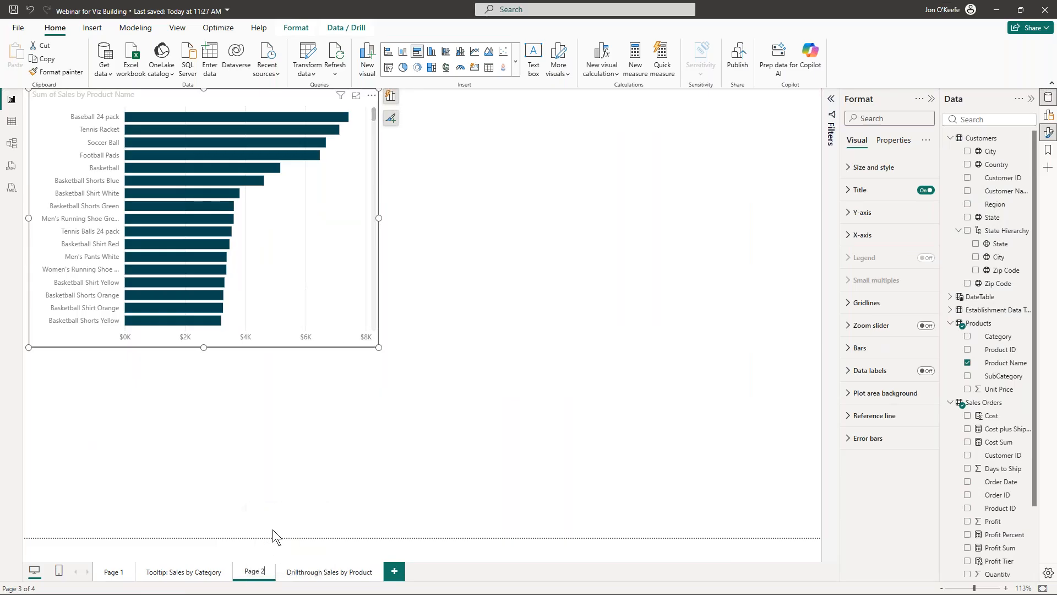
# Step: Rename the report page Page 2 as Products
pyautogui.press('BackSpace')
pyautogui.press('BackSpace')
pyautogui.press('BackSpace')
pyautogui.press('BackSpace')
pyautogui.write('Products')
pyautogui.press('Return')
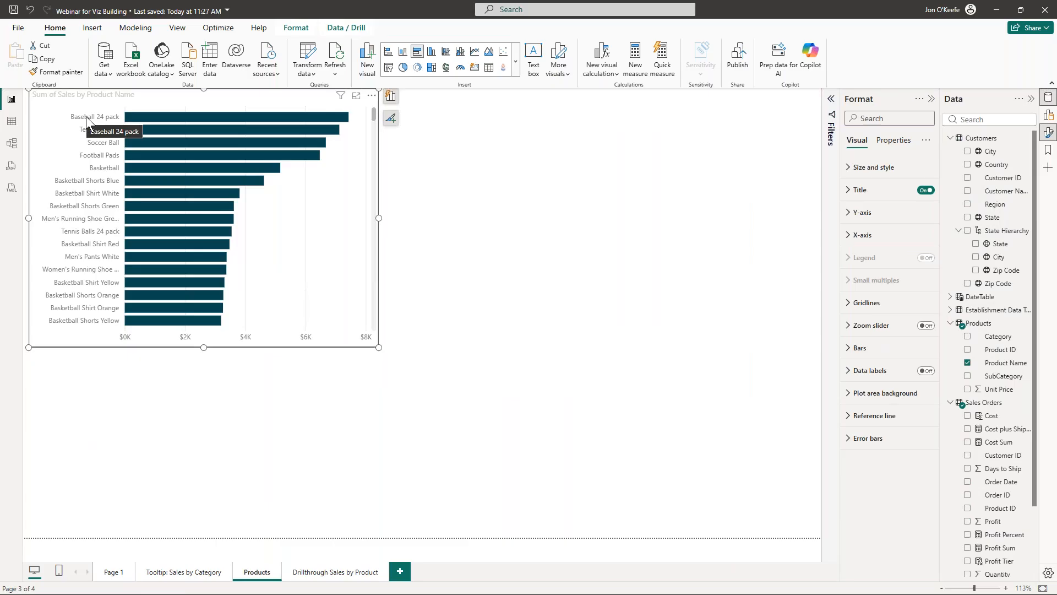
# Step: Drill through from the Baseball 24 pack bar to the Drillthrough Sales by Product page
pyautogui.rightClick(156, 121)
pyautogui.moveTo(193, 208)
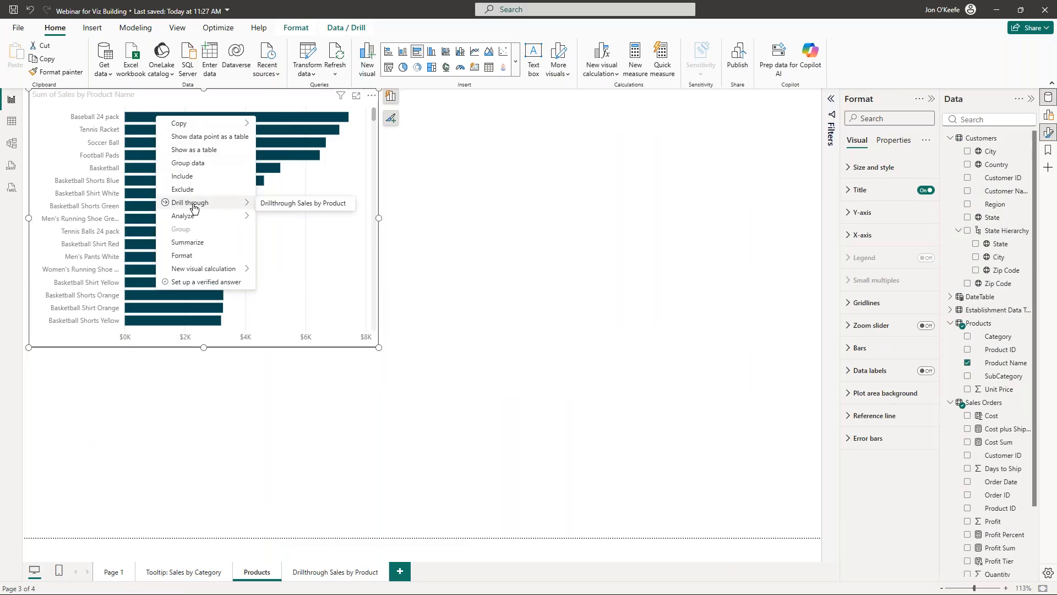
pyautogui.click(277, 204)
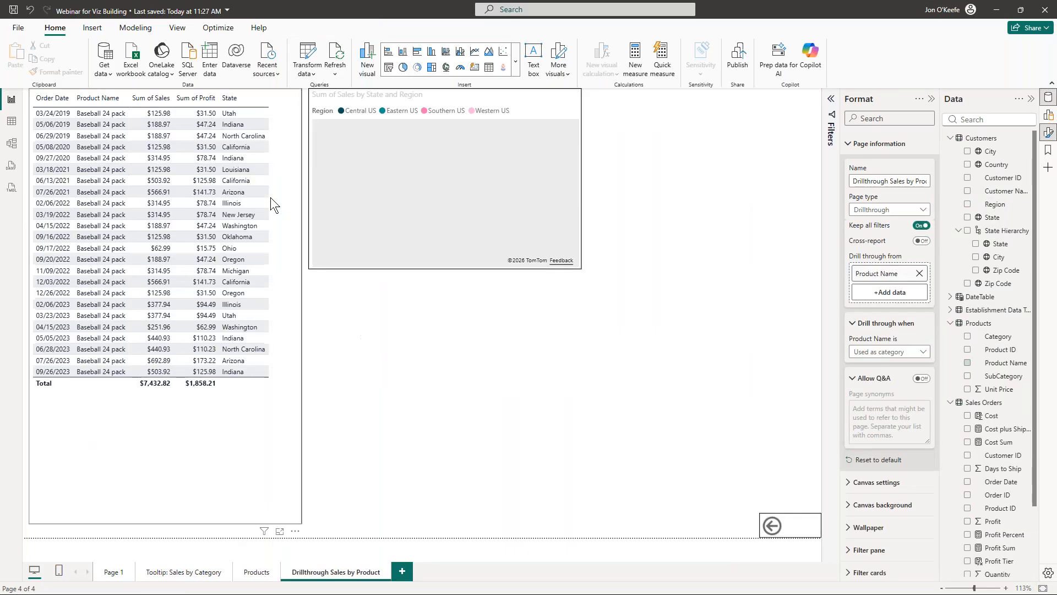
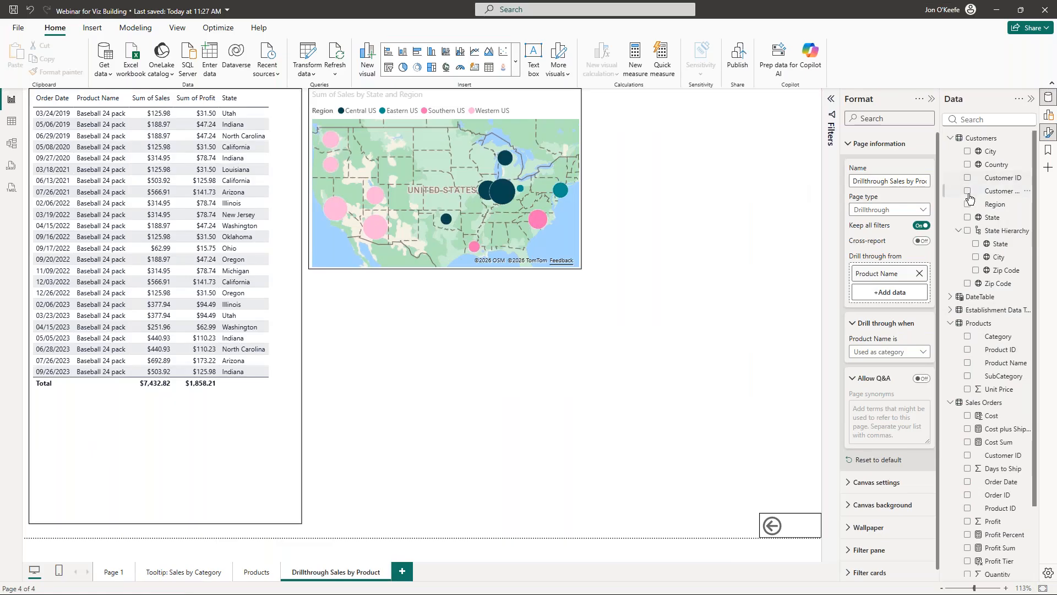
# Step: Add a scatter chart below the map with Customer Name as values, Profit on the X axis and Sales on the Y axis
pyautogui.click(968, 194)
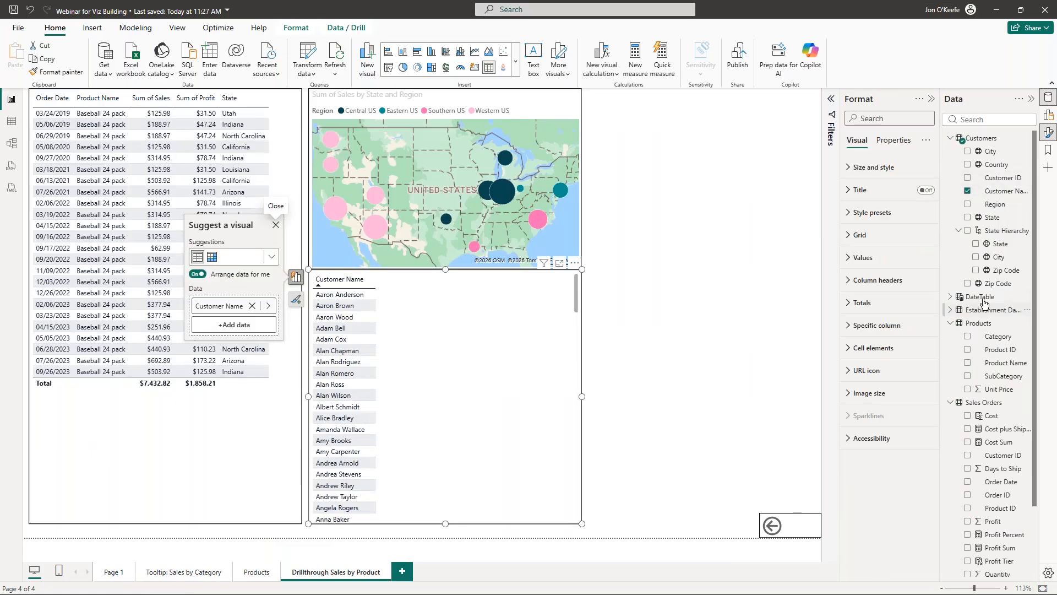
pyautogui.click(503, 51)
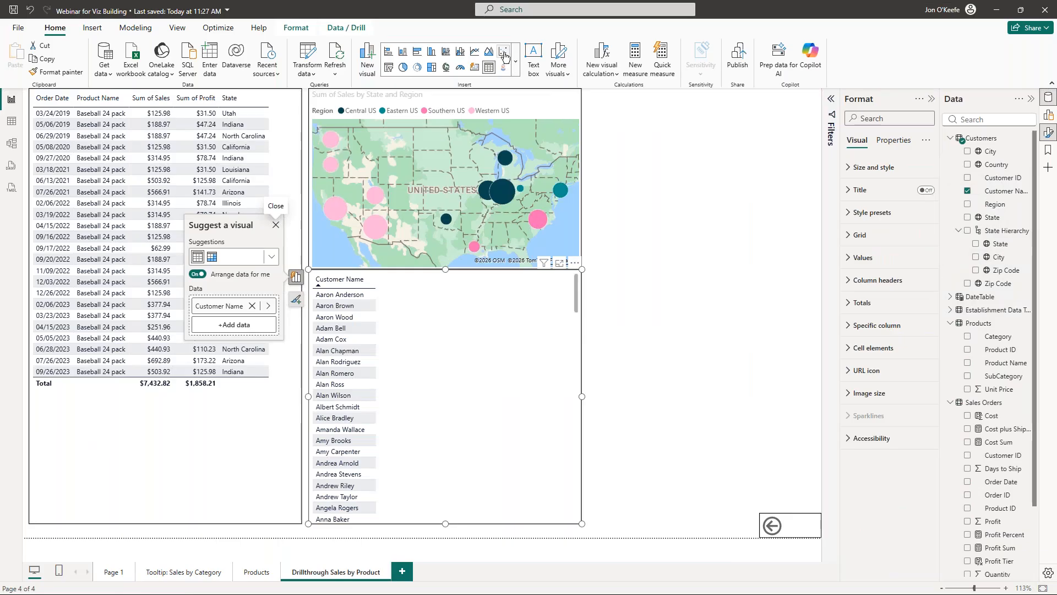
pyautogui.scroll(-2, 1009, 405)
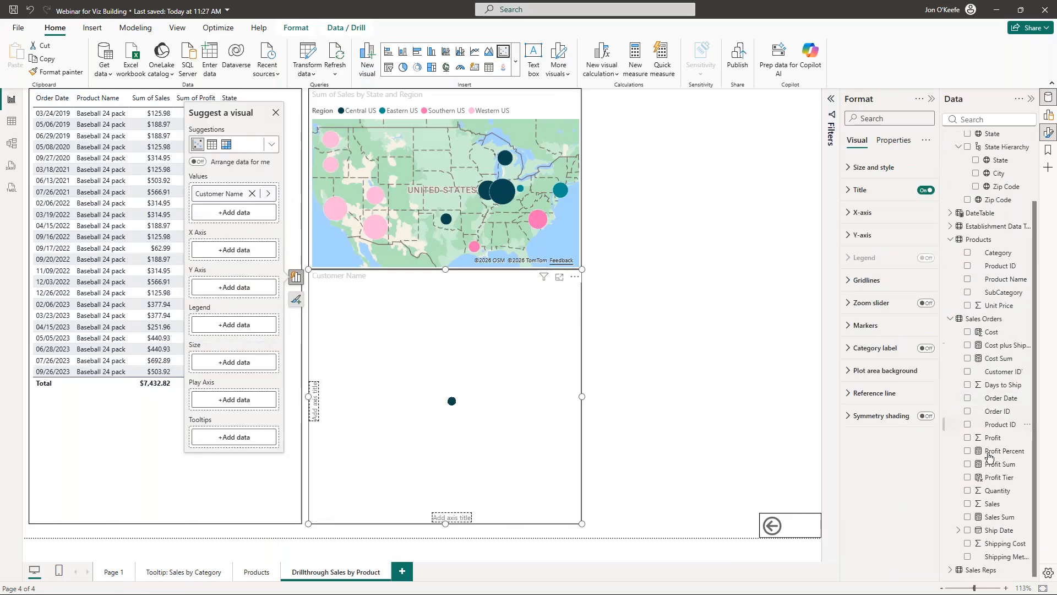
pyautogui.click(968, 438)
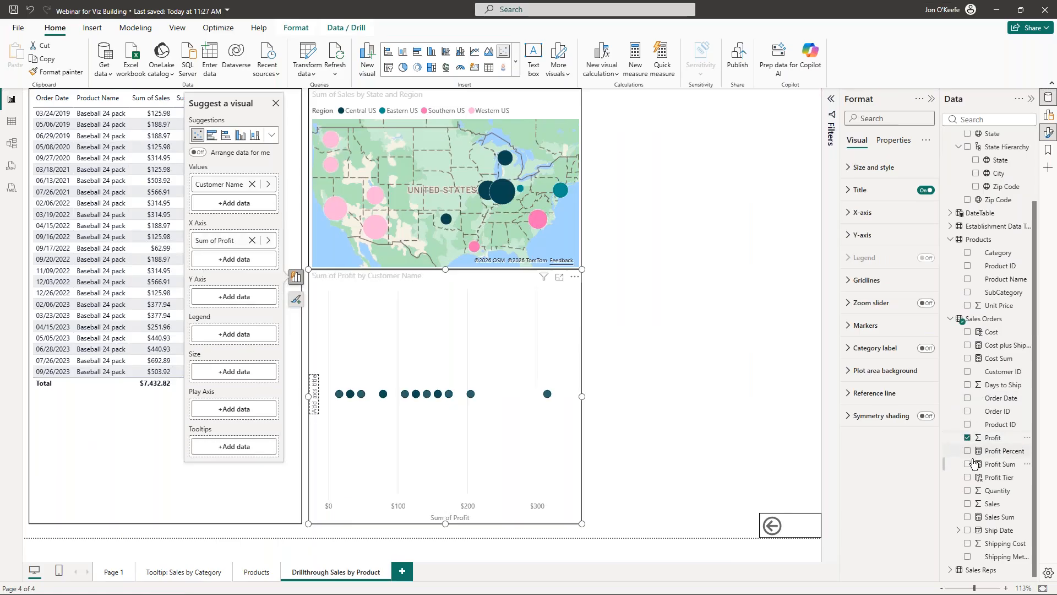
pyautogui.click(967, 504)
pyautogui.click(655, 430)
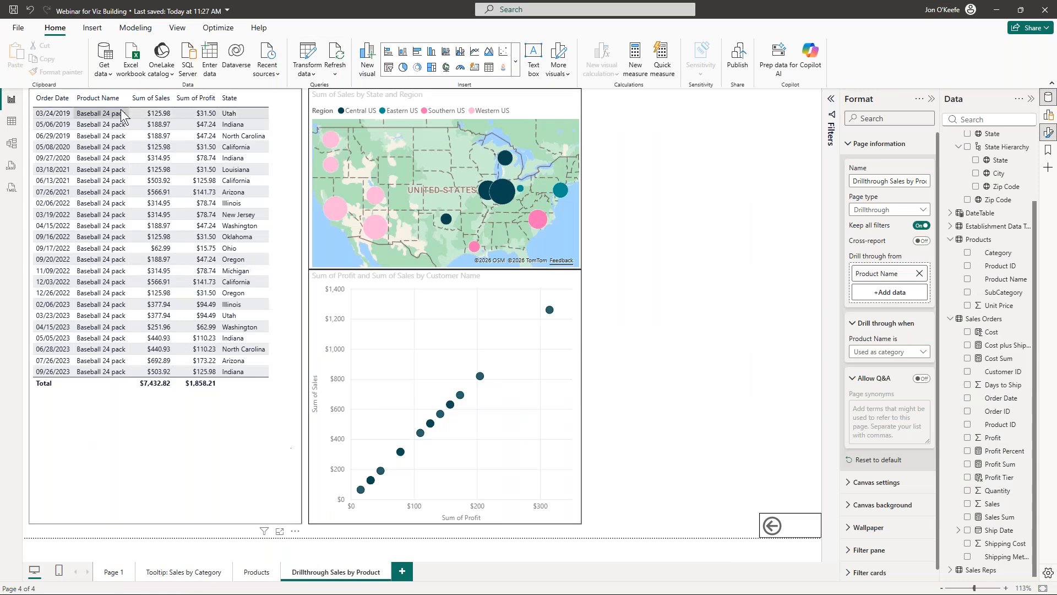
# Step: Inspect the highest point of the scatter chart, and compare the Products and Drillthrough Sales by Product pages, ending on Products
pyautogui.moveTo(553, 310)
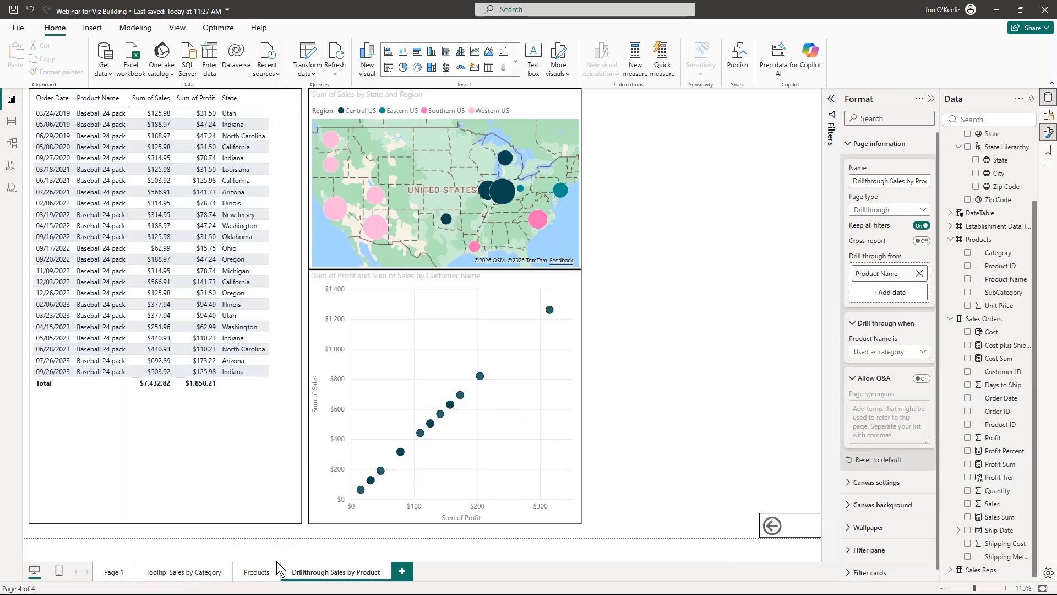
pyautogui.click(258, 572)
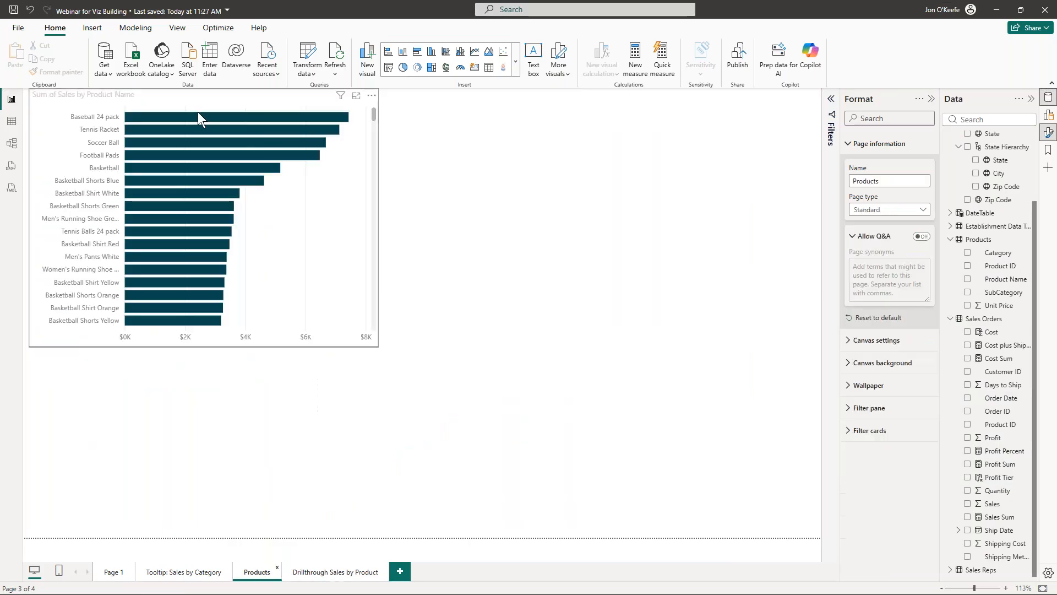
pyautogui.moveTo(191, 115)
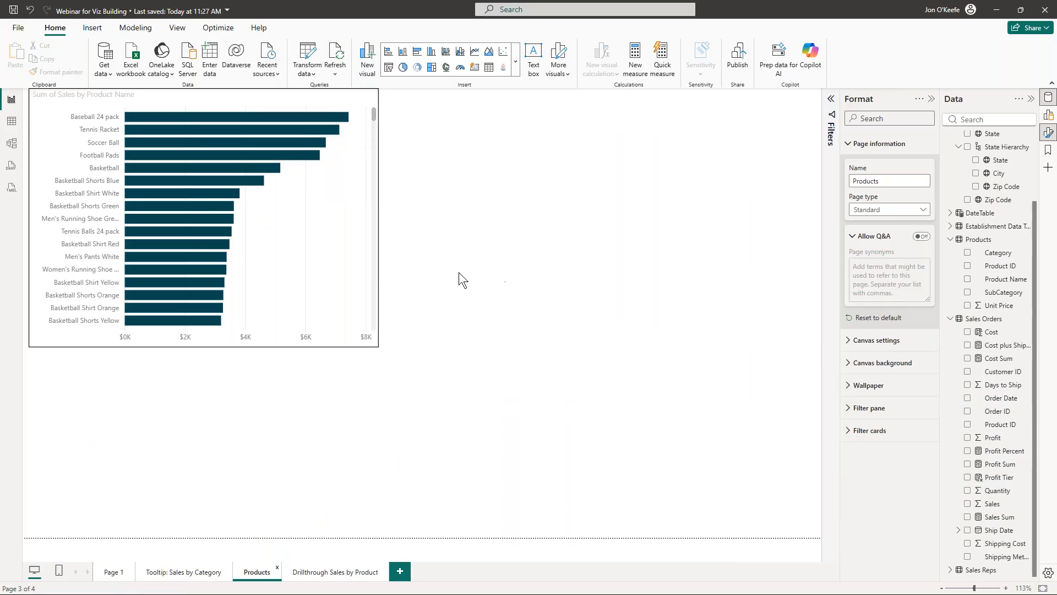
pyautogui.click(339, 572)
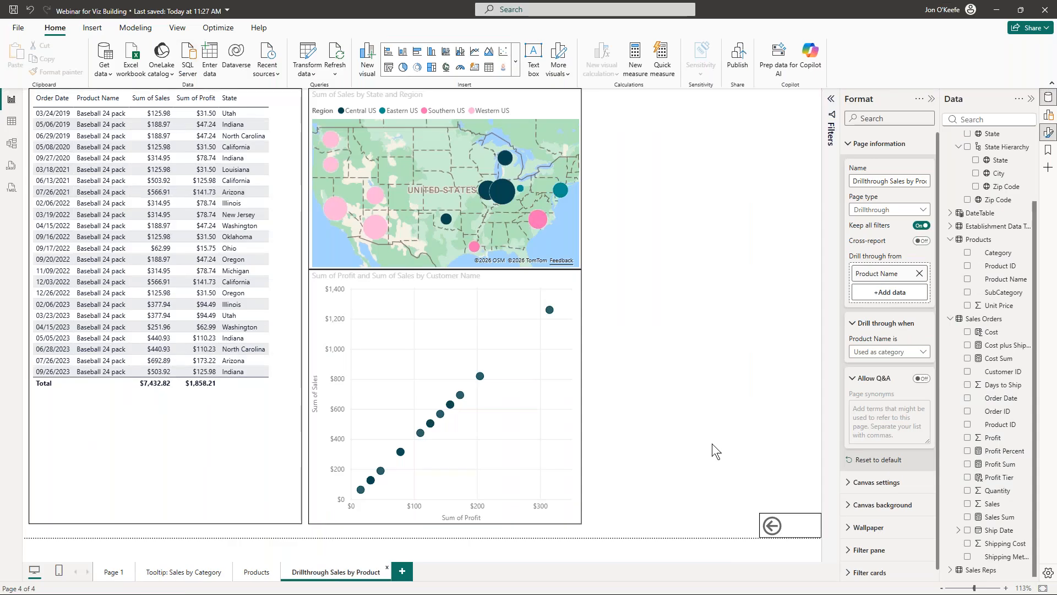
pyautogui.click(247, 567)
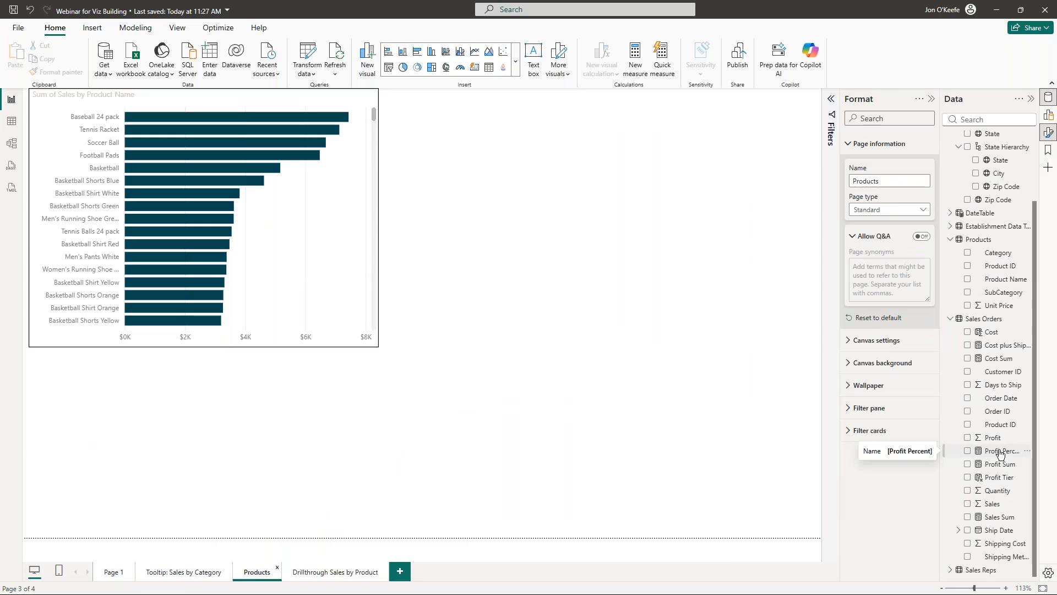
# Step: Examine the columns of the Sales Orders table in the data view and return to the report
pyautogui.click(11, 125)
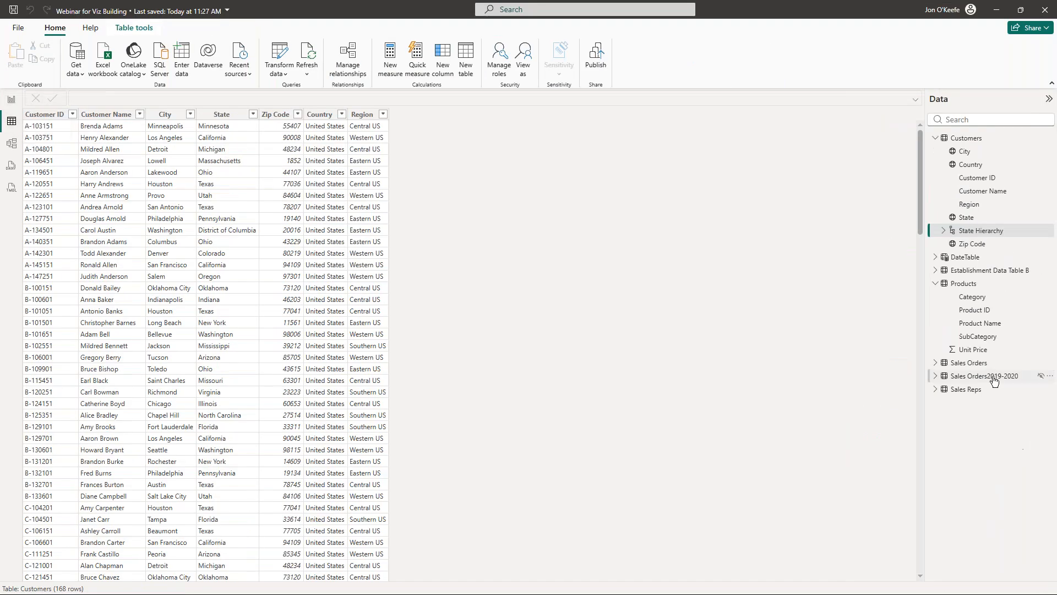
pyautogui.click(969, 363)
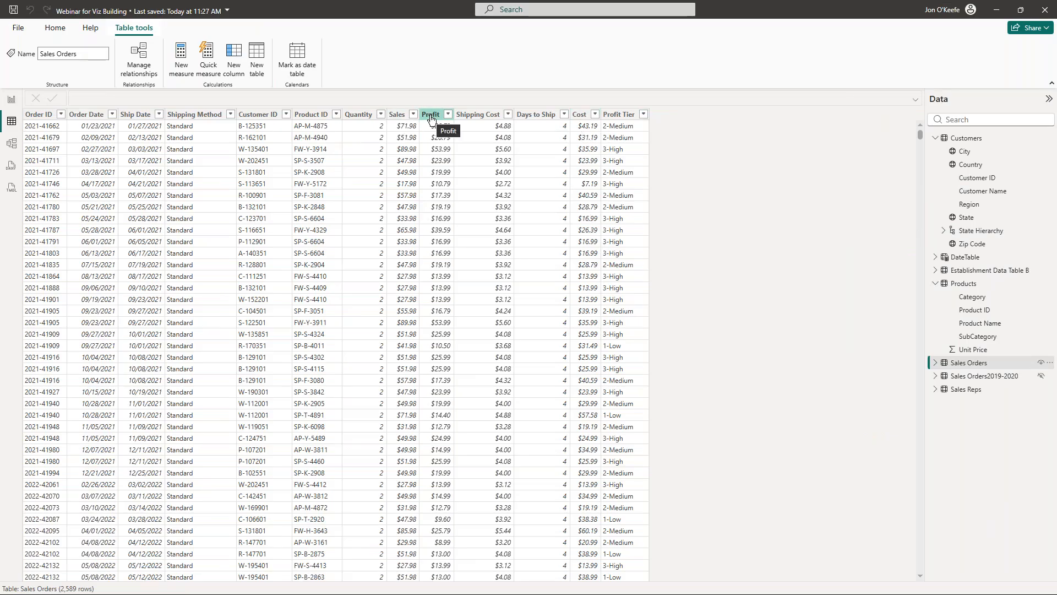
pyautogui.click(11, 103)
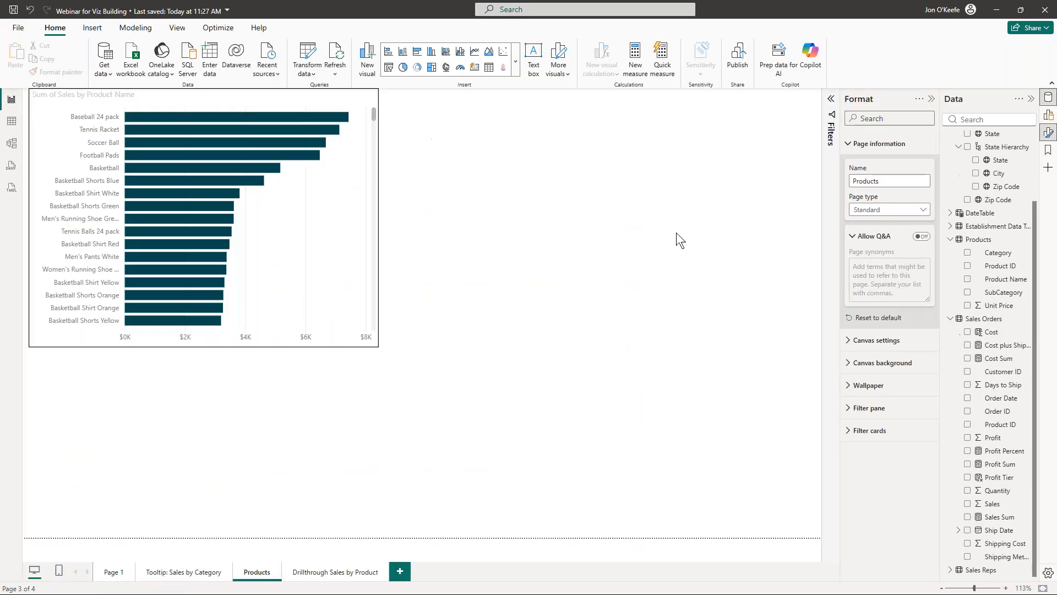
# Step: Review the formulas of the Profit Percent measure and the Profit Tier column in Sales Orders
pyautogui.click(1001, 450)
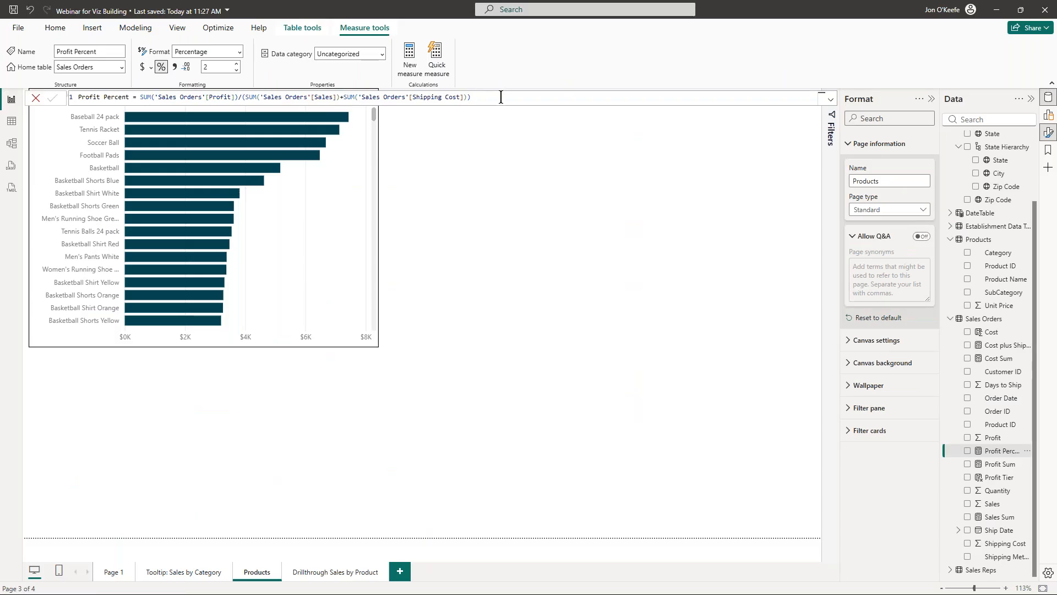
pyautogui.doubleClick(1011, 450)
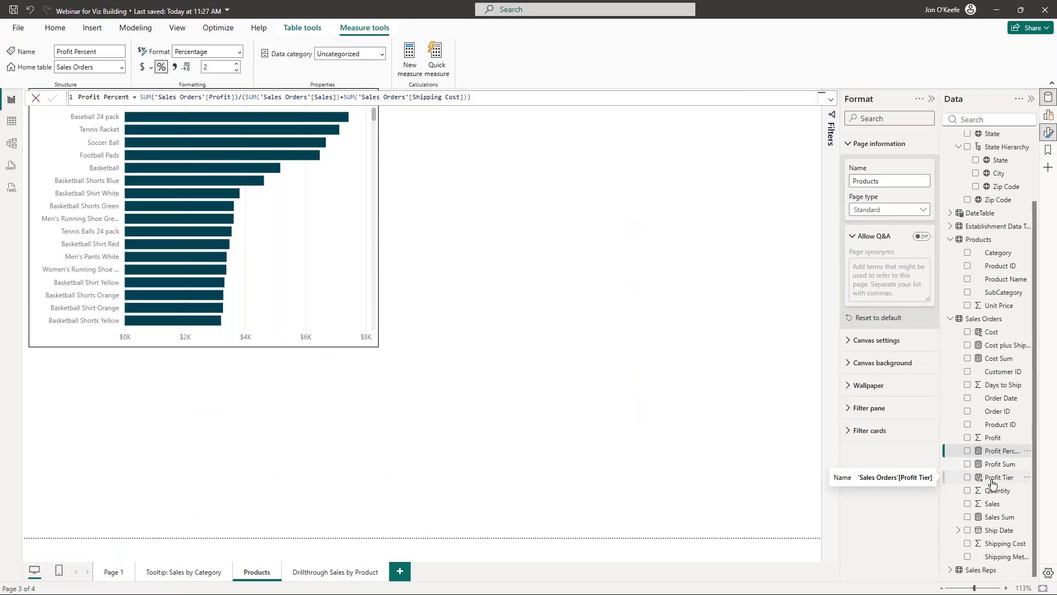
pyautogui.click(575, 404)
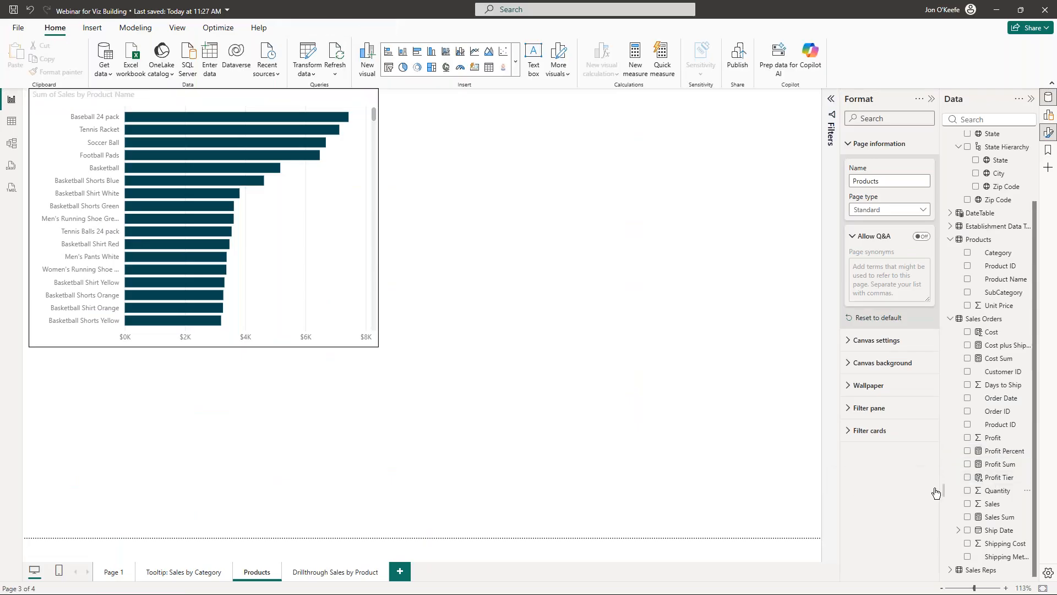
pyautogui.click(977, 478)
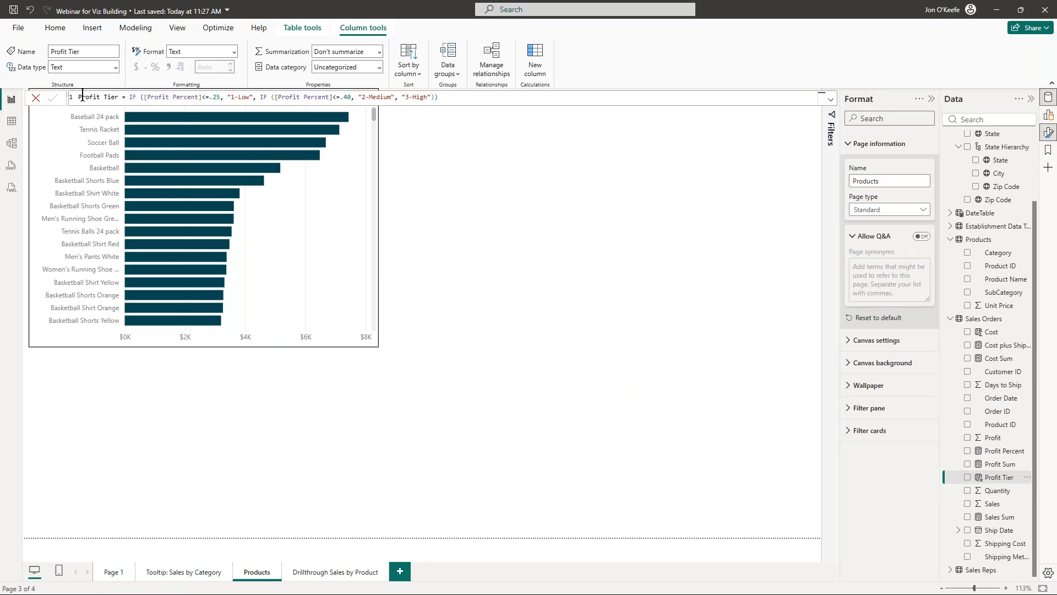
pyautogui.click(127, 97)
pyautogui.click(477, 233)
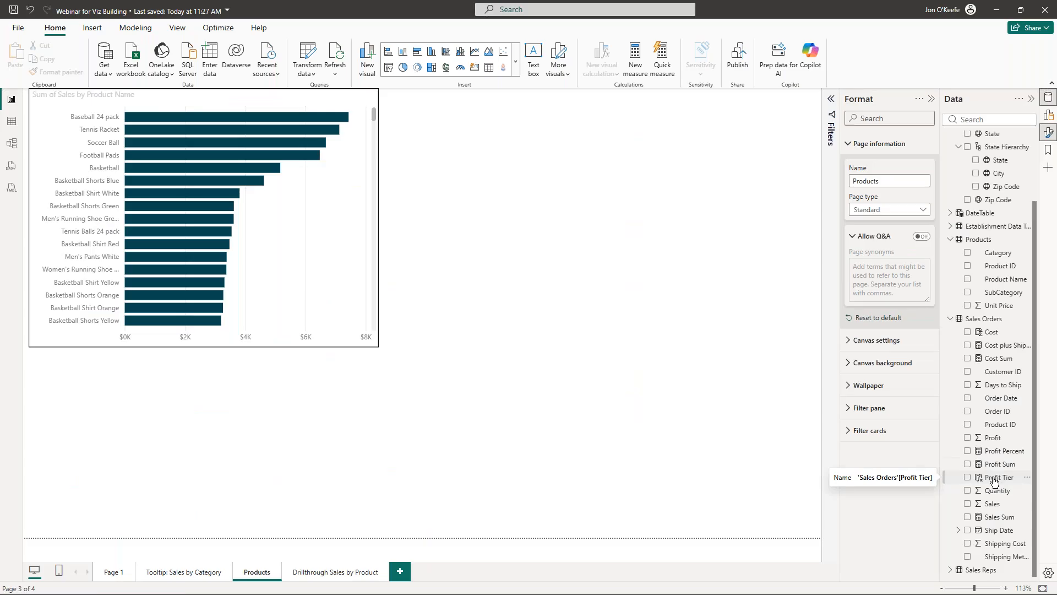
# Step: Turn the product sales chart into a stacked bar chart with Profit Tier as legend and automatic data arrangement off
pyautogui.moveTo(1003, 483); pyautogui.dragTo(236, 228)
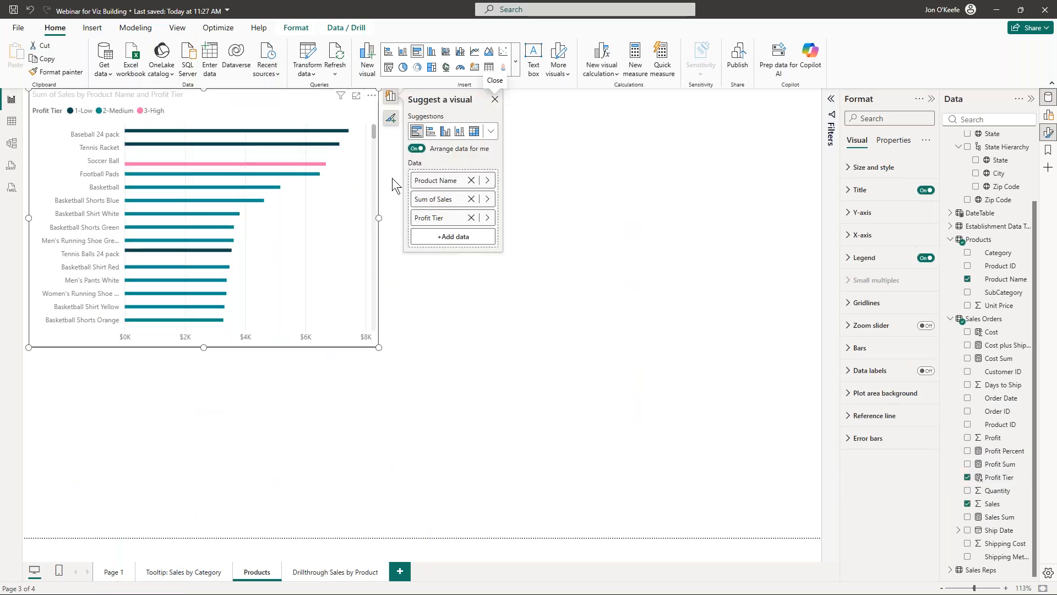
pyautogui.click(418, 132)
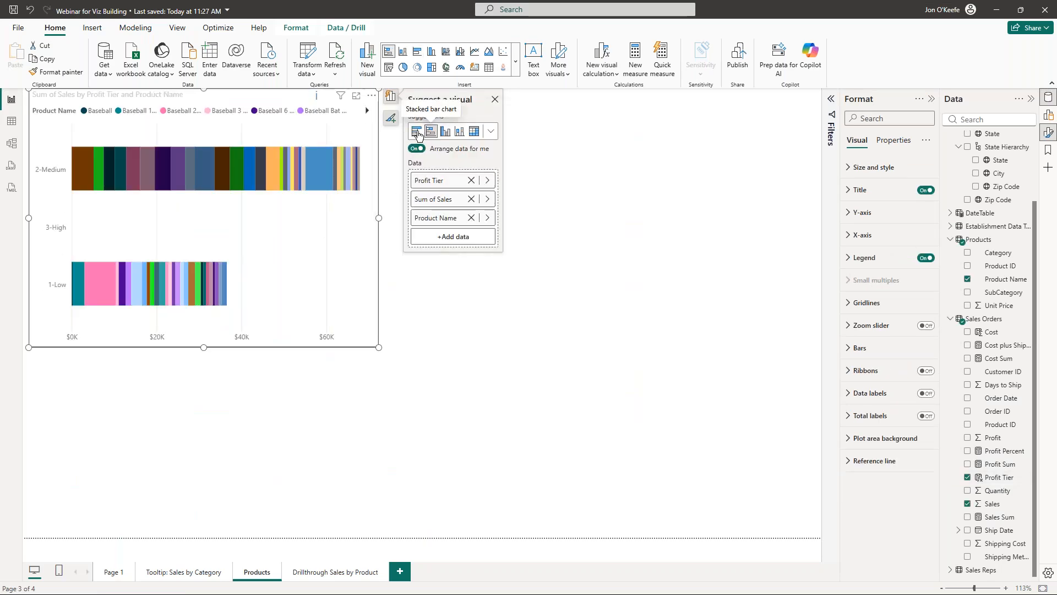
pyautogui.click(417, 149)
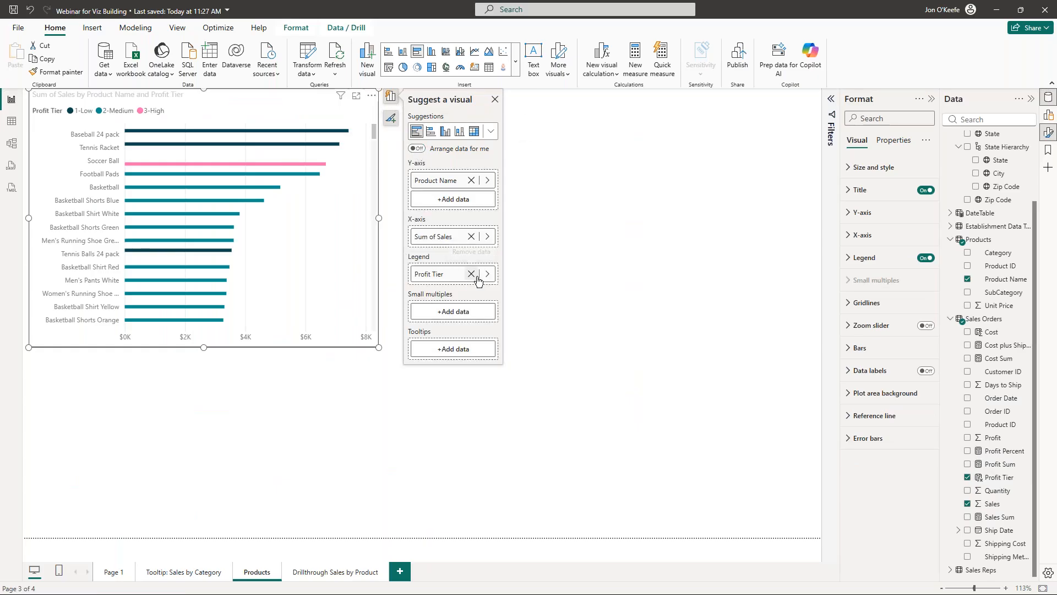
pyautogui.click(472, 273)
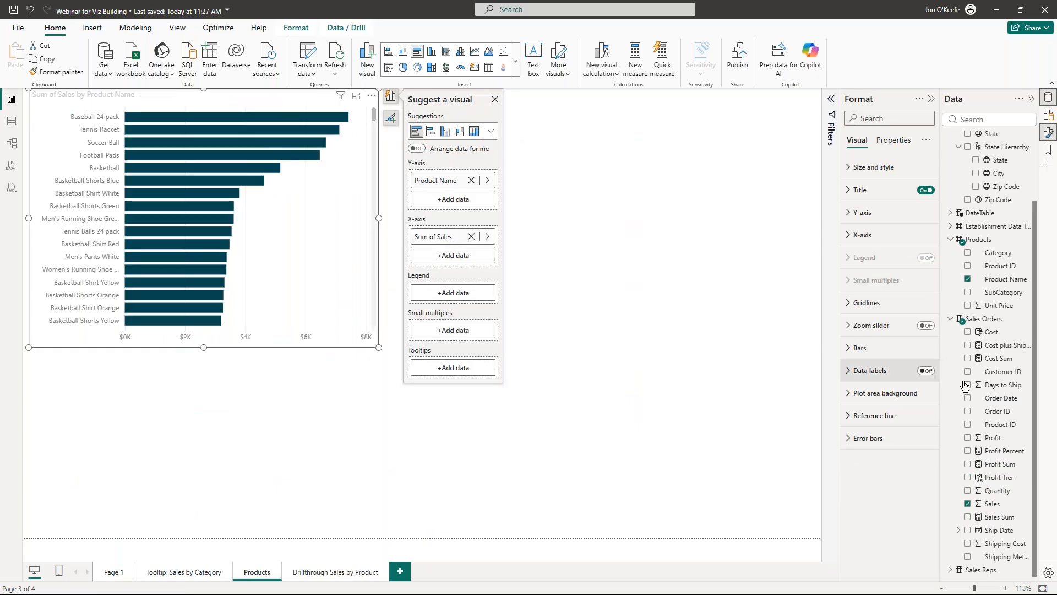
pyautogui.moveTo(999, 477); pyautogui.dragTo(474, 292)
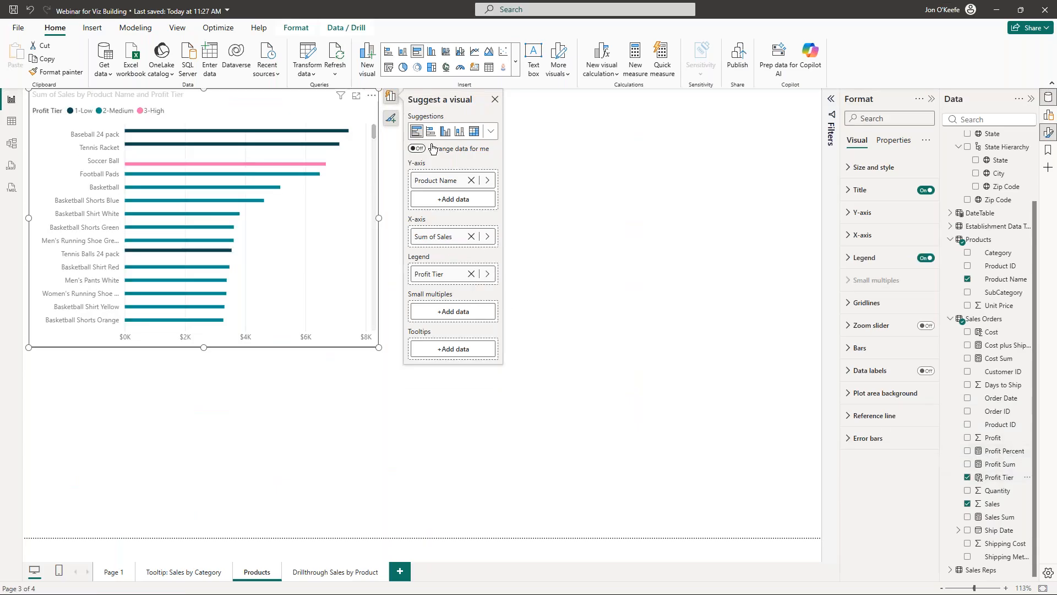
pyautogui.click(432, 135)
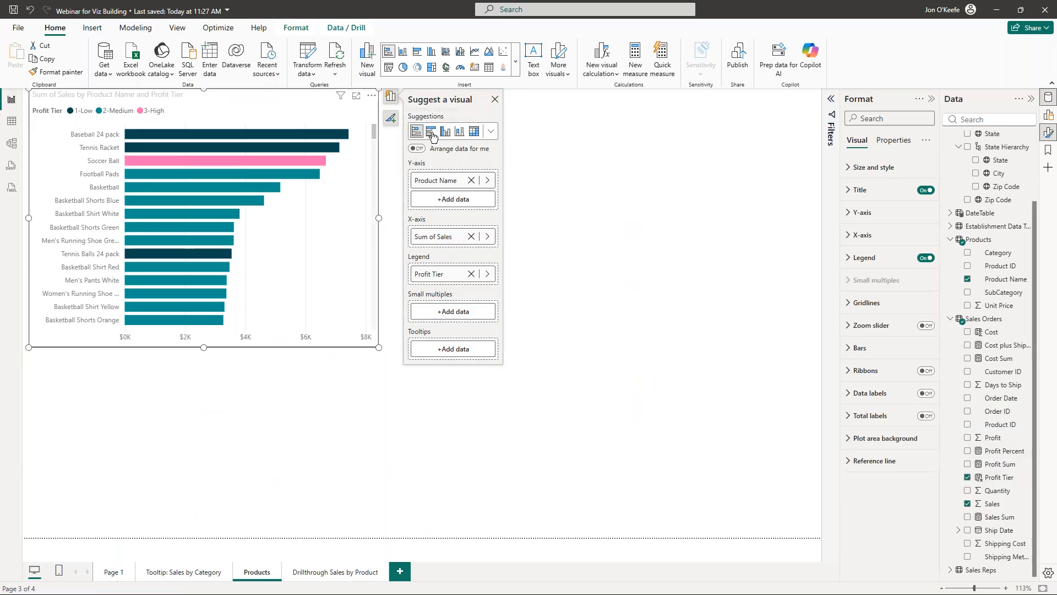
pyautogui.click(285, 440)
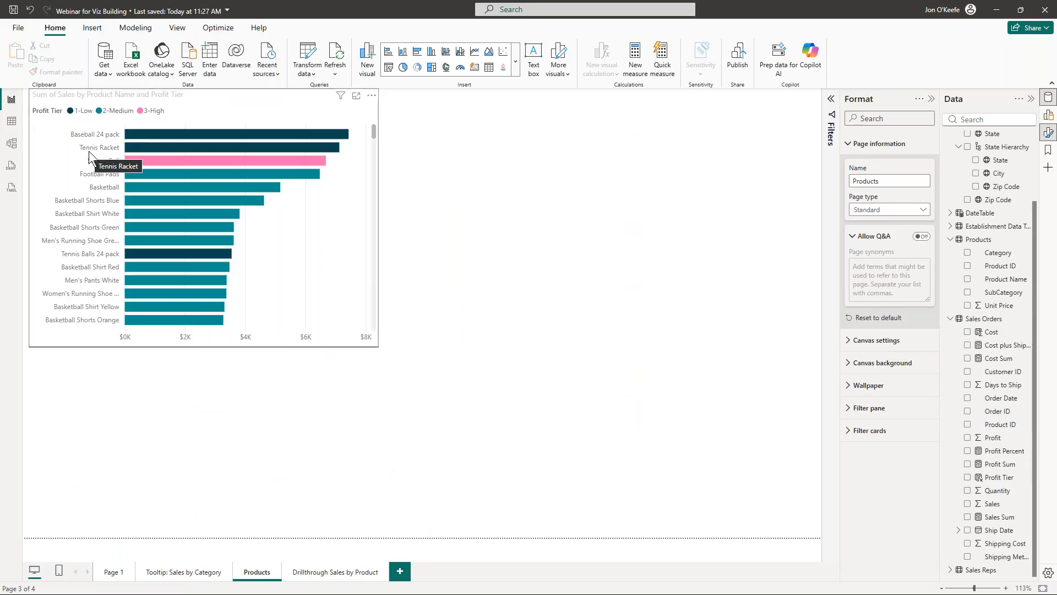
# Step: Examine the profit tier colours of the products through the whole sales bar chart
pyautogui.moveTo(156, 132)
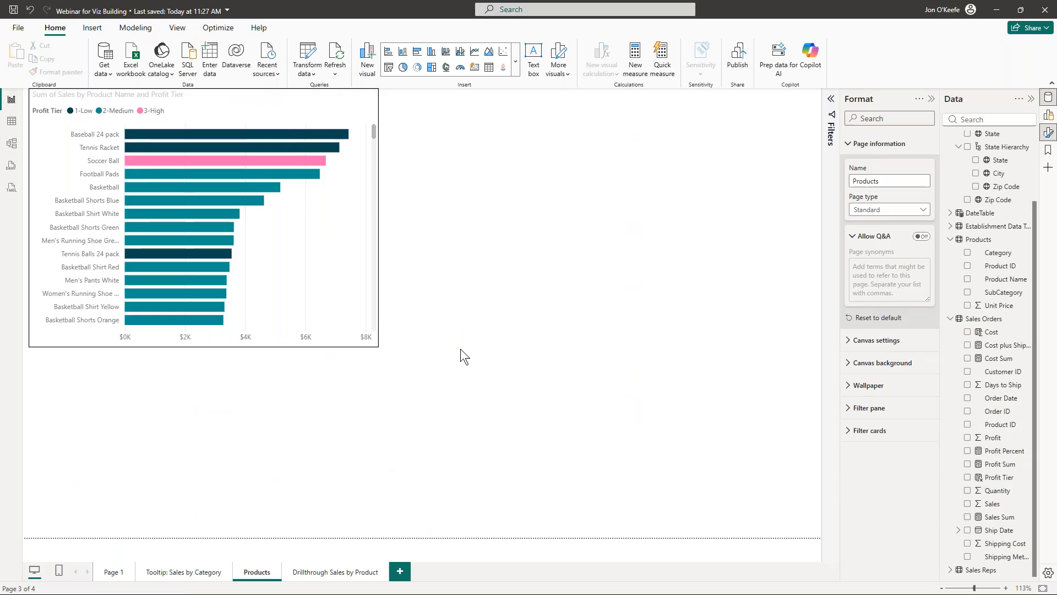
pyautogui.scroll(-5, 267, 246)
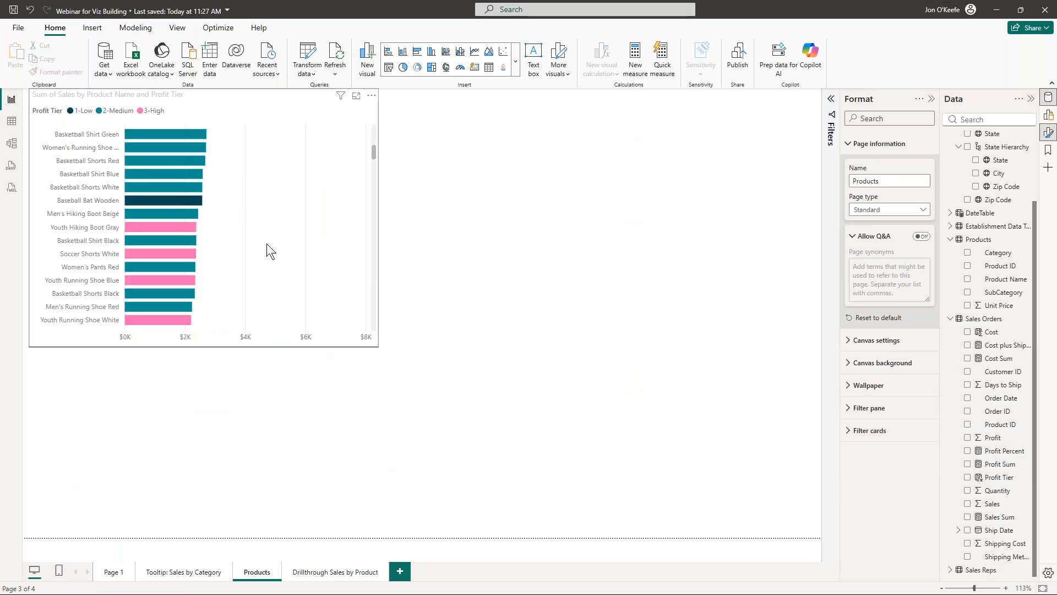
pyautogui.scroll(-4, 266, 244)
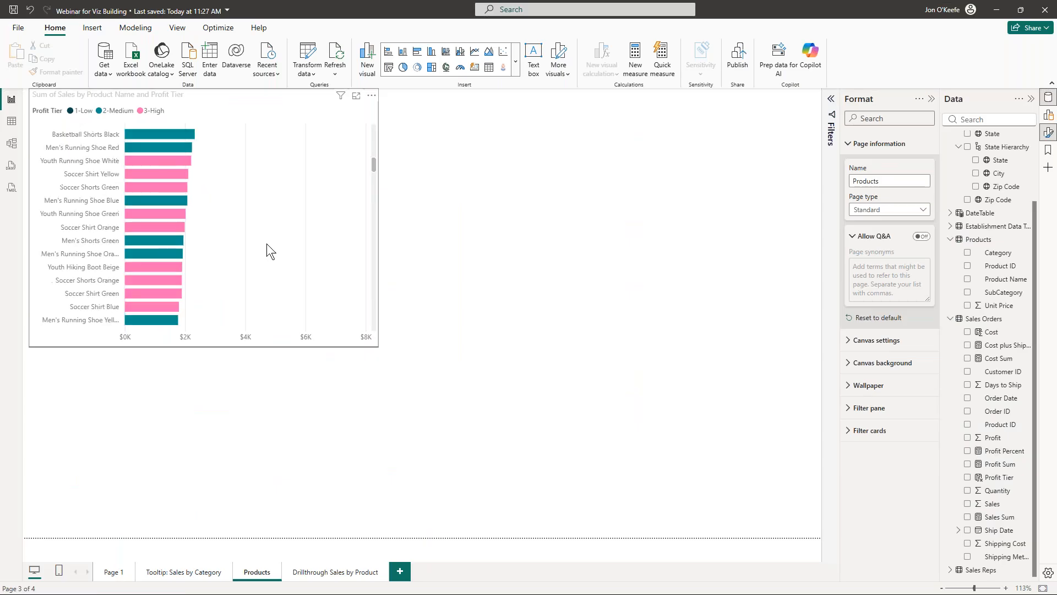
pyautogui.scroll(10, 267, 244)
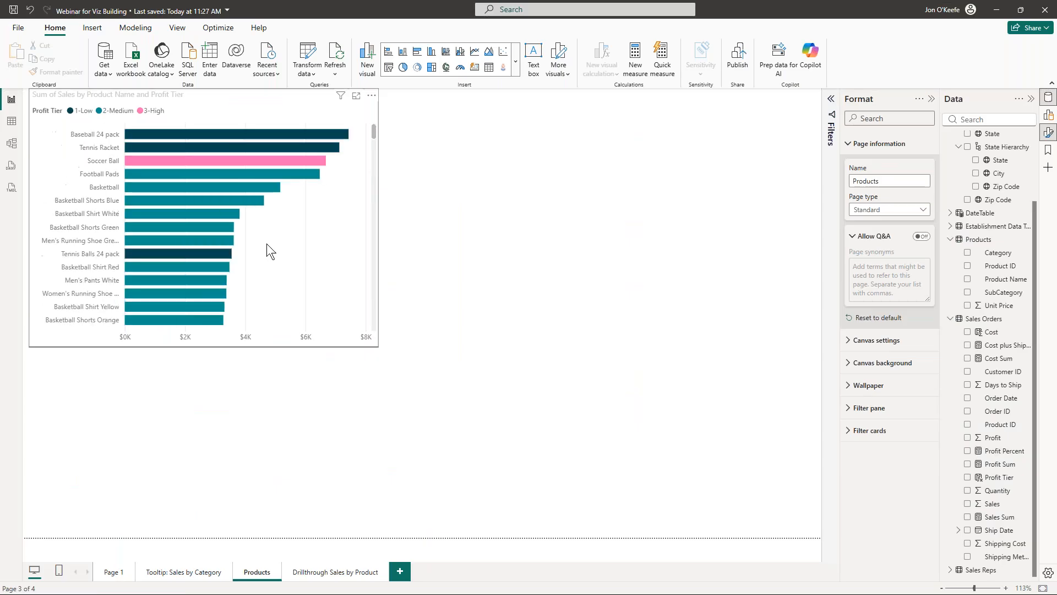
pyautogui.scroll(-10, 266, 243)
pyautogui.scroll(12, 267, 244)
# Step: Drill through from the Tennis Racket bar to Drillthrough Sales by Product and examine its table, map and customer scatter chart
pyautogui.rightClick(163, 147)
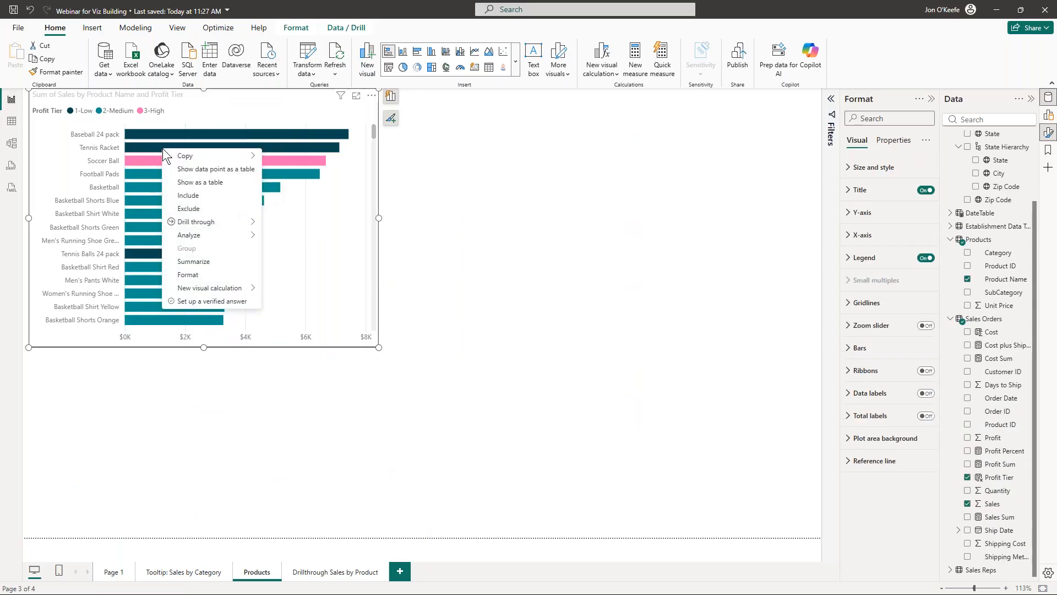
pyautogui.moveTo(205, 226)
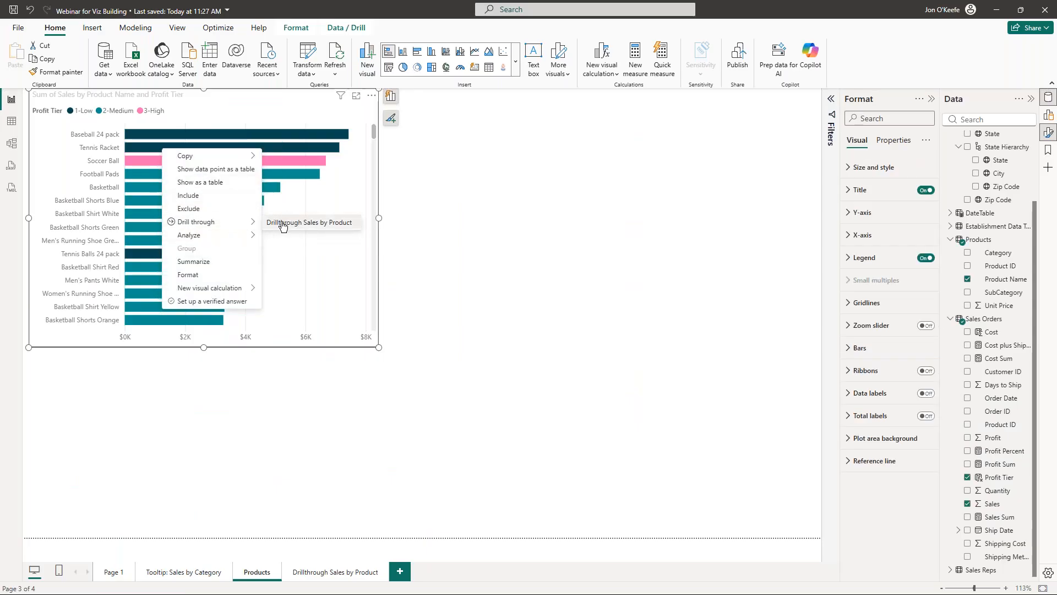
pyautogui.click(277, 220)
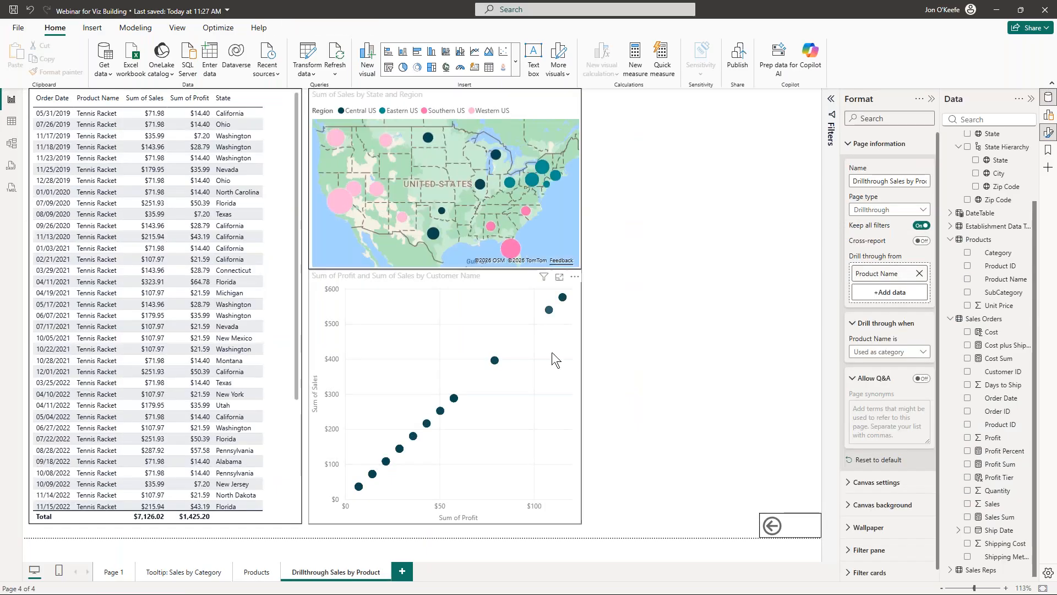
pyautogui.moveTo(562, 296)
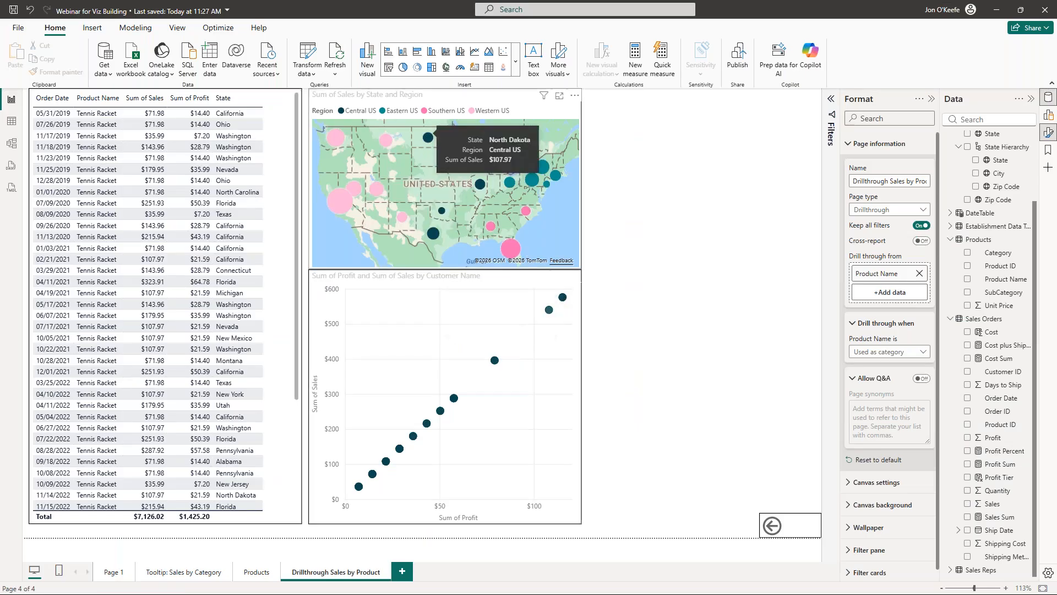
pyautogui.moveTo(515, 189)
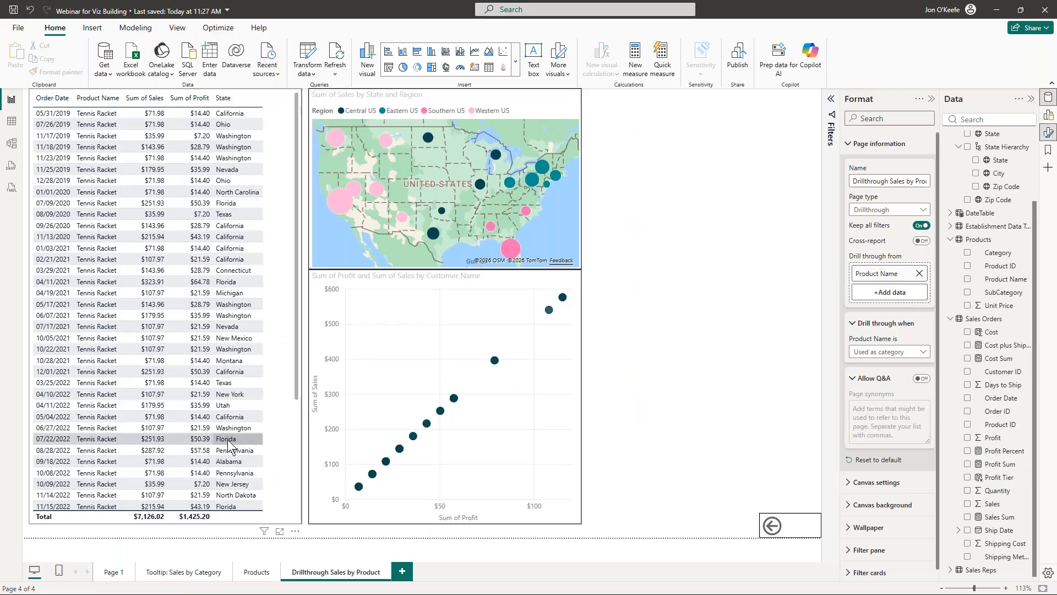
# Step: Build a second bar chart of Sales by Product Name on the Products page, placed beside the profit tier chart at matching height
pyautogui.click(257, 572)
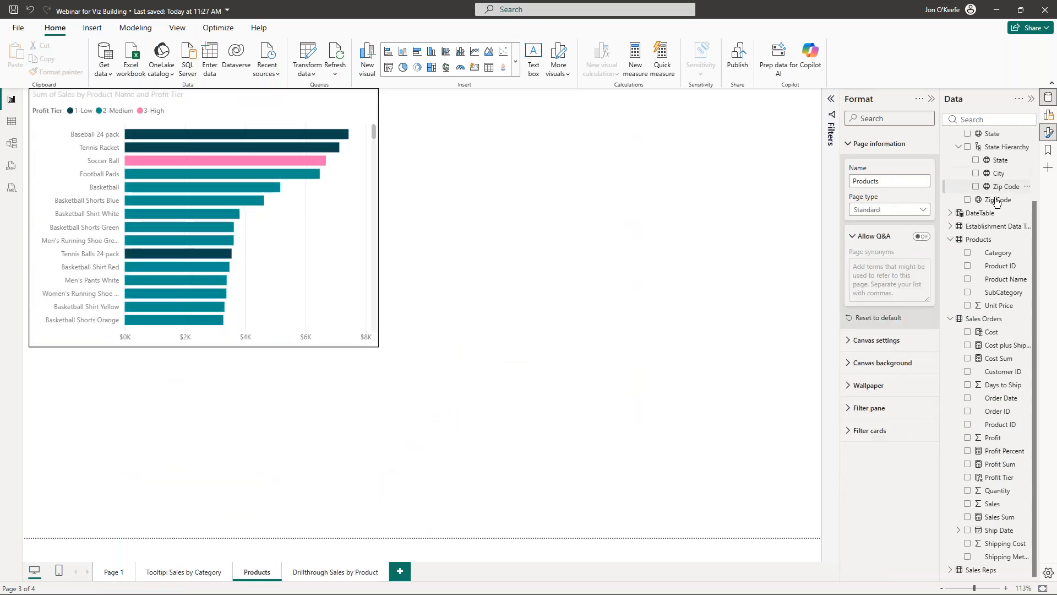
pyautogui.click(968, 252)
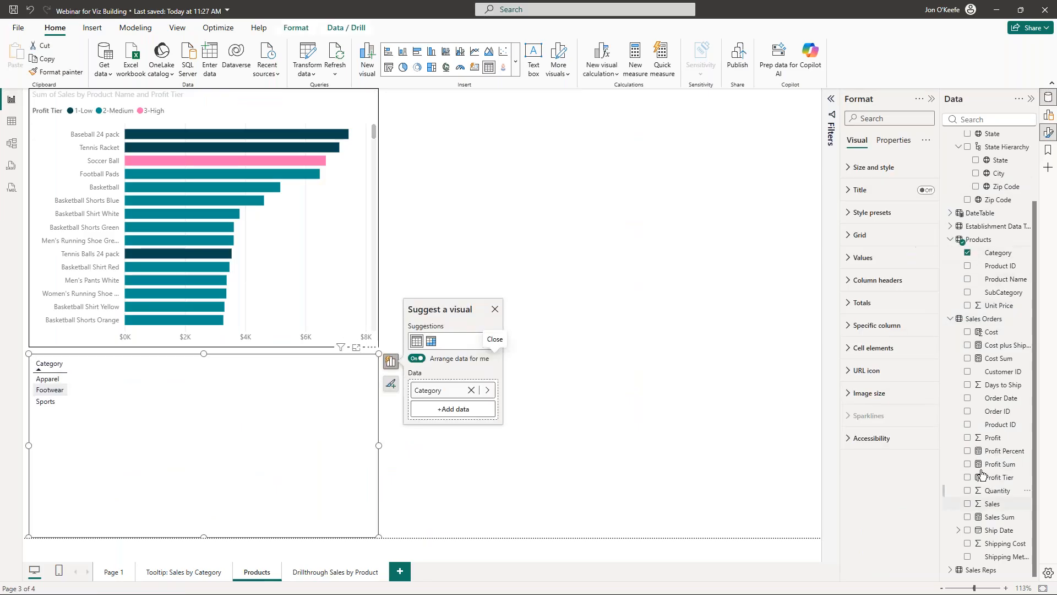
pyautogui.click(968, 253)
pyautogui.click(969, 280)
pyautogui.click(968, 503)
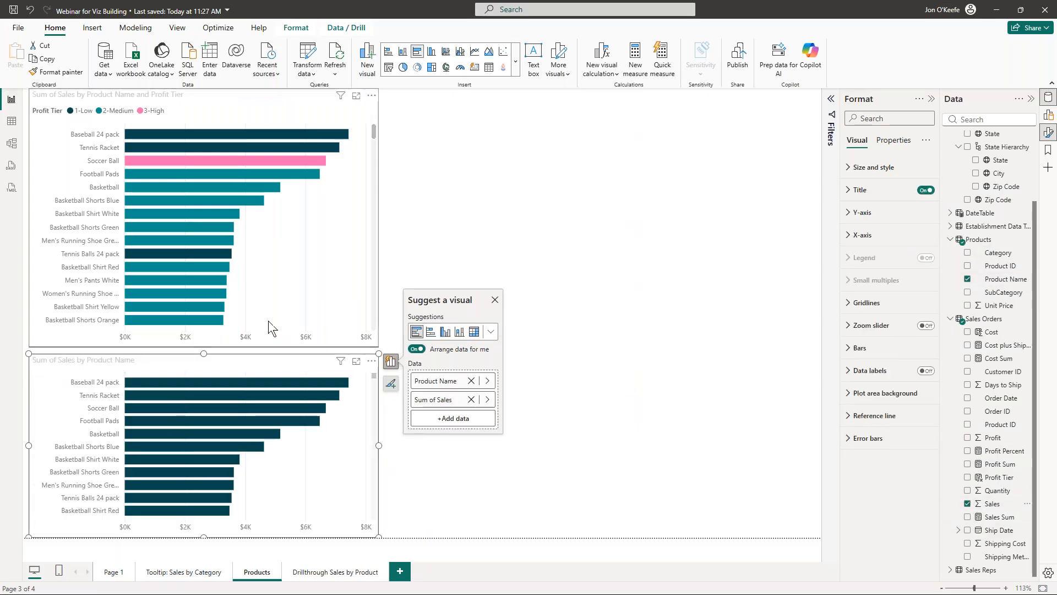
pyautogui.moveTo(245, 356); pyautogui.dragTo(591, 54)
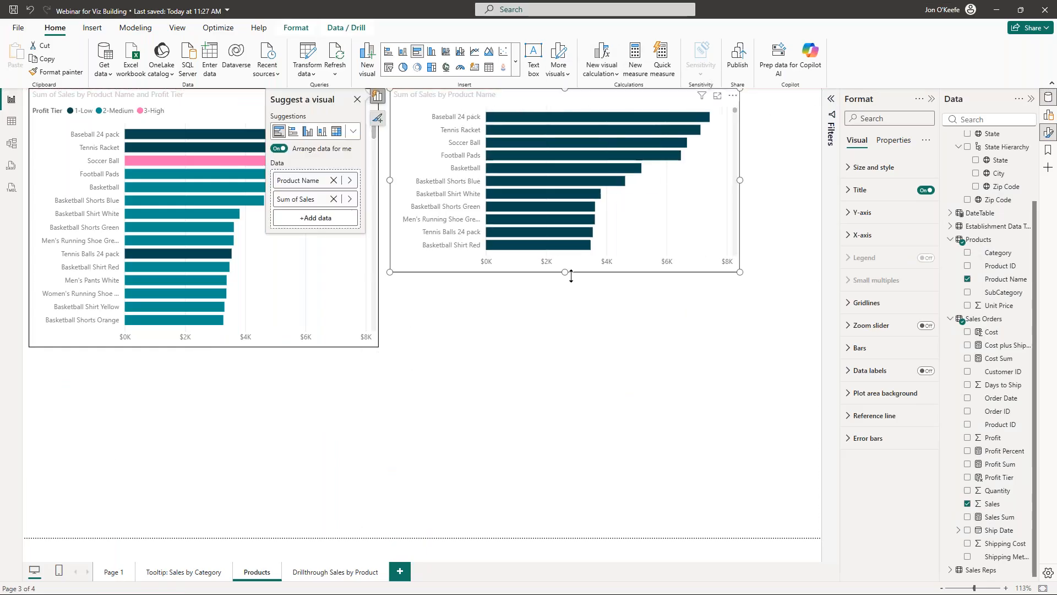
pyautogui.moveTo(558, 270); pyautogui.dragTo(556, 351)
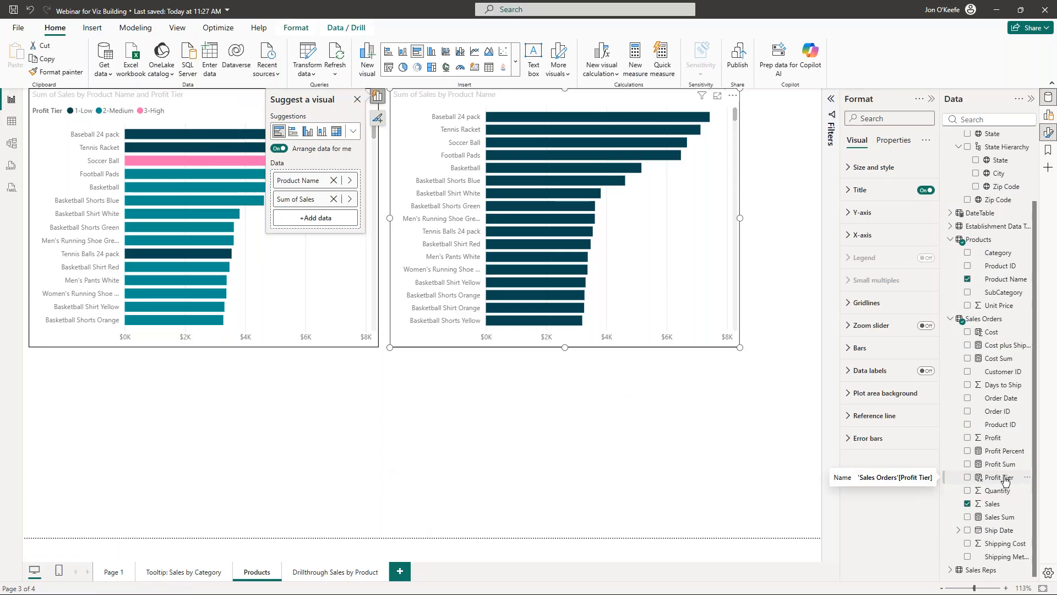
# Step: Delete the bar chart without profit tier colours from the Products page
pyautogui.click(448, 418)
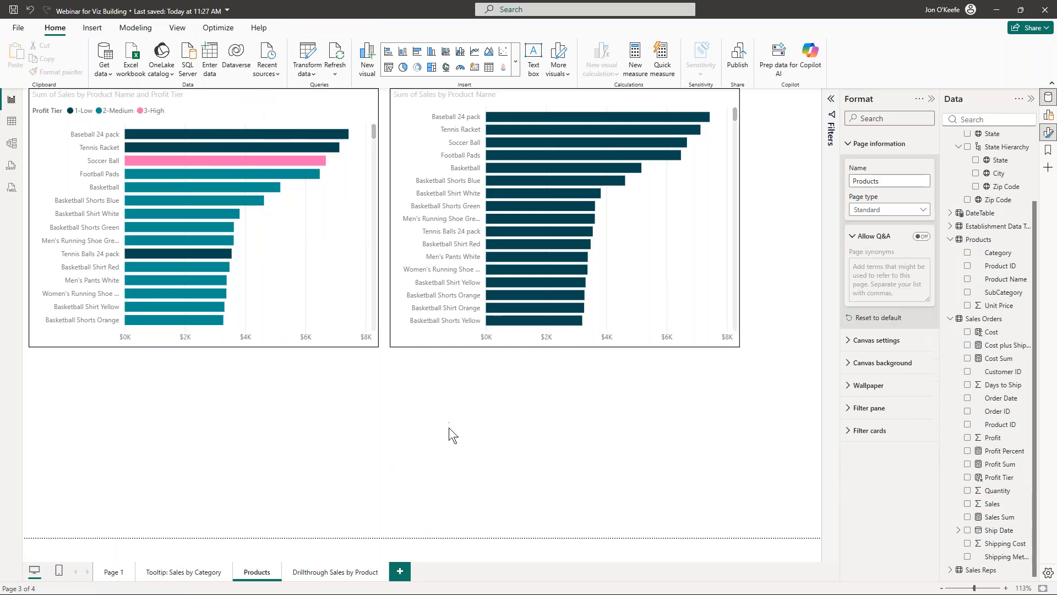
pyautogui.click(702, 338)
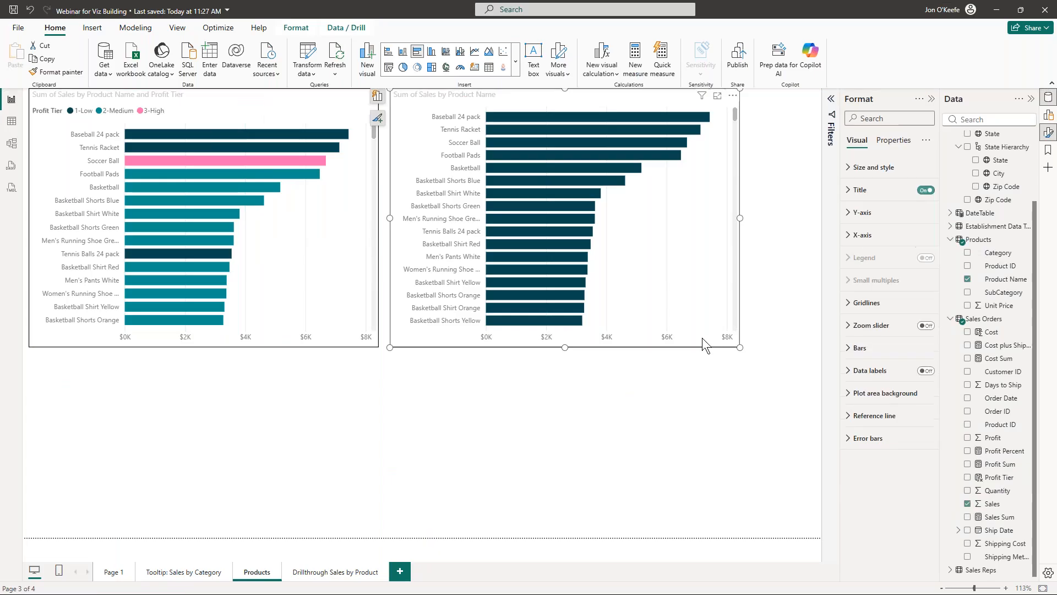
pyautogui.press('Delete')
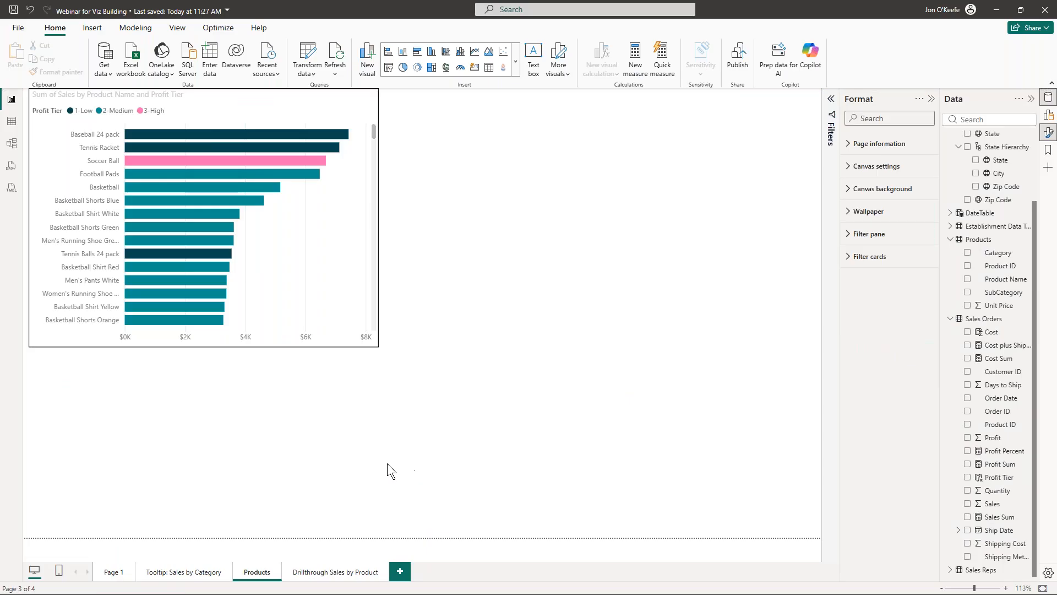
# Step: Check the category tooltip on the Page 1 map and drill from Washington through its largest city to zip codes
pyautogui.click(121, 574)
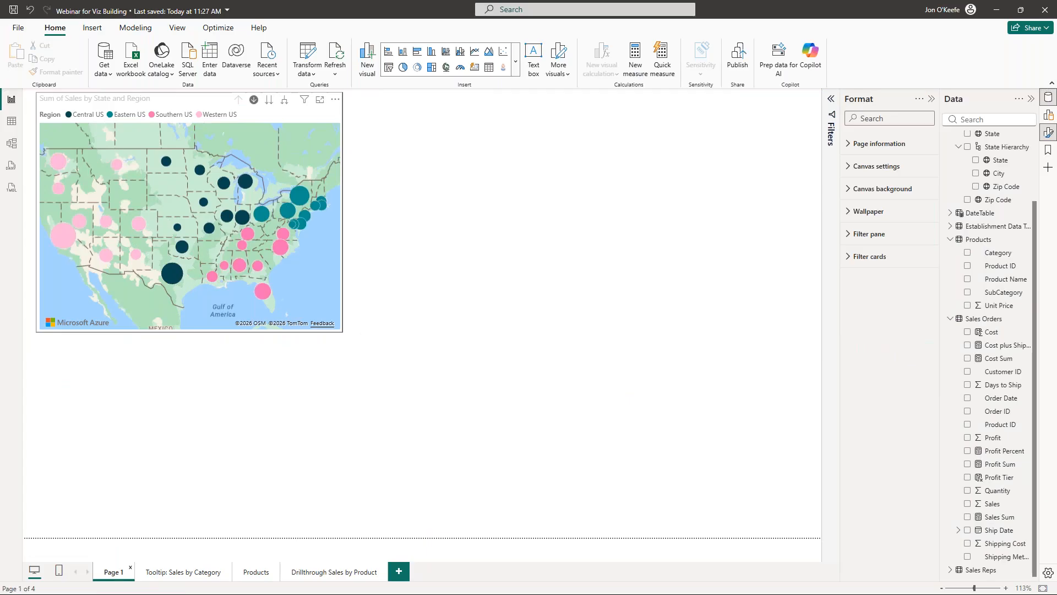
pyautogui.moveTo(69, 243)
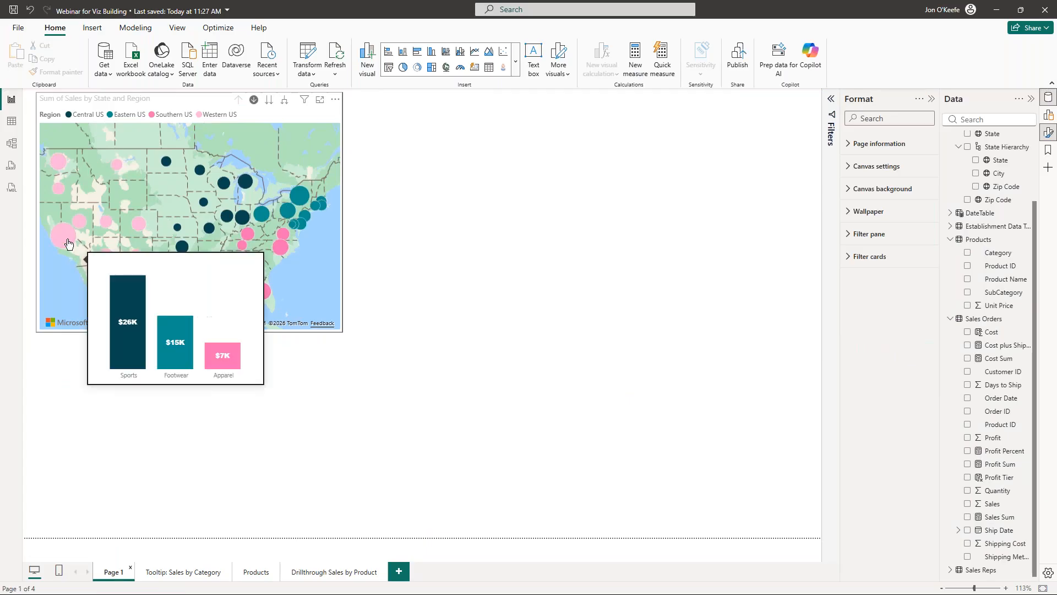
pyautogui.click(63, 165)
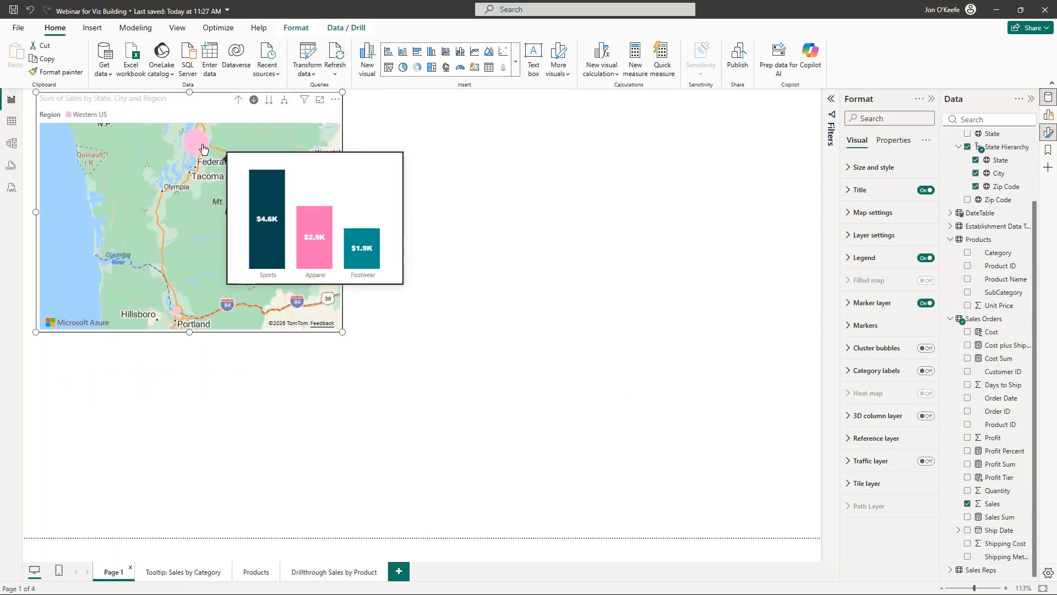
pyautogui.click(204, 149)
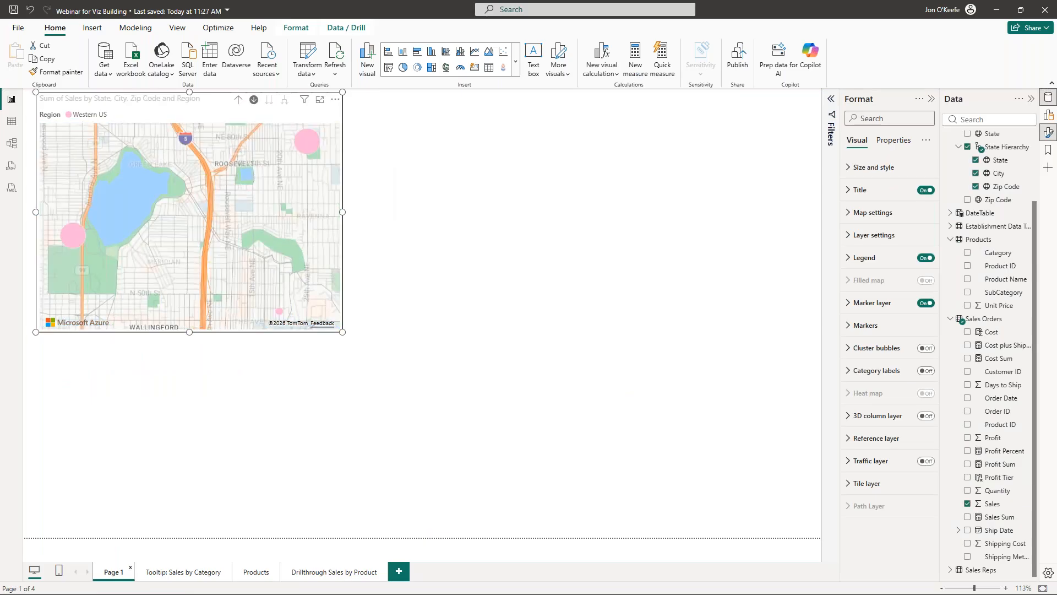
pyautogui.click(382, 504)
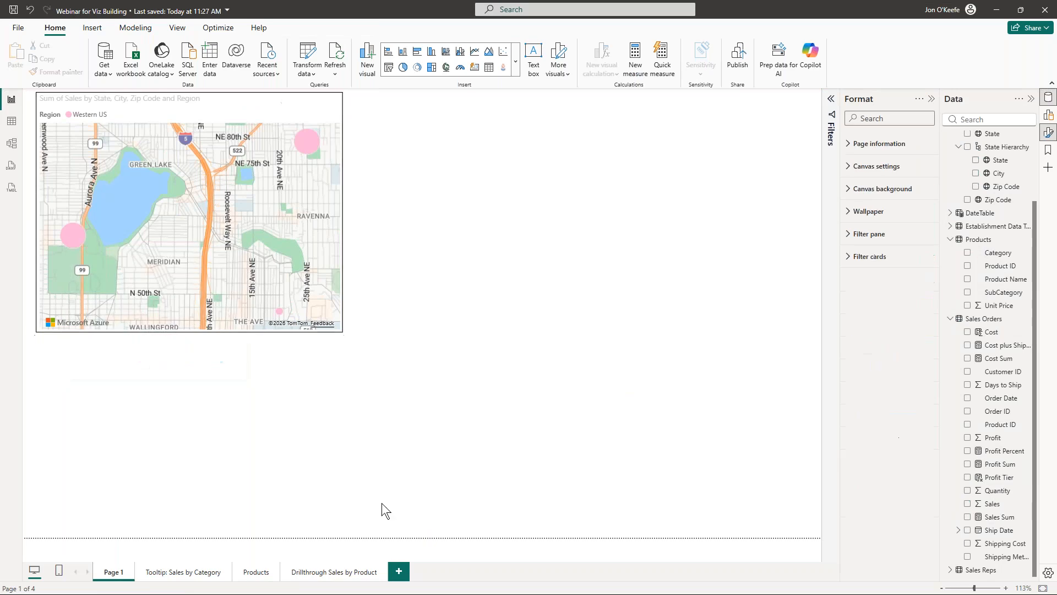
# Step: Drill through from the Baseball 24 pack bar on the Products page to Drillthrough Sales by Product
pyautogui.click(257, 573)
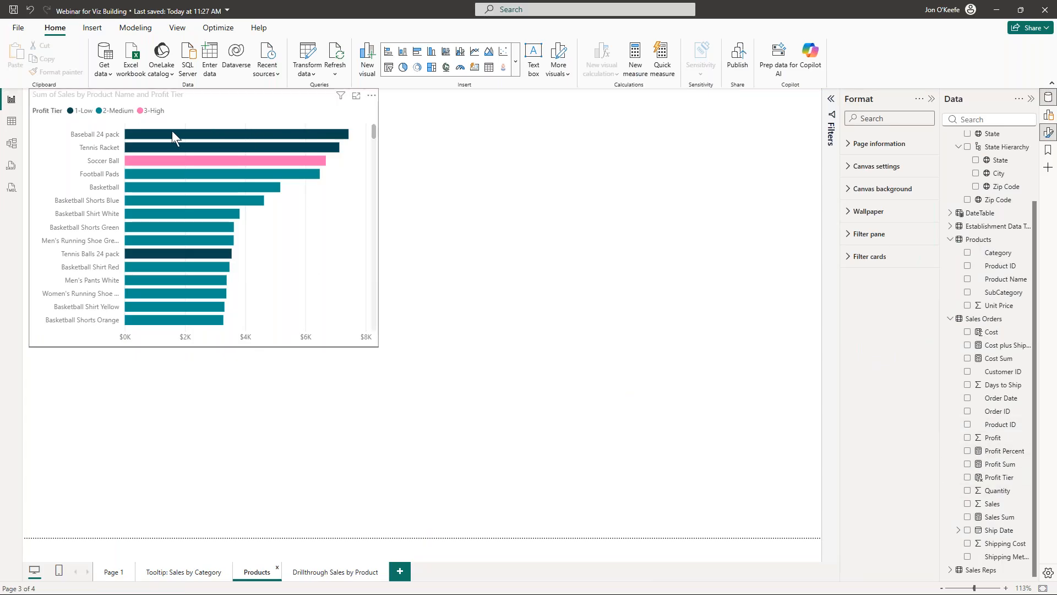
pyautogui.moveTo(246, 139)
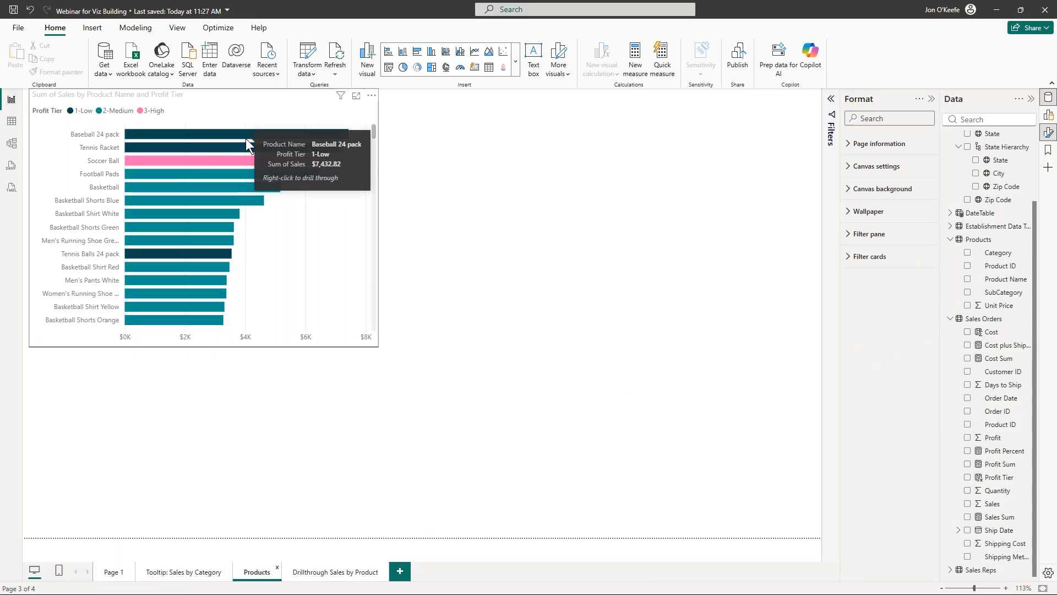
pyautogui.rightClick(173, 133)
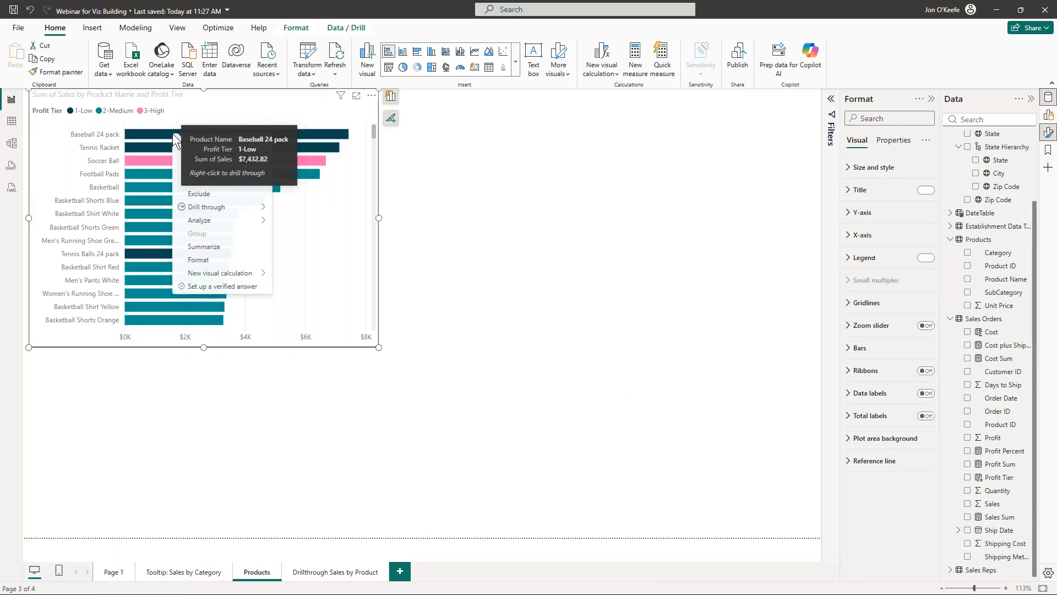
pyautogui.moveTo(206, 210)
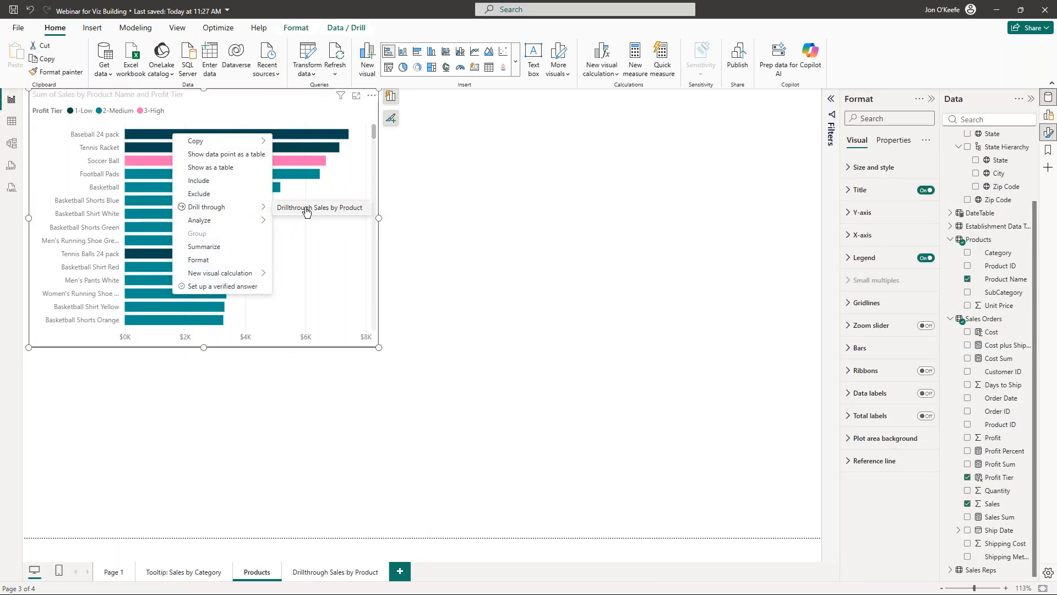
pyautogui.click(307, 210)
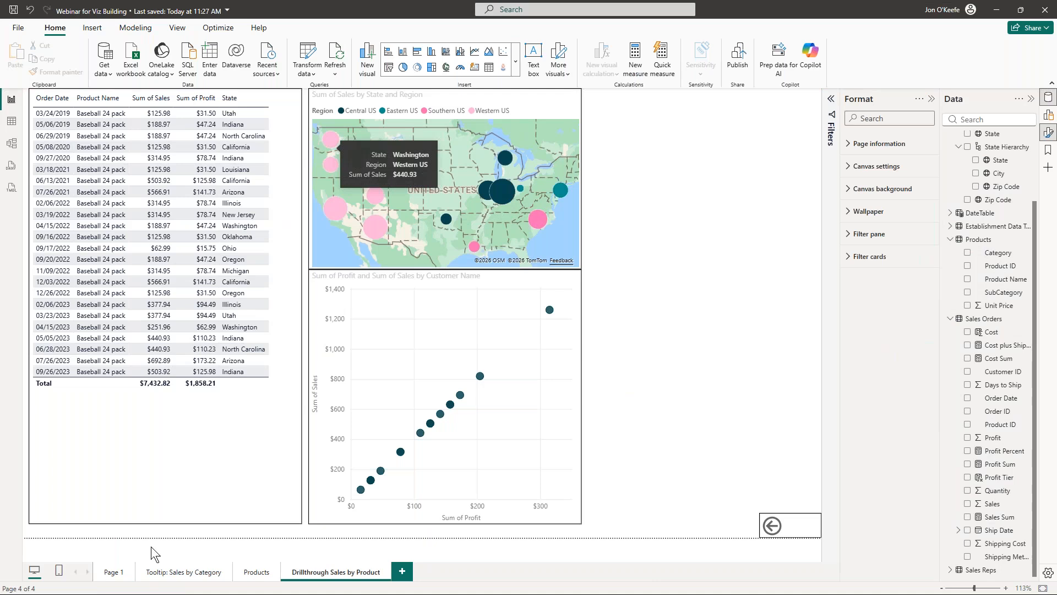
# Step: Add a blank report page and drill the Page 1 sales map back up to the state level
pyautogui.click(405, 573)
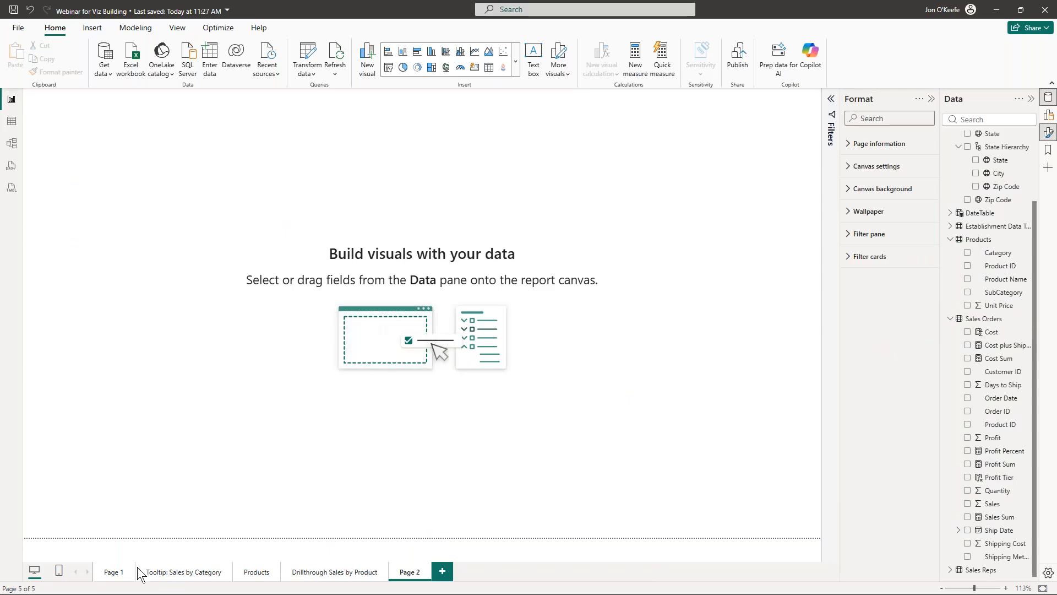
pyautogui.click(115, 572)
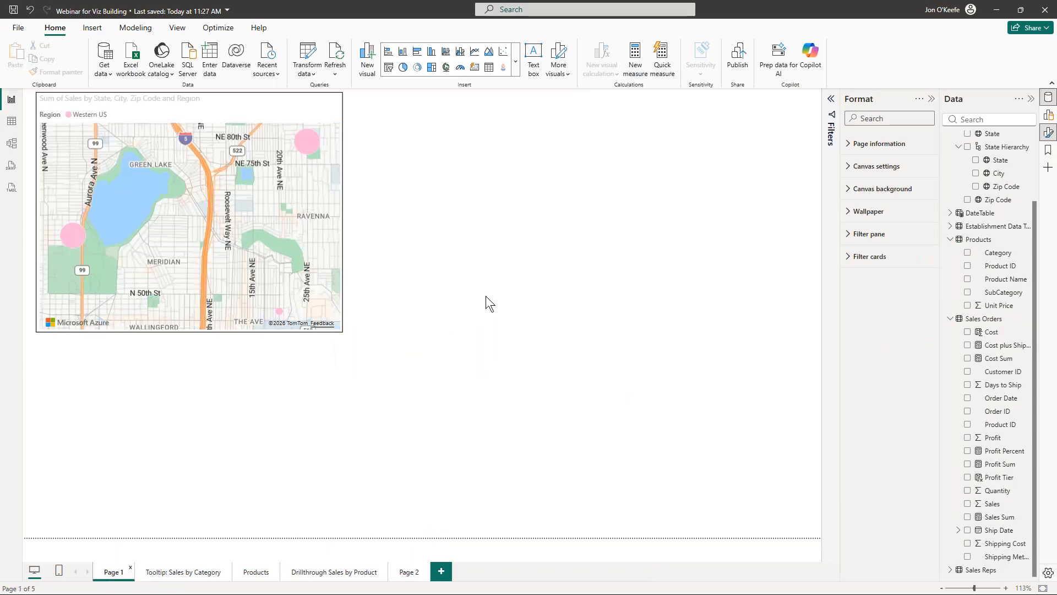
pyautogui.click(239, 106)
pyautogui.click(238, 106)
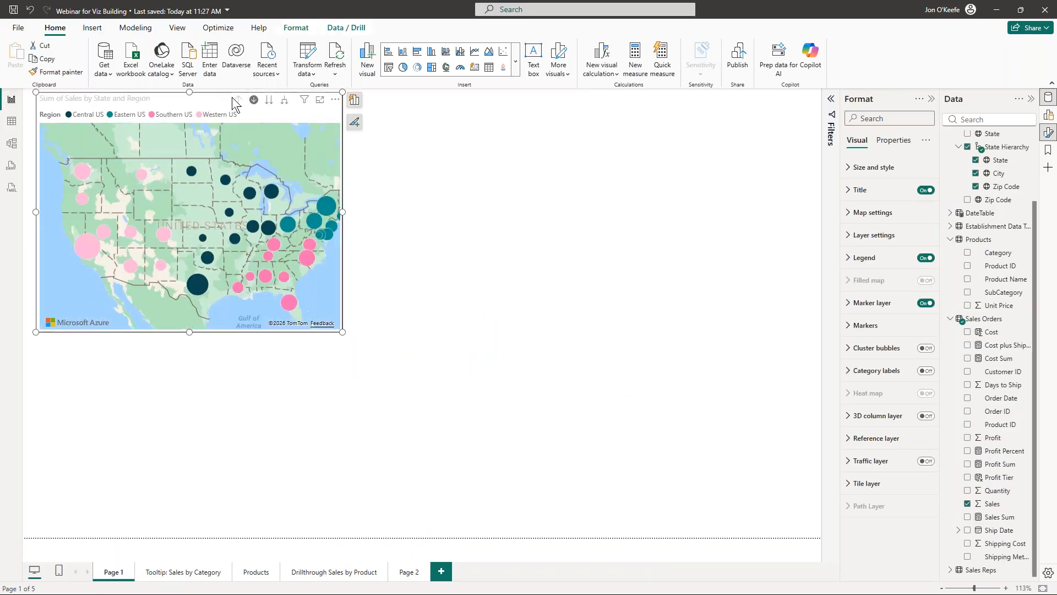
# Step: Review the available canvas types in the canvas settings of Page 2
pyautogui.click(409, 573)
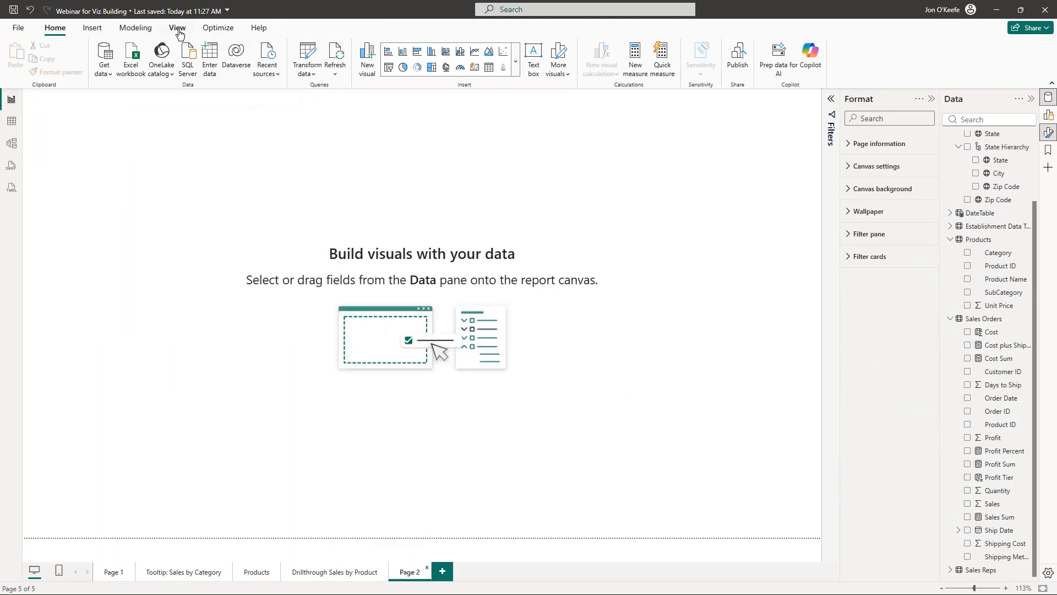
pyautogui.click(847, 167)
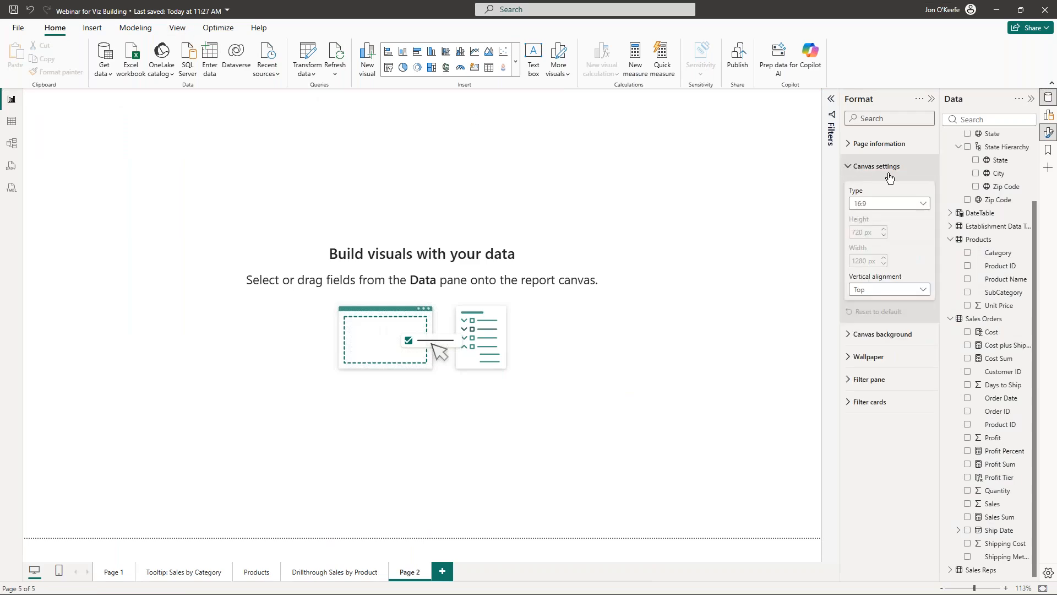
pyautogui.click(902, 204)
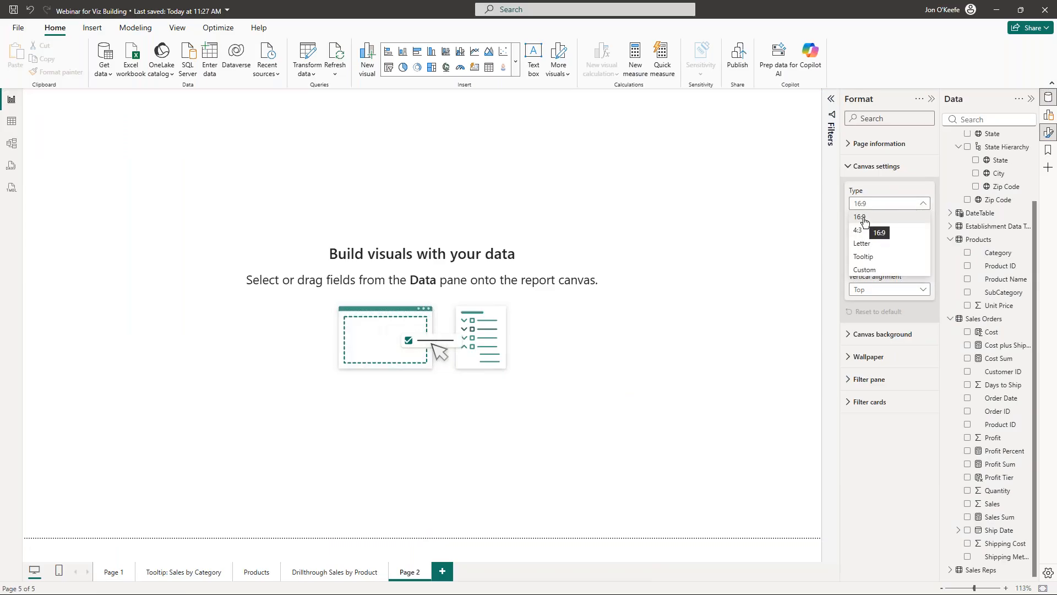
pyautogui.click(567, 179)
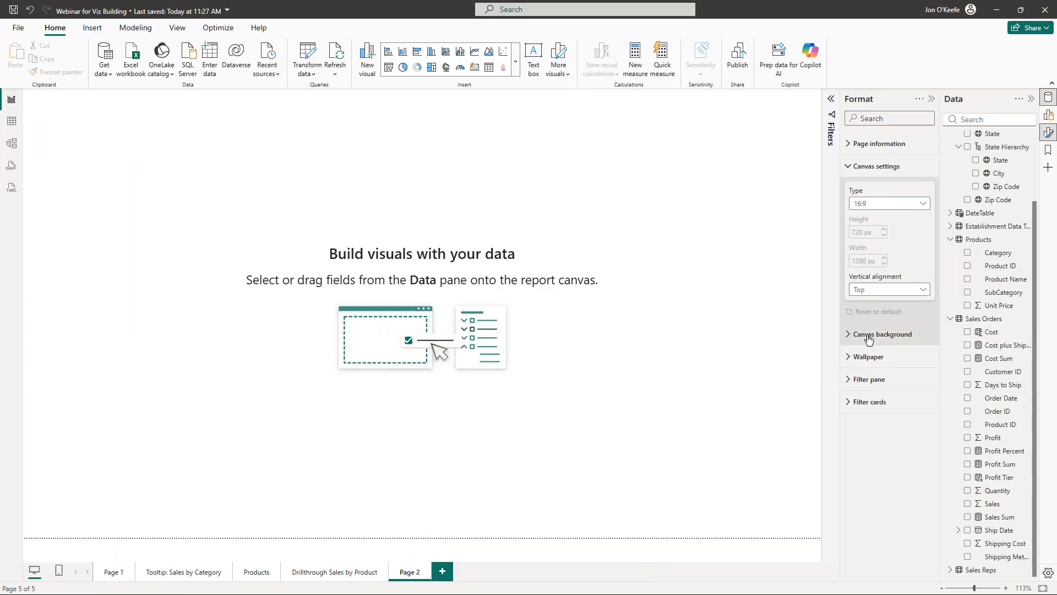
# Step: Set the Page 2 canvas background to dark purple with 0% transparency
pyautogui.click(848, 337)
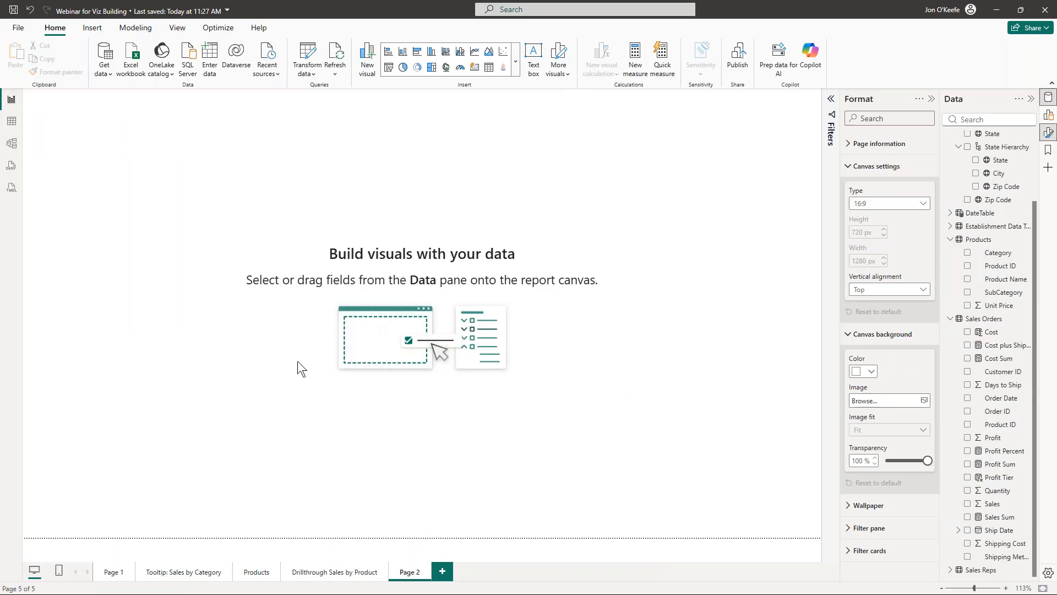
pyautogui.click(867, 372)
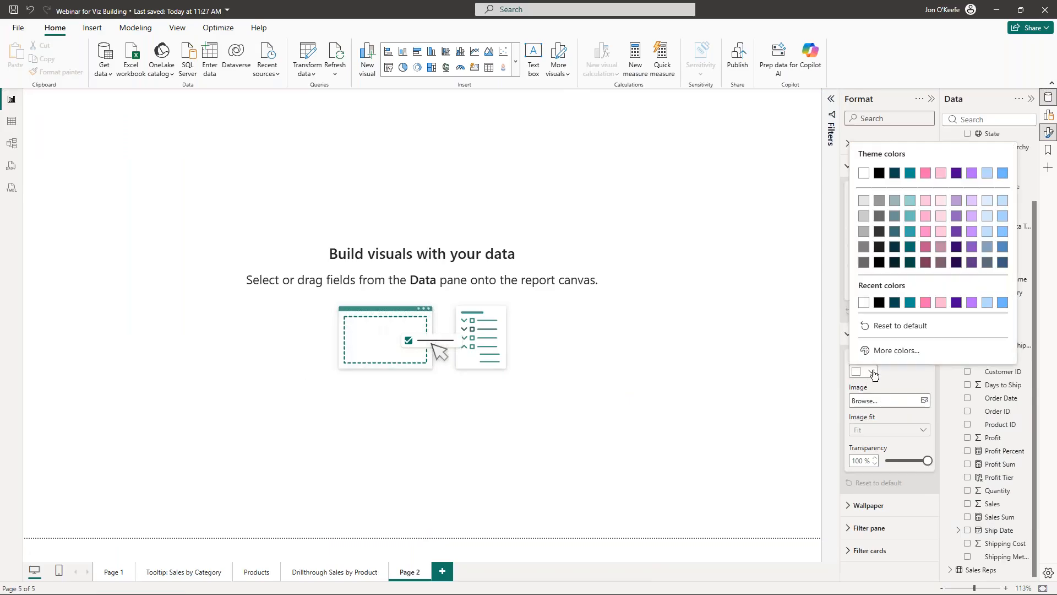
pyautogui.click(956, 302)
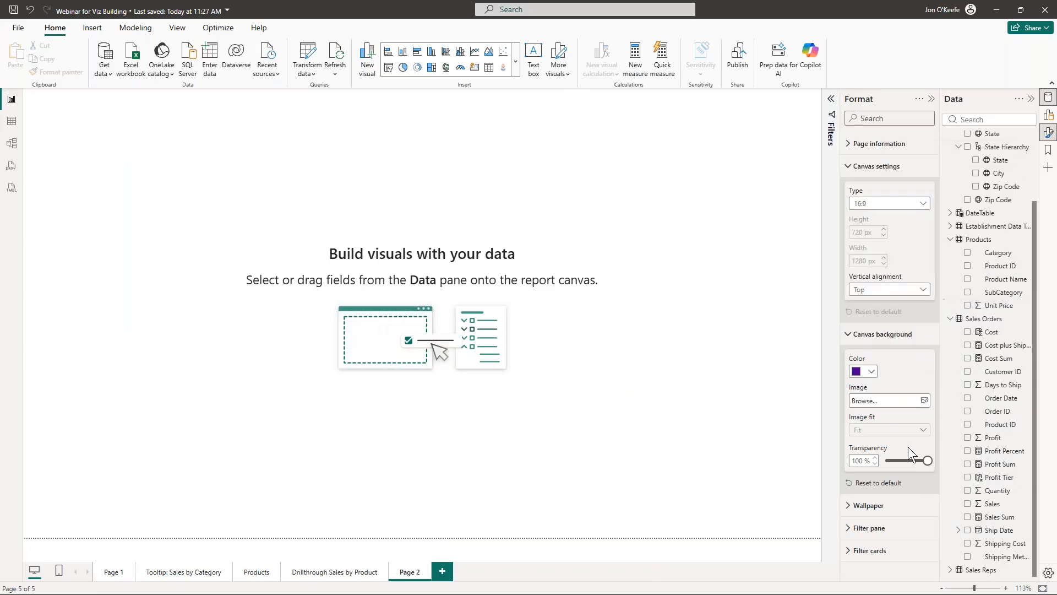
pyautogui.moveTo(932, 459); pyautogui.dragTo(887, 461)
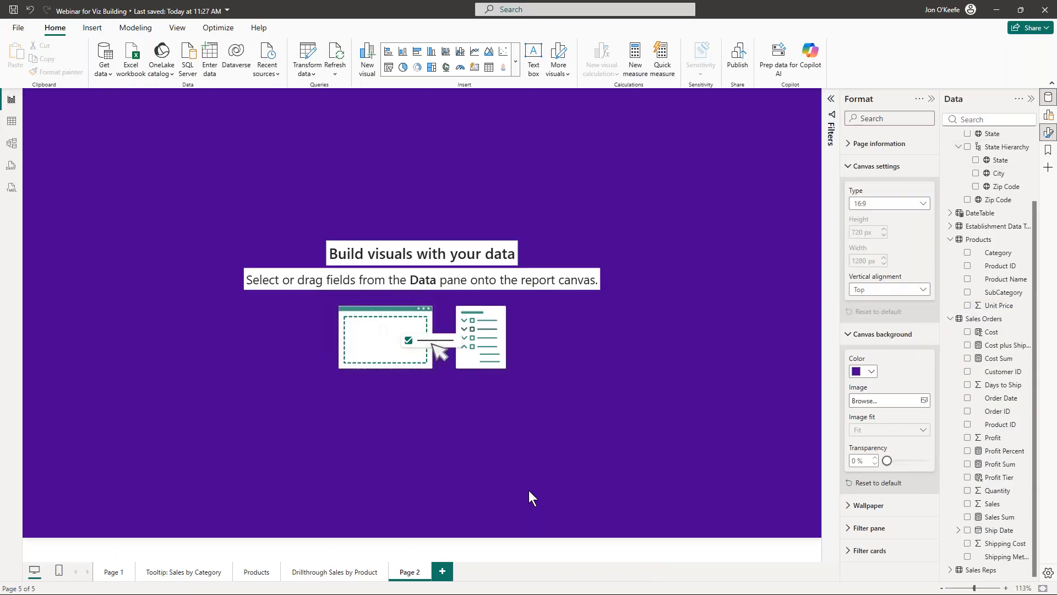
# Step: Set the Page 2 canvas background transparency to 100% and load Background.jpg from the DIAD Data folder as the background image
pyautogui.click(888, 461)
pyautogui.moveTo(930, 461); pyautogui.dragTo(938, 467)
pyautogui.click(925, 400)
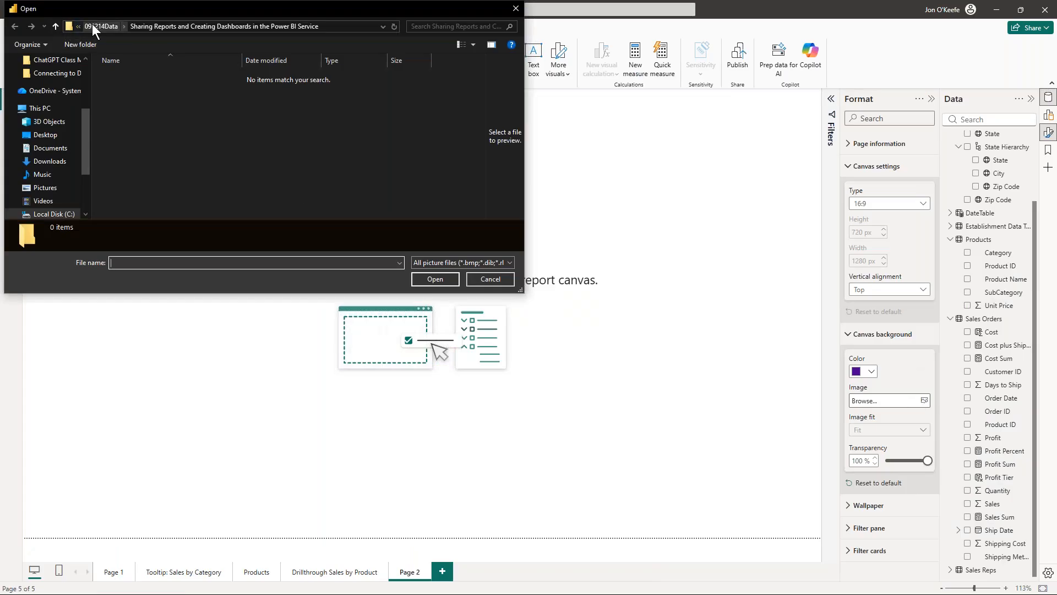
pyautogui.click(66, 214)
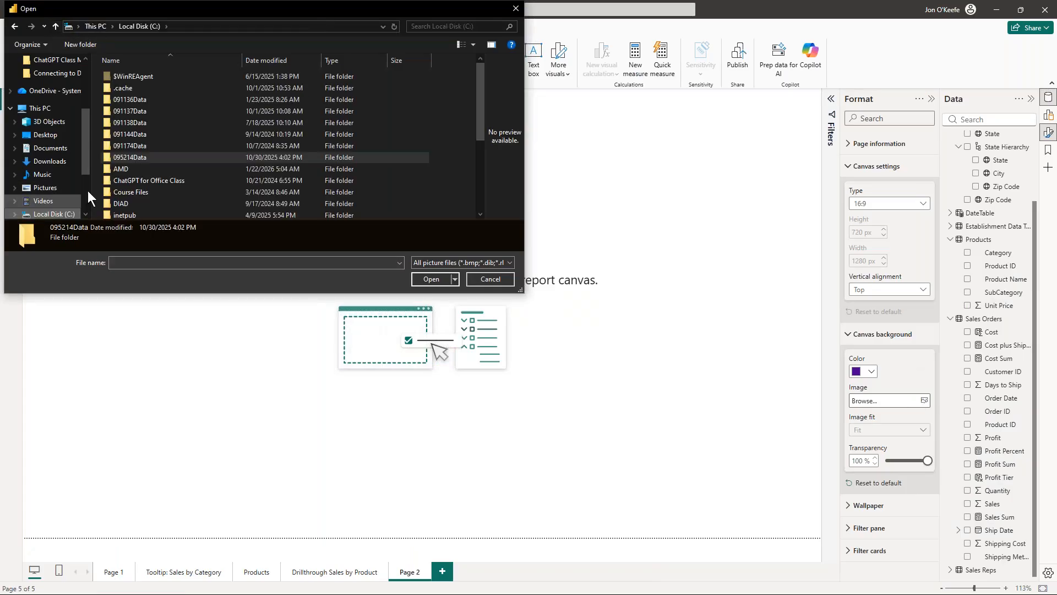
pyautogui.doubleClick(126, 203)
pyautogui.doubleClick(136, 77)
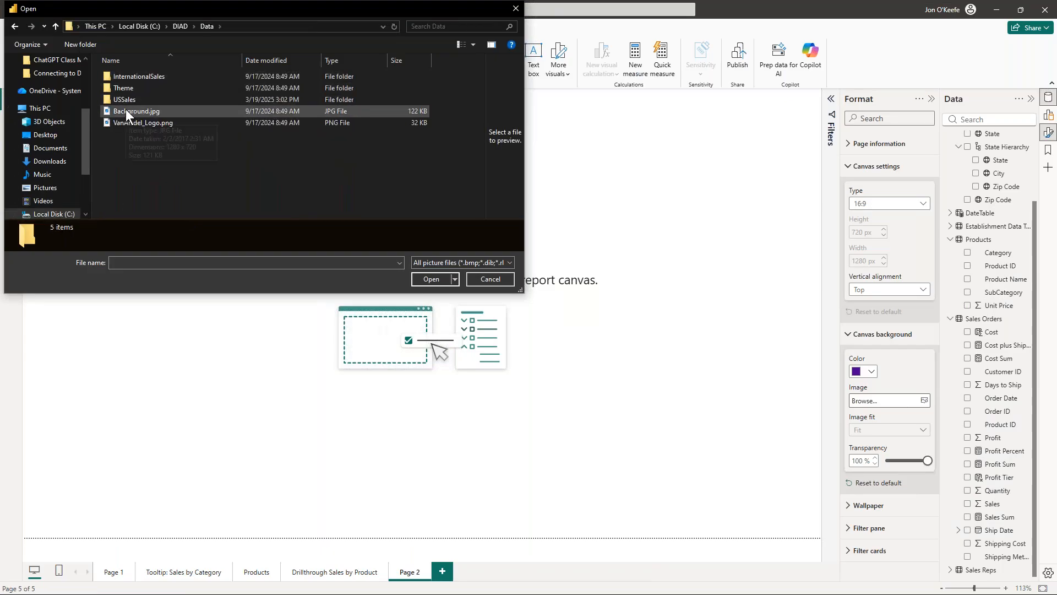
pyautogui.doubleClick(126, 110)
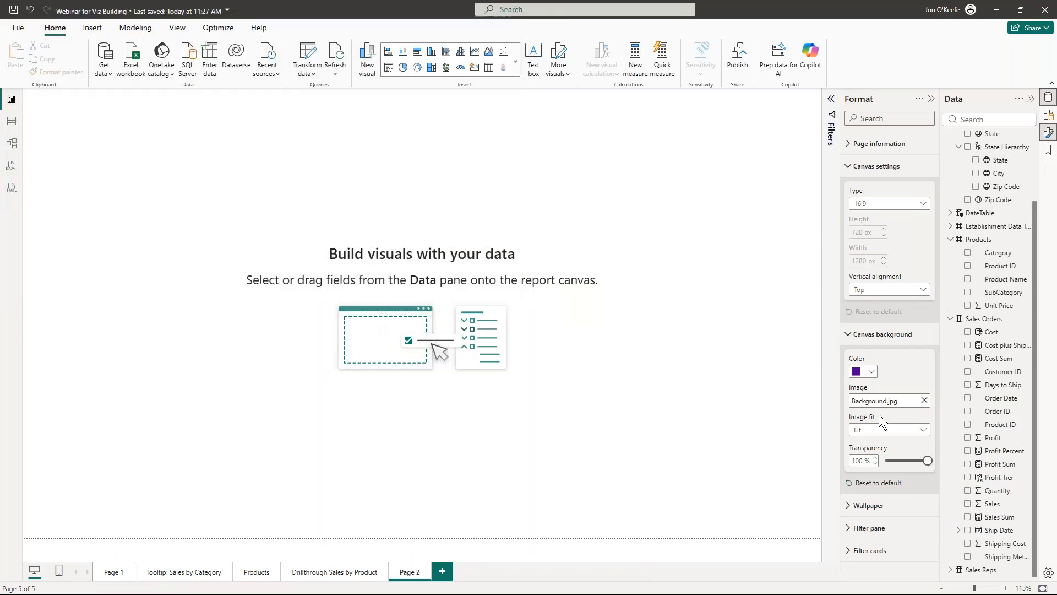
# Step: Set the canvas background transparency to 0% and its color to white
pyautogui.moveTo(927, 460); pyautogui.dragTo(886, 463)
pyautogui.click(872, 370)
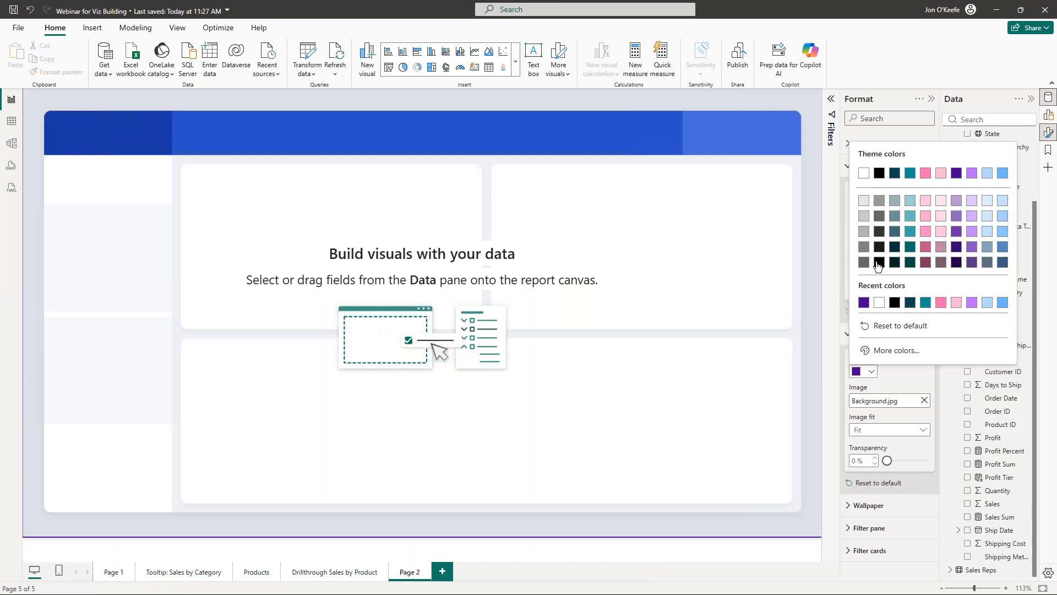
pyautogui.click(863, 173)
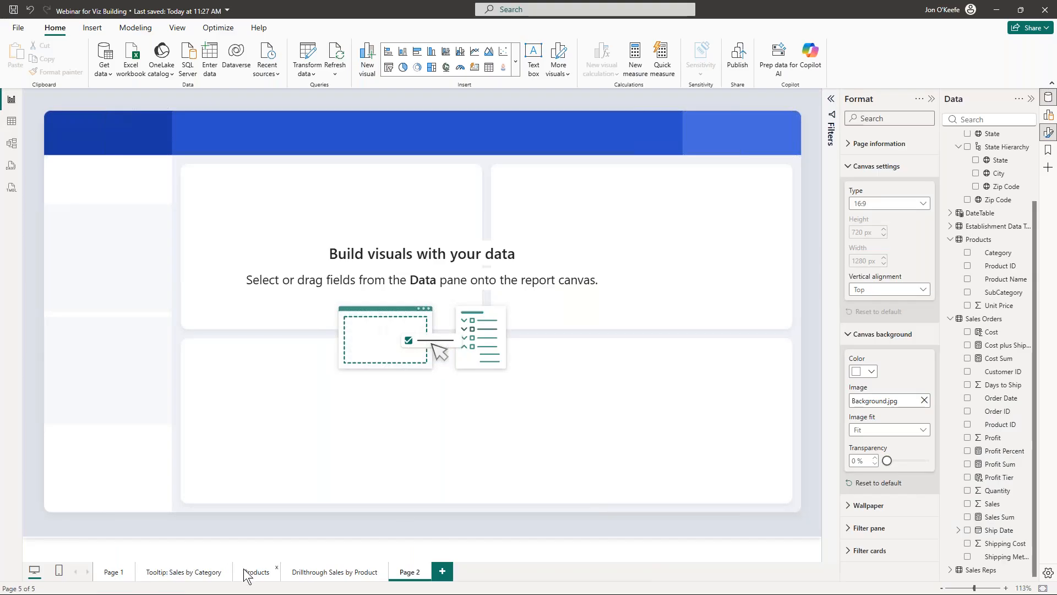
# Step: Copy the sales map from Page 1 to Page 2 and place it over the background's upper-left white panel
pyautogui.click(109, 571)
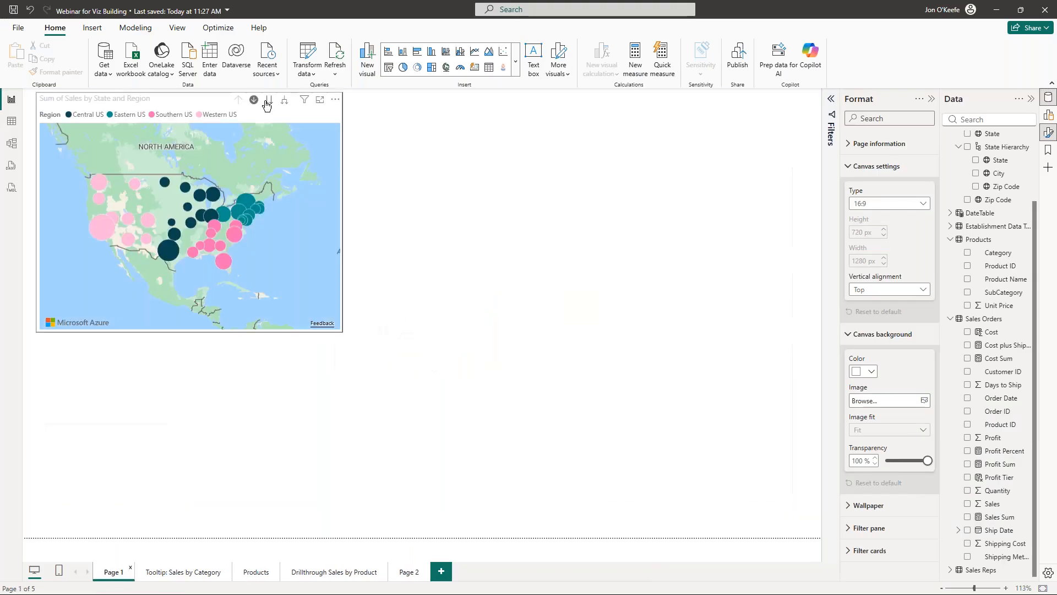
pyautogui.click(193, 97)
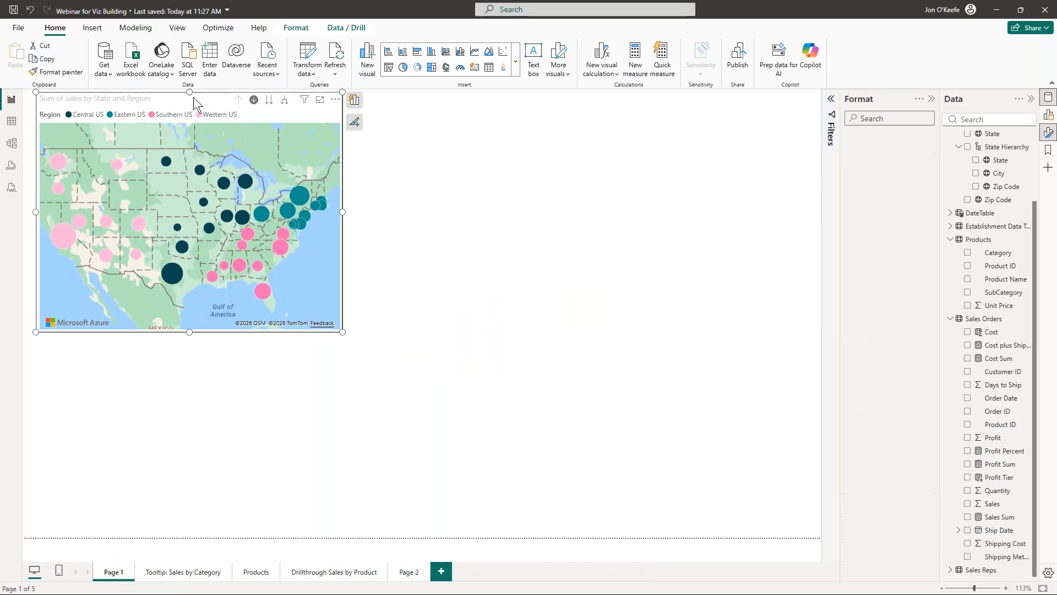
pyautogui.click(402, 574)
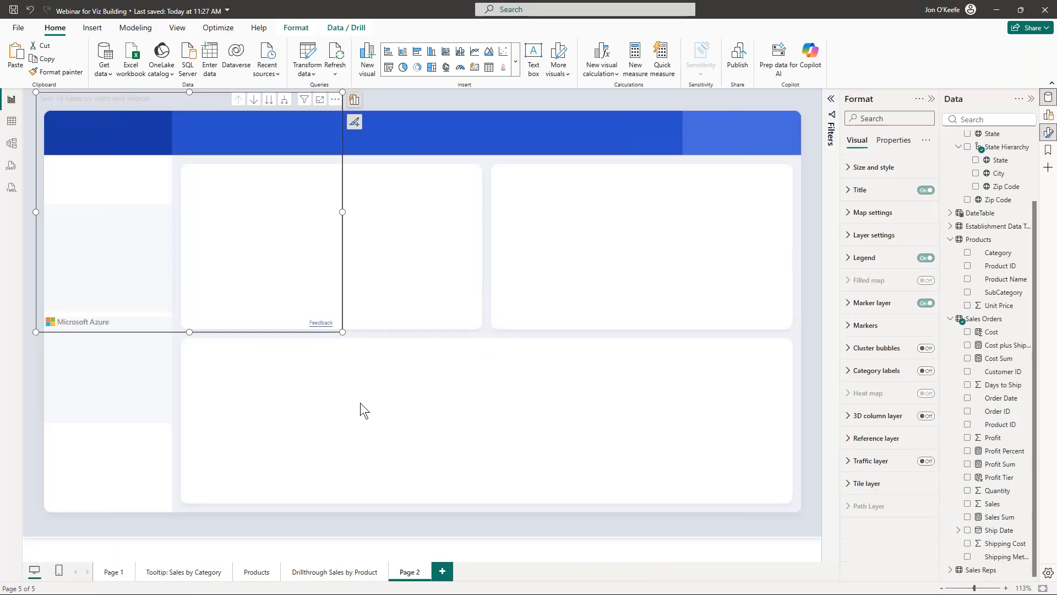
pyautogui.moveTo(203, 101); pyautogui.dragTo(345, 169)
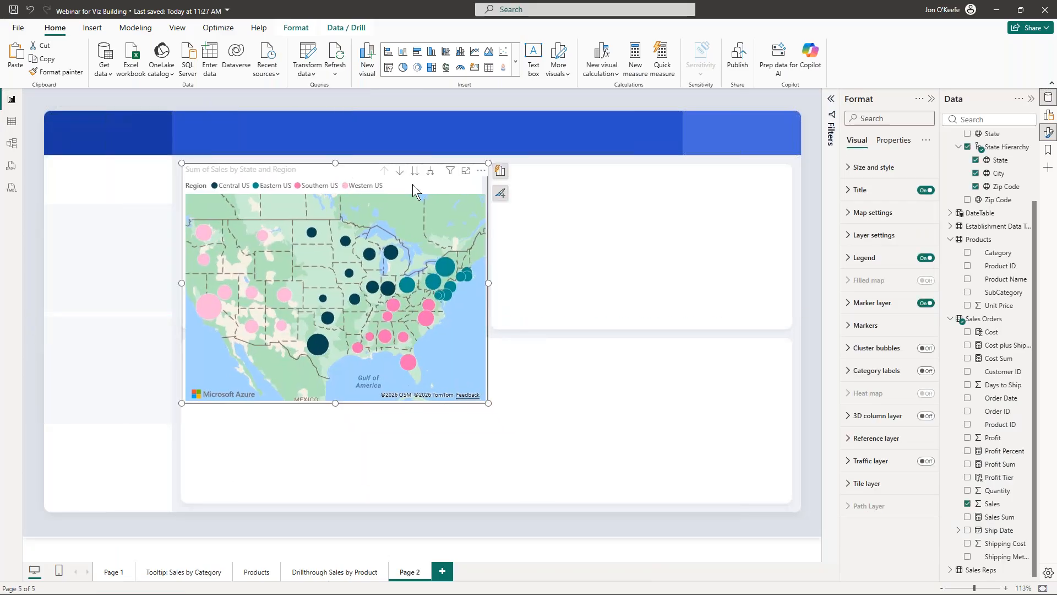
# Step: Turn off the map's visual border and resize the map to fit inside its white background panel
pyautogui.click(851, 171)
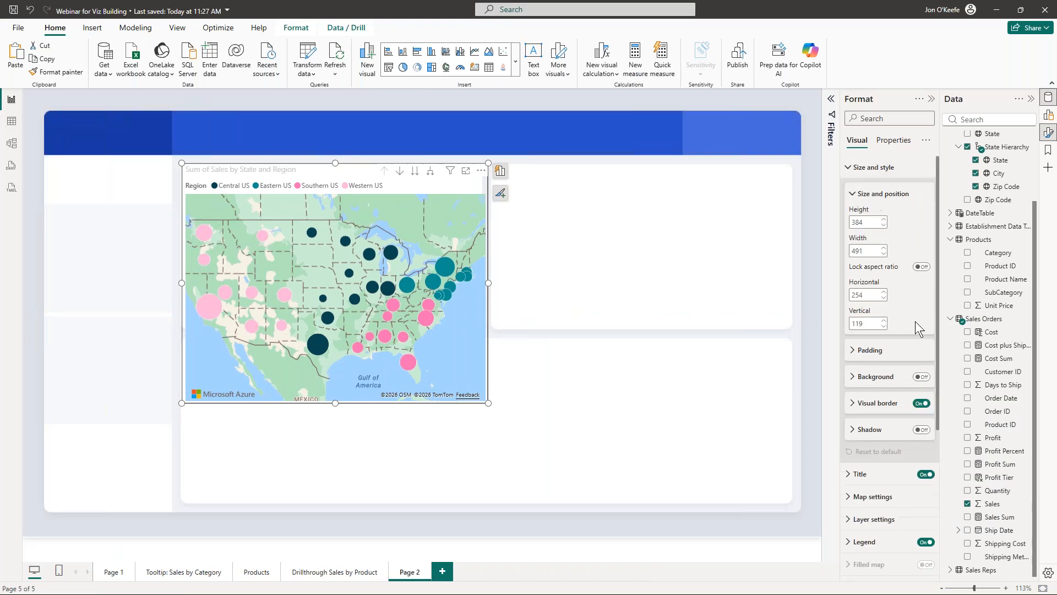
pyautogui.click(921, 404)
pyautogui.moveTo(488, 403); pyautogui.dragTo(481, 329)
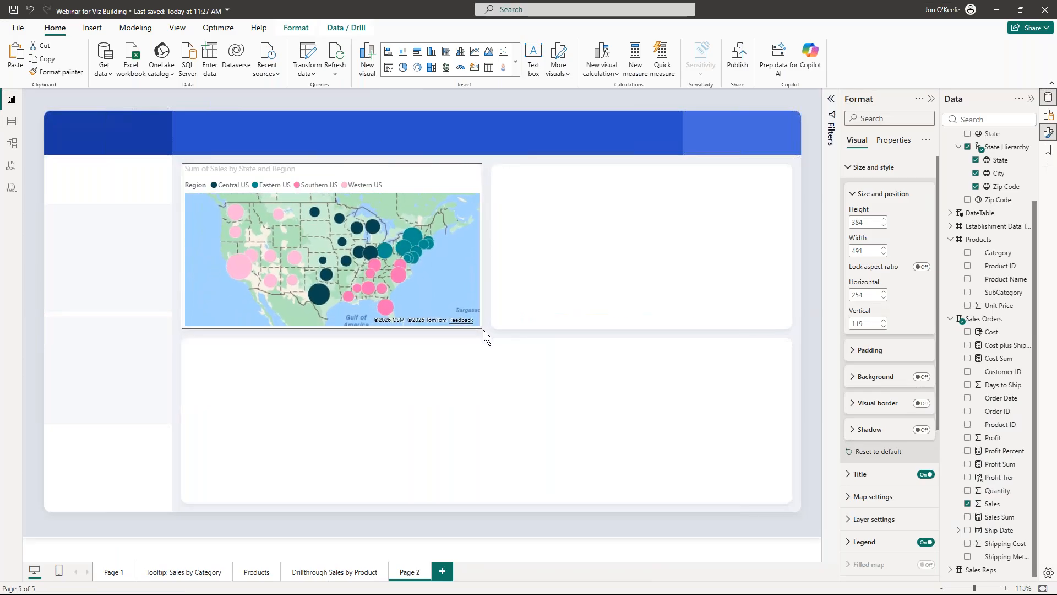
pyautogui.click(383, 429)
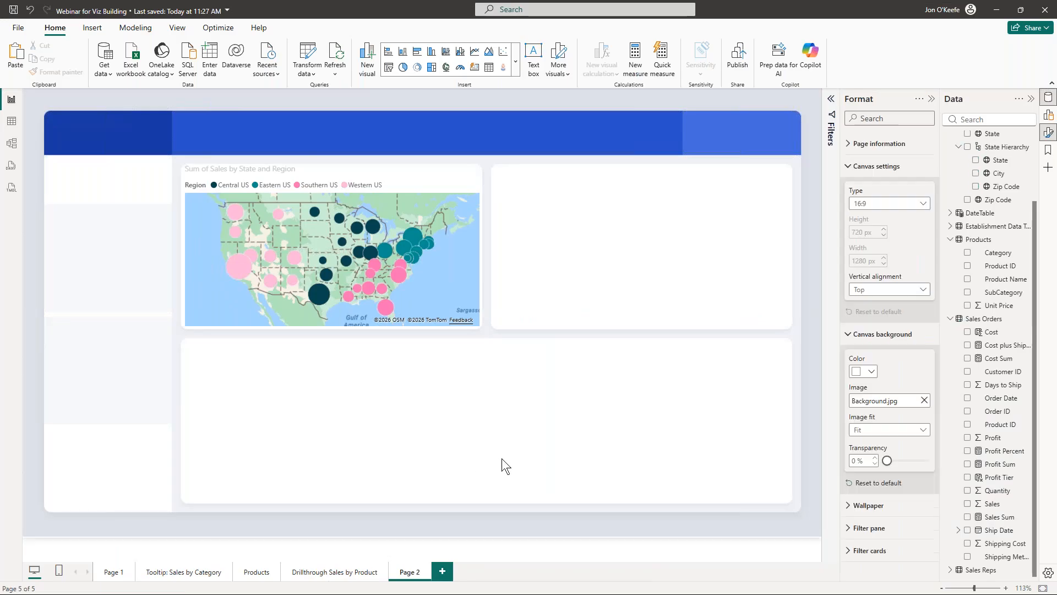
# Step: Add a stacked bar chart to Page 2 using the Category, Sales and SubCategory fields
pyautogui.click(967, 254)
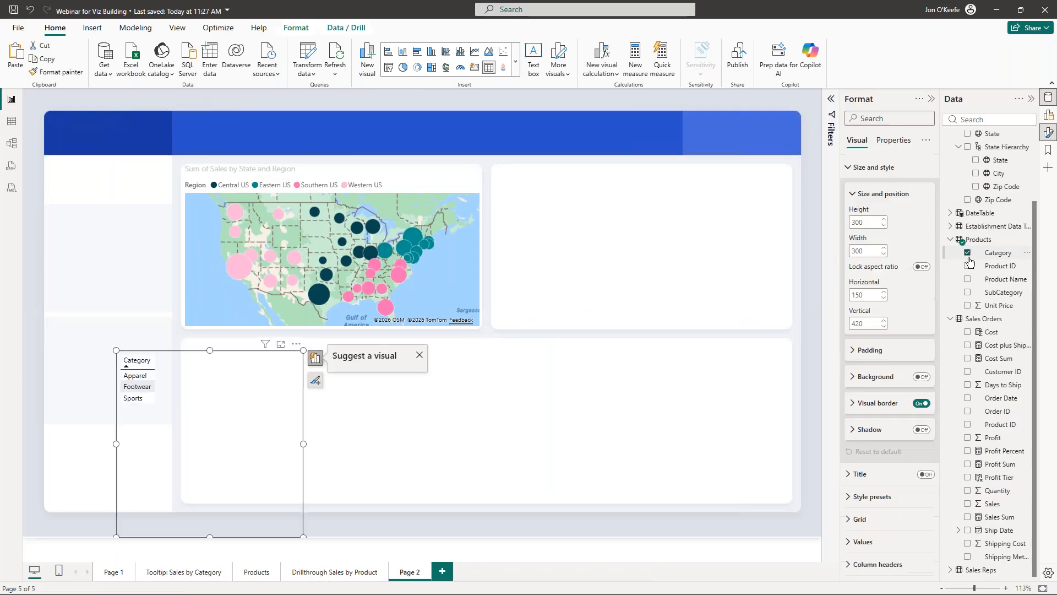
pyautogui.click(968, 504)
pyautogui.click(968, 292)
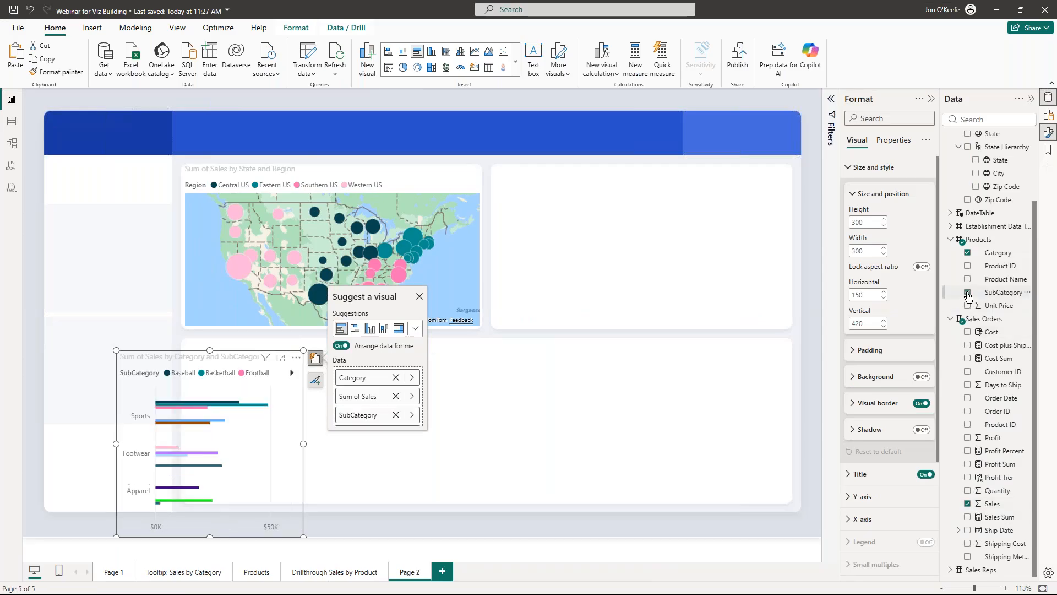
pyautogui.click(358, 324)
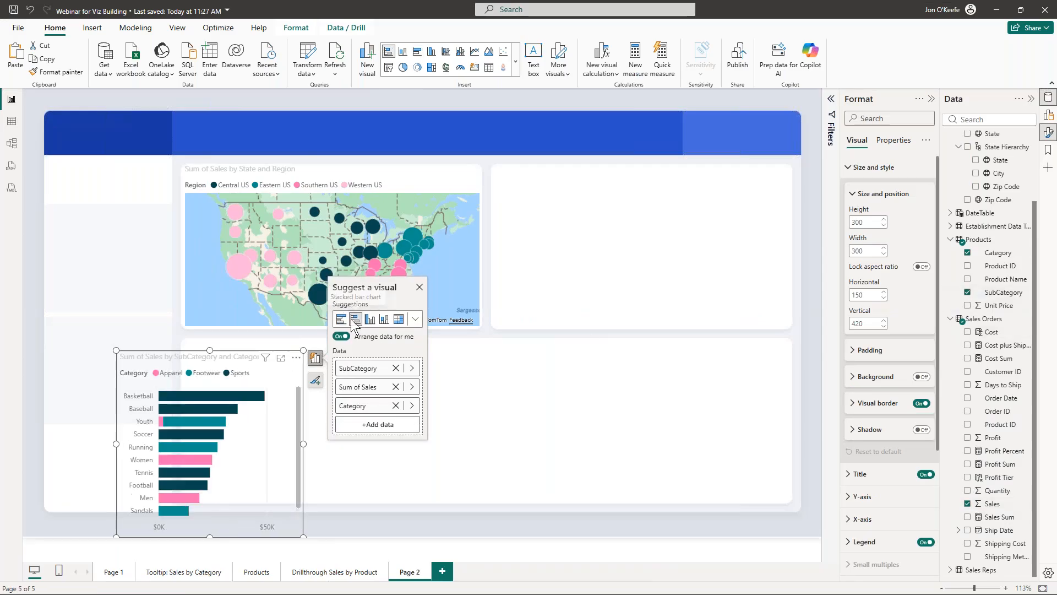
# Step: Turn off automatic data arrangement and set the bar chart's Y-axis to Category and its legend to SubCategory
pyautogui.click(341, 336)
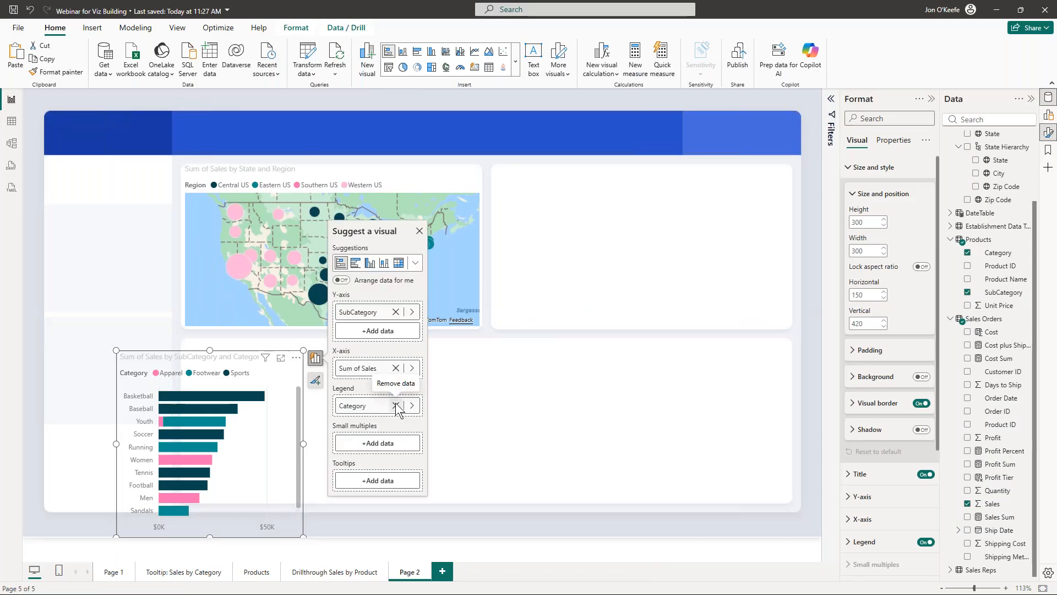
pyautogui.click(395, 405)
pyautogui.moveTo(1010, 300); pyautogui.dragTo(388, 419)
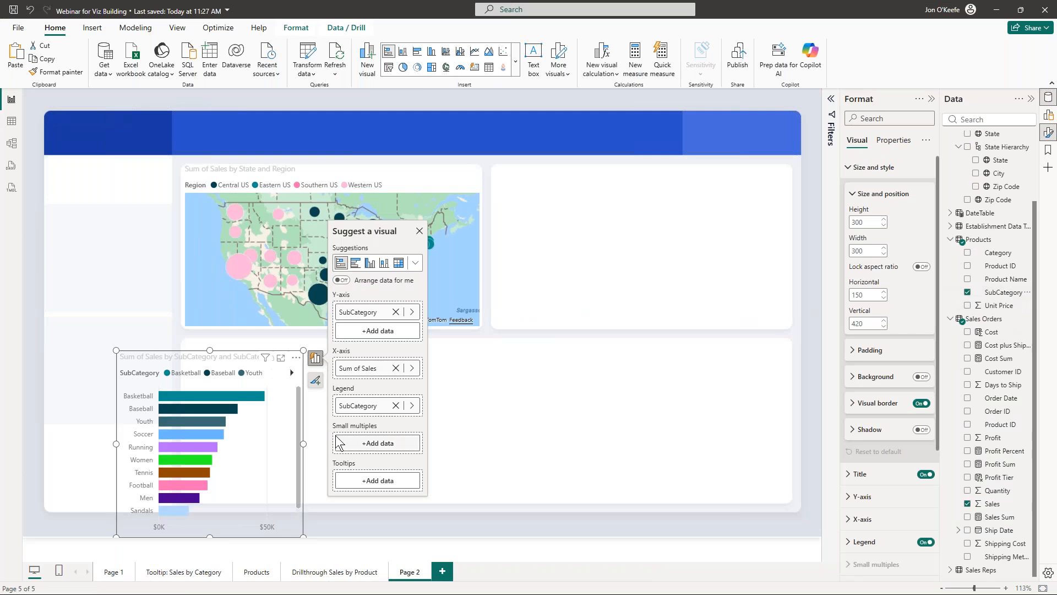
pyautogui.click(395, 312)
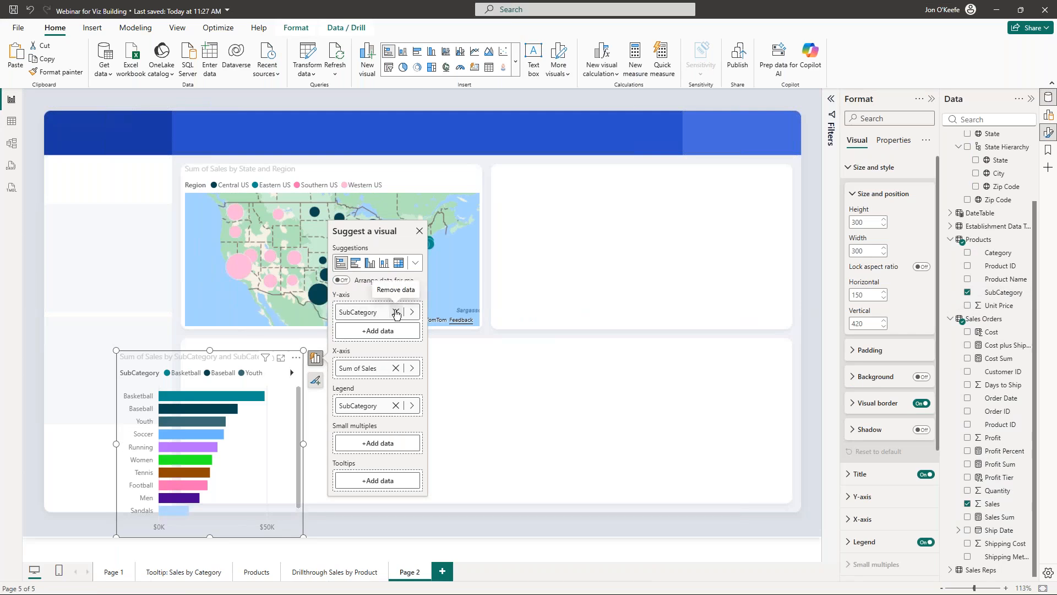
pyautogui.click(968, 253)
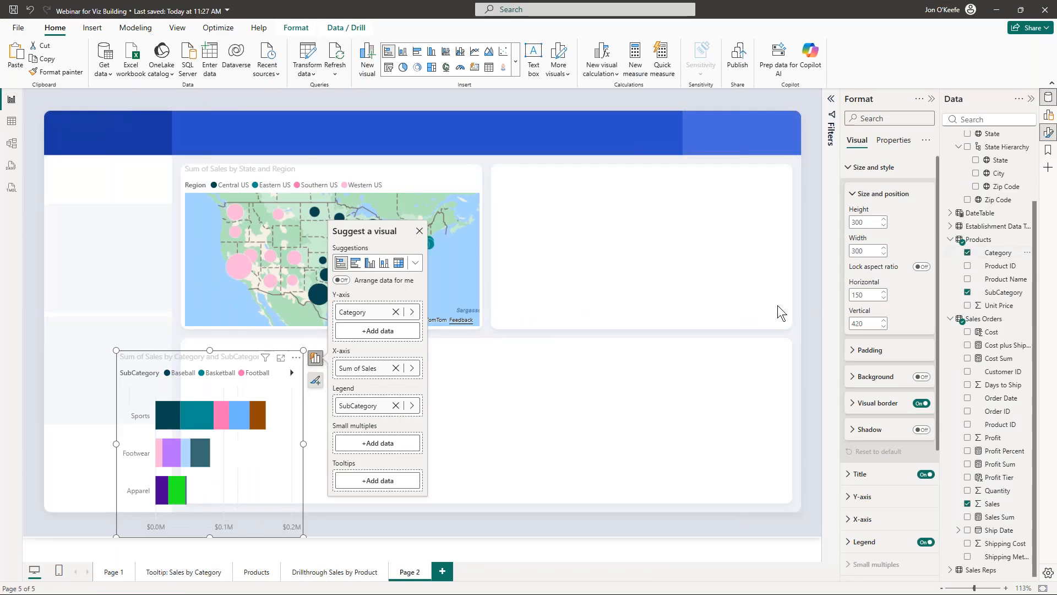
# Step: Move the bar chart into the white panel beside the map and resize it to about 471 wide by 265 high
pyautogui.moveTo(184, 358); pyautogui.dragTo(566, 172)
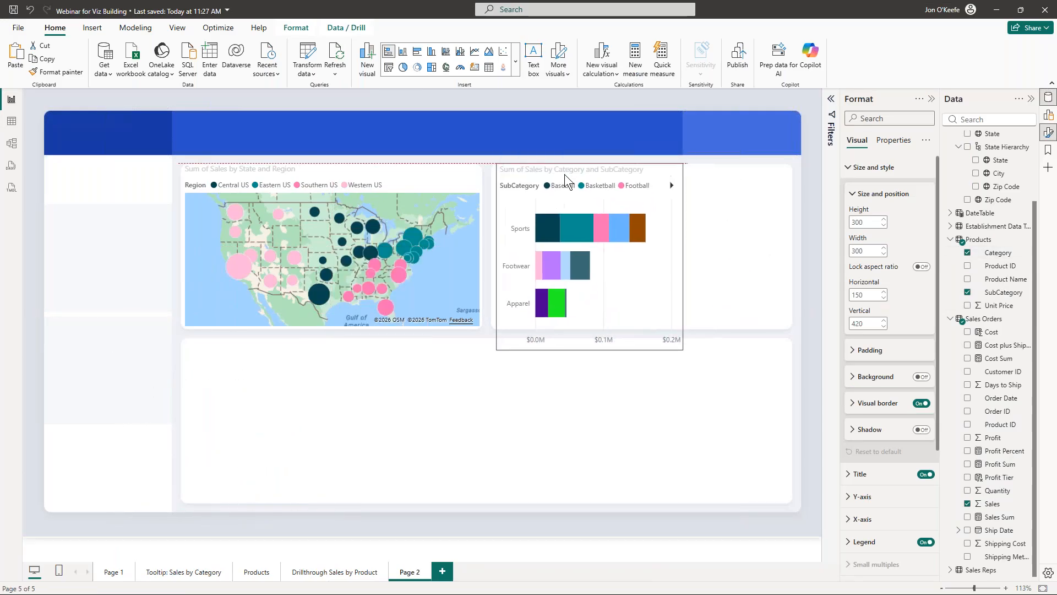
pyautogui.moveTo(589, 350); pyautogui.dragTo(590, 329)
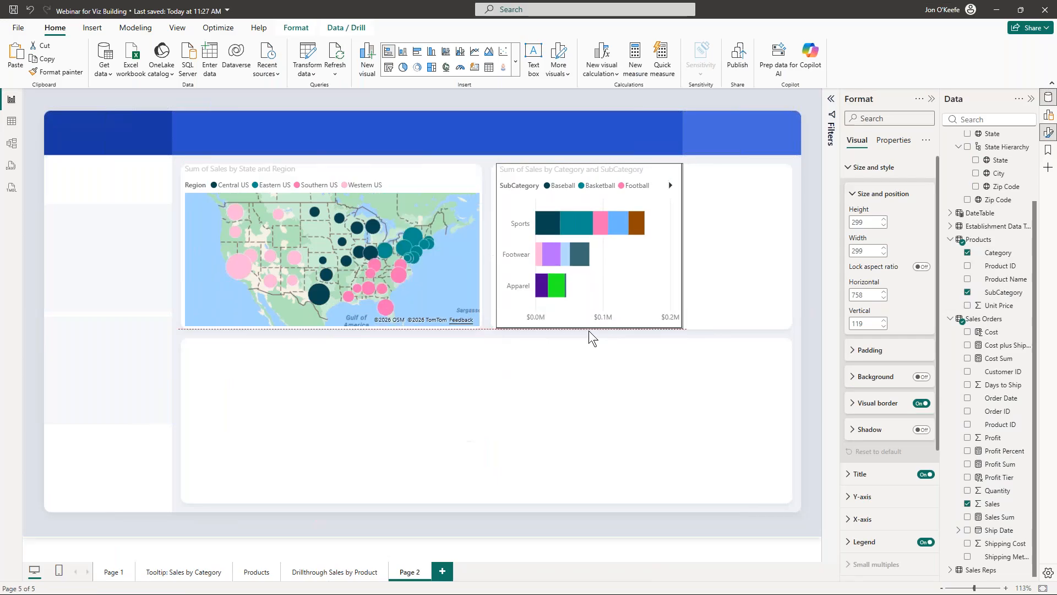
pyautogui.moveTo(684, 246); pyautogui.dragTo(790, 250)
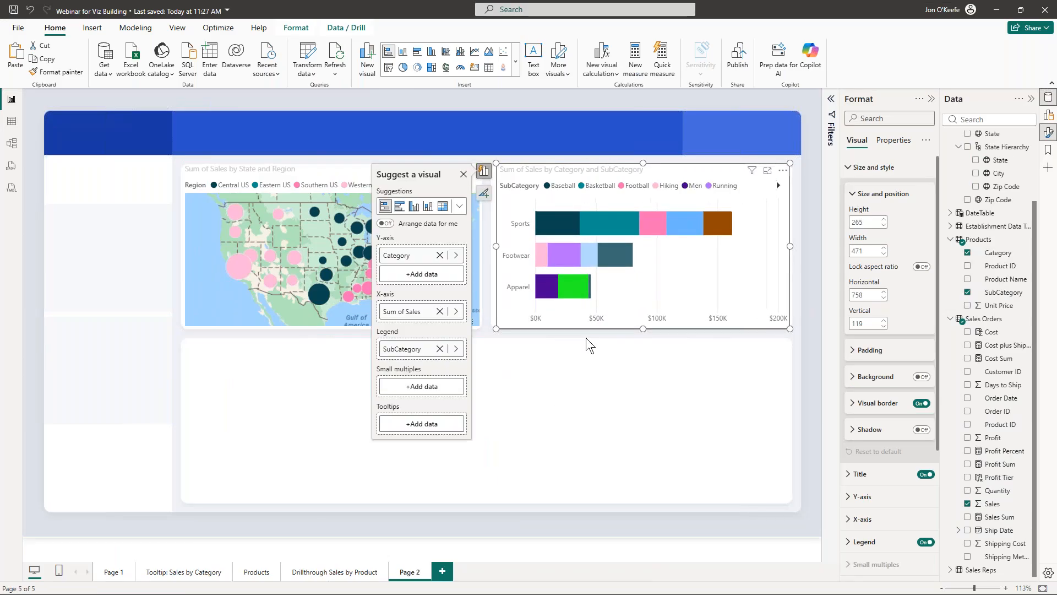
pyautogui.click(548, 416)
# Step: Turn off the visual border of the Category and SubCategory bar chart
pyautogui.click(779, 262)
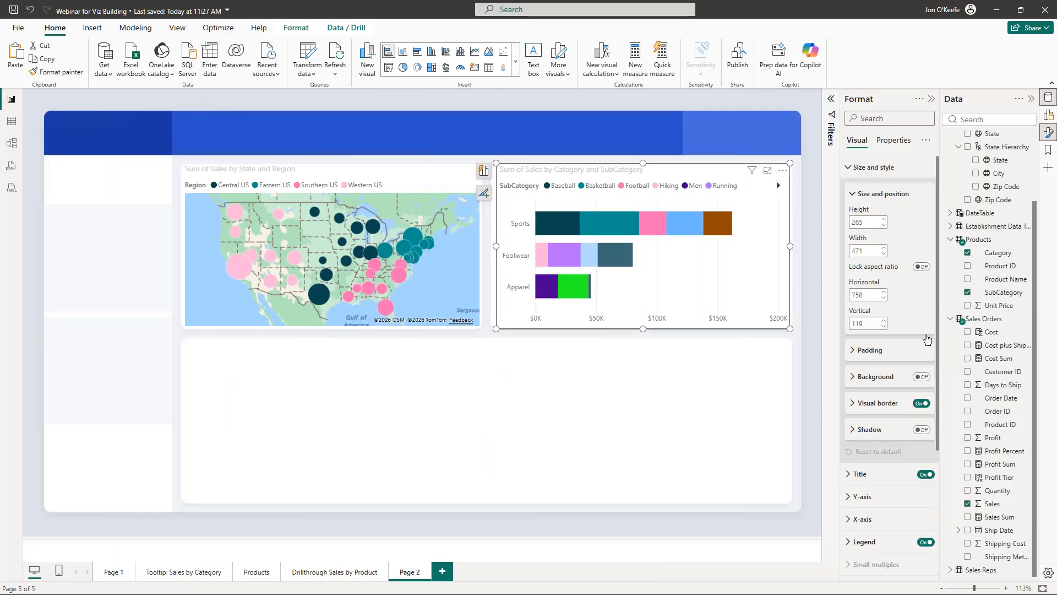
pyautogui.click(921, 403)
pyautogui.click(586, 429)
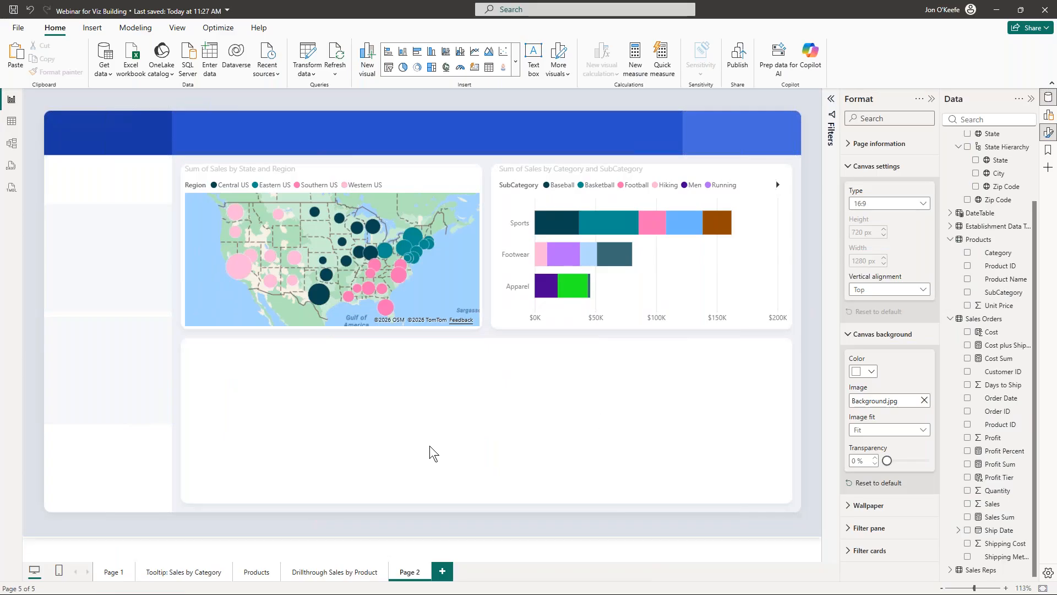
# Step: Cross-filter the sales map by the Sports Baseball segment, the Footwear Running segment and the whole Sports category
pyautogui.moveTo(556, 223)
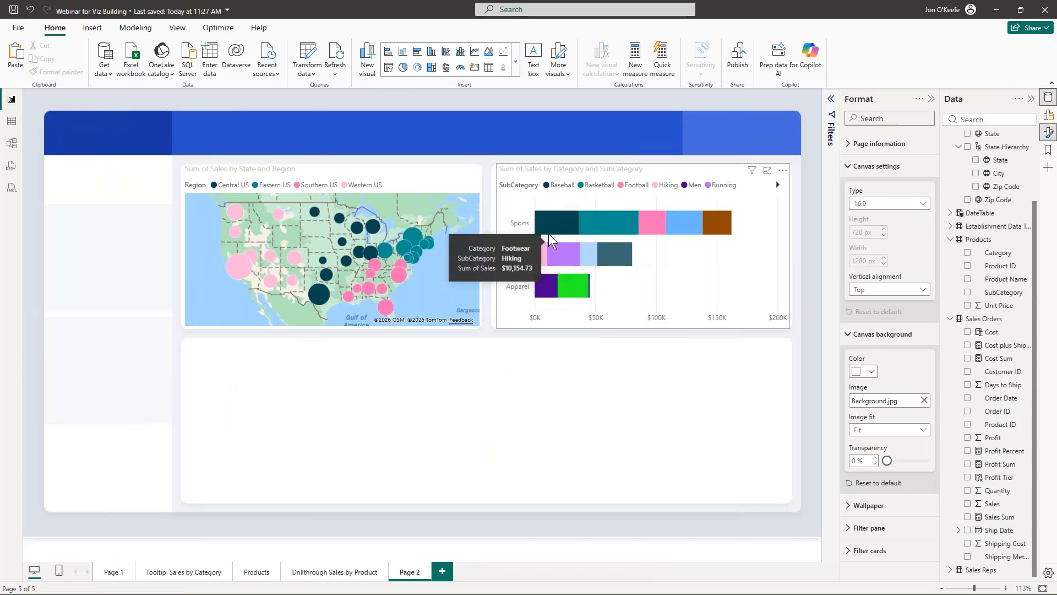
pyautogui.click(551, 224)
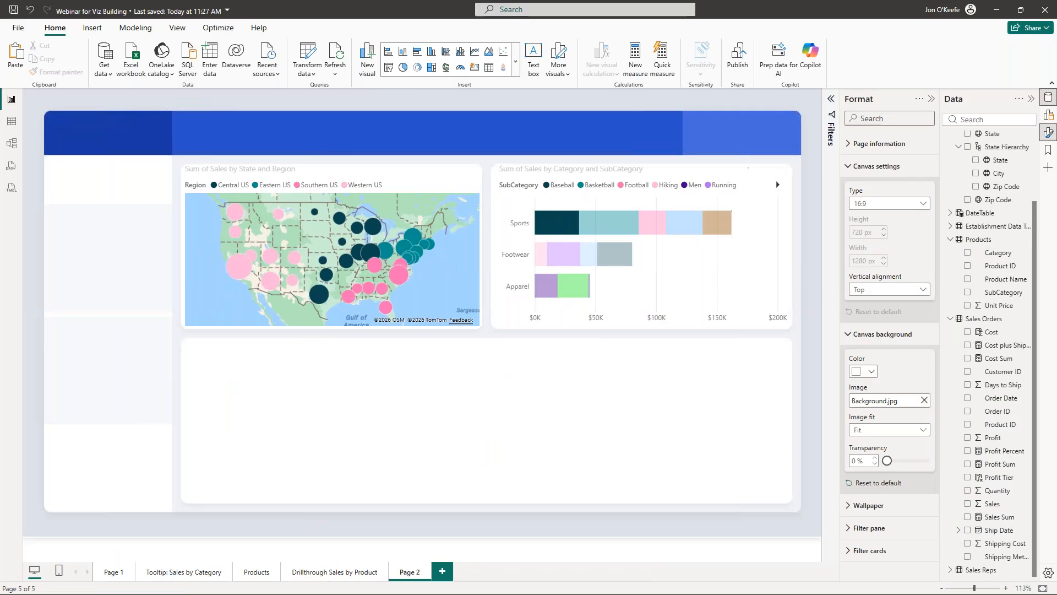
pyautogui.moveTo(234, 273)
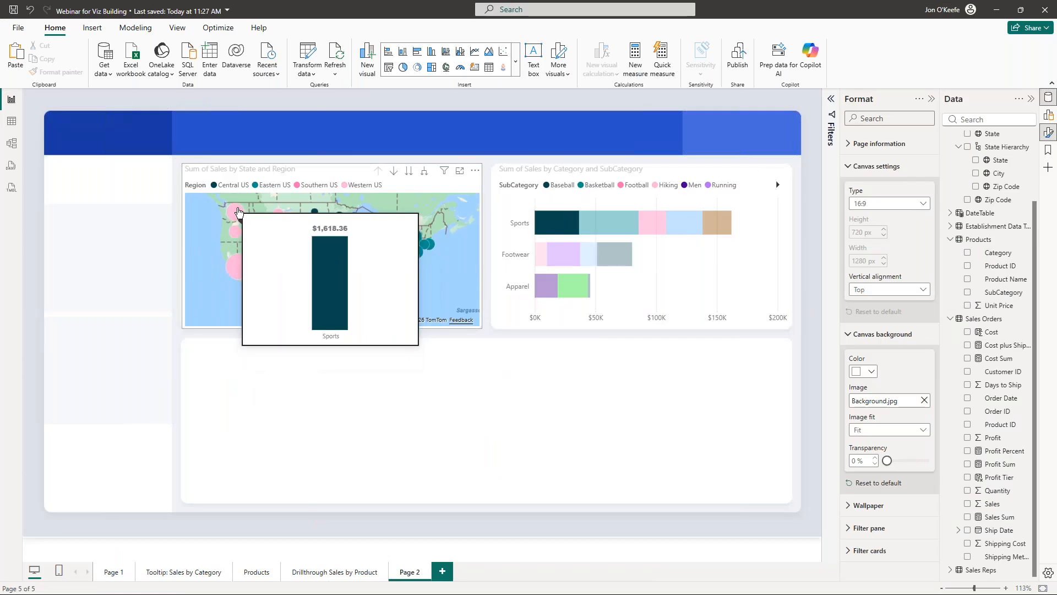
pyautogui.click(560, 258)
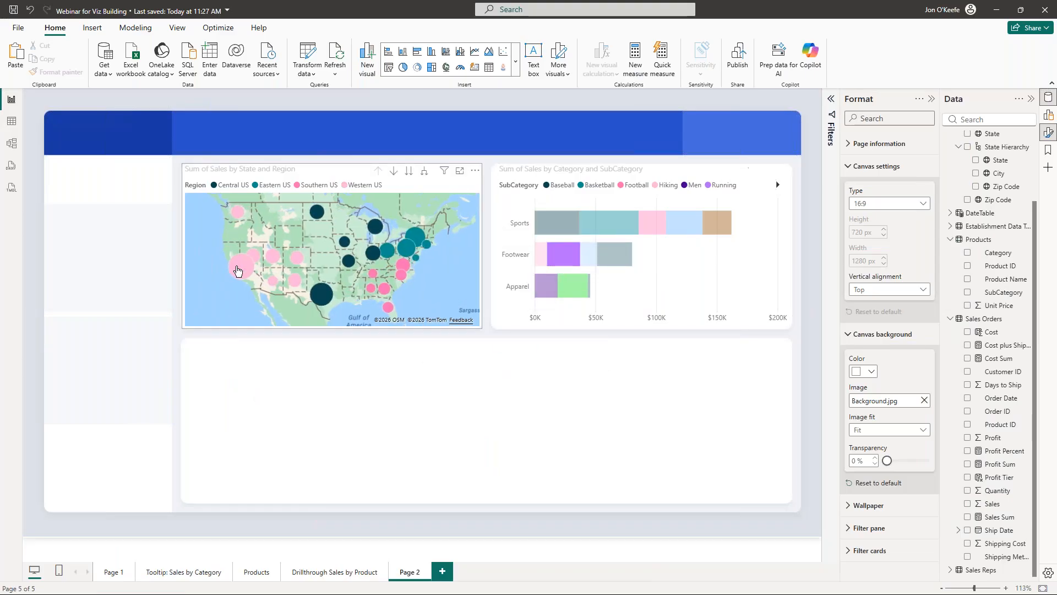
pyautogui.moveTo(319, 291)
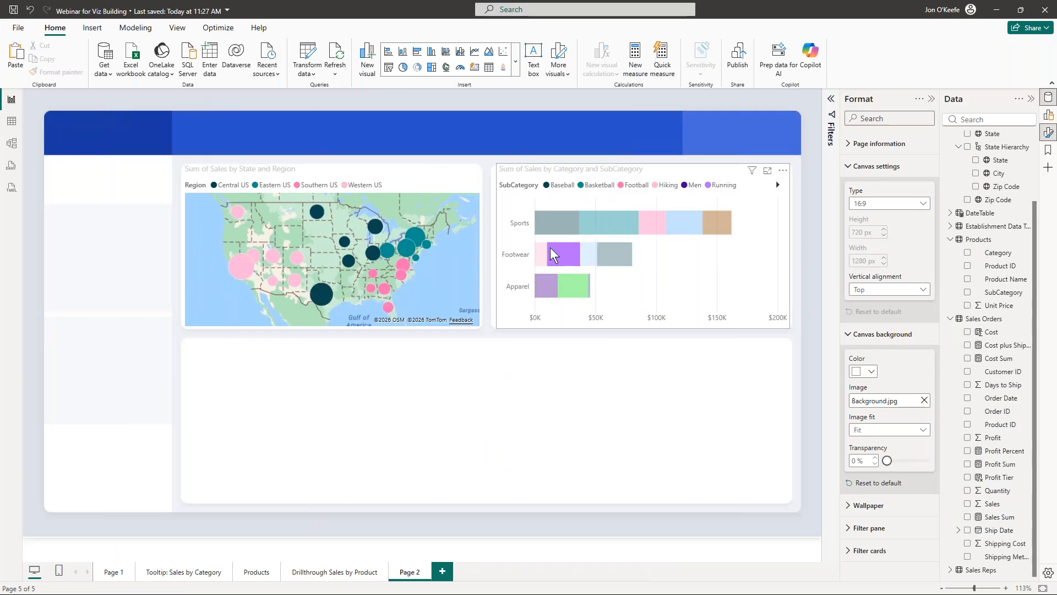
pyautogui.click(521, 222)
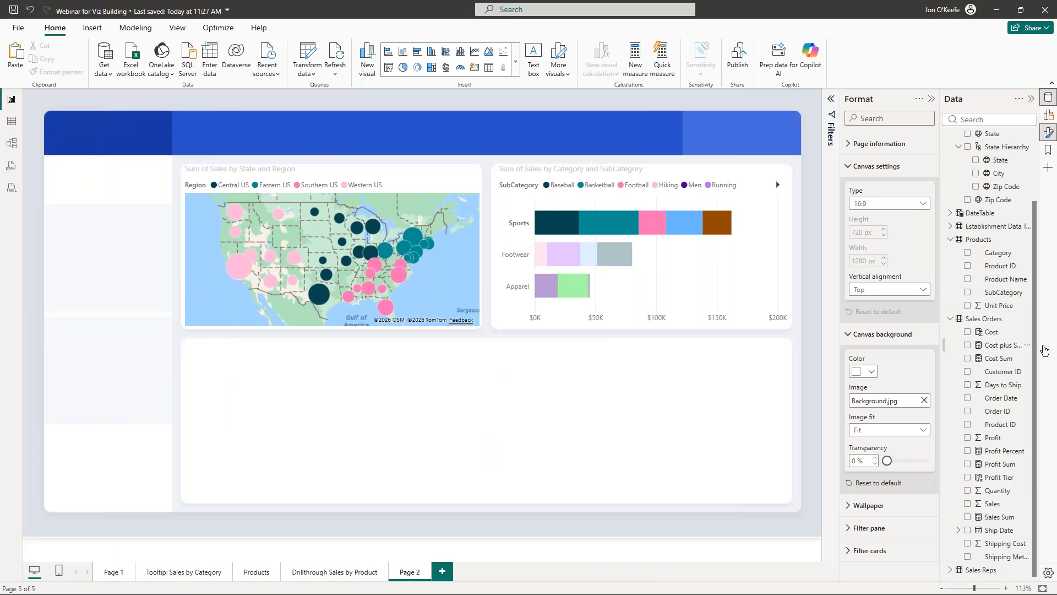
# Step: Add a line chart to Page 2 showing Sales over the DateTable's Date hierarchy
pyautogui.click(950, 213)
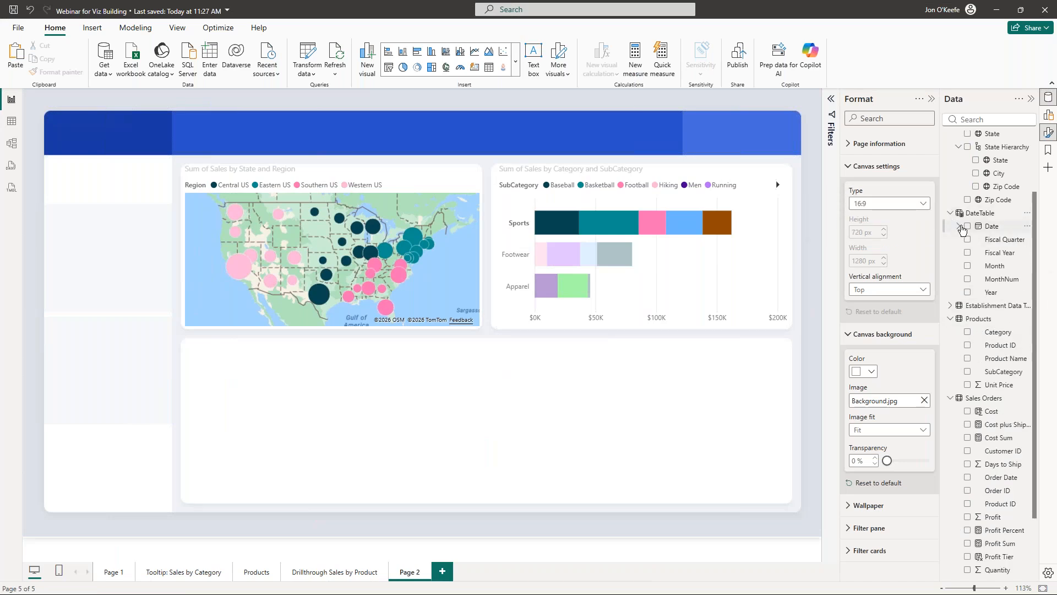
pyautogui.click(958, 227)
pyautogui.click(967, 226)
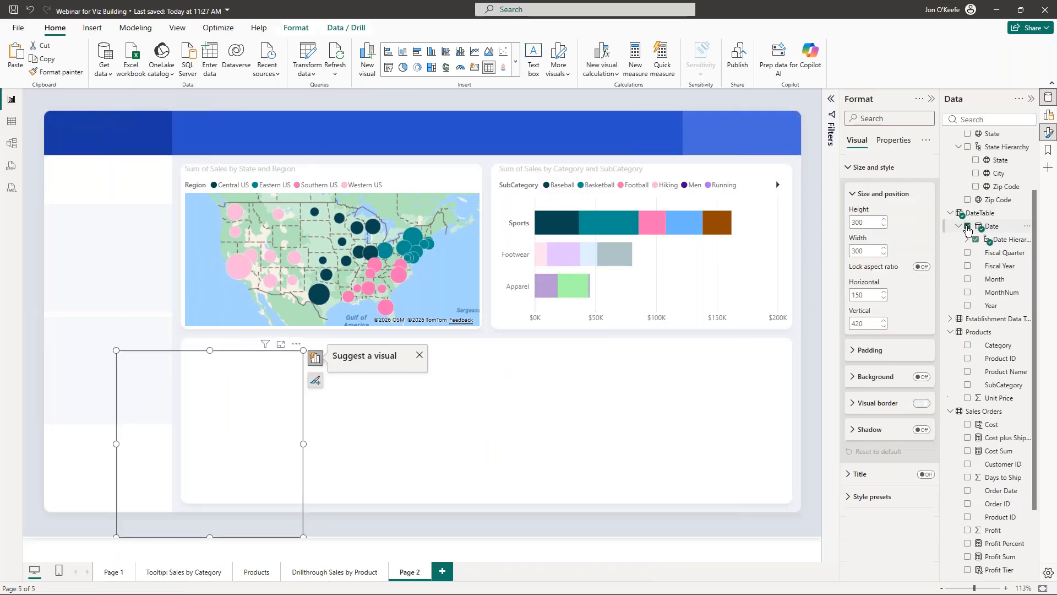
pyautogui.scroll(-3, 968, 505)
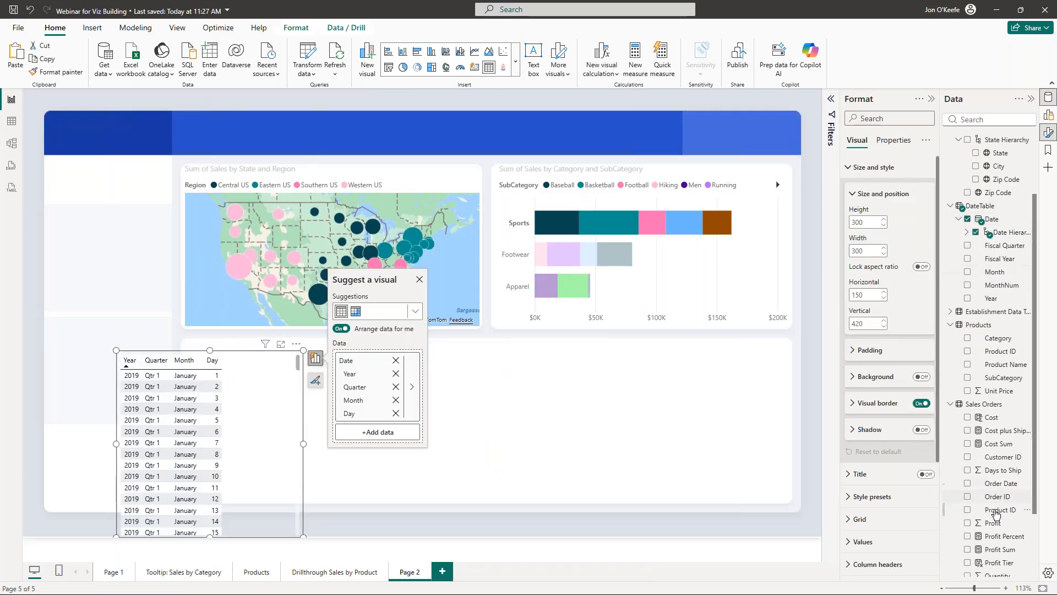
pyautogui.click(968, 504)
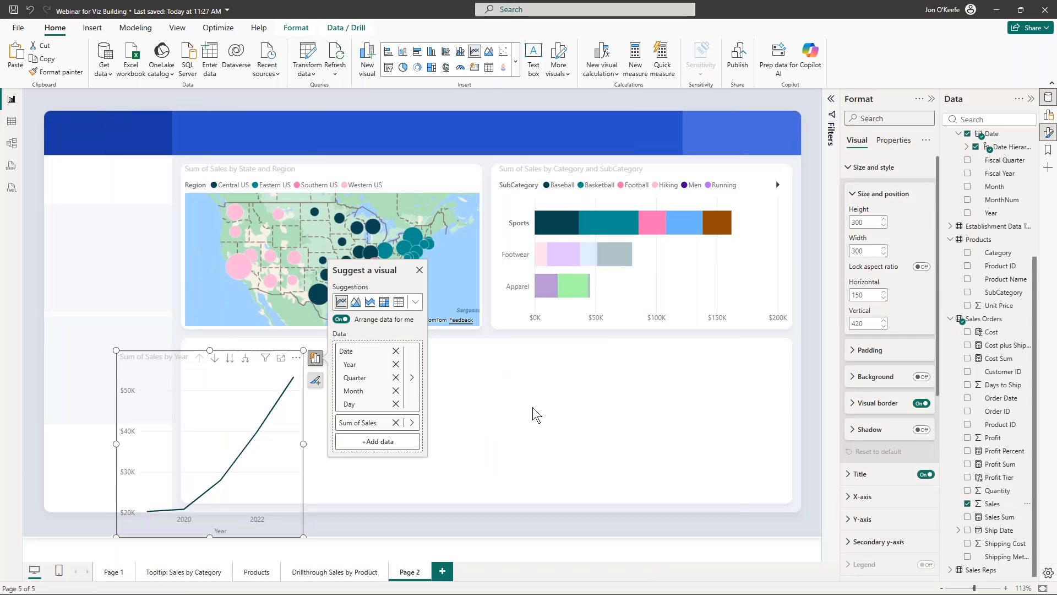
# Step: Split the sales line chart by Region and fit it into the lower white panel at about 974 wide by 279 high
pyautogui.scroll(5, 968, 210)
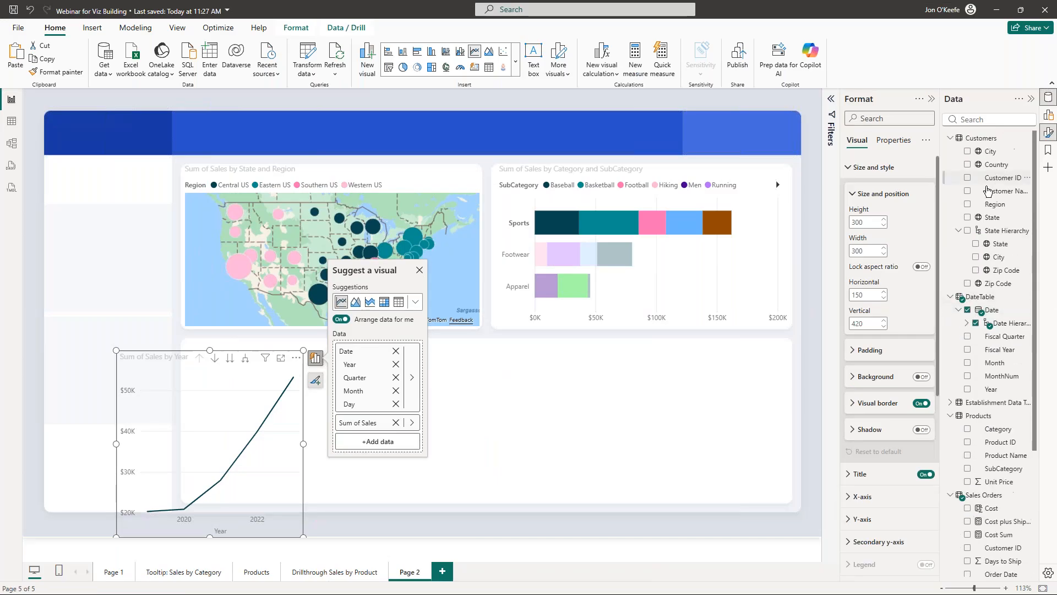
pyautogui.click(966, 206)
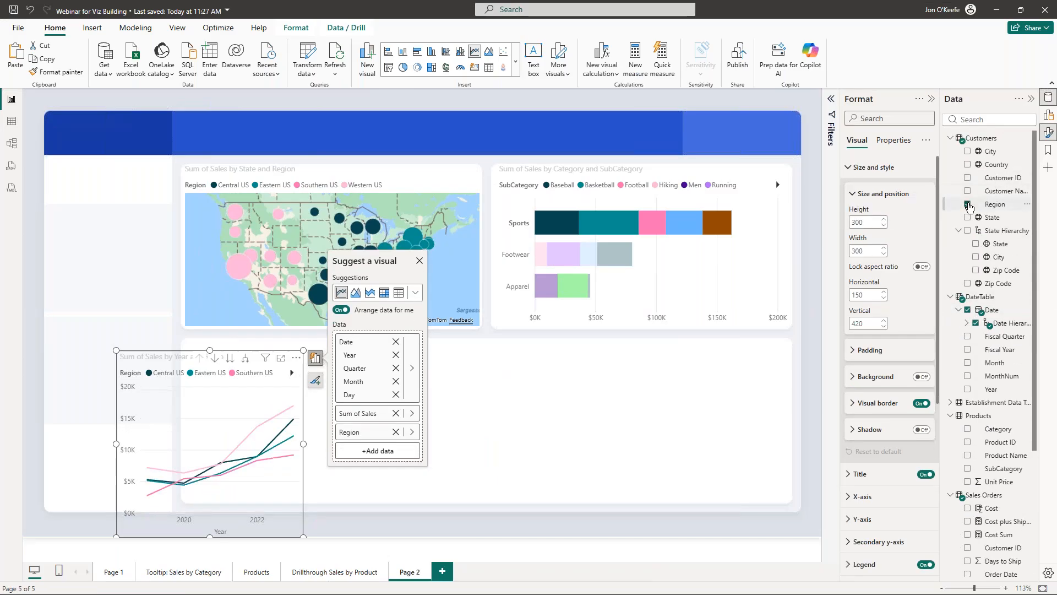
pyautogui.moveTo(295, 435); pyautogui.dragTo(788, 440)
pyautogui.moveTo(116, 441); pyautogui.dragTo(182, 440)
pyautogui.moveTo(477, 359)
pyautogui.mouseDown()
pyautogui.moveTo(488, 337)
pyautogui.moveTo(485, 351)
pyautogui.mouseUp()
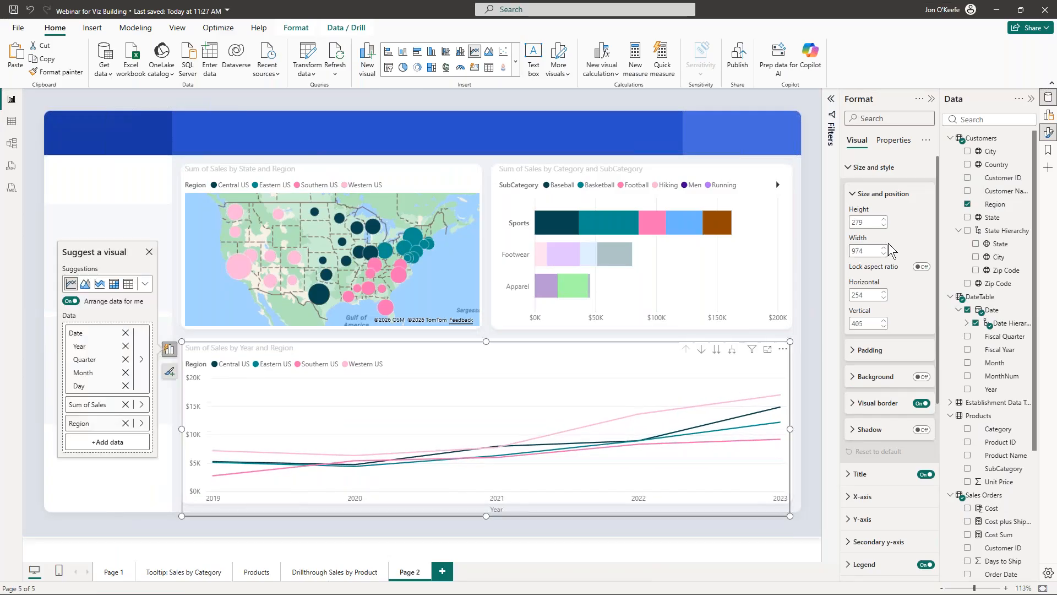
# Step: Turn off the visual border of the sales line chart
pyautogui.click(920, 404)
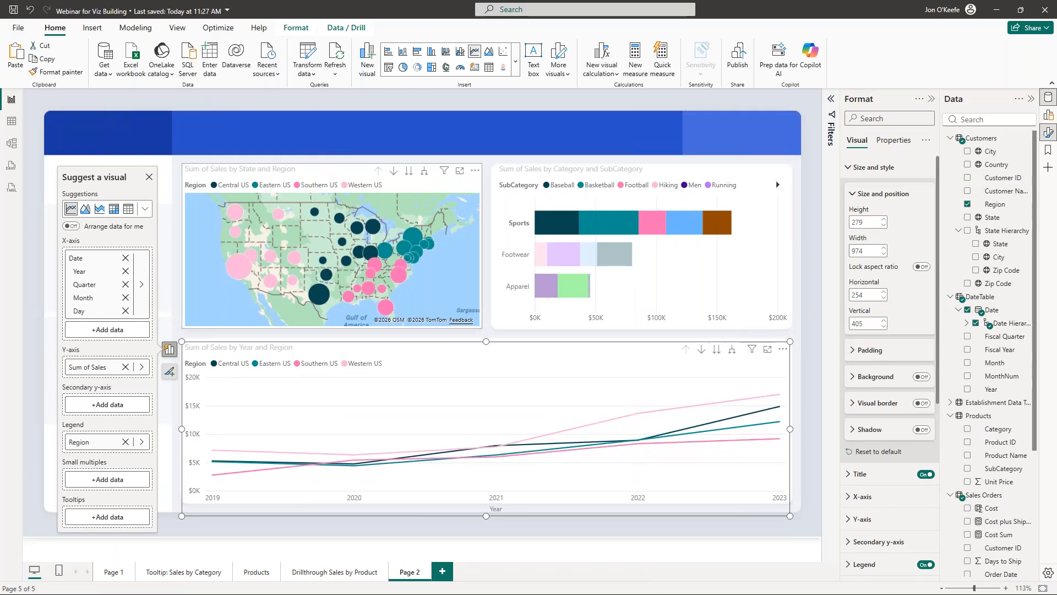
pyautogui.click(157, 134)
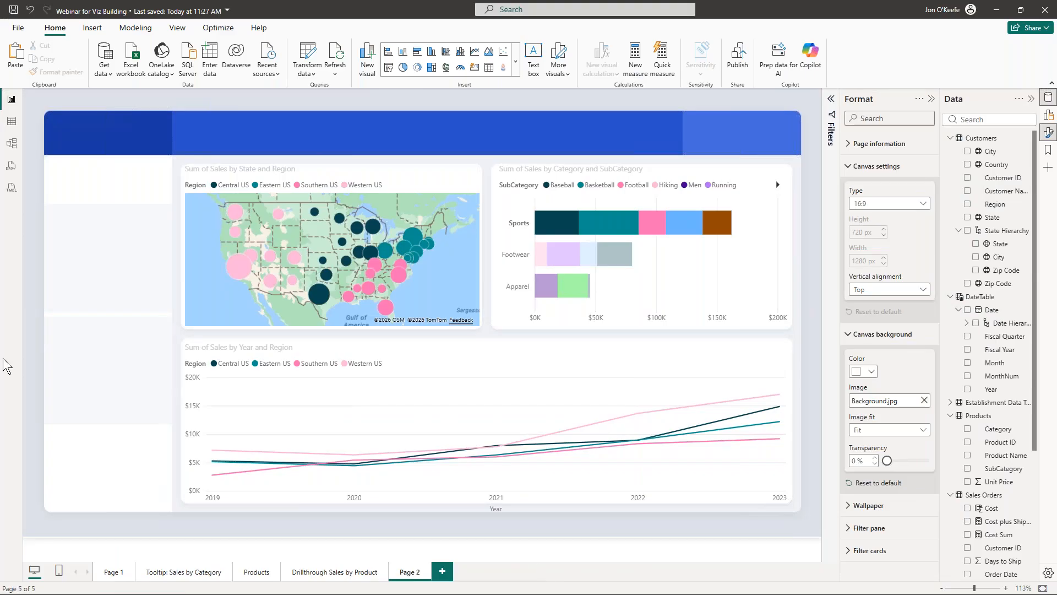
# Step: Add a new report page and insert a plain rectangle shape on it
pyautogui.click(442, 573)
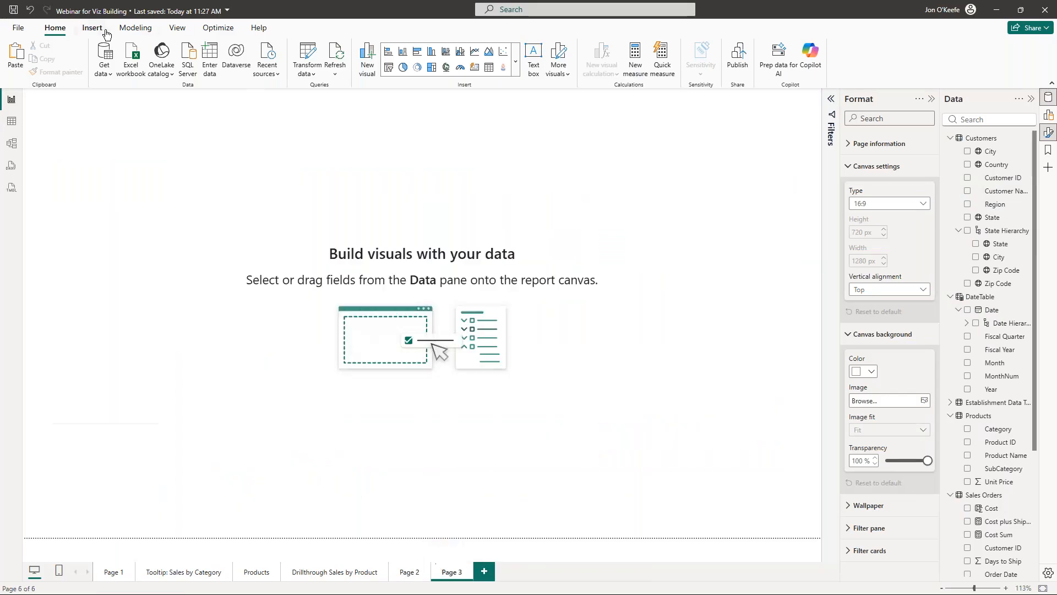
pyautogui.click(92, 28)
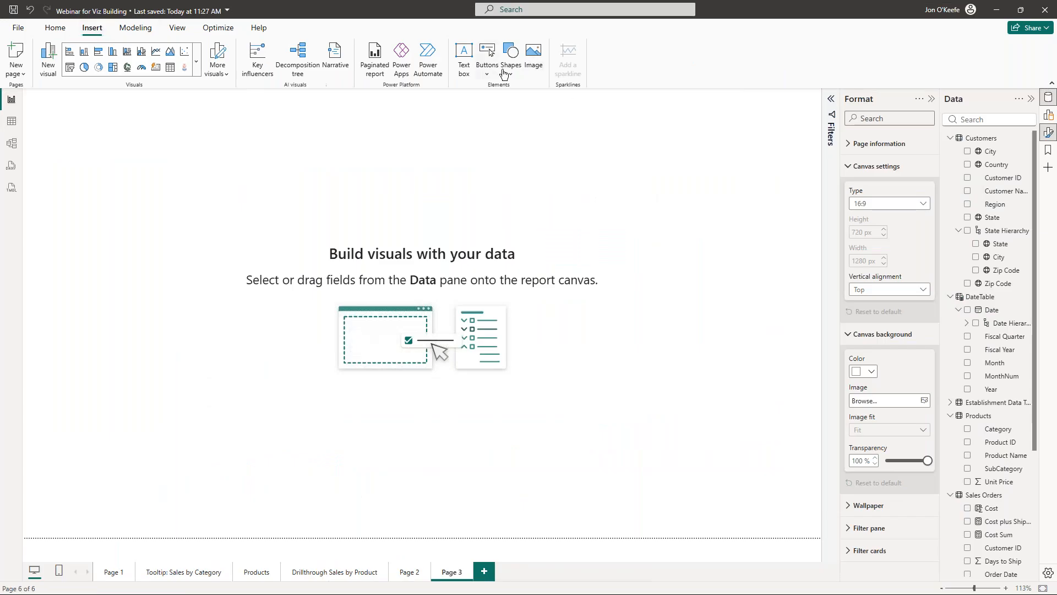
pyautogui.click(508, 70)
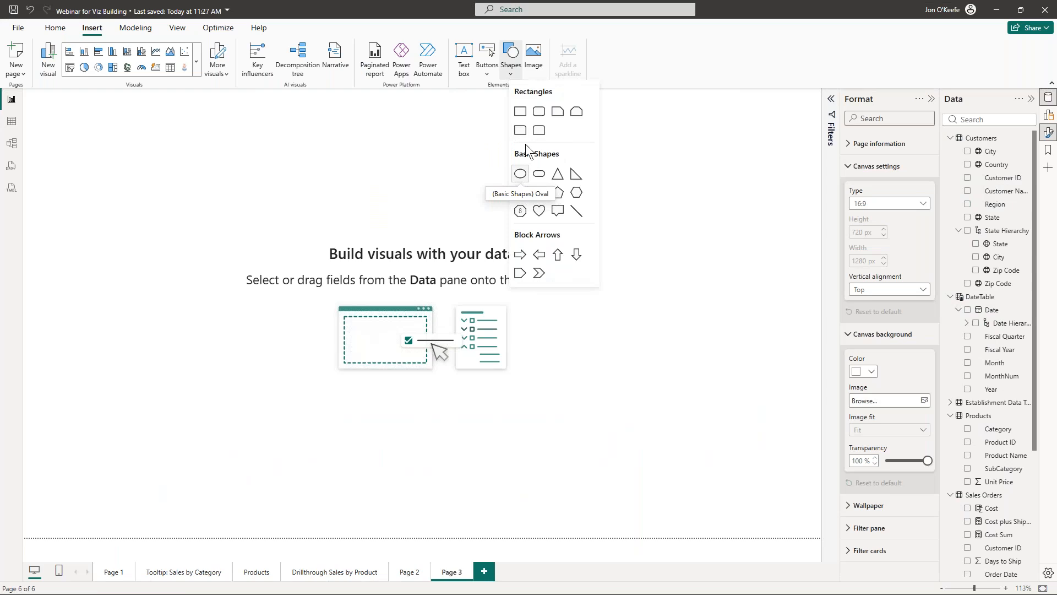
pyautogui.click(521, 112)
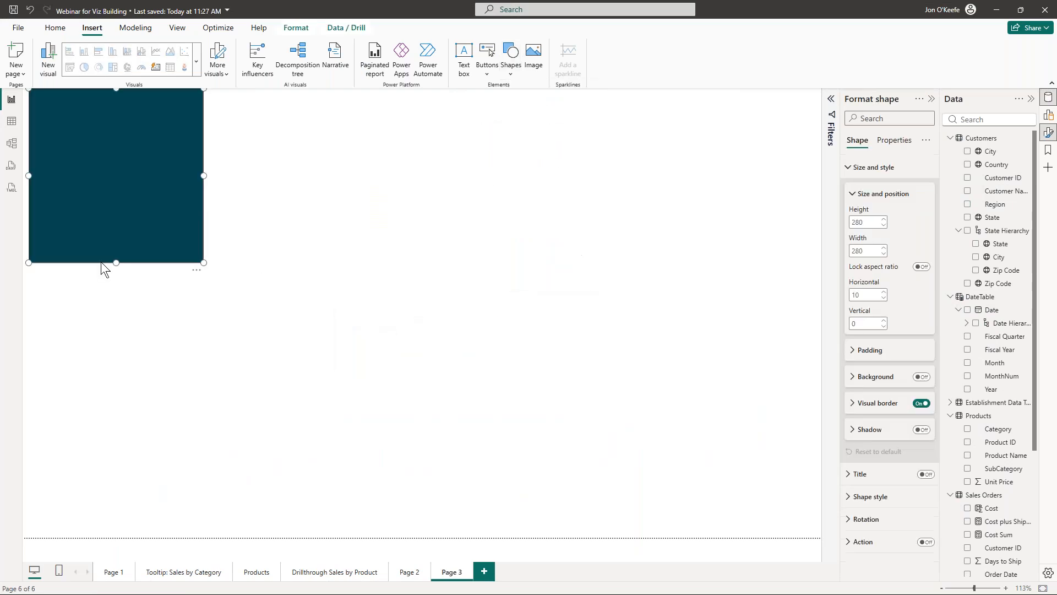
# Step: Turn the rectangle into a full-height sidebar along the page's left edge, 180 wide by 720 high
pyautogui.moveTo(116, 263); pyautogui.dragTo(84, 538)
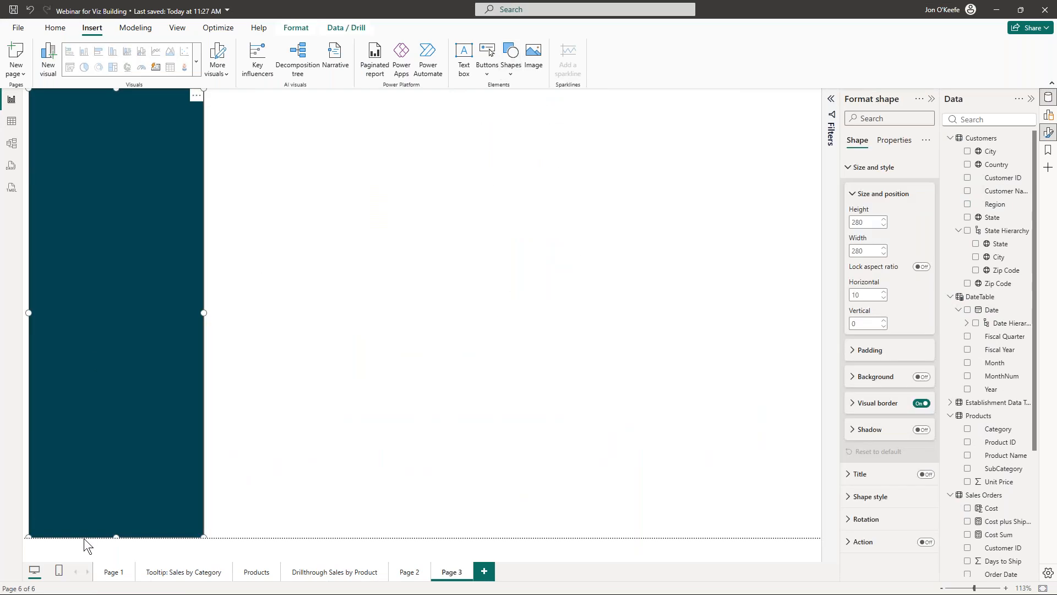
pyautogui.moveTo(97, 355); pyautogui.dragTo(70, 355)
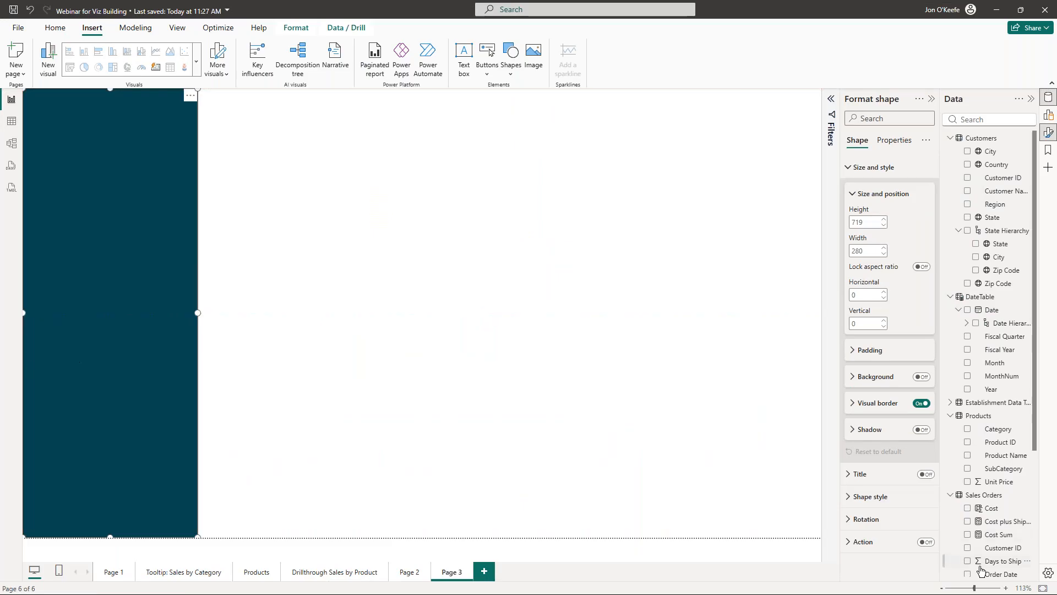
pyautogui.click(943, 589)
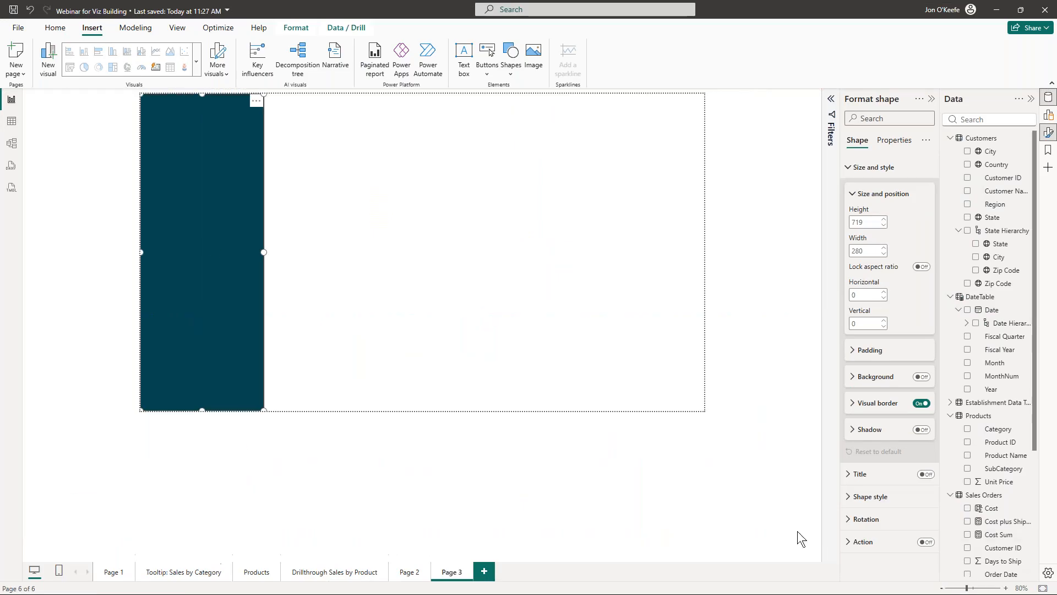
pyautogui.moveTo(262, 253); pyautogui.dragTo(220, 255)
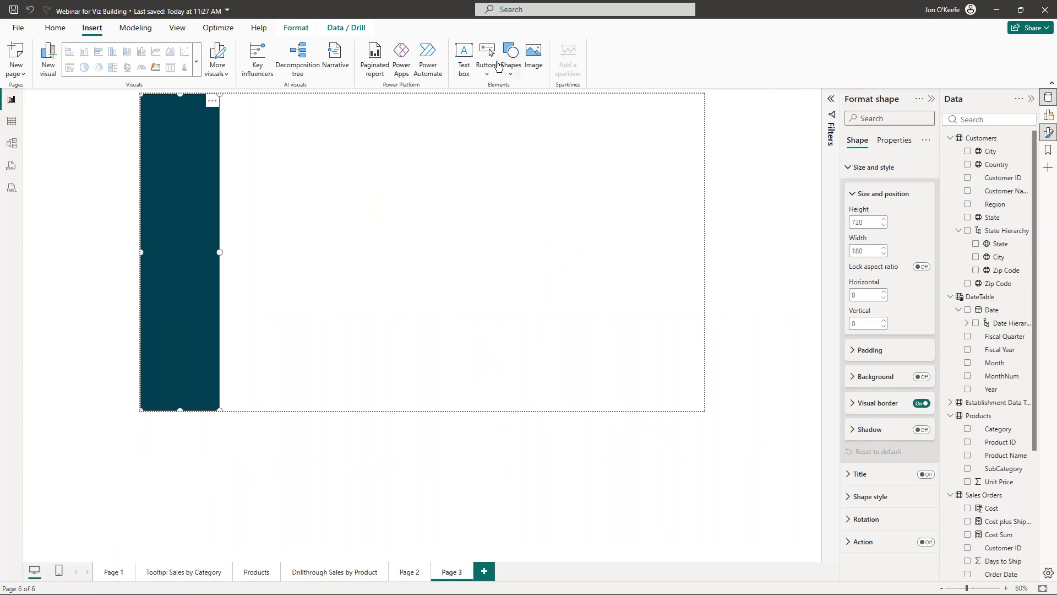
# Step: Insert a second rectangle as a header band along the page's top edge, about 1217 wide by 108 high, overlapping the sidebar
pyautogui.click(507, 75)
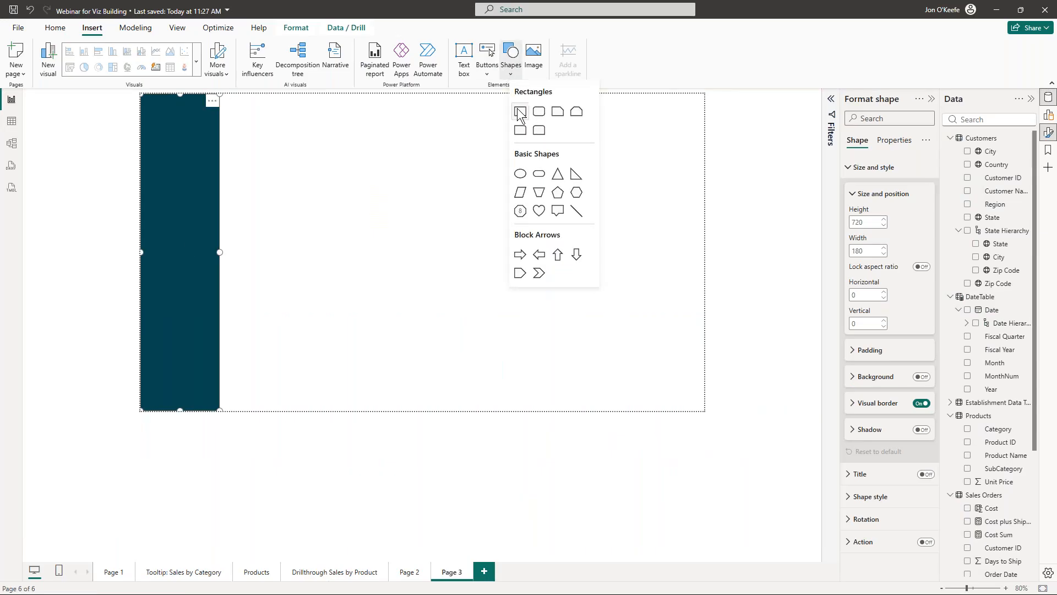
pyautogui.click(518, 110)
pyautogui.moveTo(285, 408); pyautogui.dragTo(168, 116)
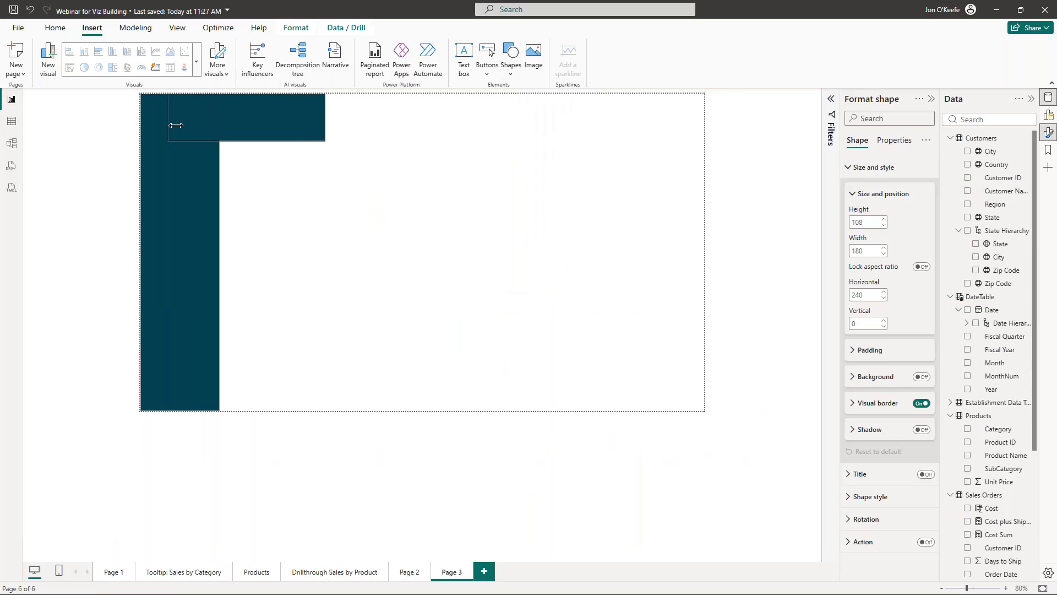
pyautogui.moveTo(325, 114); pyautogui.dragTo(710, 132)
pyautogui.click(425, 256)
pyautogui.click(355, 136)
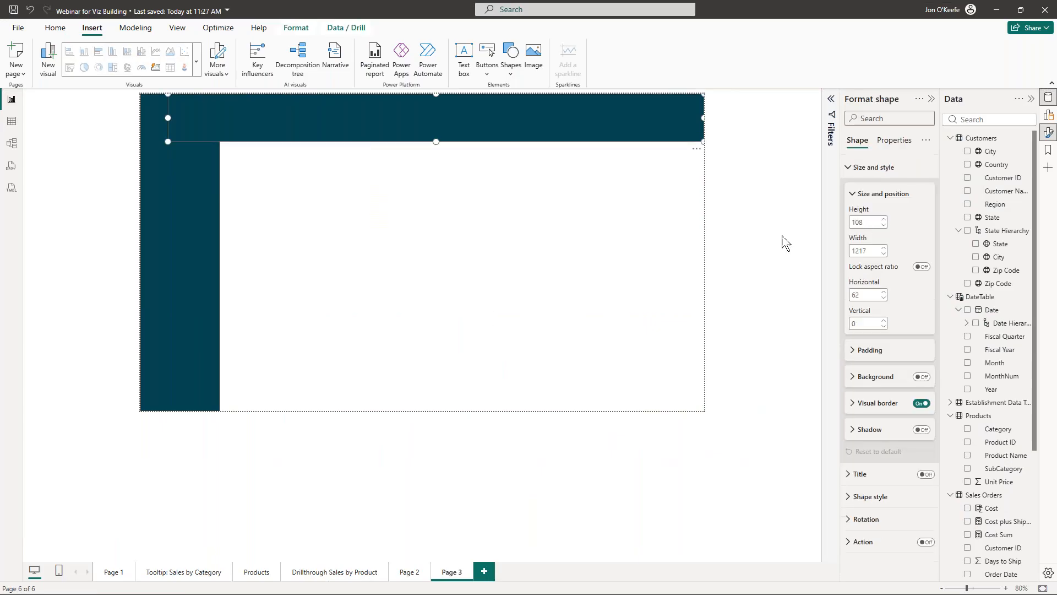
# Step: Turn off the visual border of both the header band and the sidebar rectangle
pyautogui.click(925, 405)
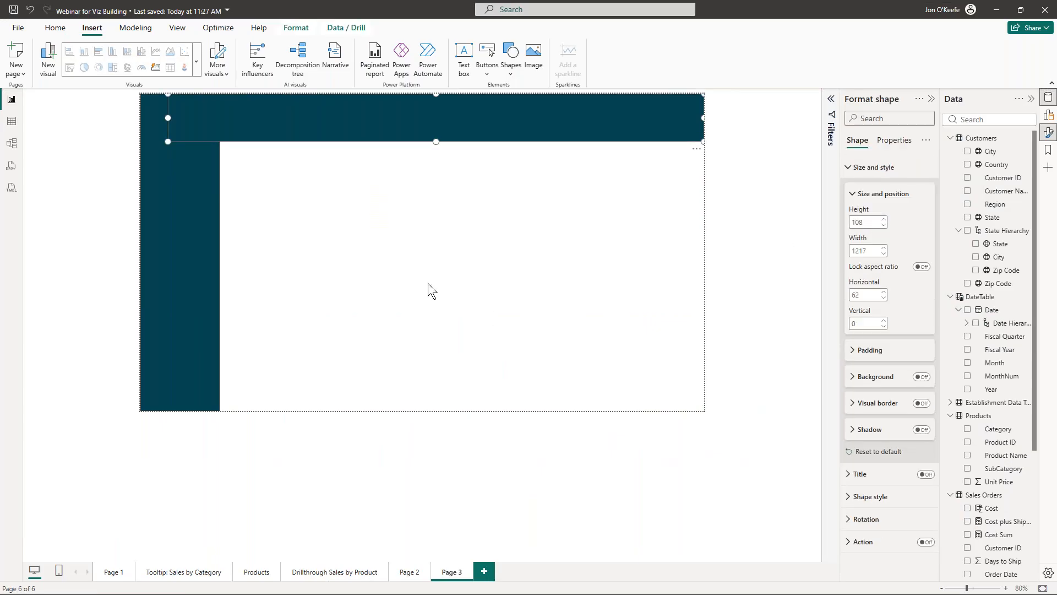
pyautogui.click(189, 272)
pyautogui.click(921, 403)
pyautogui.click(443, 313)
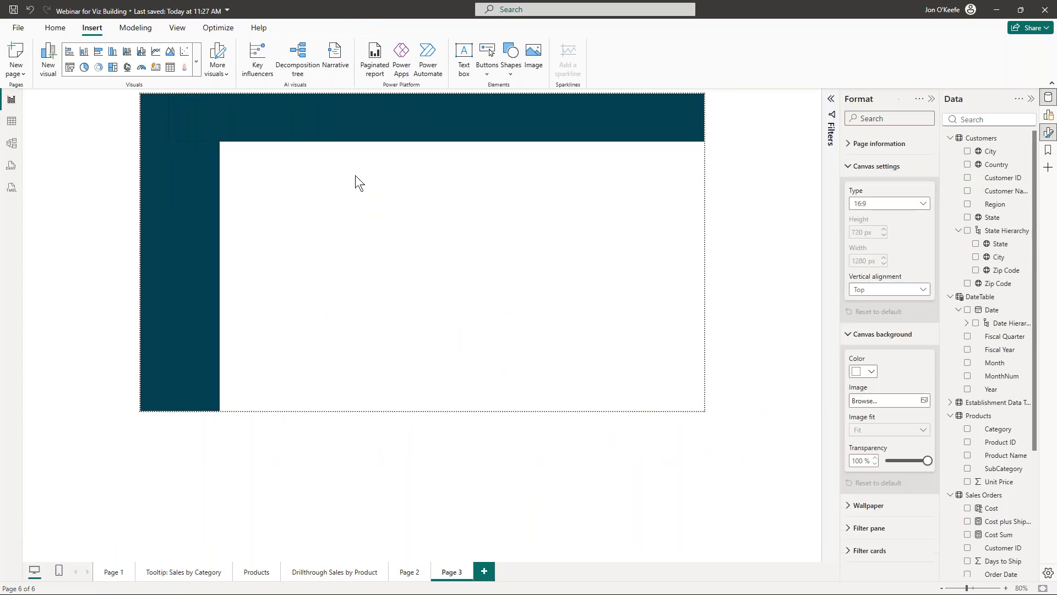
pyautogui.click(299, 123)
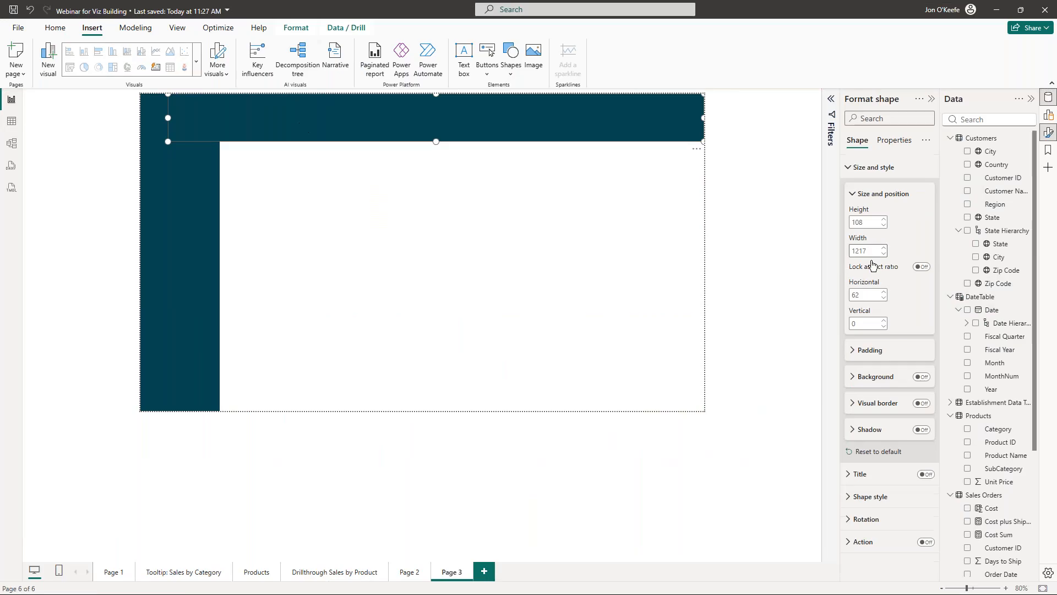
pyautogui.click(847, 174)
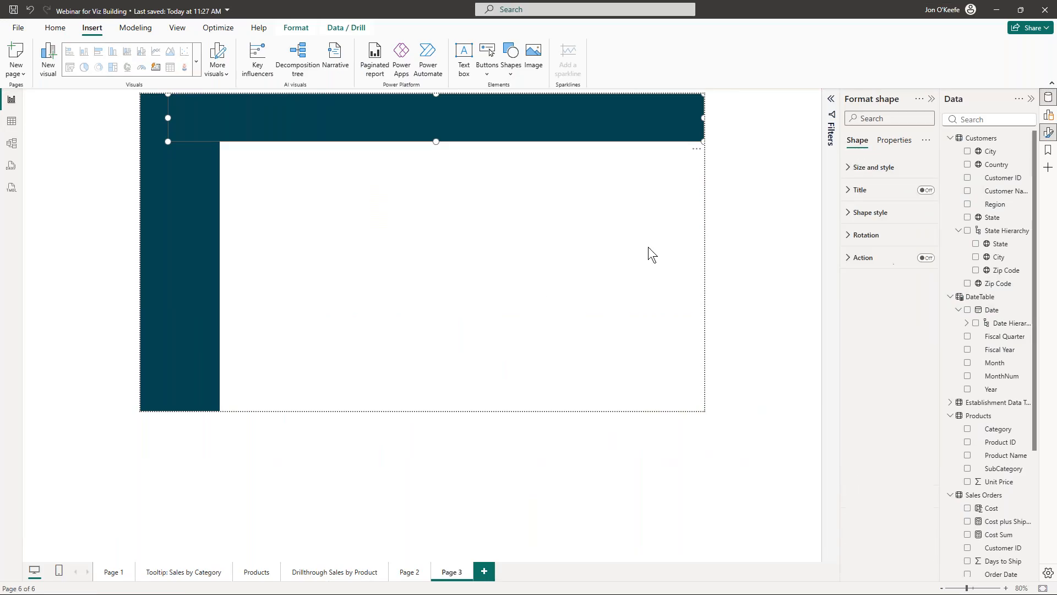
pyautogui.click(528, 294)
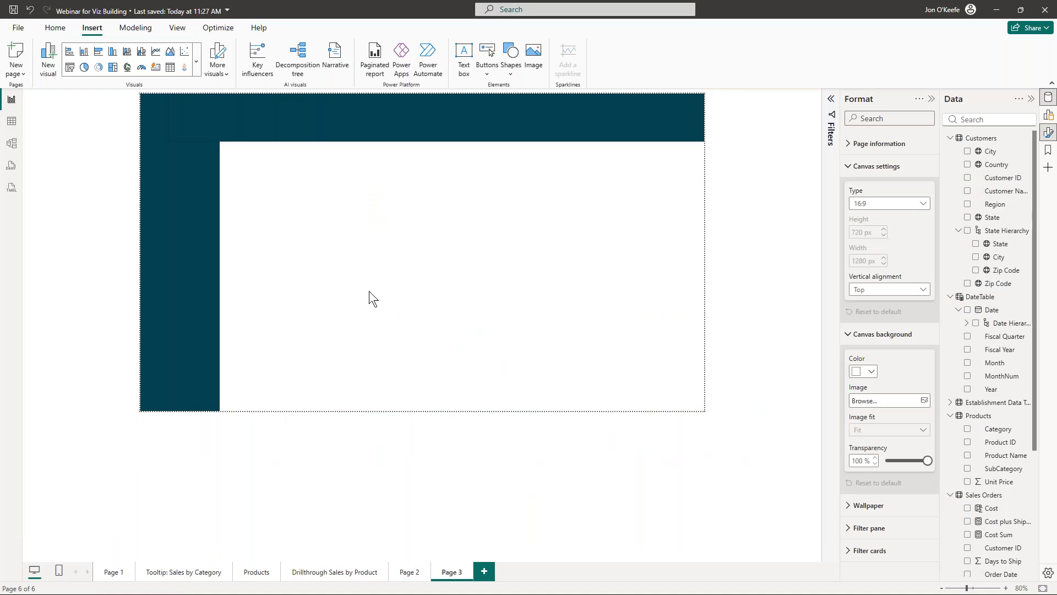
# Step: Return to Page 2 and add a slicer based on the Customers table's Region field
pyautogui.click(409, 572)
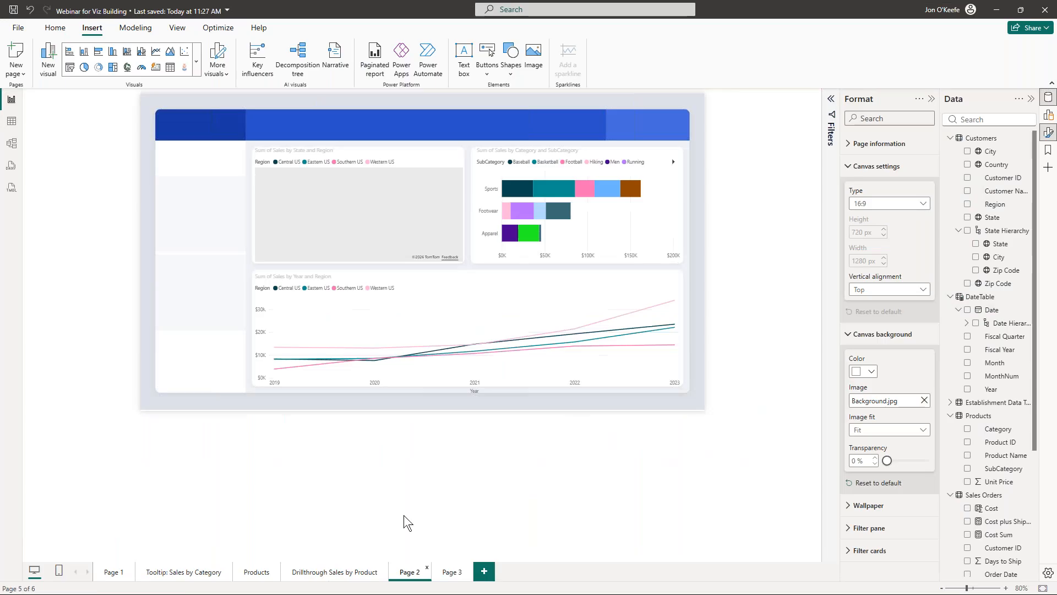
pyautogui.click(1006, 588)
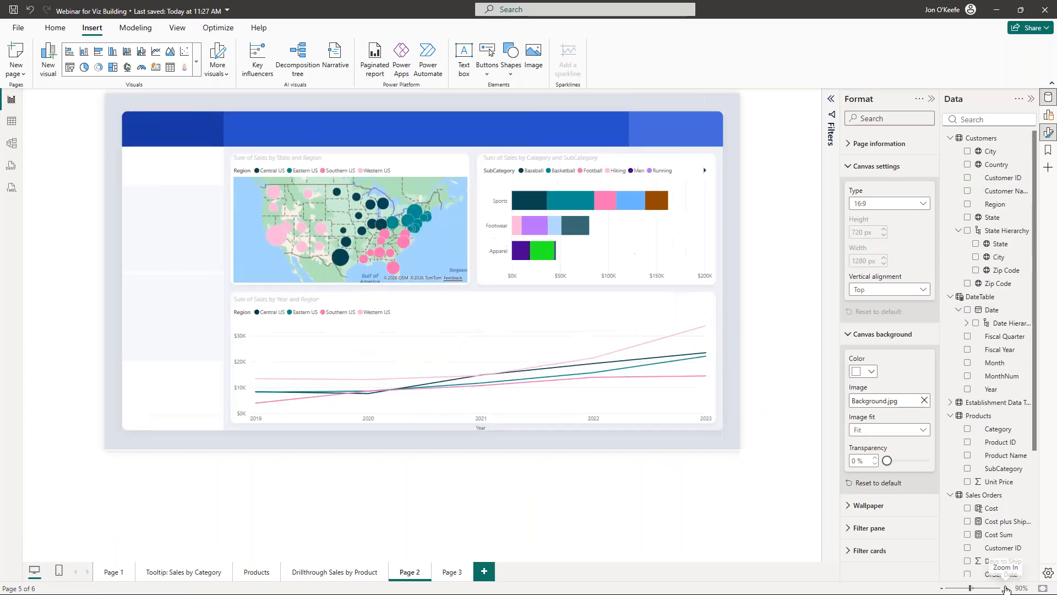
pyautogui.click(1006, 588)
pyautogui.click(1006, 588)
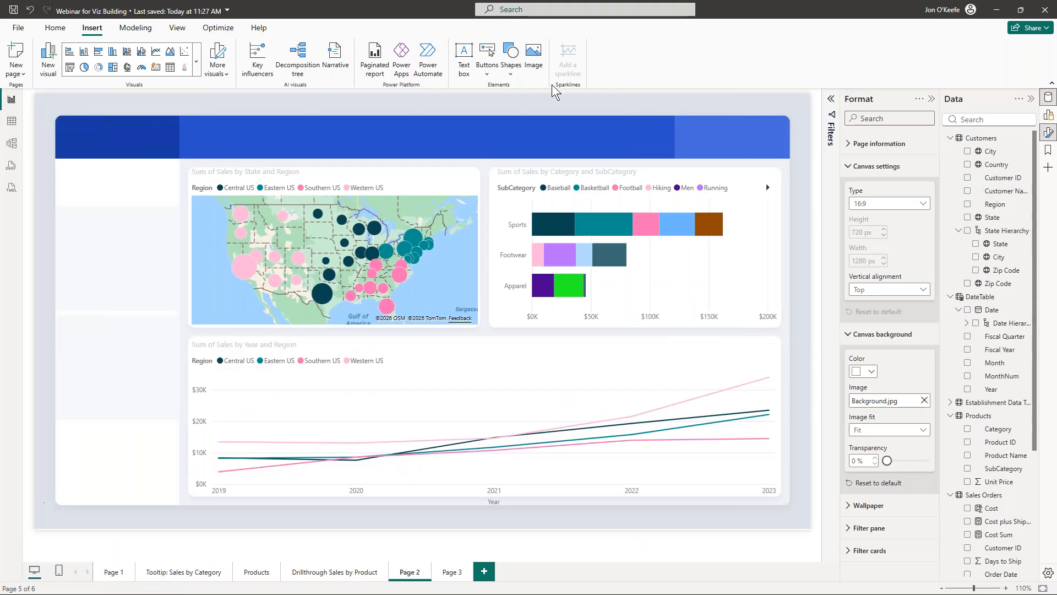
pyautogui.click(55, 32)
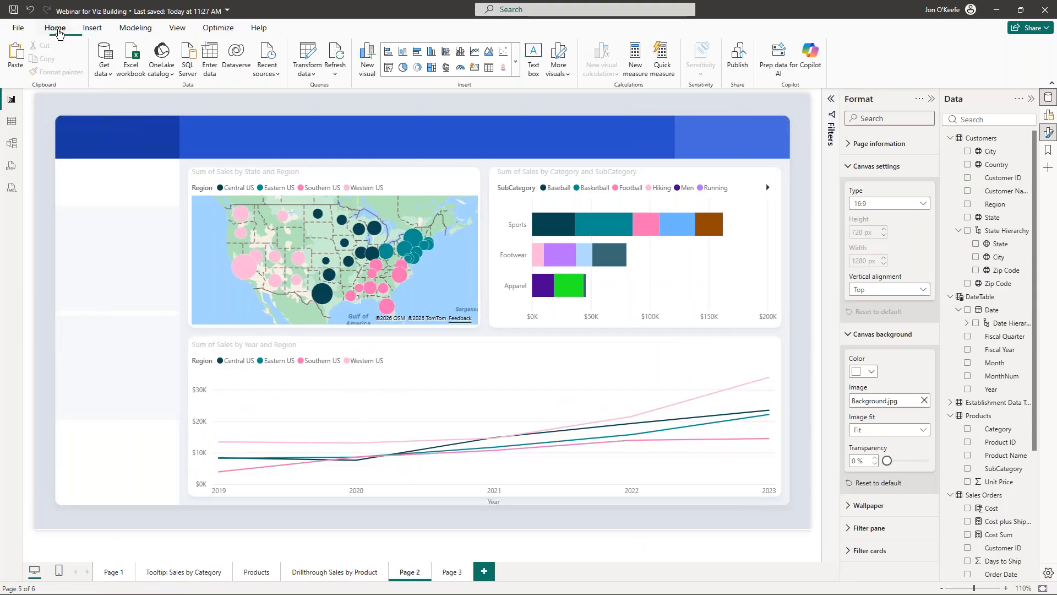
pyautogui.click(516, 56)
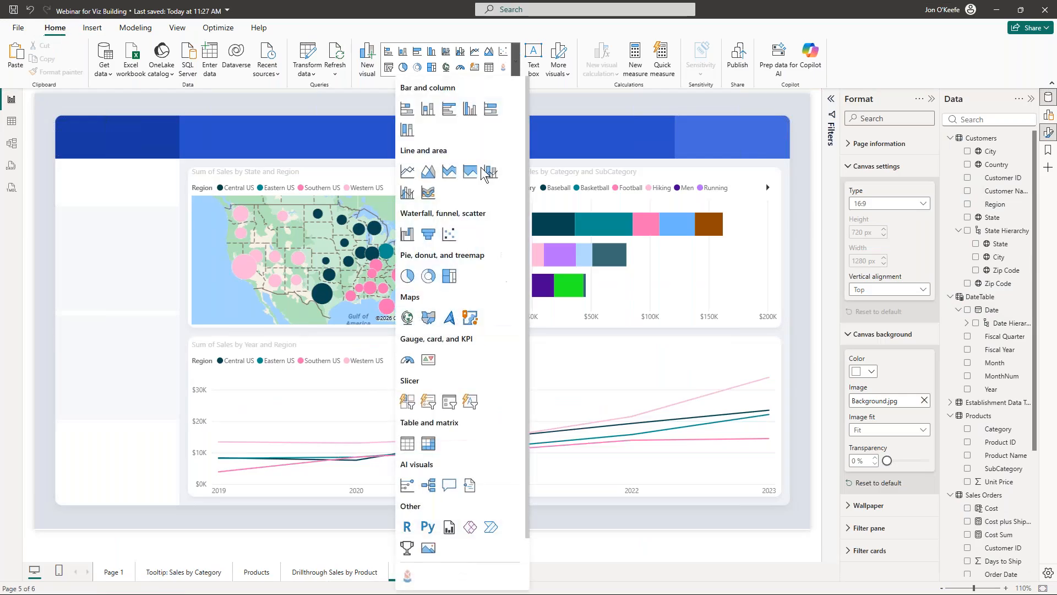
pyautogui.click(450, 403)
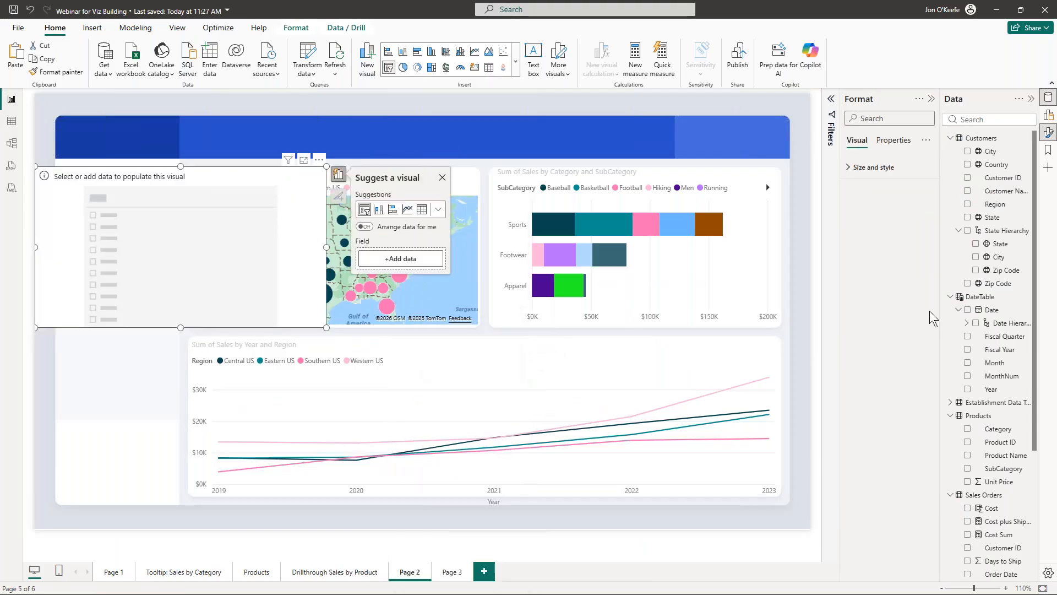
pyautogui.moveTo(995, 204); pyautogui.dragTo(184, 240)
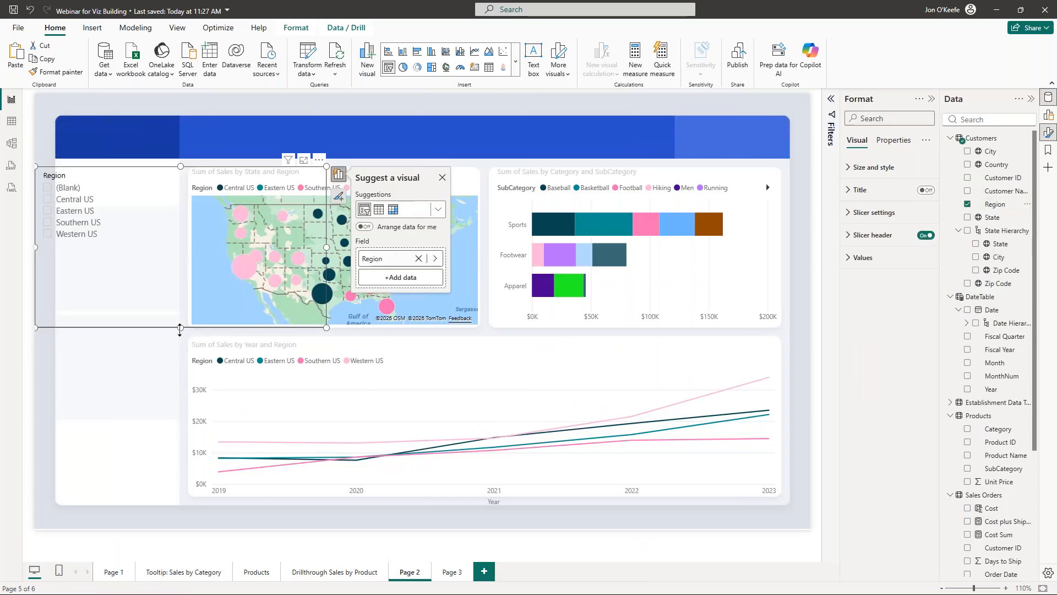
# Step: Move the Region slicer into the blue header band above the bar chart and resize it to about 481 wide by 66 high
pyautogui.moveTo(180, 328); pyautogui.dragTo(189, 238)
pyautogui.moveTo(135, 170); pyautogui.dragTo(636, 111)
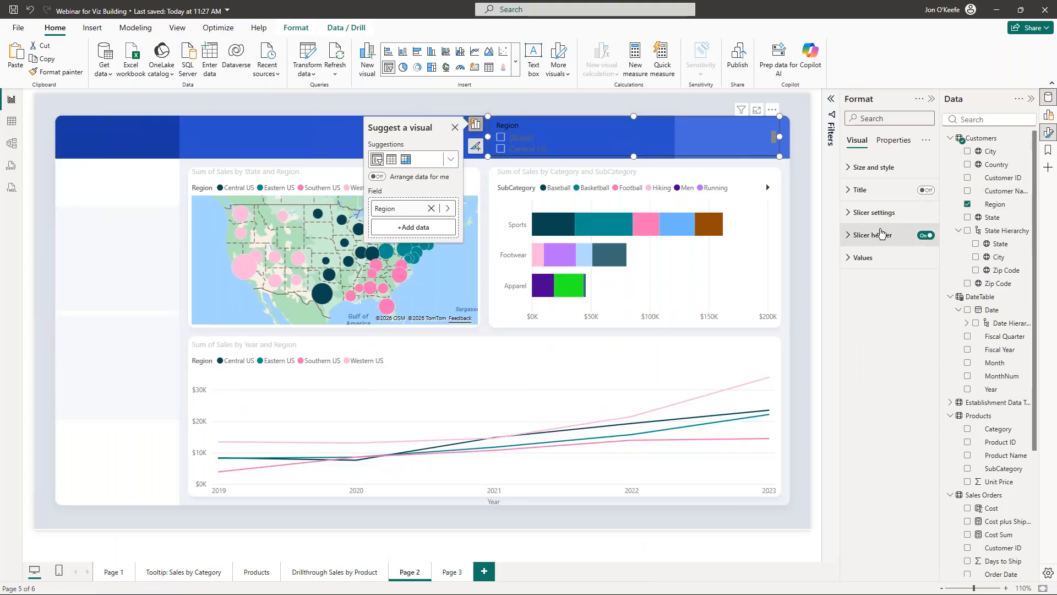
pyautogui.click(849, 168)
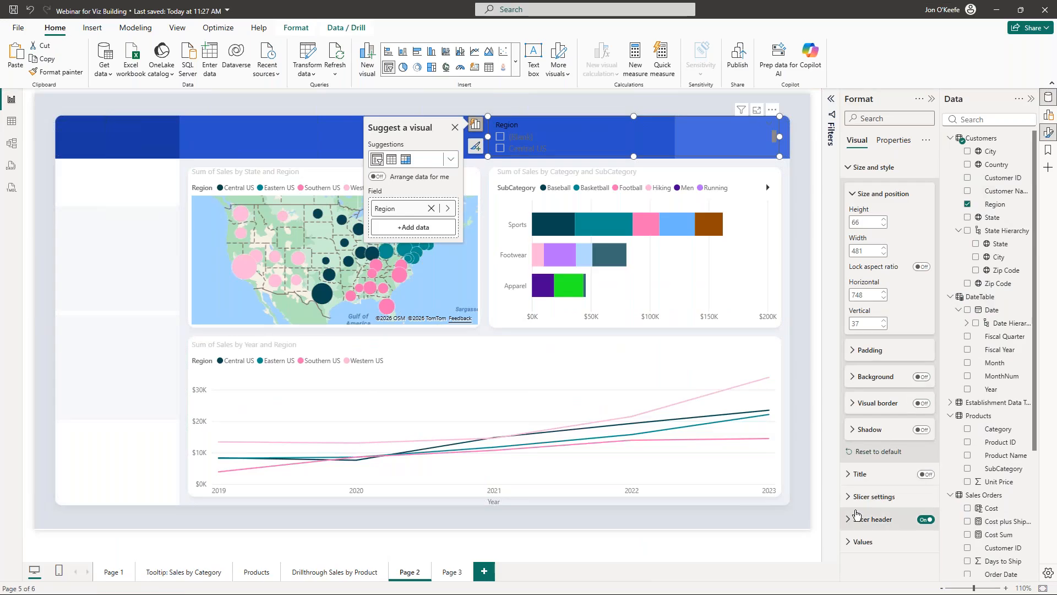
# Step: Set the Region slicer's values to a white font at size 12 and check the listed regions
pyautogui.click(851, 542)
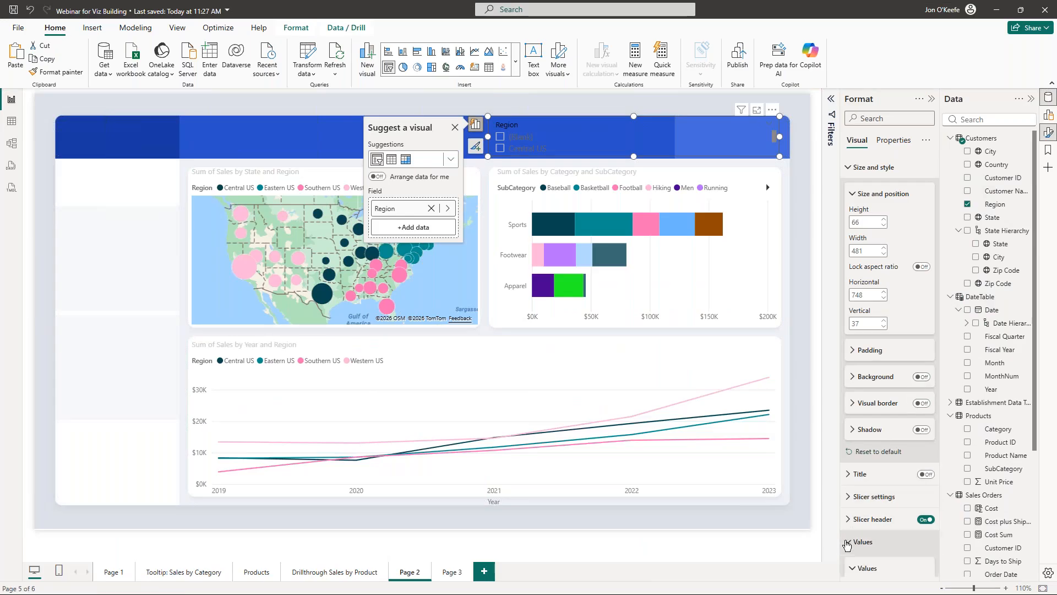
pyautogui.scroll(-4, 859, 517)
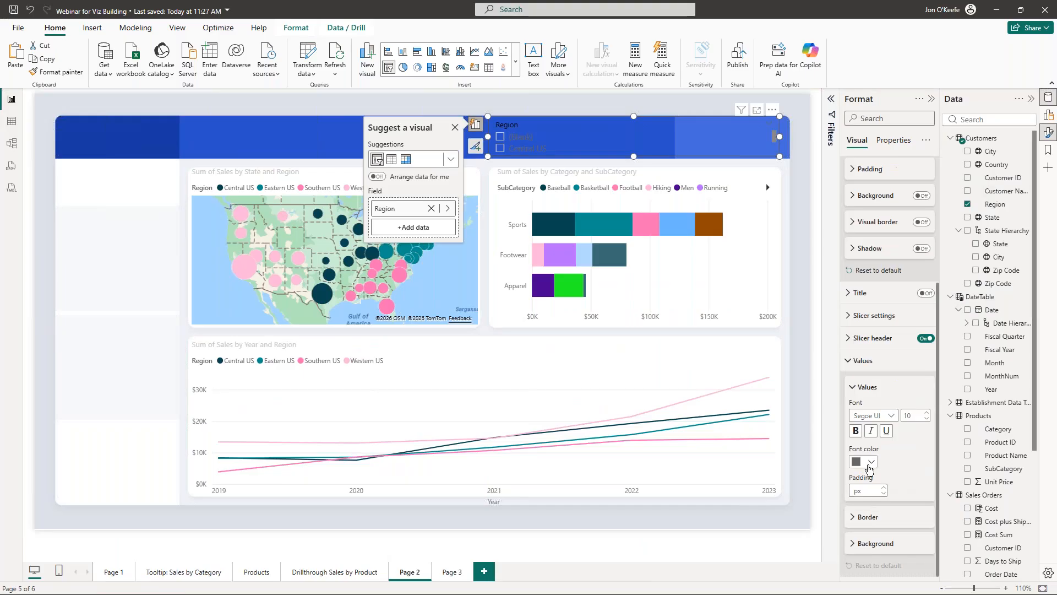
pyautogui.click(864, 464)
pyautogui.click(860, 397)
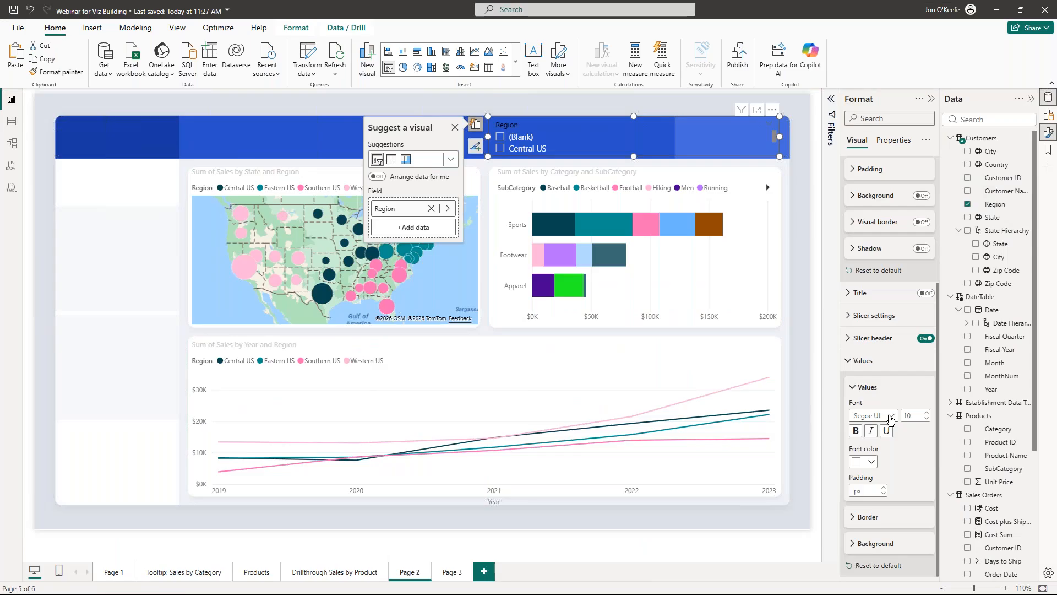
pyautogui.click(928, 417)
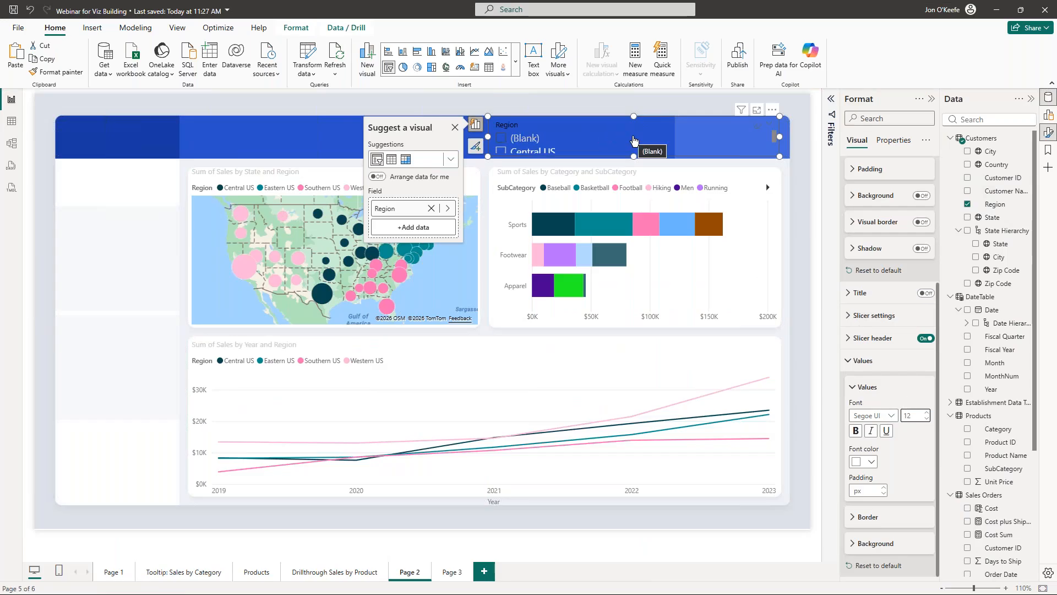
pyautogui.scroll(-2, 592, 142)
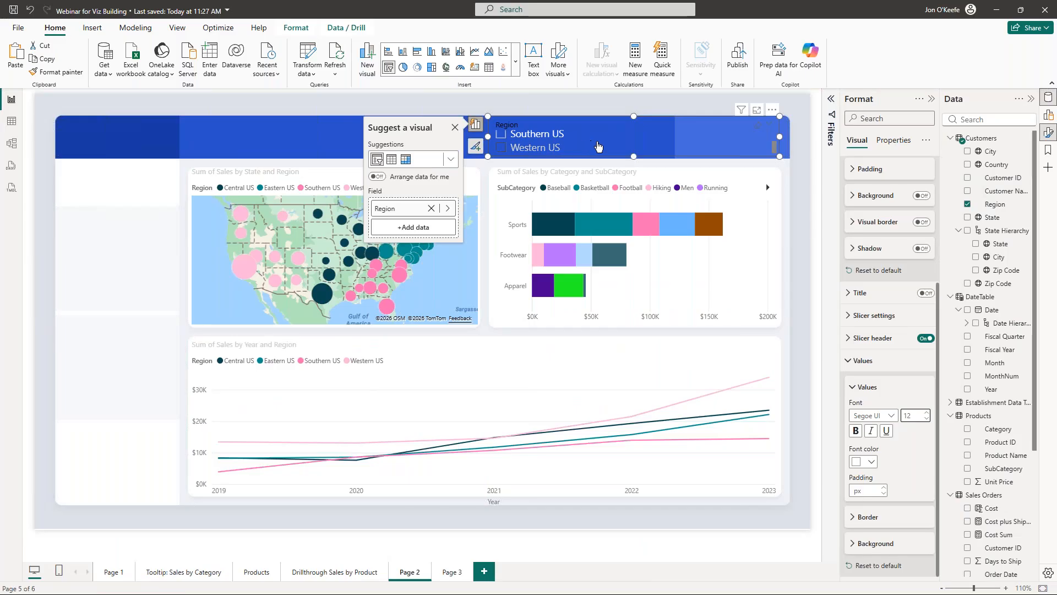
# Step: Look through the regions in the Region slicer and filter Page 2 to Eastern US
pyautogui.scroll(3, 633, 144)
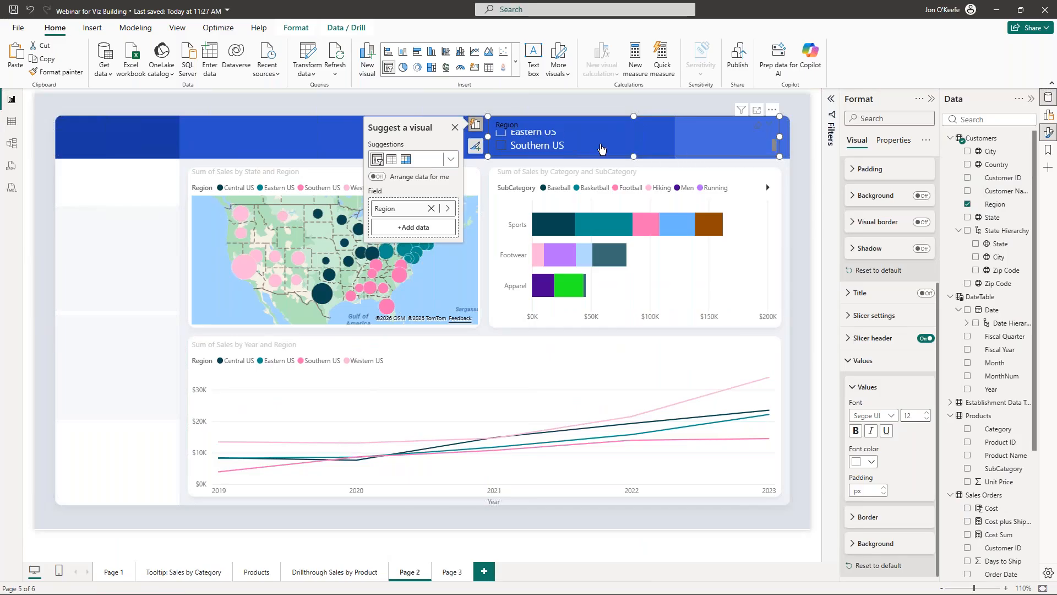
pyautogui.click(113, 498)
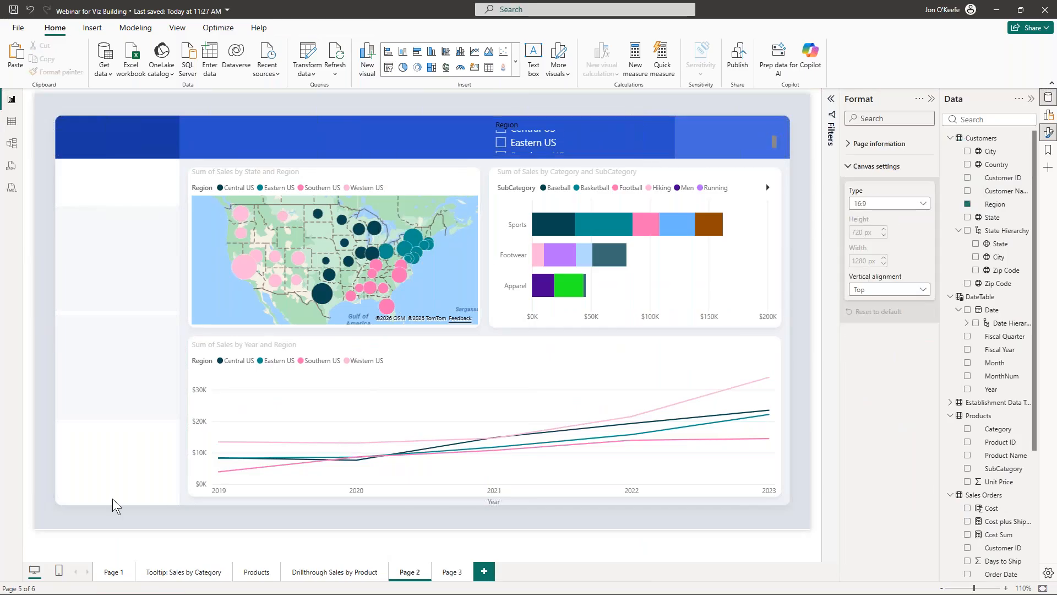
pyautogui.click(649, 144)
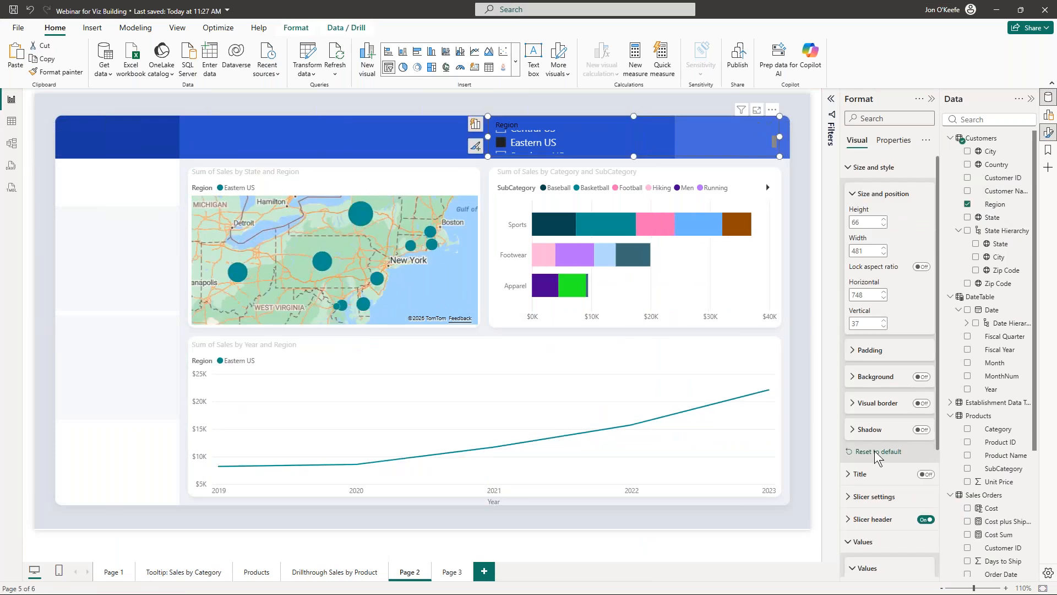
# Step: Set the Region slicer's style to Tile and turn off its slicer header
pyautogui.scroll(-1, 877, 457)
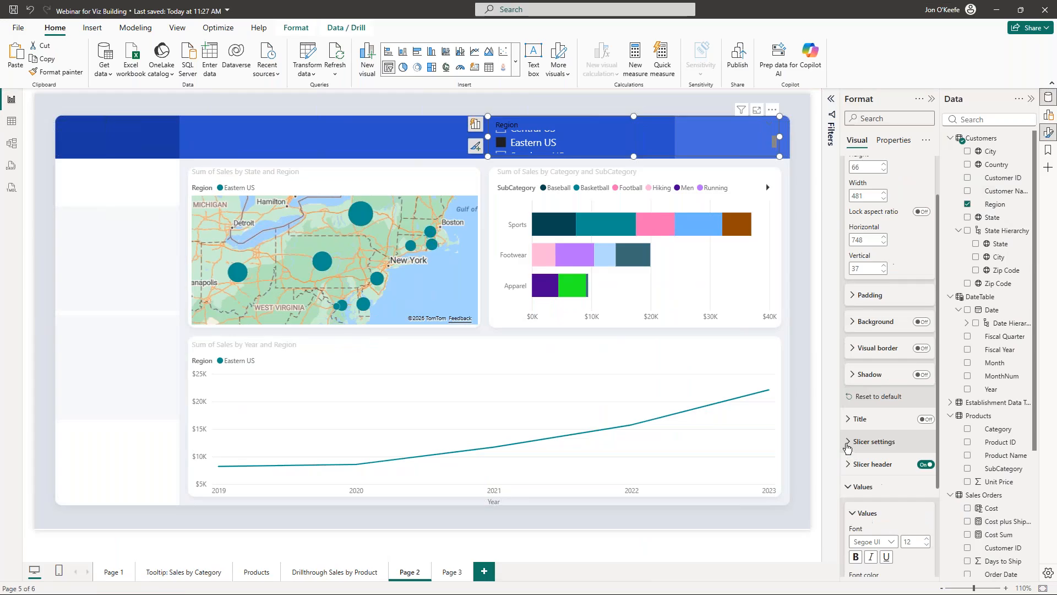
pyautogui.click(847, 448)
pyautogui.scroll(-2, 881, 418)
pyautogui.click(911, 391)
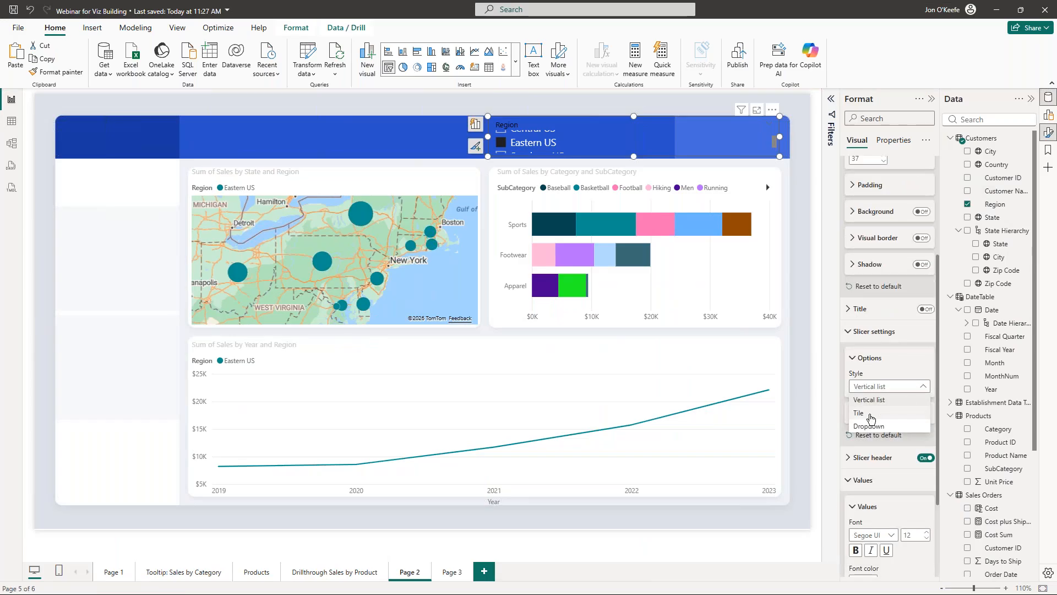
pyautogui.click(870, 414)
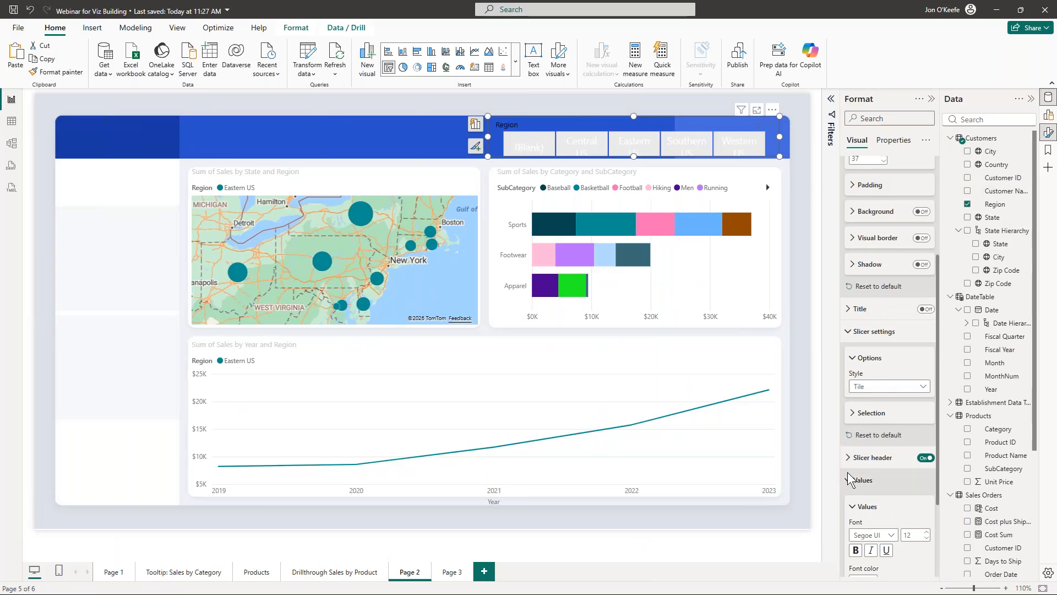
pyautogui.click(924, 458)
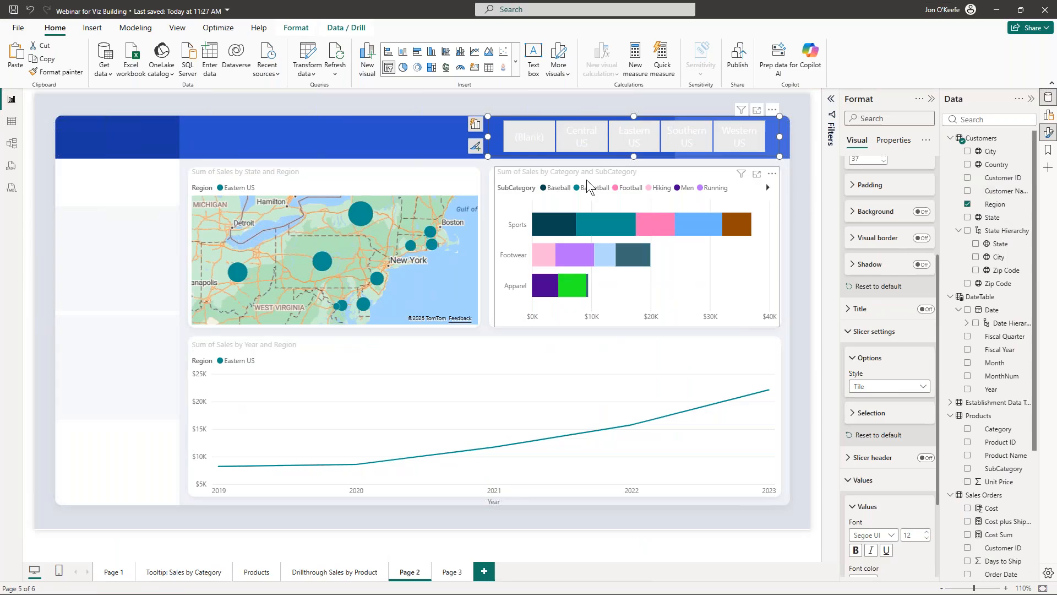
pyautogui.click(108, 446)
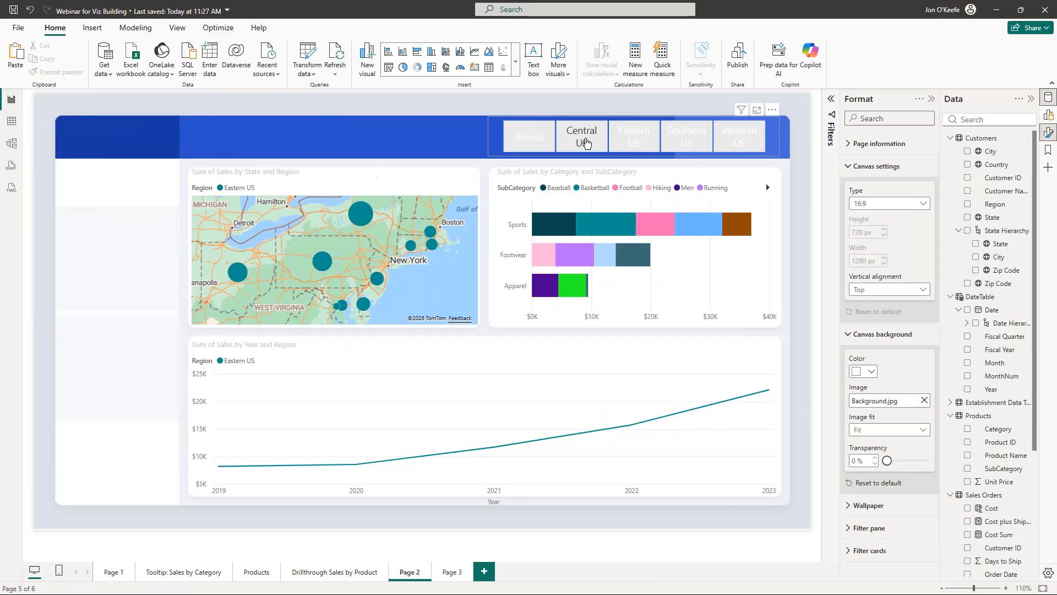
# Step: Filter the page by Central US, Eastern US, Southern US and Western US in turn, leaving Western US selected
pyautogui.click(586, 143)
pyautogui.click(634, 141)
pyautogui.click(701, 143)
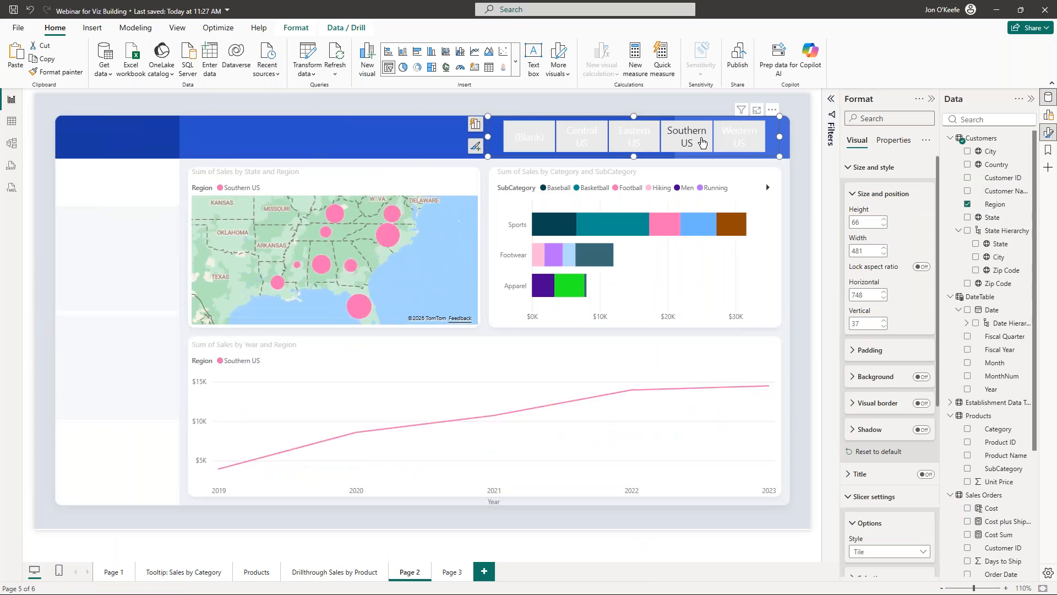
pyautogui.click(748, 145)
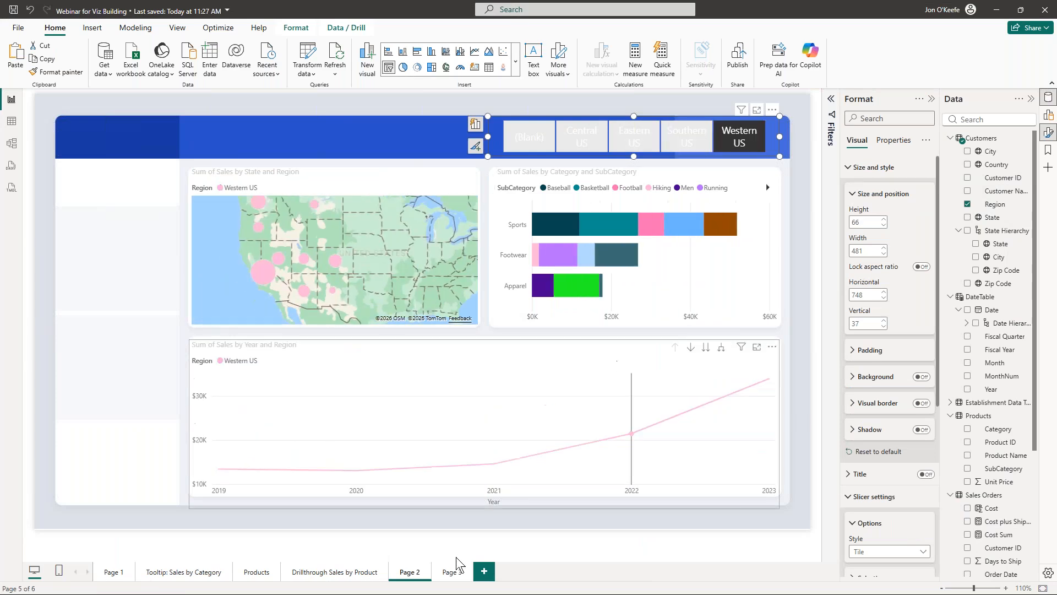
pyautogui.moveTo(439, 478)
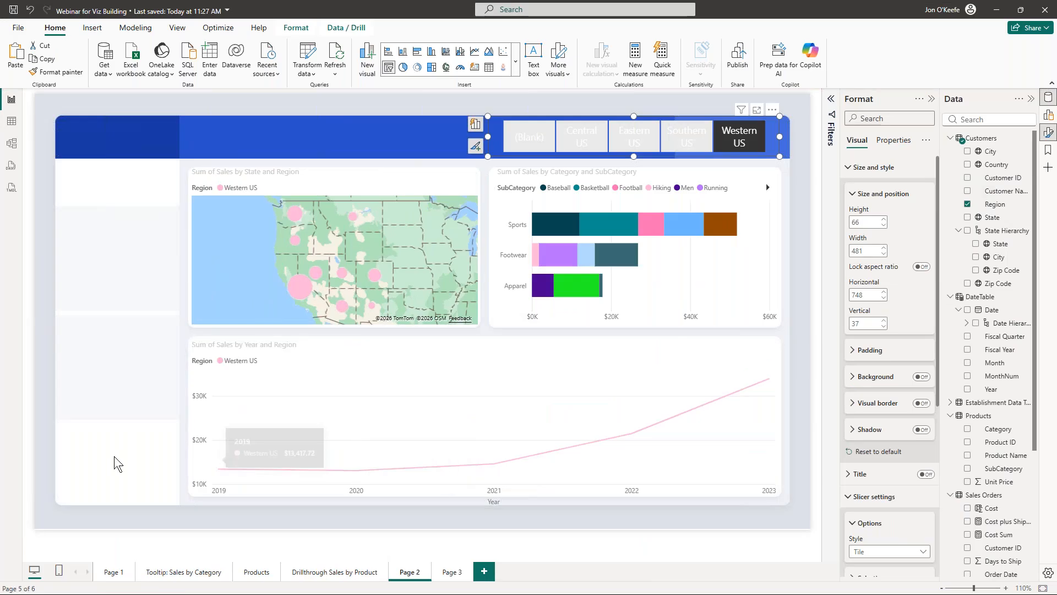
pyautogui.click(114, 456)
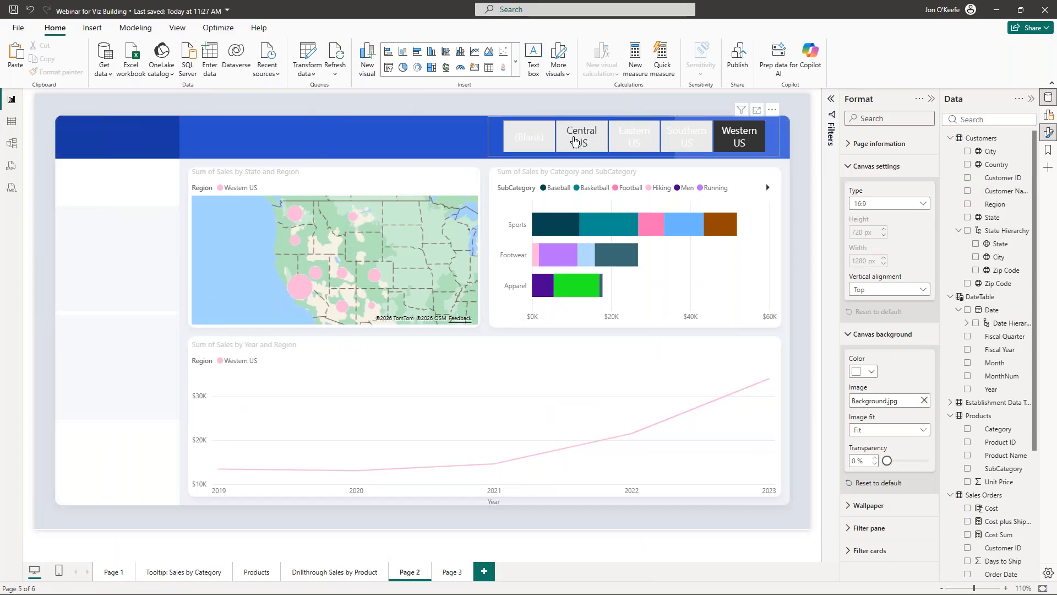
# Step: Duplicate Page 2 and delete the map, the bar chart and the line chart from the copy
pyautogui.rightClick(412, 576)
pyautogui.click(429, 511)
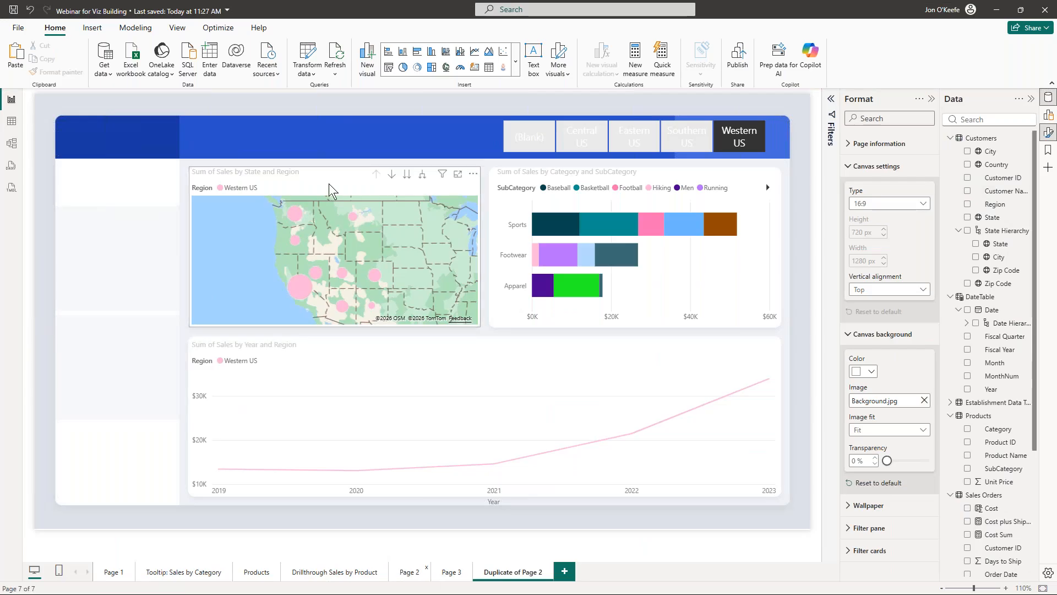
pyautogui.click(345, 177)
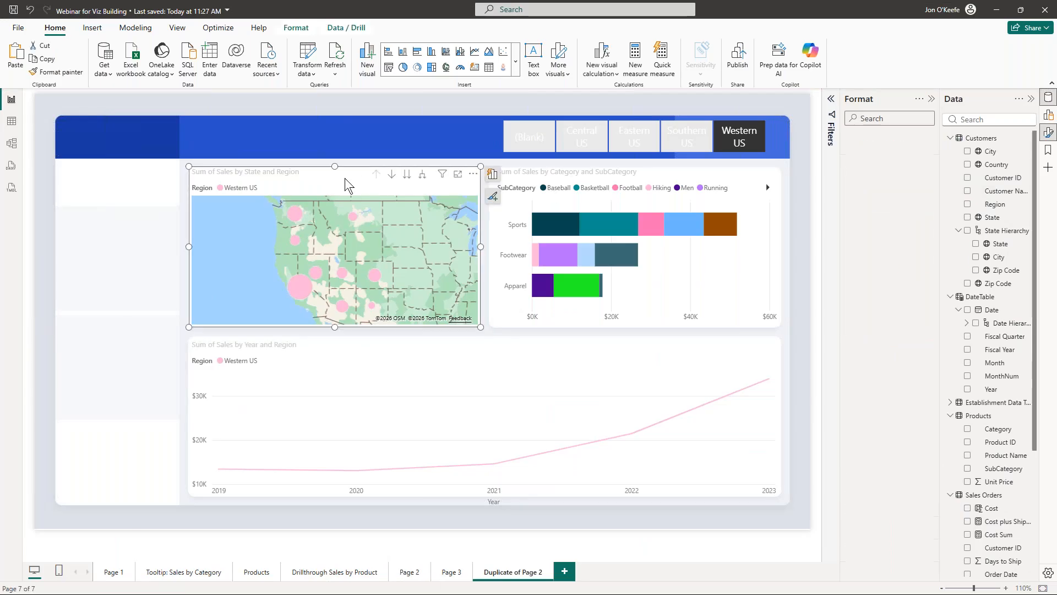
pyautogui.press('Delete')
pyautogui.click(527, 176)
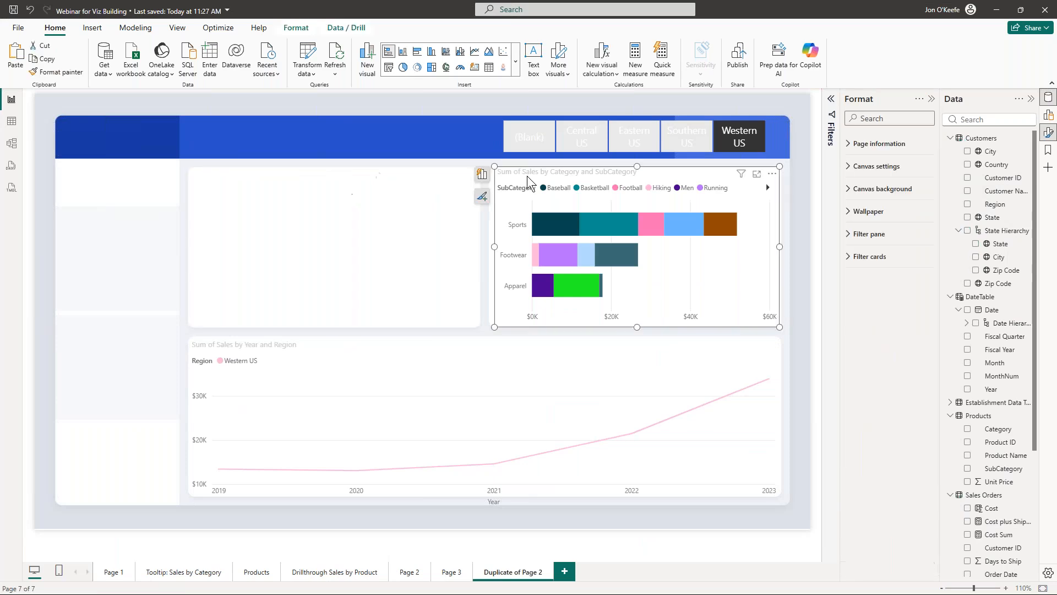
pyautogui.press('Delete')
pyautogui.click(371, 360)
pyautogui.press('Delete')
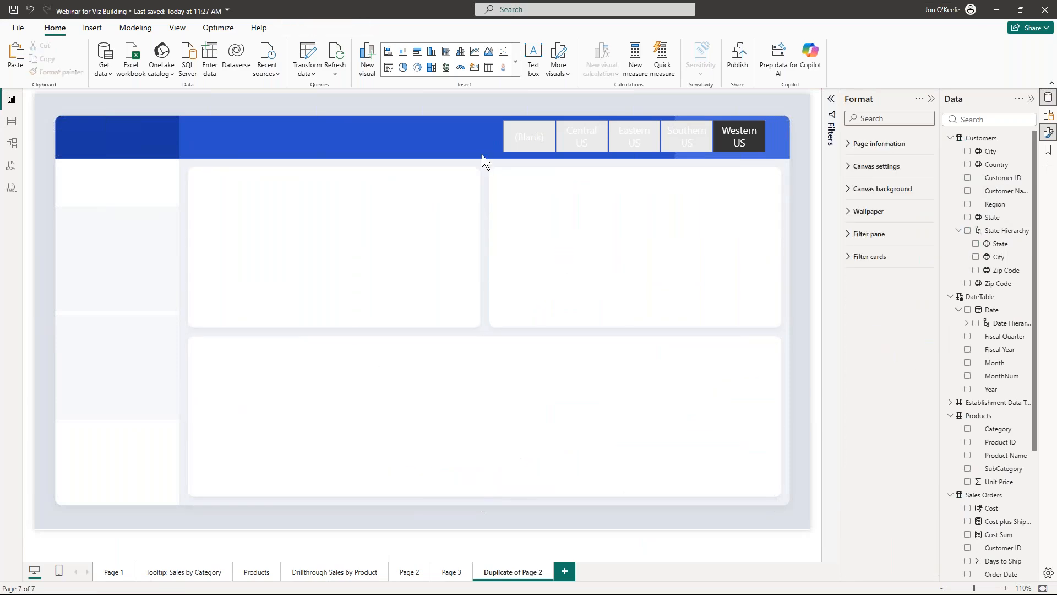
# Step: Delete Page 3 from the report
pyautogui.click(462, 573)
pyautogui.click(469, 568)
pyautogui.click(613, 321)
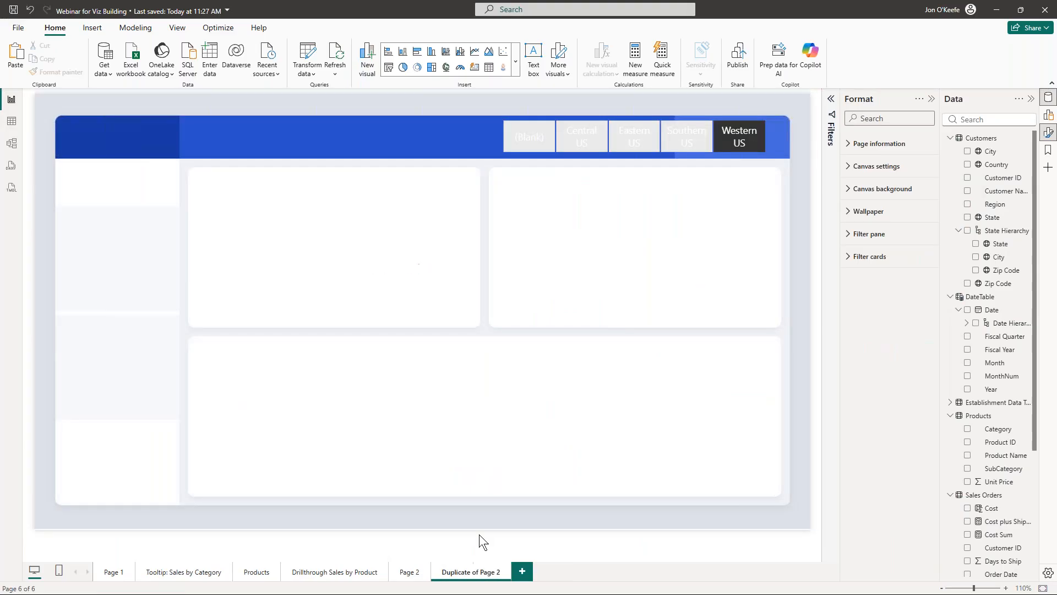
# Step: Return to Page 2 and select Central, Eastern, Southern and Western US together in the Region slicer
pyautogui.click(410, 575)
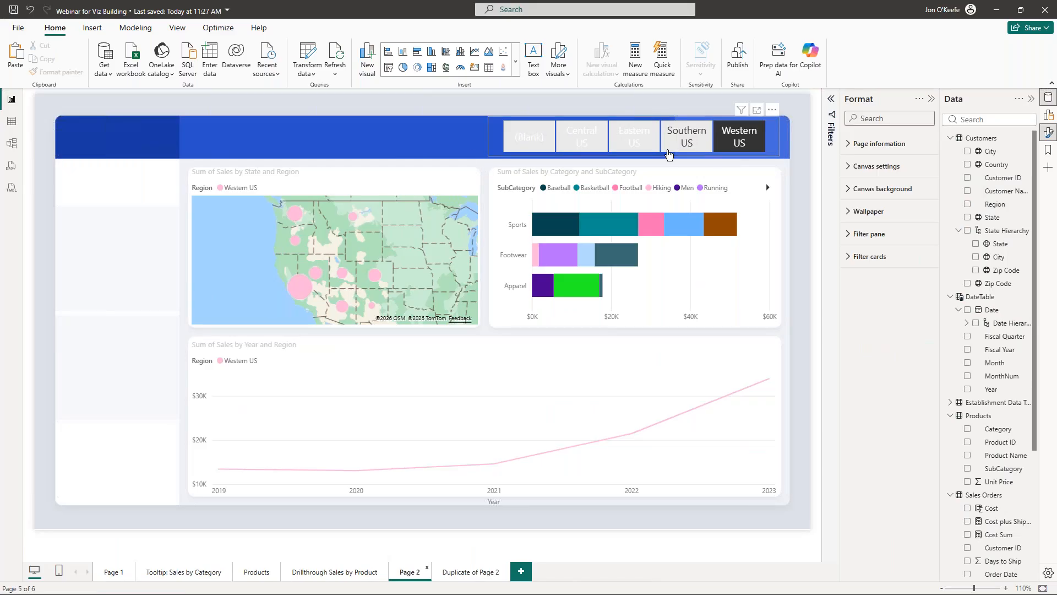
pyautogui.click(584, 140)
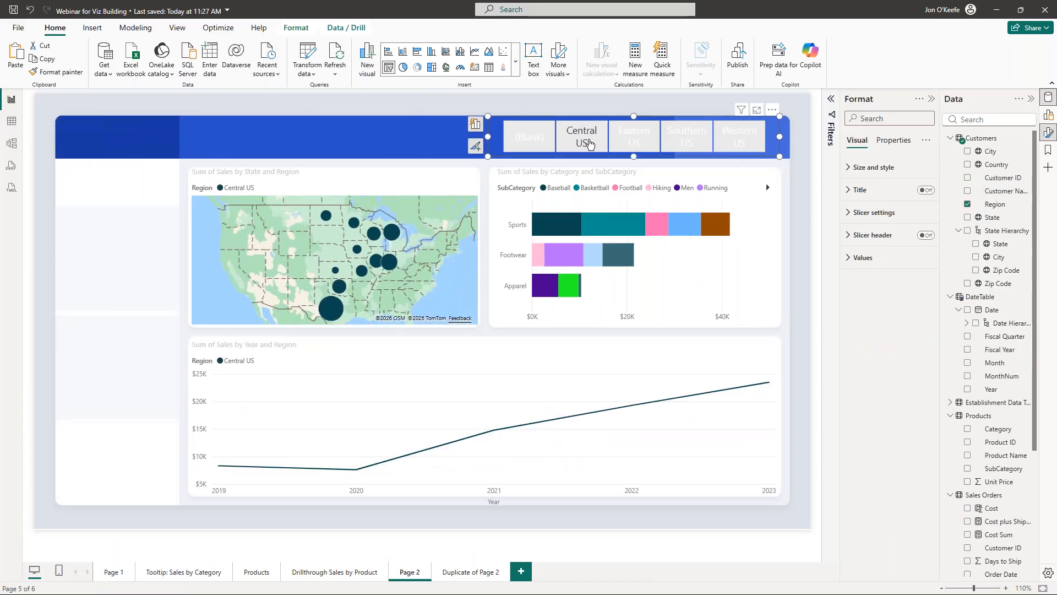
pyautogui.keyDown('ctrl'); pyautogui.click(616, 145); pyautogui.keyUp('ctrl')
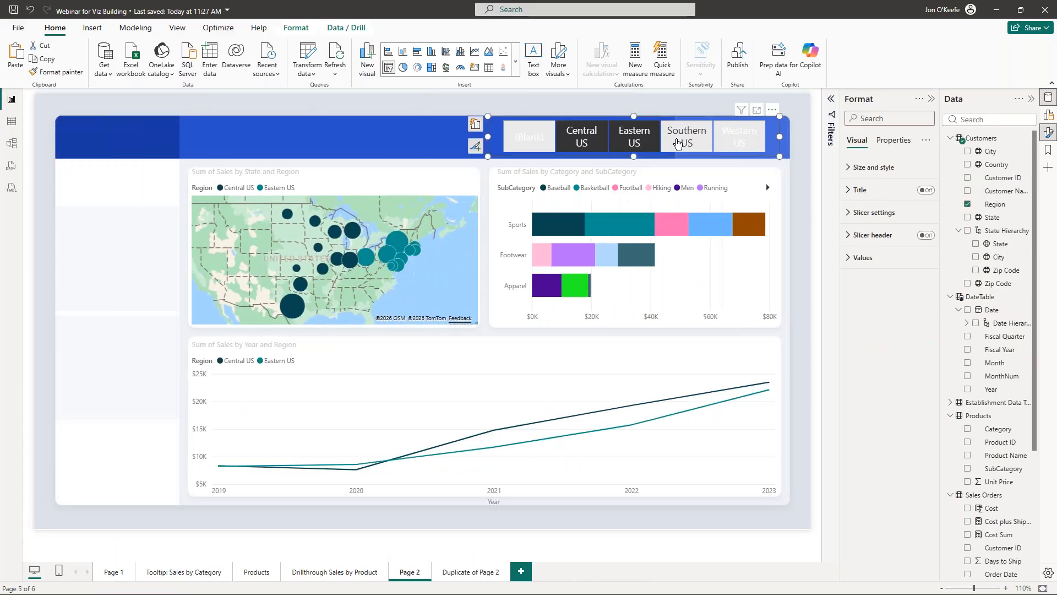
pyautogui.keyDown('ctrl'); pyautogui.click(679, 143); pyautogui.keyUp('ctrl')
pyautogui.keyDown('ctrl'); pyautogui.click(741, 142); pyautogui.keyUp('ctrl')
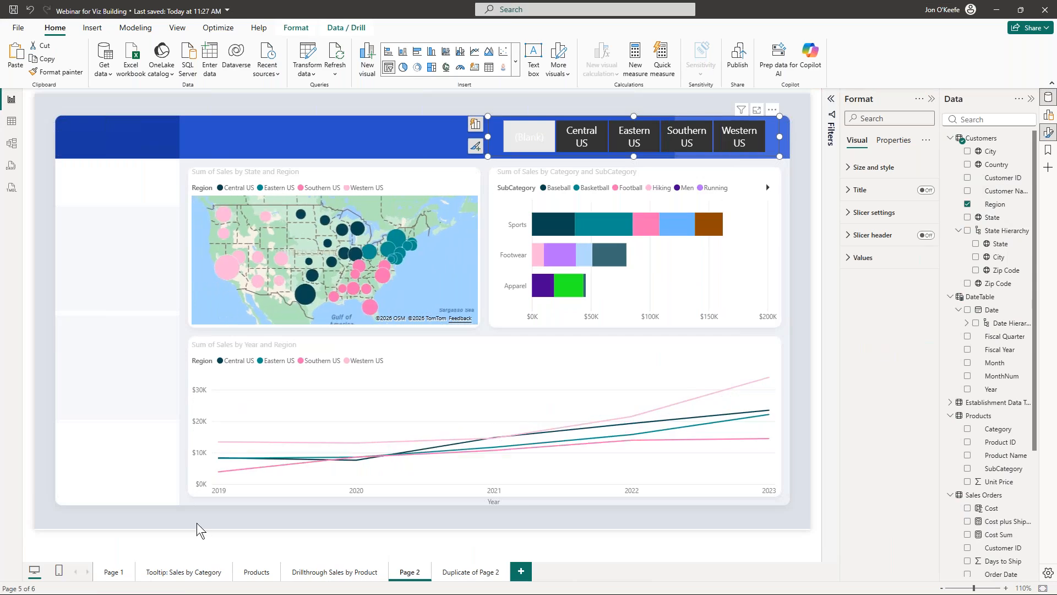
# Step: On Page 1, widen the sales map to the page's left edge and drill down into California
pyautogui.click(171, 571)
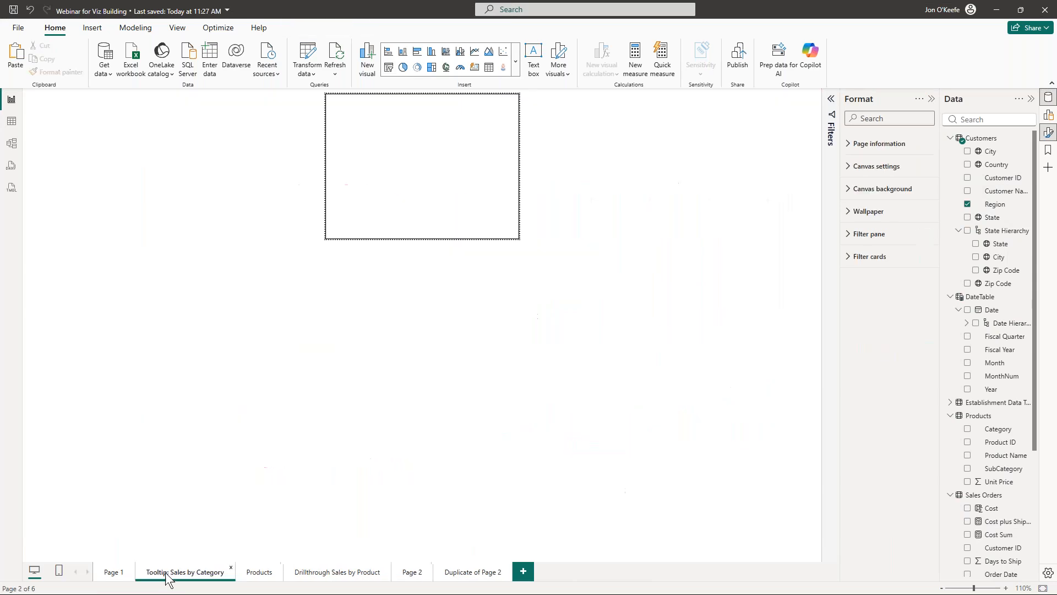
pyautogui.click(111, 571)
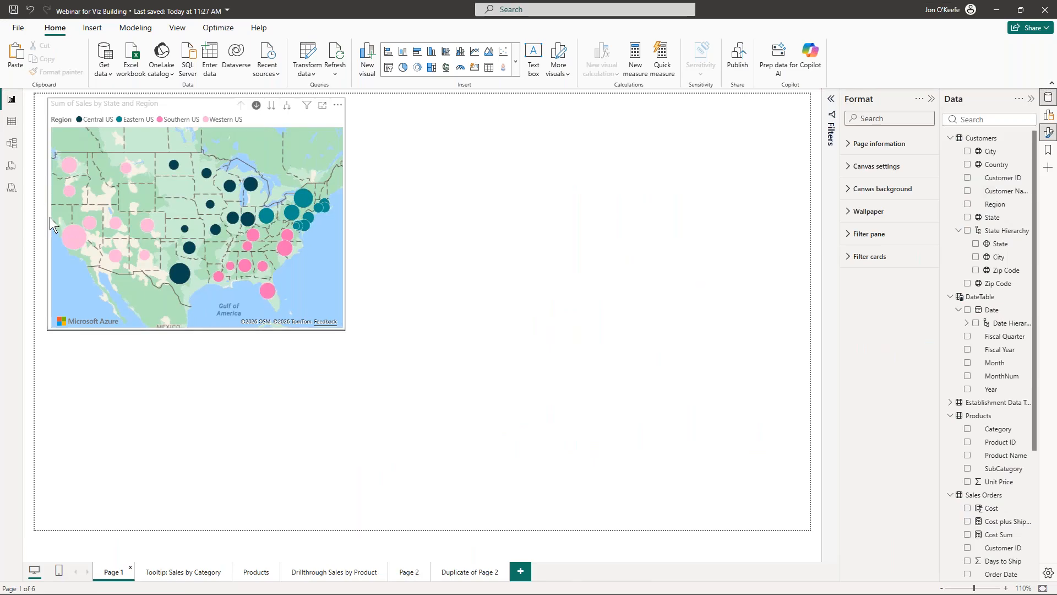
pyautogui.click(209, 104)
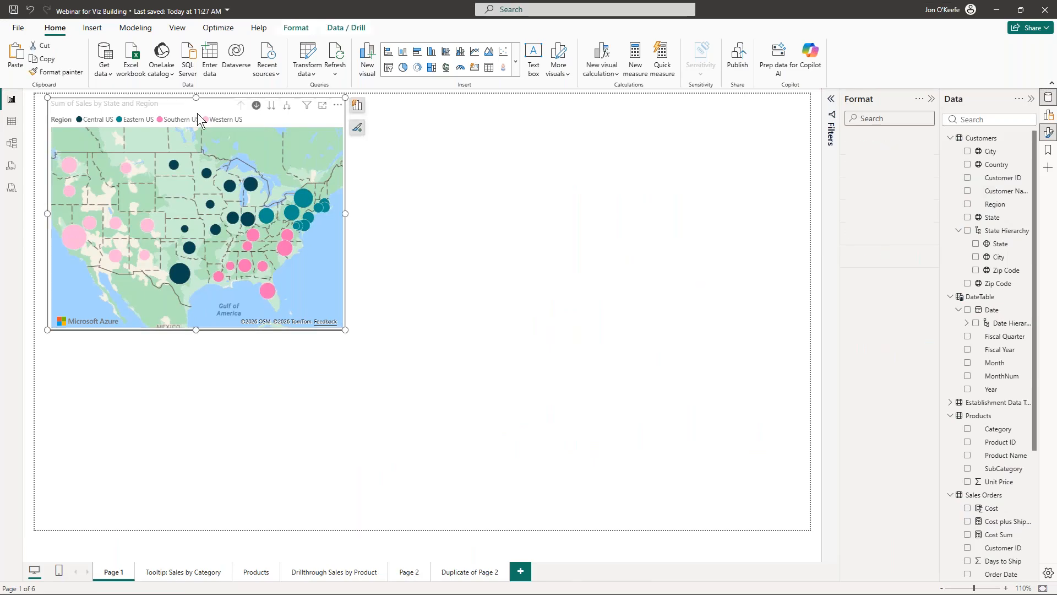
pyautogui.moveTo(129, 167)
pyautogui.moveTo(49, 218); pyautogui.dragTo(32, 219)
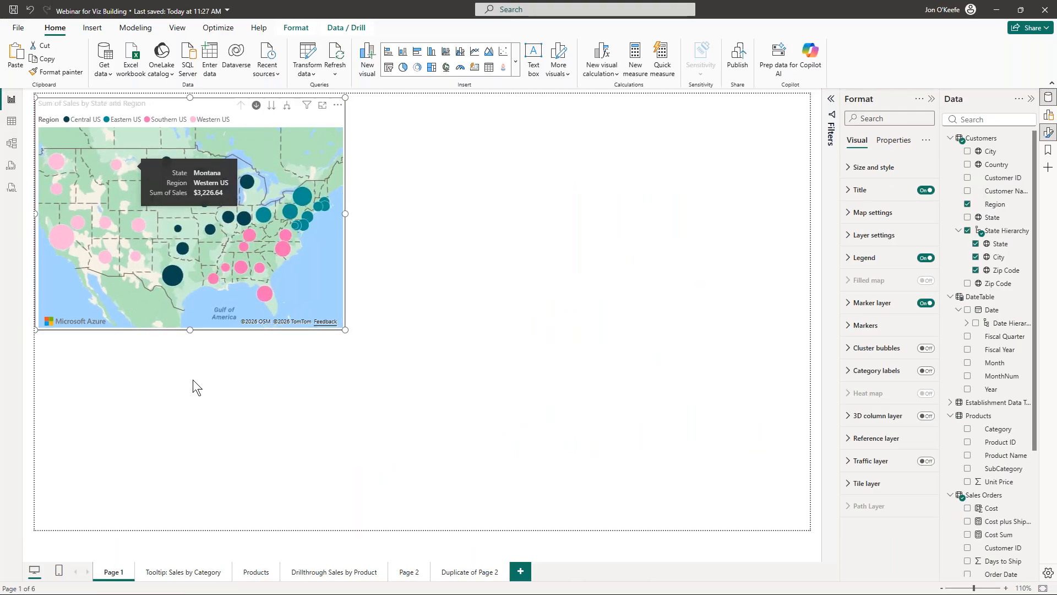
pyautogui.moveTo(60, 241)
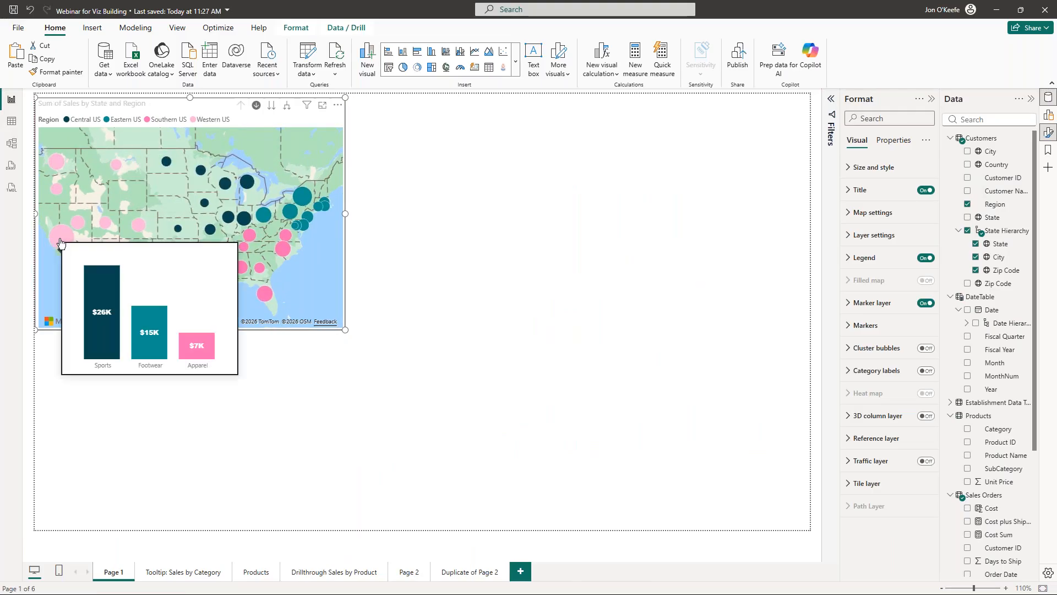
pyautogui.click(60, 236)
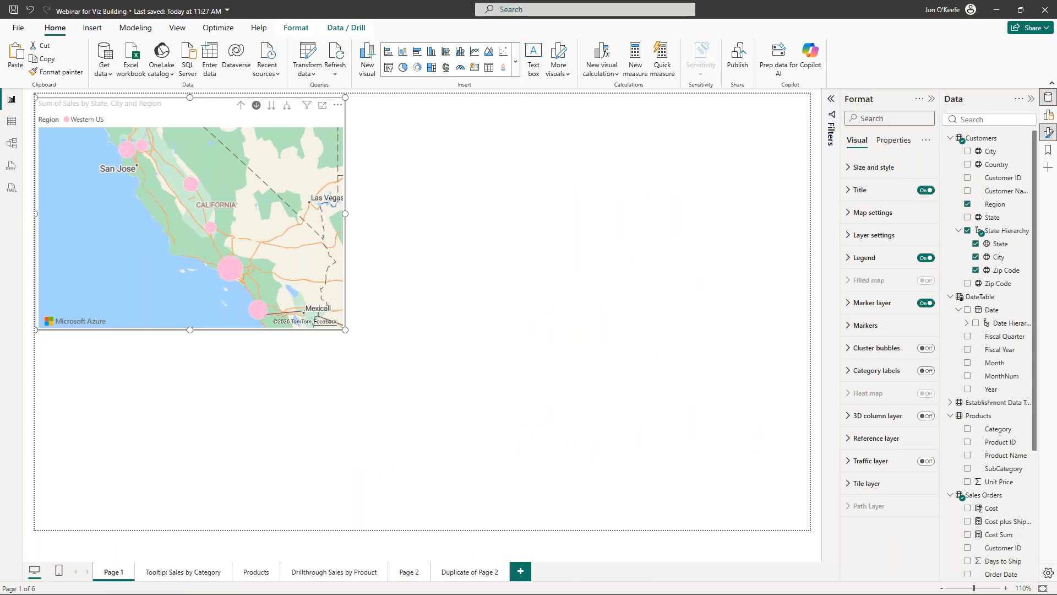
# Step: On the Products page, drill through from the Baseball 24 pack bar to Drillthrough Sales by Product
pyautogui.click(249, 571)
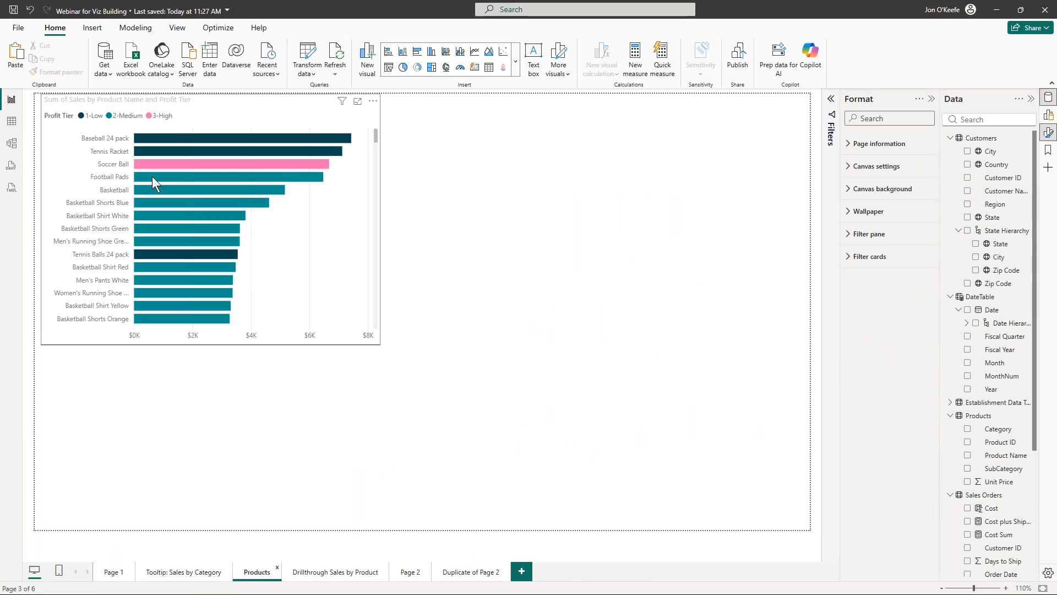
pyautogui.moveTo(152, 176)
pyautogui.moveTo(176, 134)
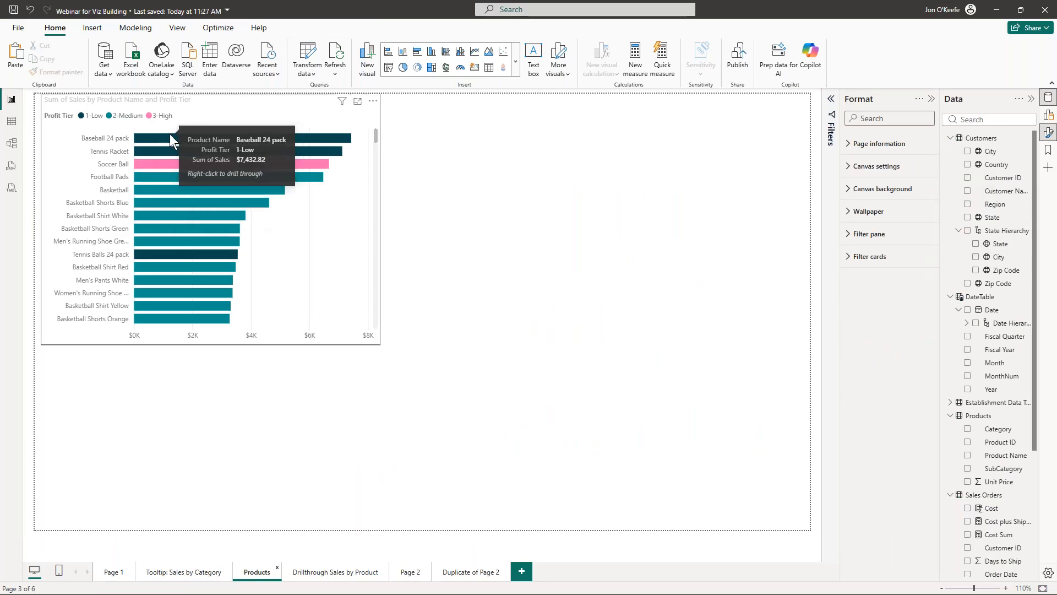
pyautogui.rightClick(158, 134)
pyautogui.moveTo(185, 208)
pyautogui.click(312, 209)
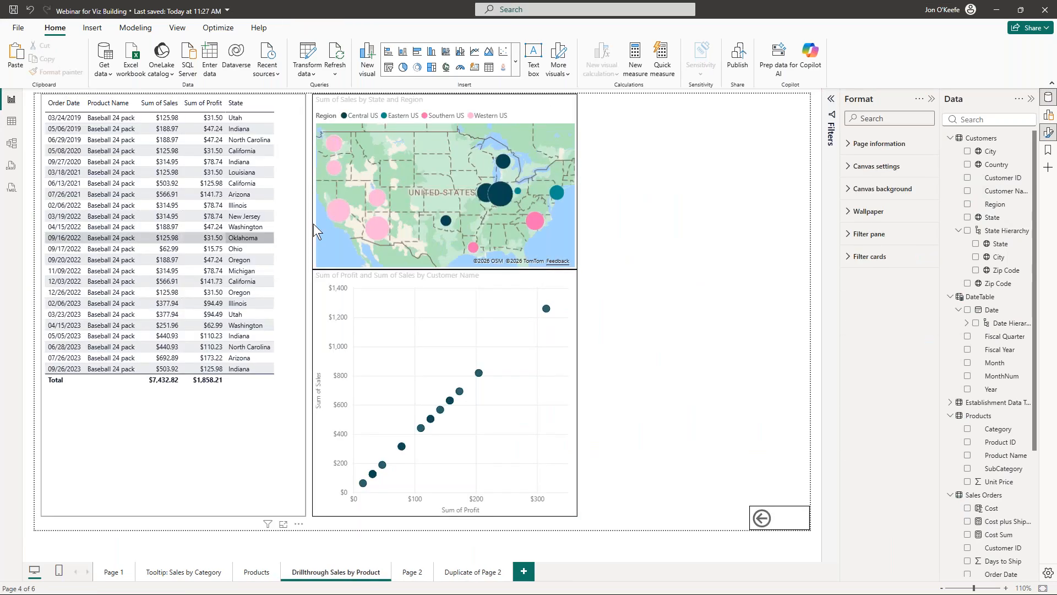
# Step: Return to Page 1, drill the map up to state level and drill down into California again
pyautogui.click(116, 572)
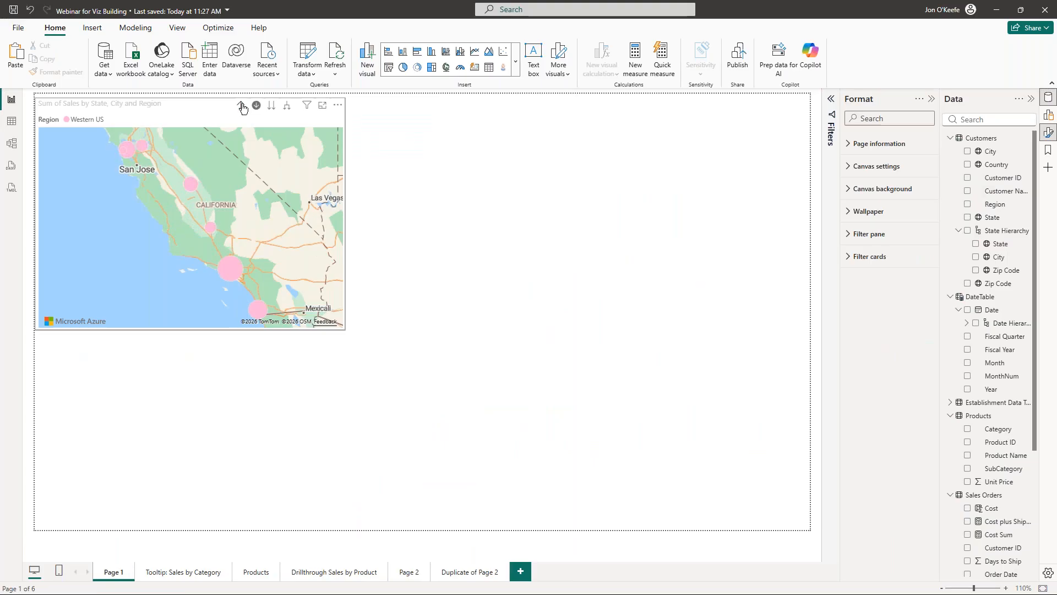
pyautogui.click(242, 105)
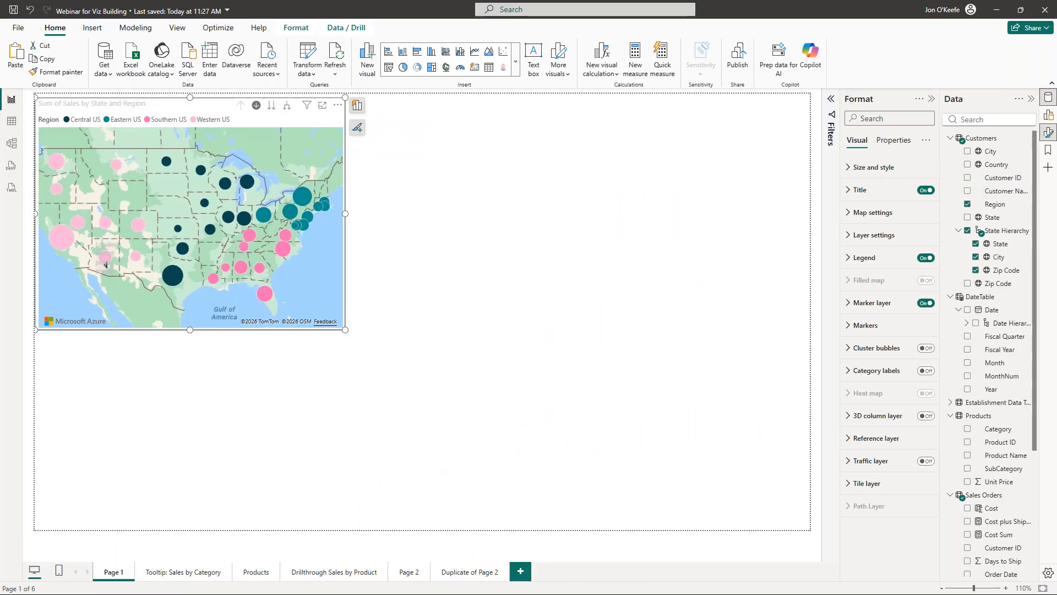
pyautogui.moveTo(141, 260)
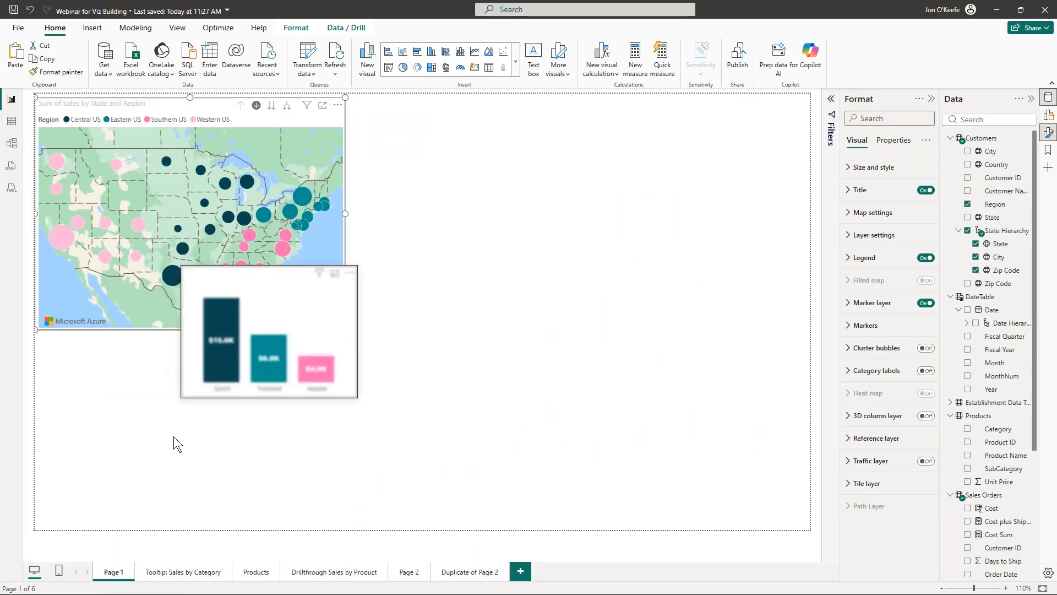
pyautogui.click(63, 249)
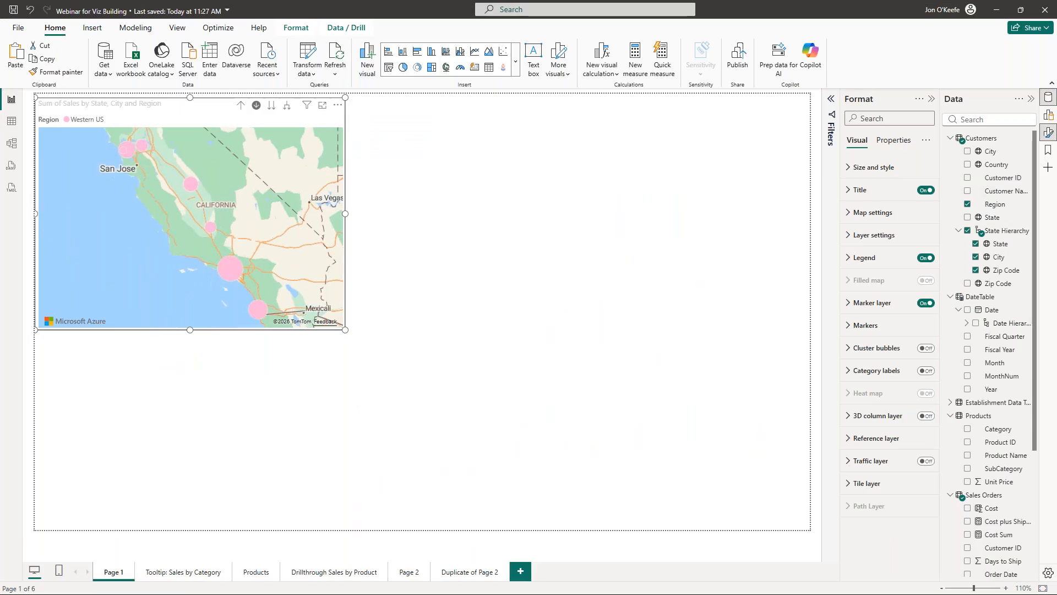
# Step: On the Products page, drill through from the Baseball 24 pack bar to Drillthrough Sales by Product and examine its sales details
pyautogui.click(257, 573)
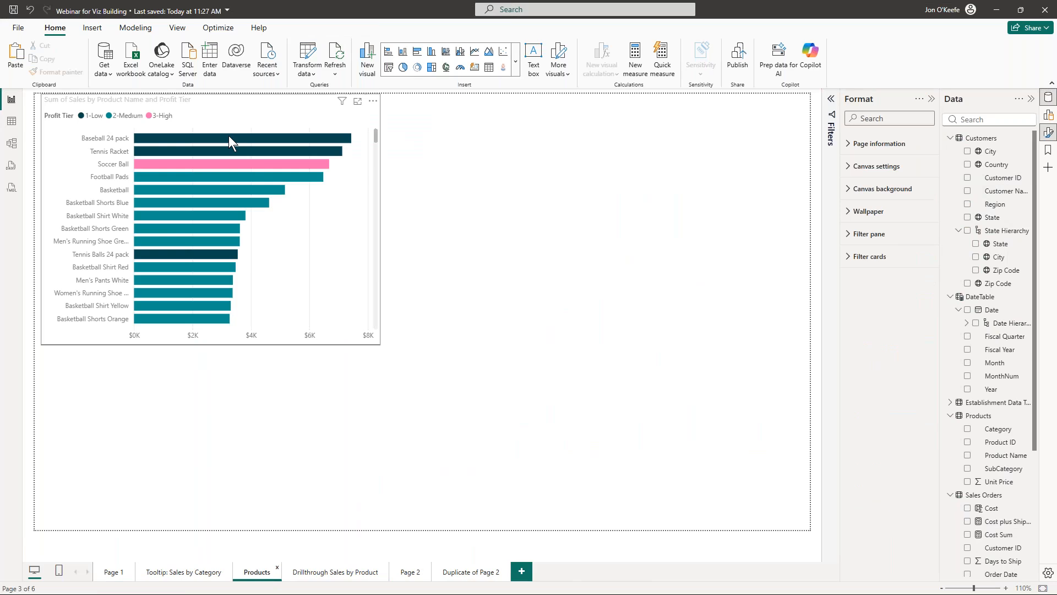
pyautogui.rightClick(229, 135)
pyautogui.moveTo(308, 210)
pyautogui.click(352, 216)
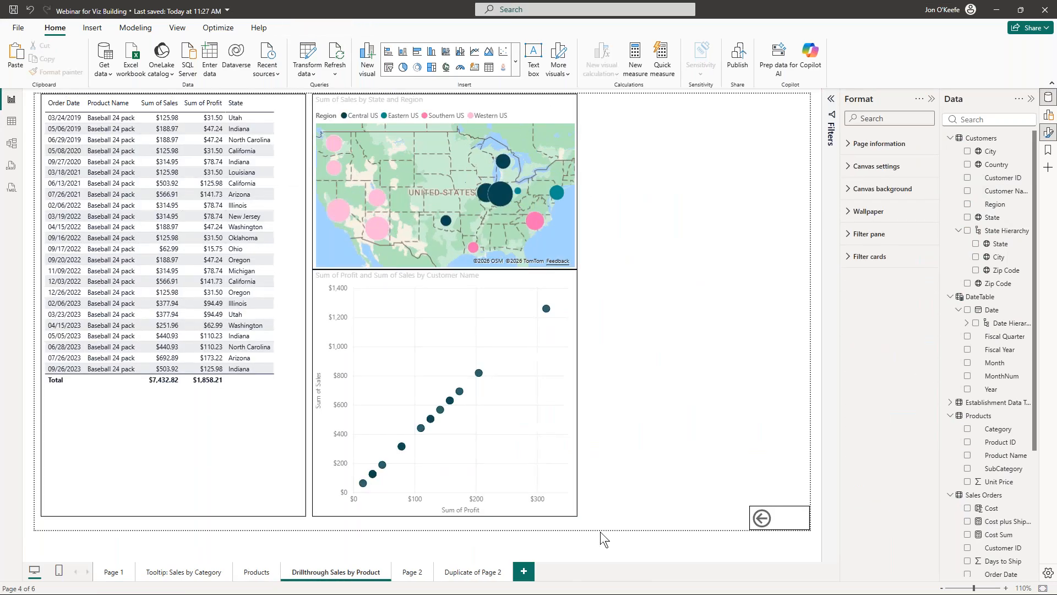
pyautogui.moveTo(333, 167)
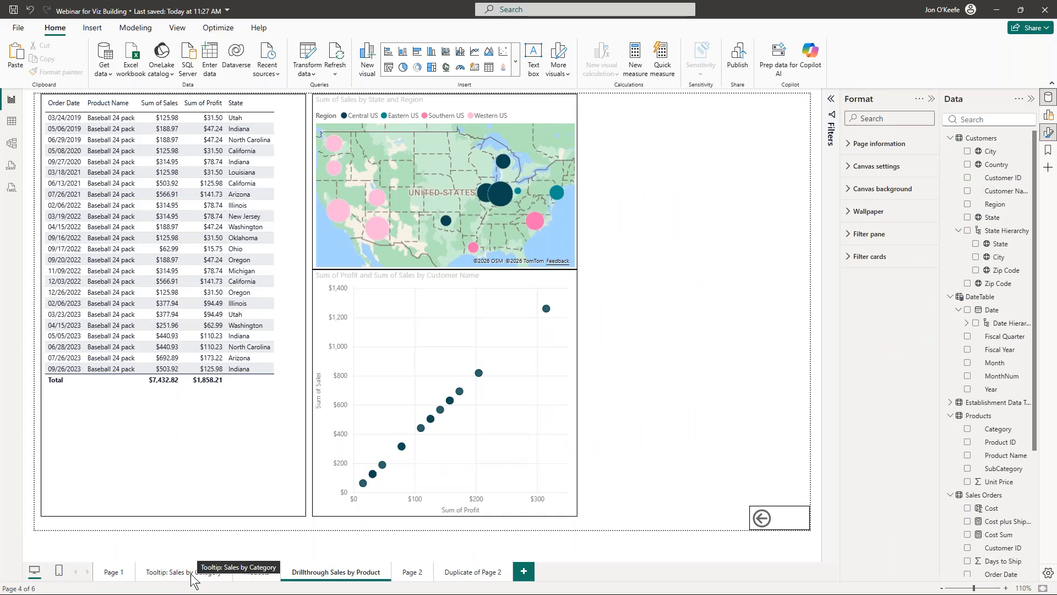
# Step: Return to Page 1, drill the sales map up to state level and deselect it
pyautogui.click(125, 575)
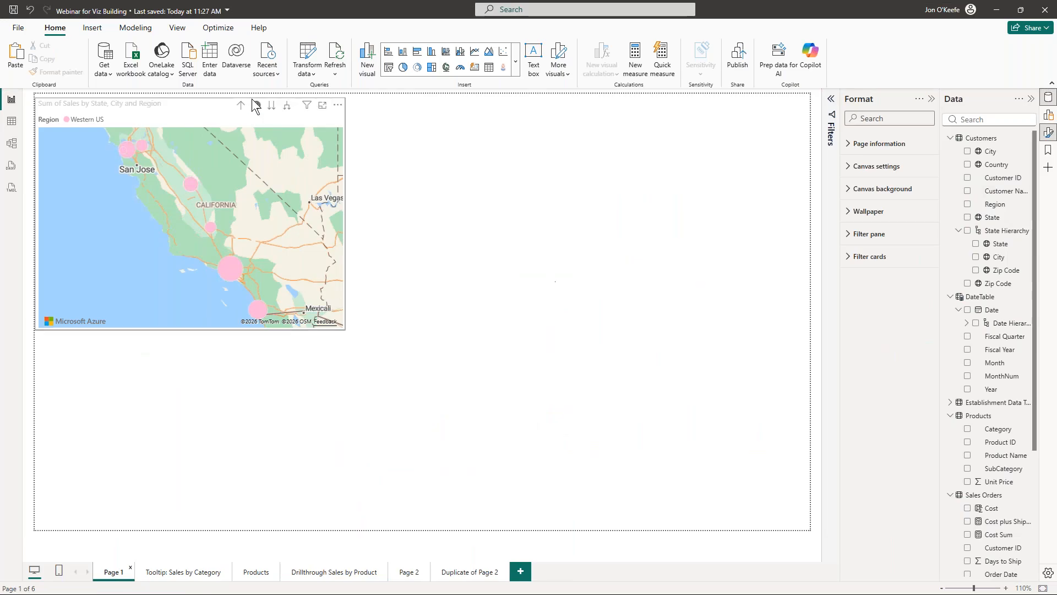
pyautogui.click(234, 100)
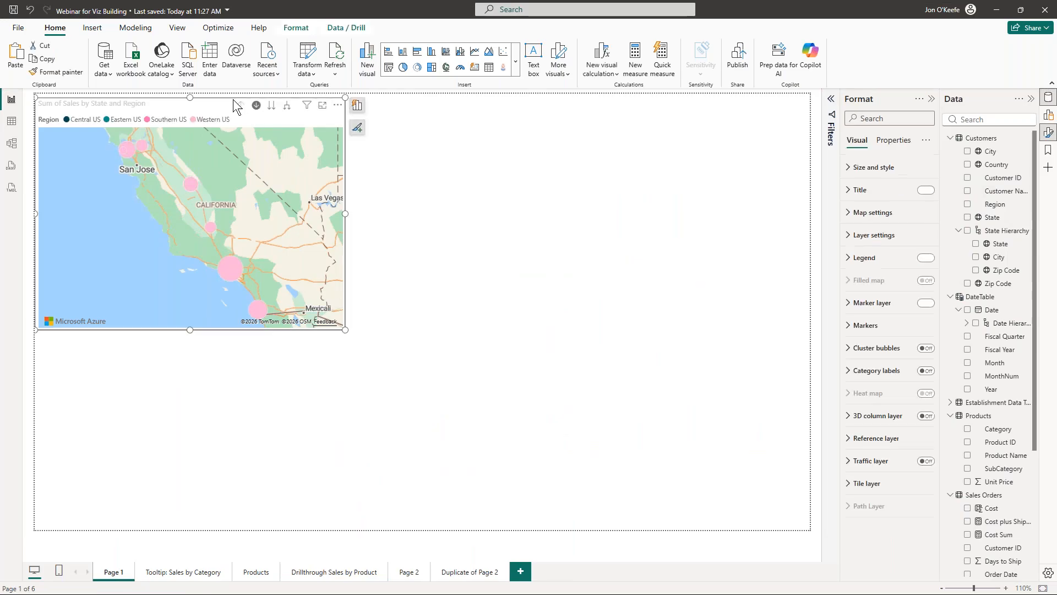
pyautogui.click(507, 283)
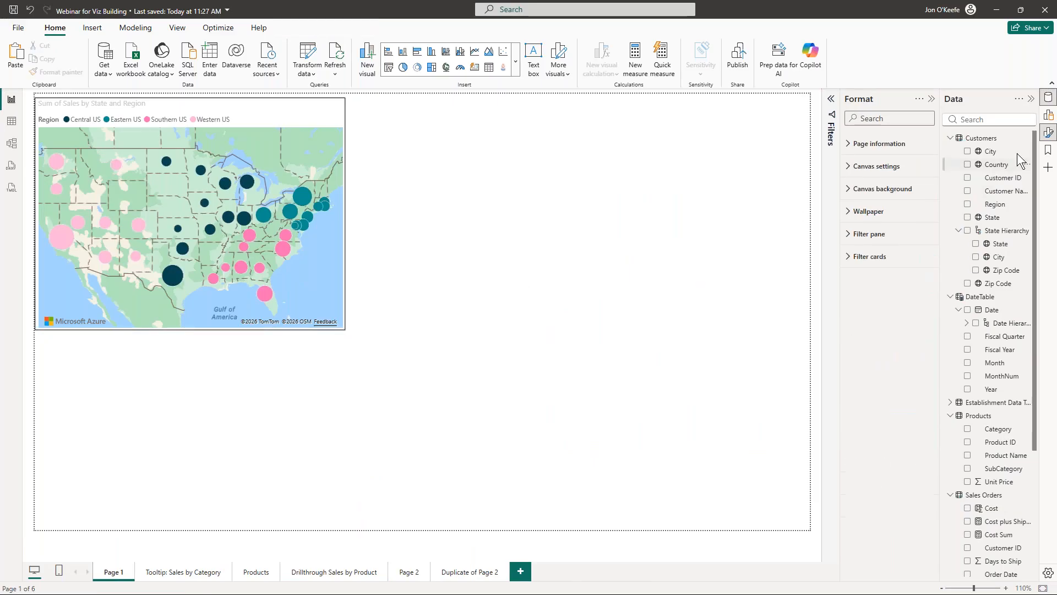
# Step: Drill the Page 1 map down into California and save the view as a bookmark named California
pyautogui.click(1047, 150)
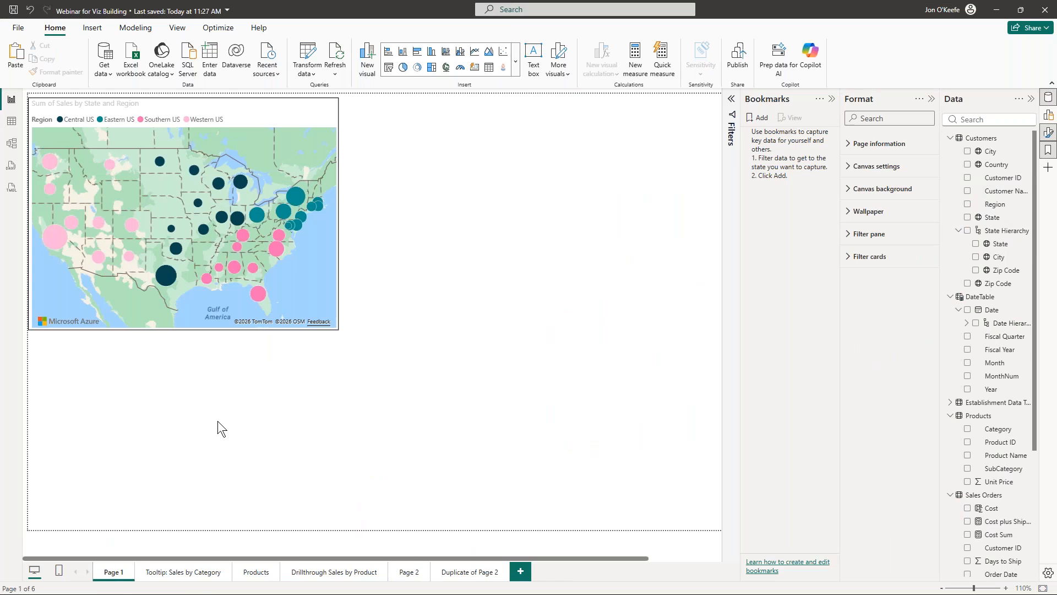
pyautogui.click(60, 244)
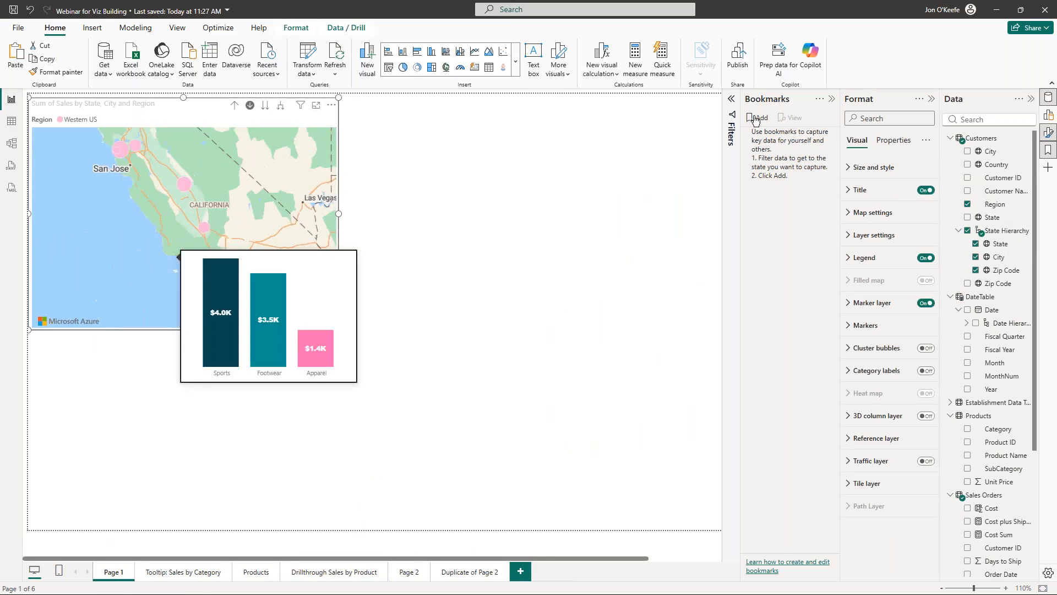
pyautogui.click(755, 118)
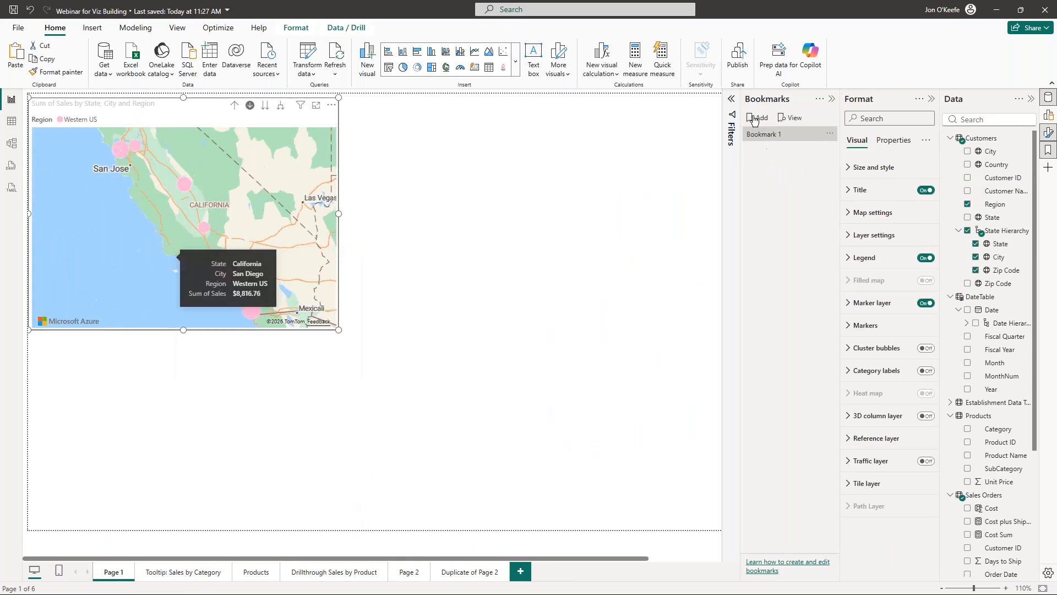
pyautogui.doubleClick(787, 137)
pyautogui.write('c')
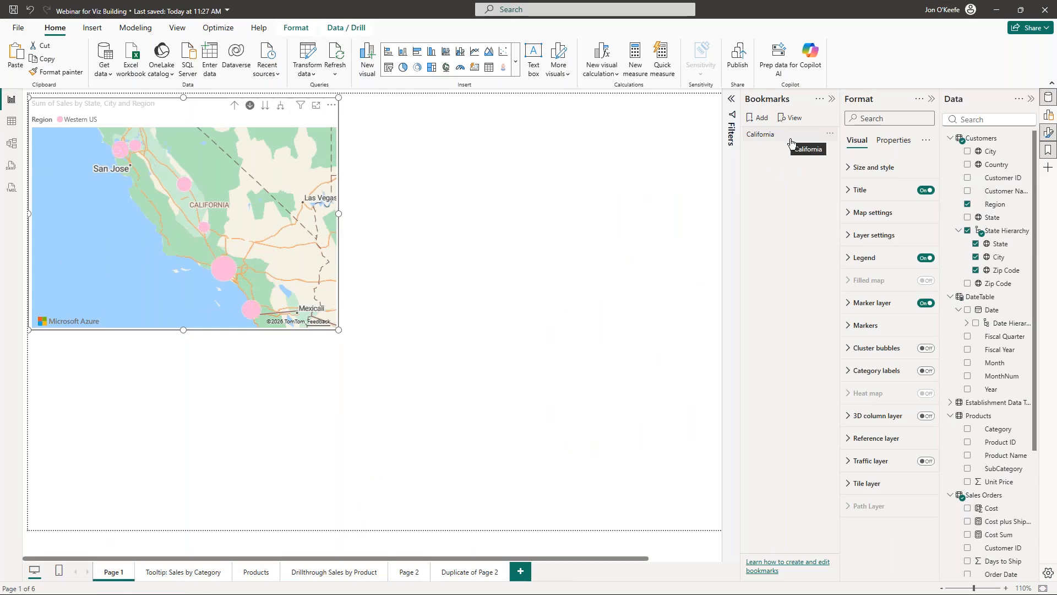
pyautogui.click(789, 138)
# Step: Add a bookmark of the Products page and name it Products
pyautogui.click(247, 573)
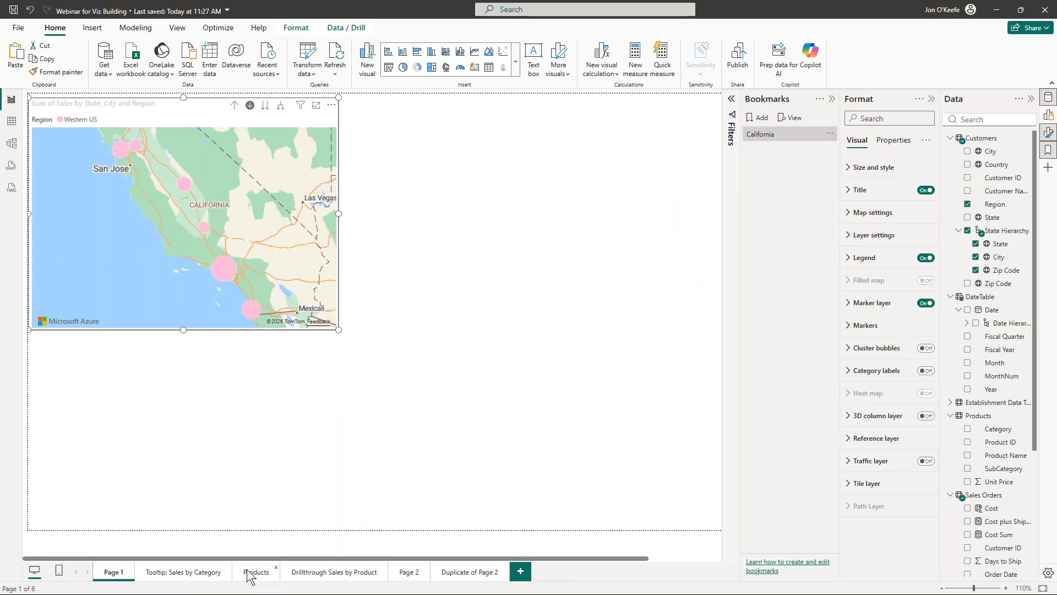
pyautogui.click(759, 119)
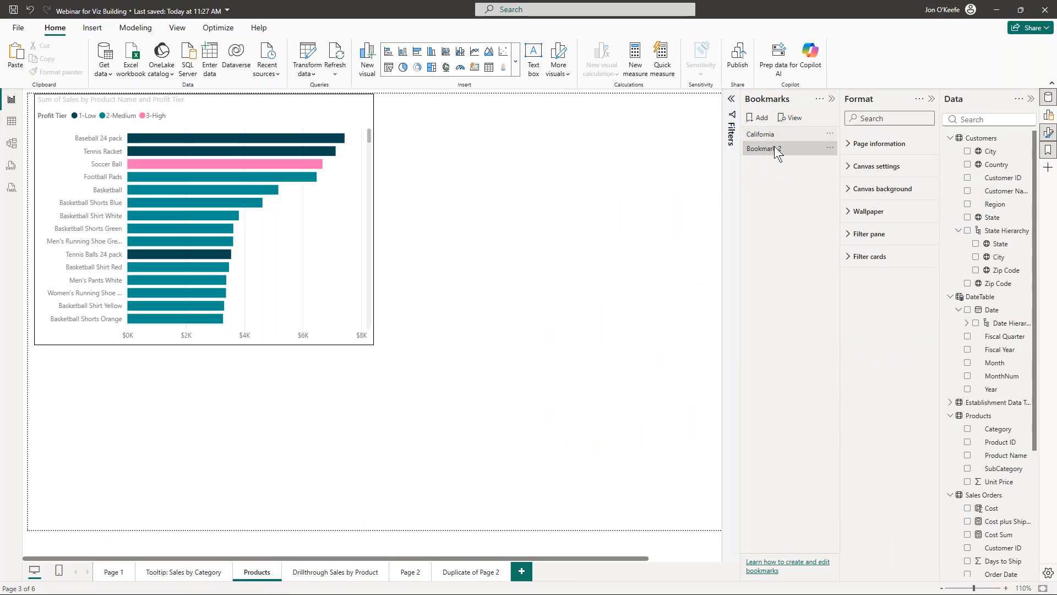
pyautogui.doubleClick(782, 149)
pyautogui.write('Product')
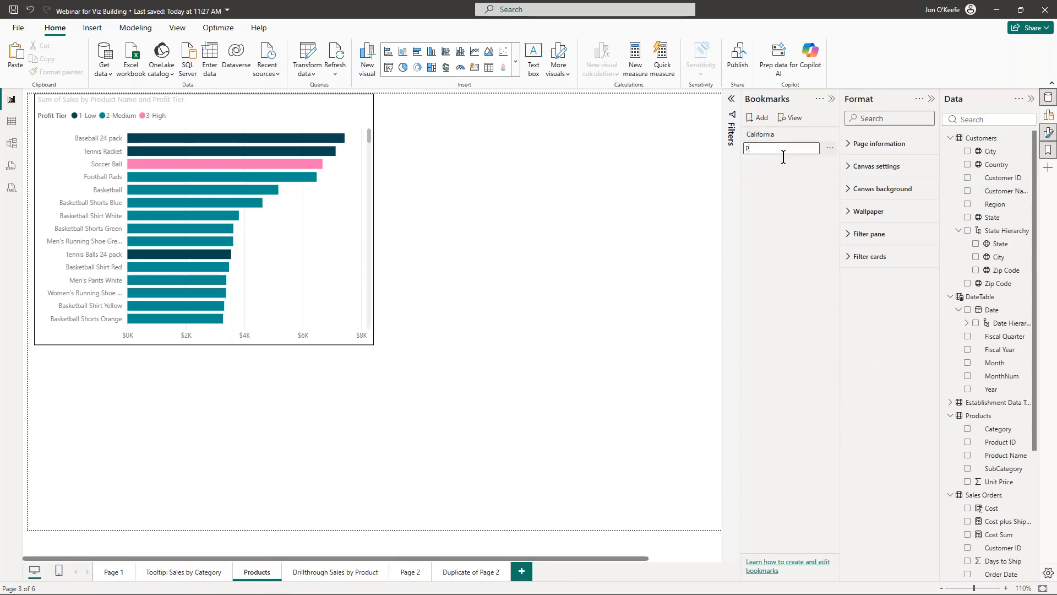
pyautogui.press('Return')
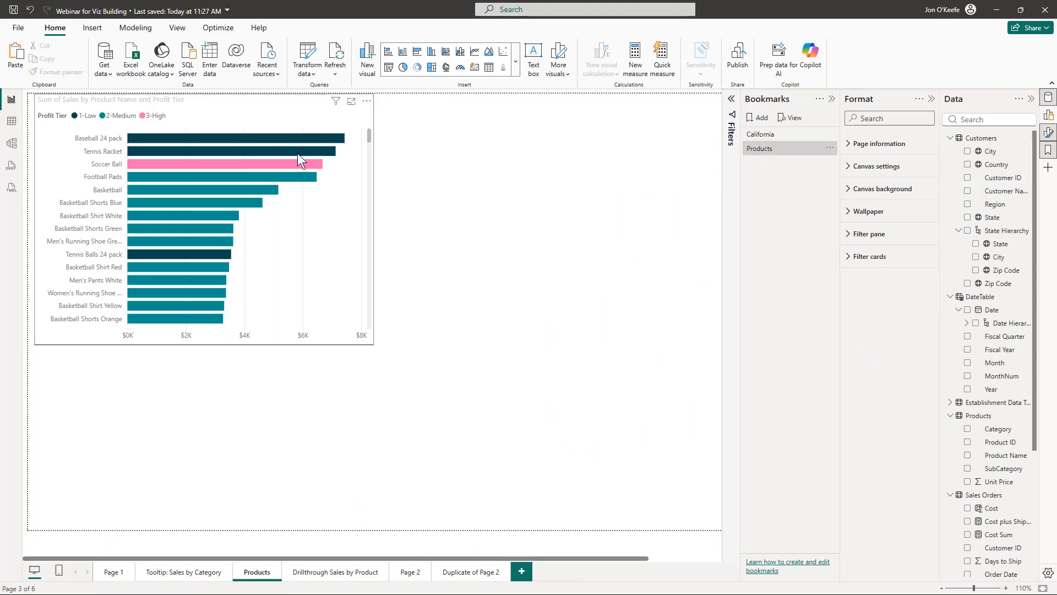
# Step: Drill through from the Baseball 24 pack bar to Drillthrough Sales by Product and bookmark that view as Baseball 24 Pack
pyautogui.rightClick(282, 137)
pyautogui.moveTo(308, 211)
pyautogui.click(419, 211)
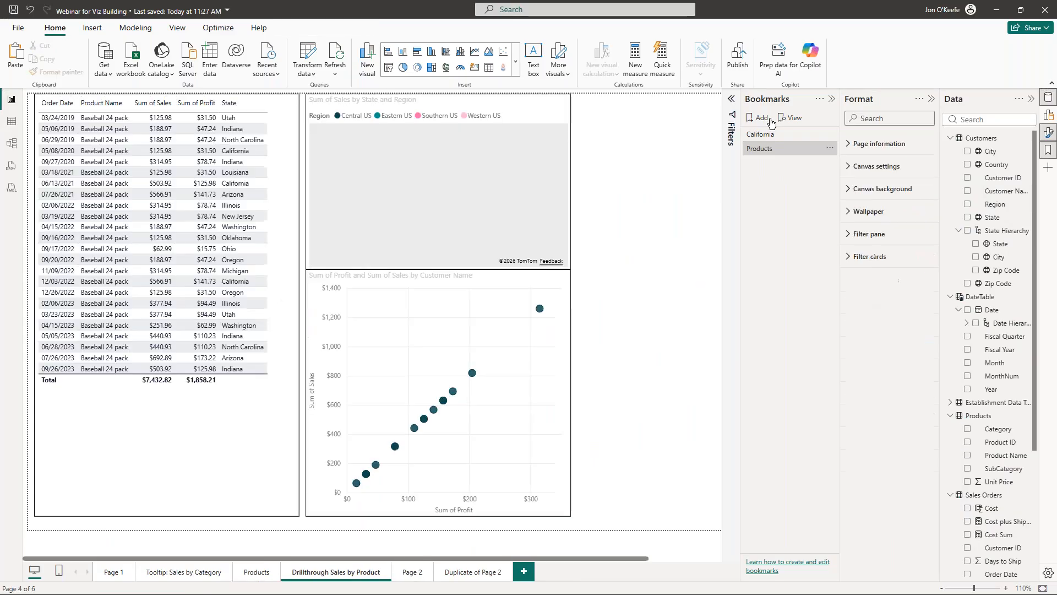
pyautogui.click(758, 117)
pyautogui.doubleClick(786, 164)
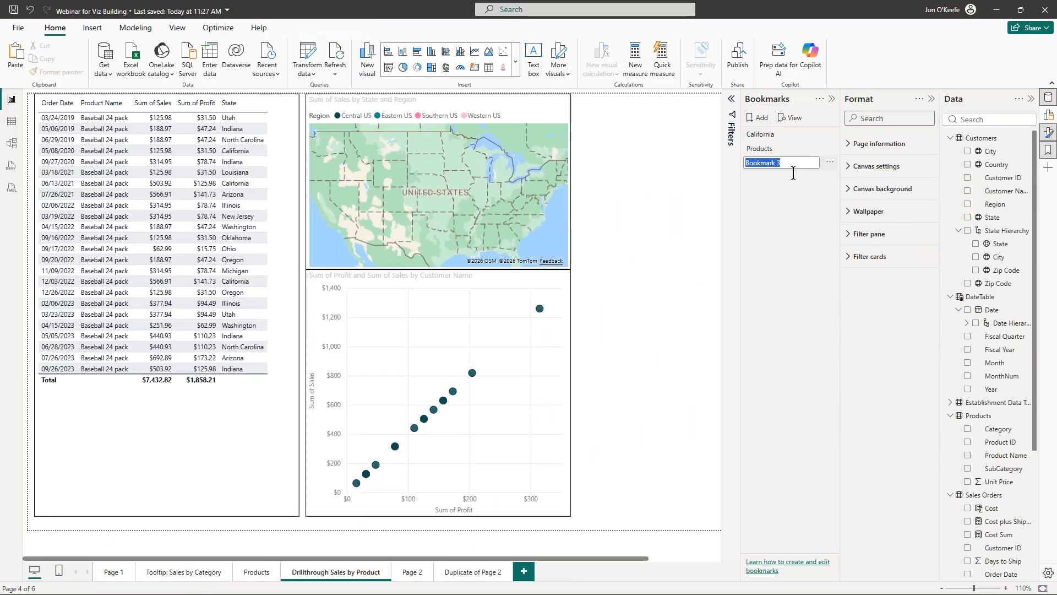
pyautogui.write('Ba')
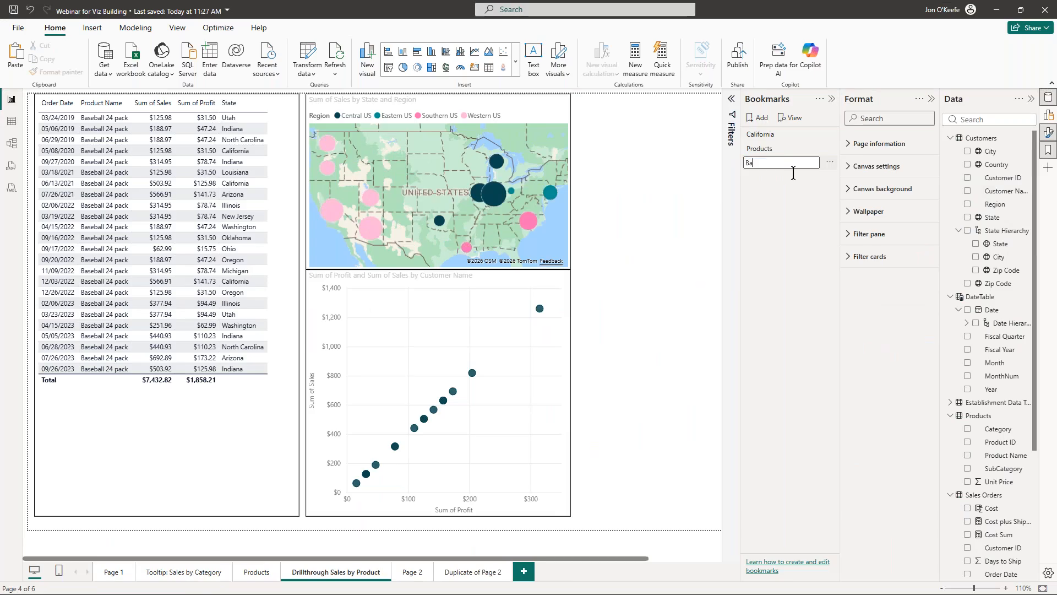
pyautogui.write('seball 25')
pyautogui.write(' Pack')
pyautogui.press('Return')
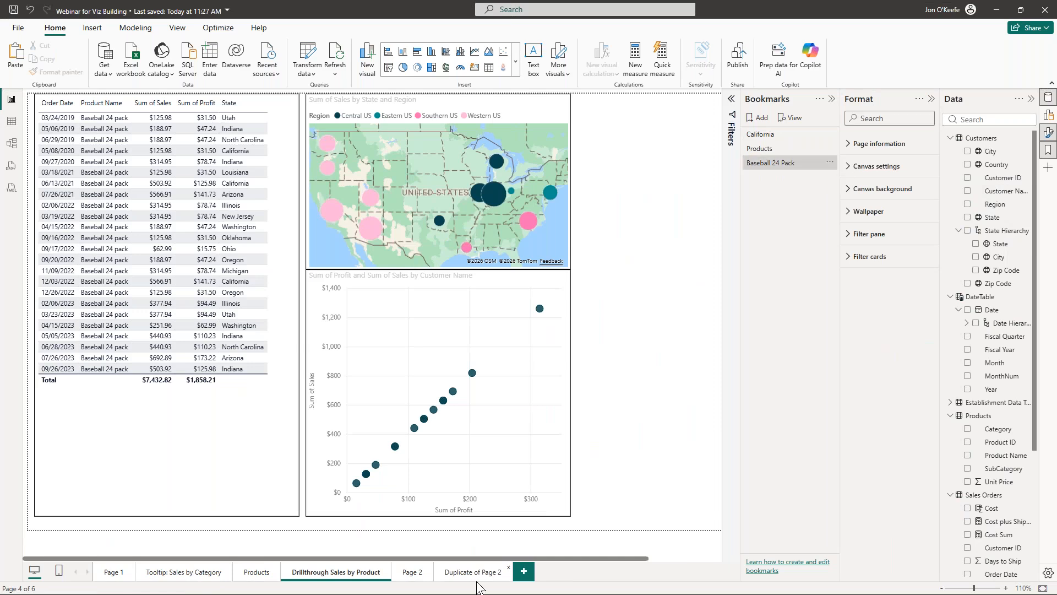
# Step: On Page 2, select Central US and Eastern US together in the Region slicer
pyautogui.click(413, 573)
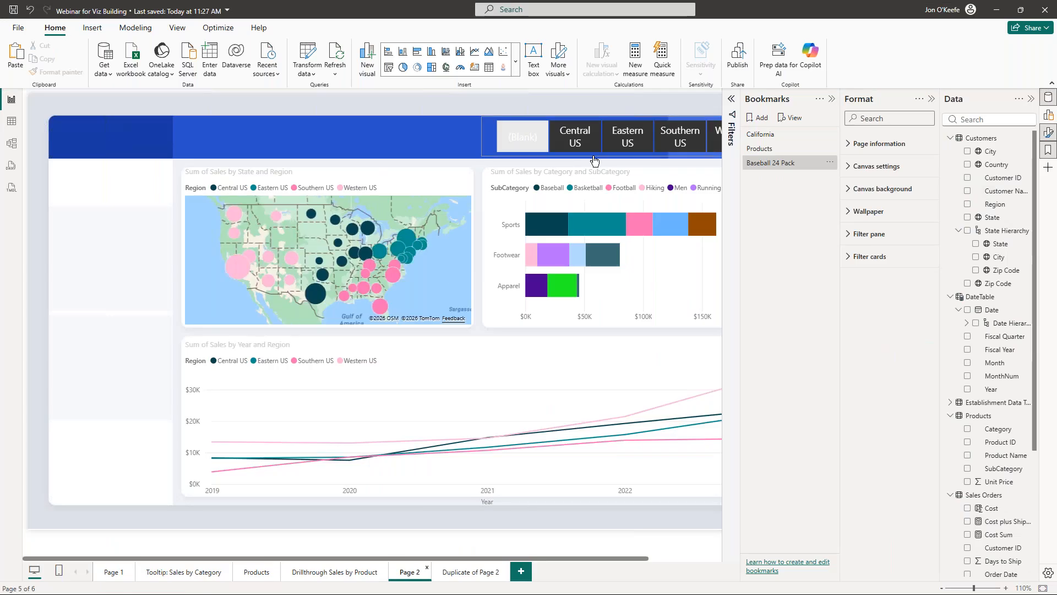
pyautogui.click(575, 142)
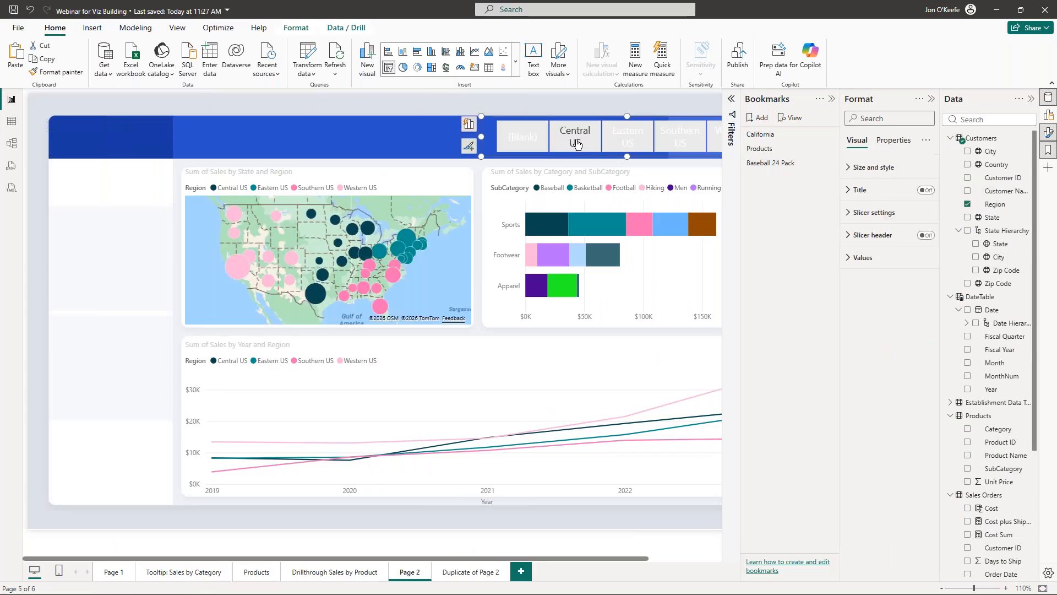
pyautogui.click(616, 141)
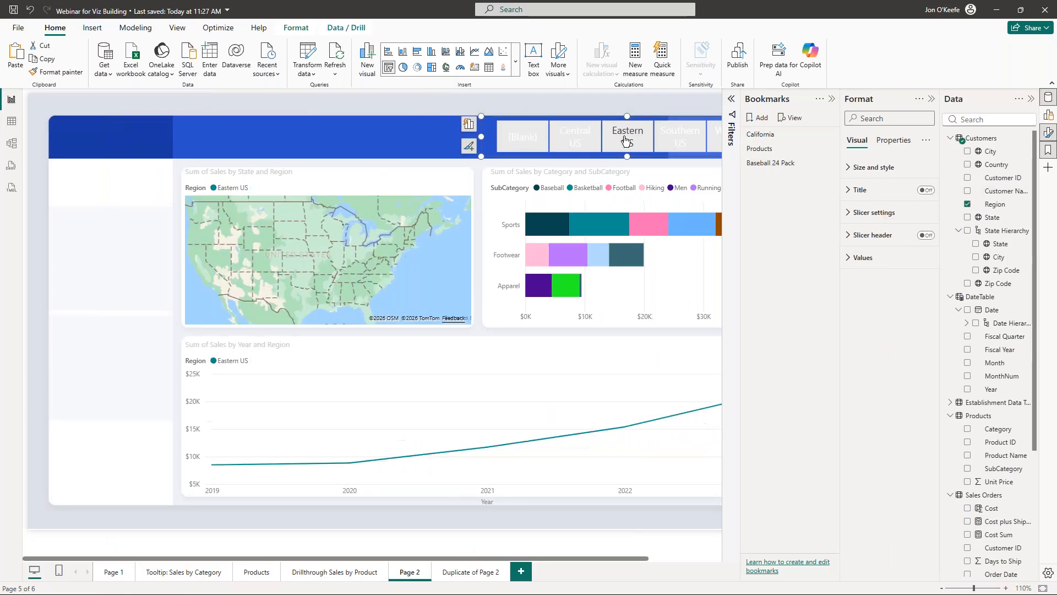
pyautogui.keyDown('ctrl'); pyautogui.click(585, 145); pyautogui.keyUp('ctrl')
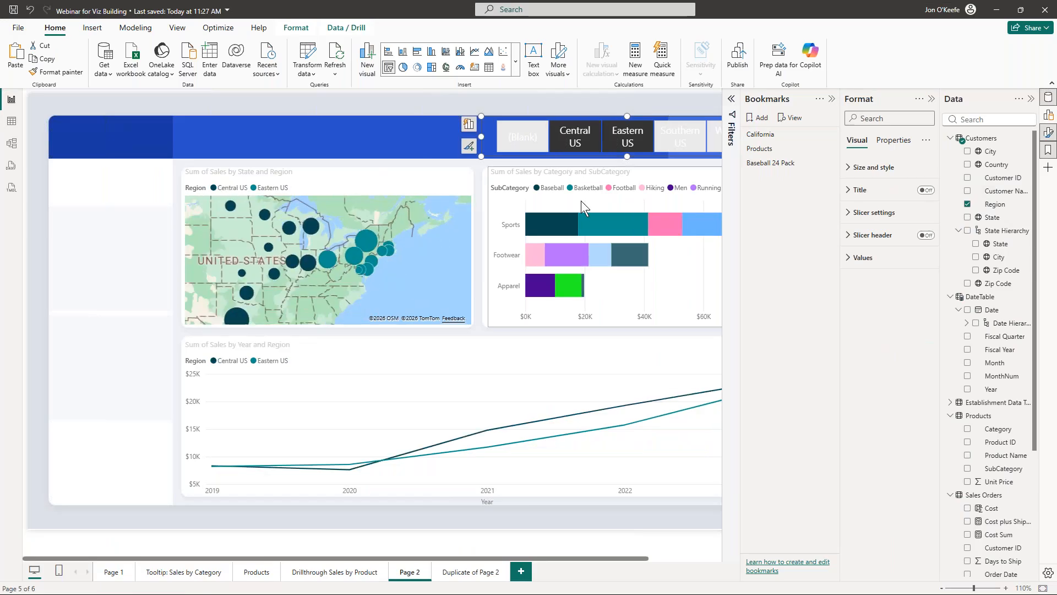
# Step: Bookmark the filtered Page 2 view and name the bookmark Central and Eastern US
pyautogui.click(752, 122)
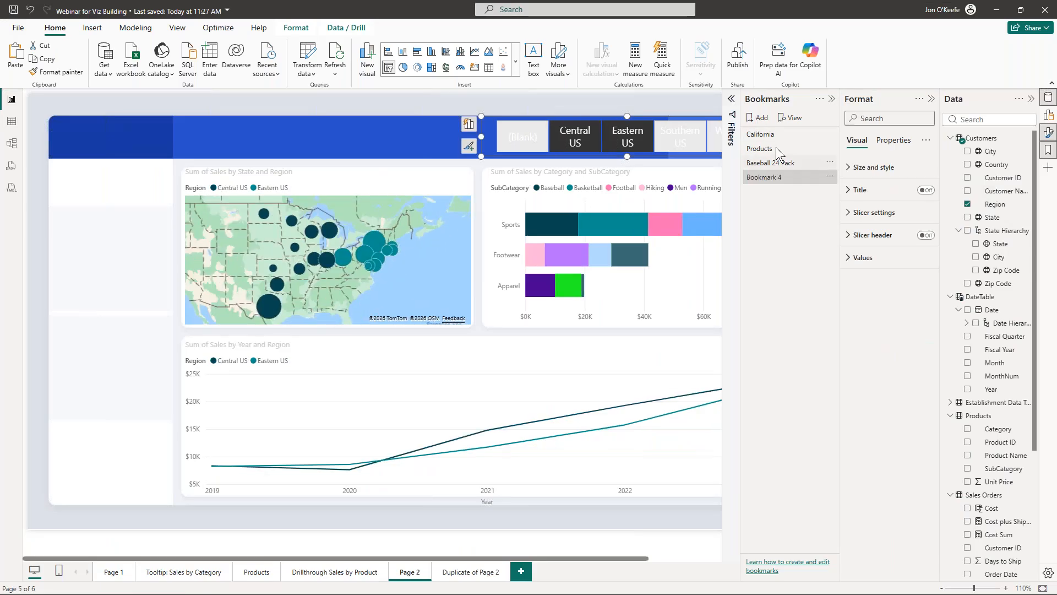
pyautogui.doubleClick(772, 179)
pyautogui.write('Central and Eastern US')
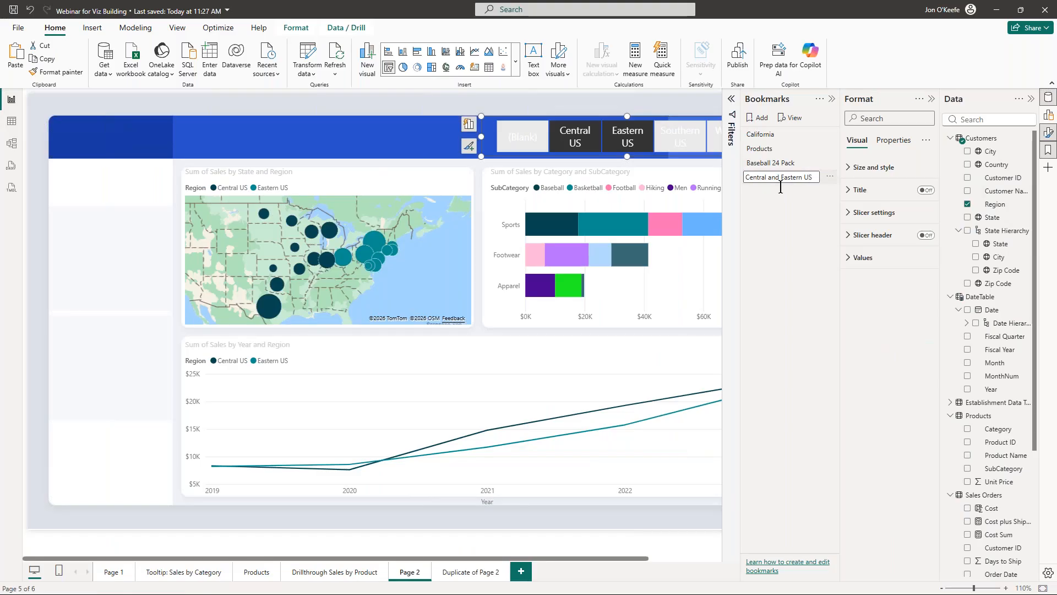
pyautogui.press('Return')
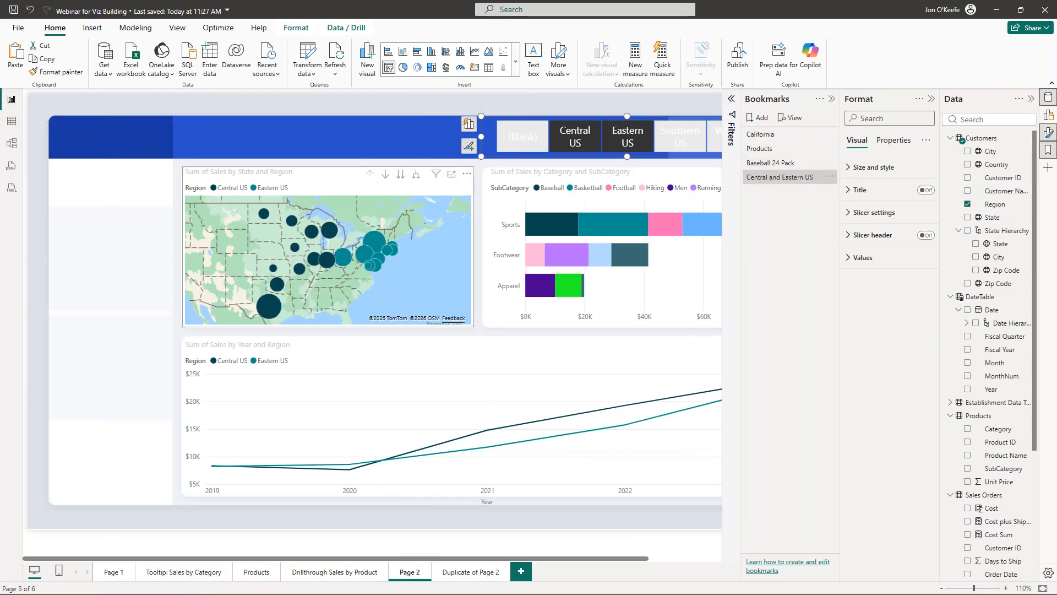
# Step: Switch the Region slicer to (Blank), play the bookmarks in order from California to Central and Eastern US, and end the bookmark slideshow
pyautogui.click(263, 290)
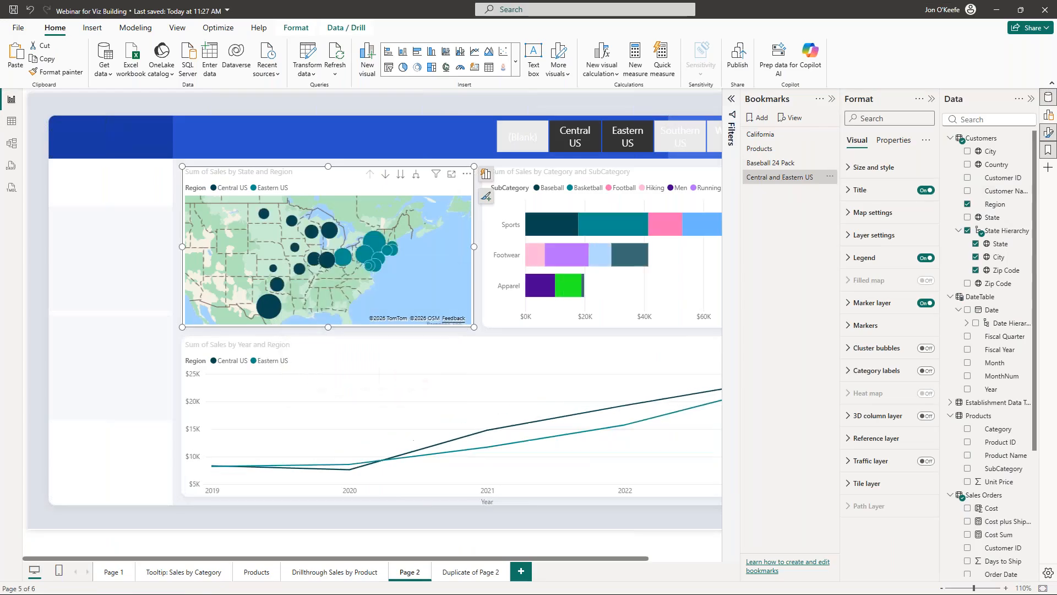
pyautogui.click(533, 144)
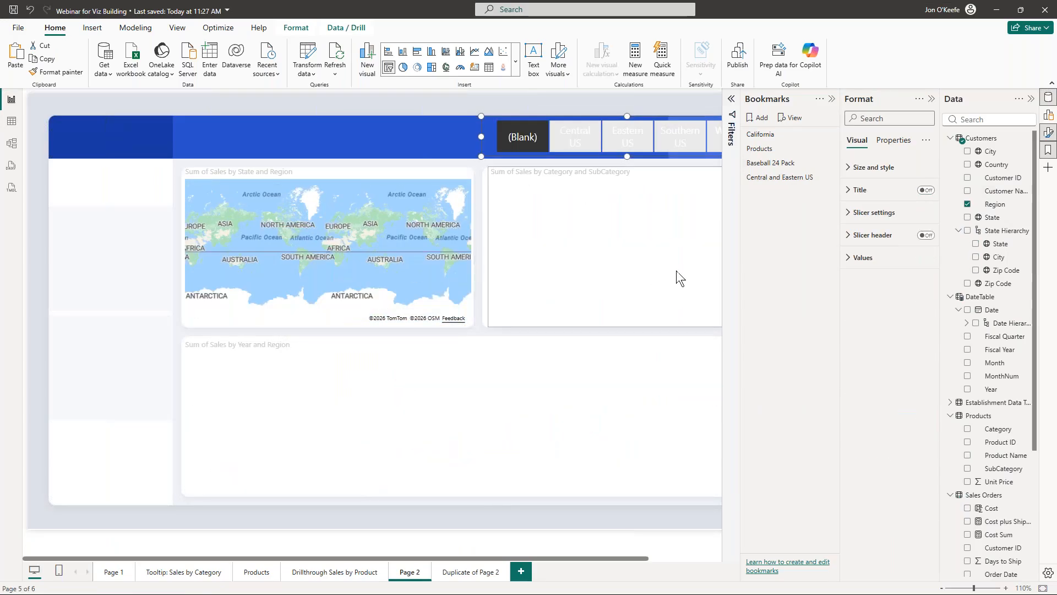
pyautogui.click(788, 118)
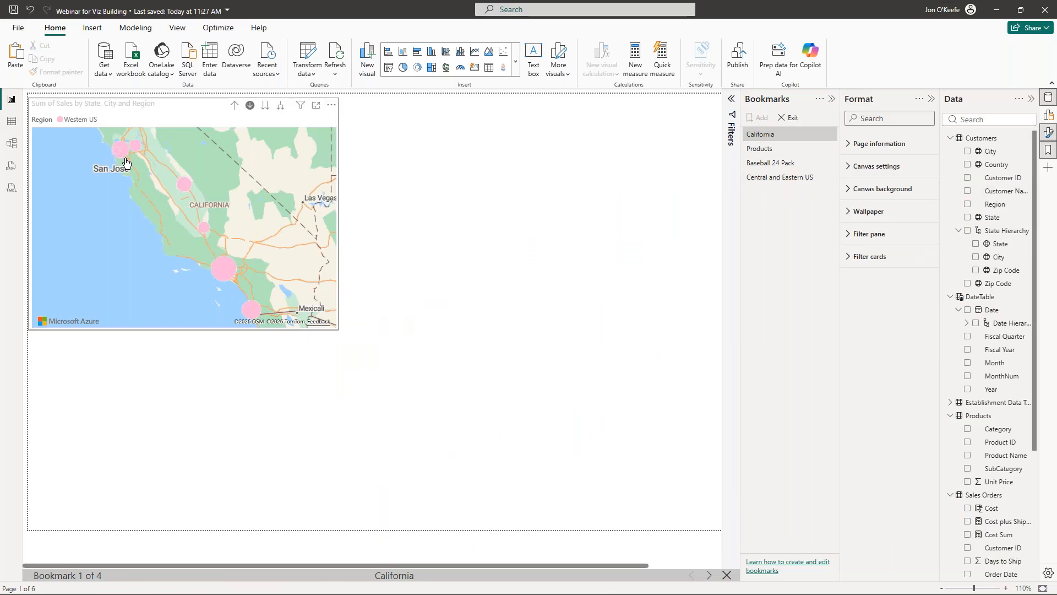
pyautogui.click(708, 576)
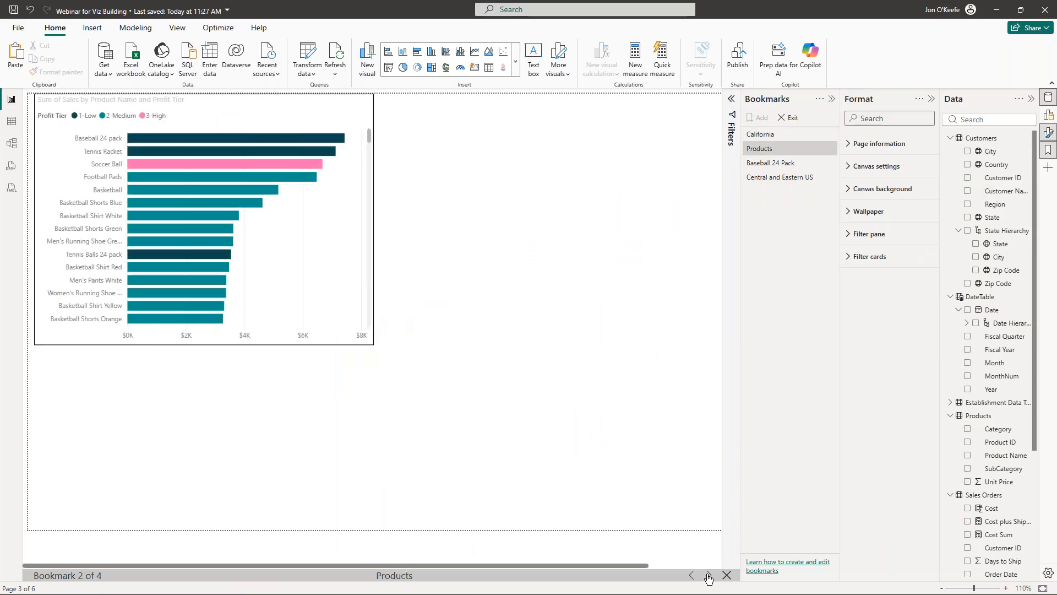
pyautogui.click(708, 576)
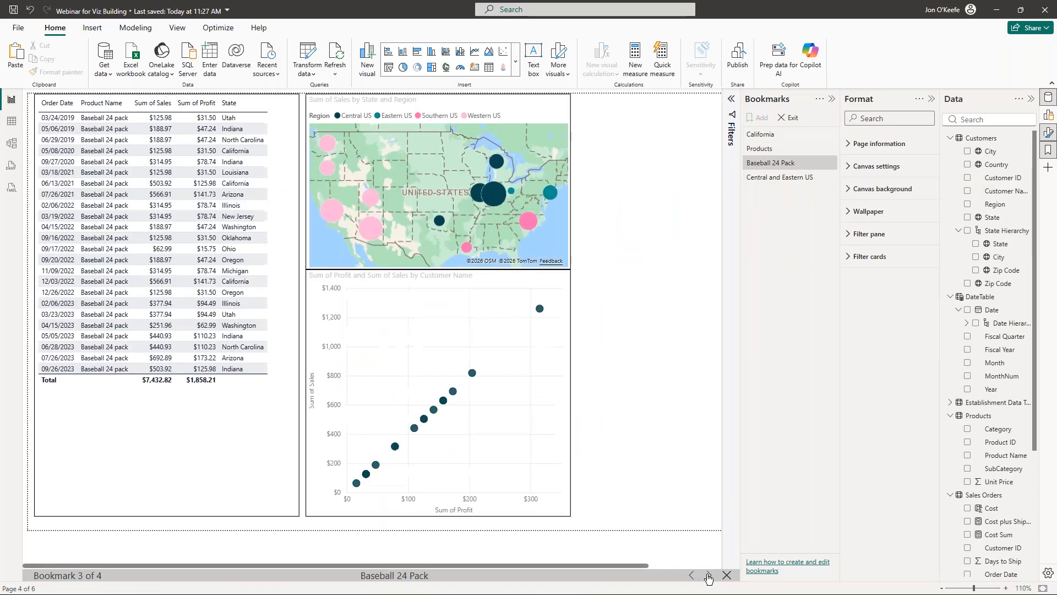
pyautogui.click(709, 576)
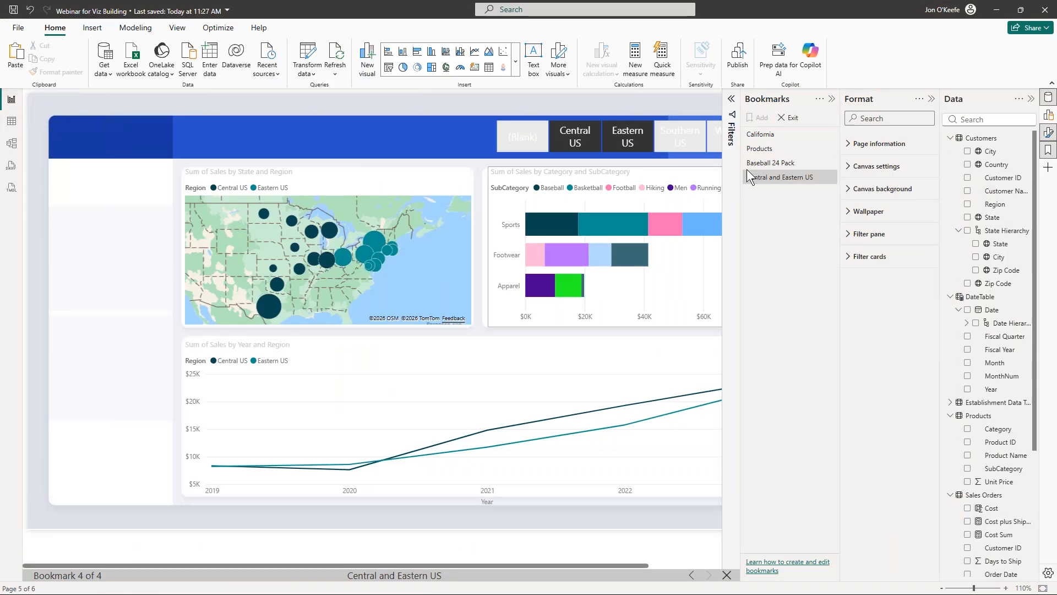
pyautogui.click(832, 99)
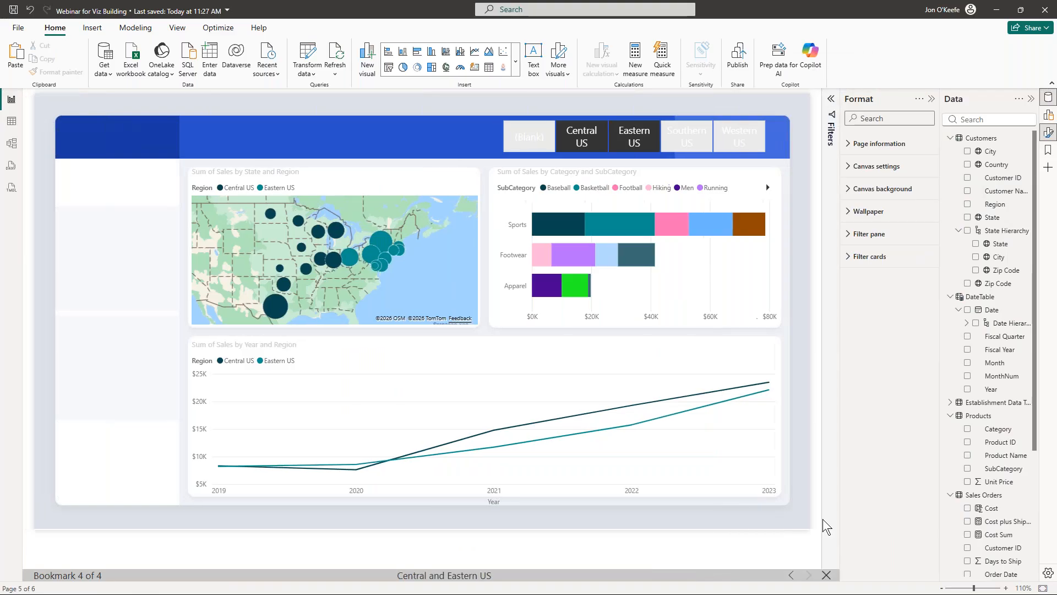
pyautogui.click(820, 574)
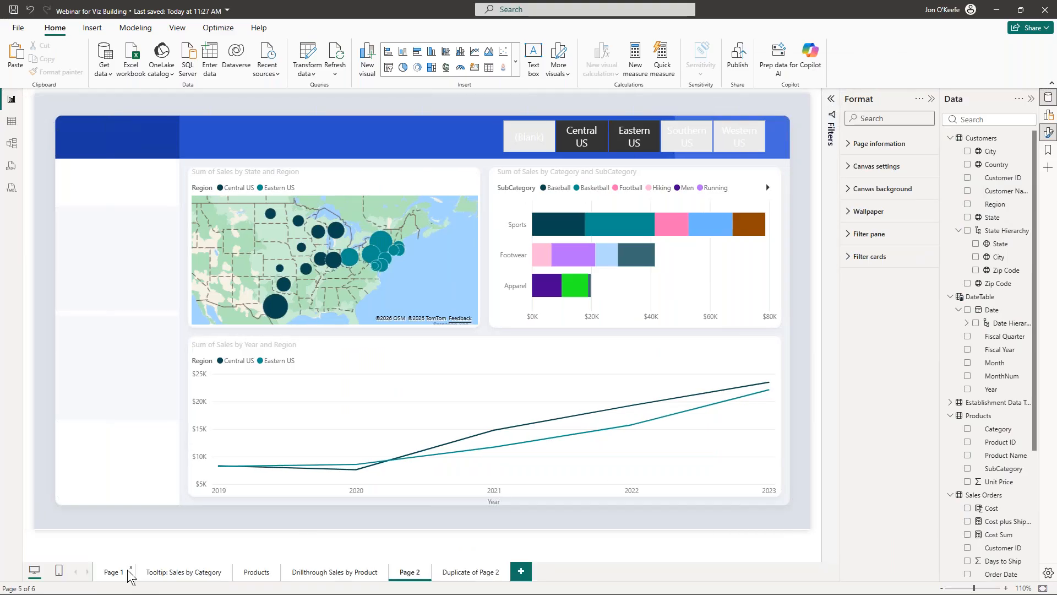
# Step: Go back to Page 1 and drill the California map up to all states
pyautogui.click(117, 572)
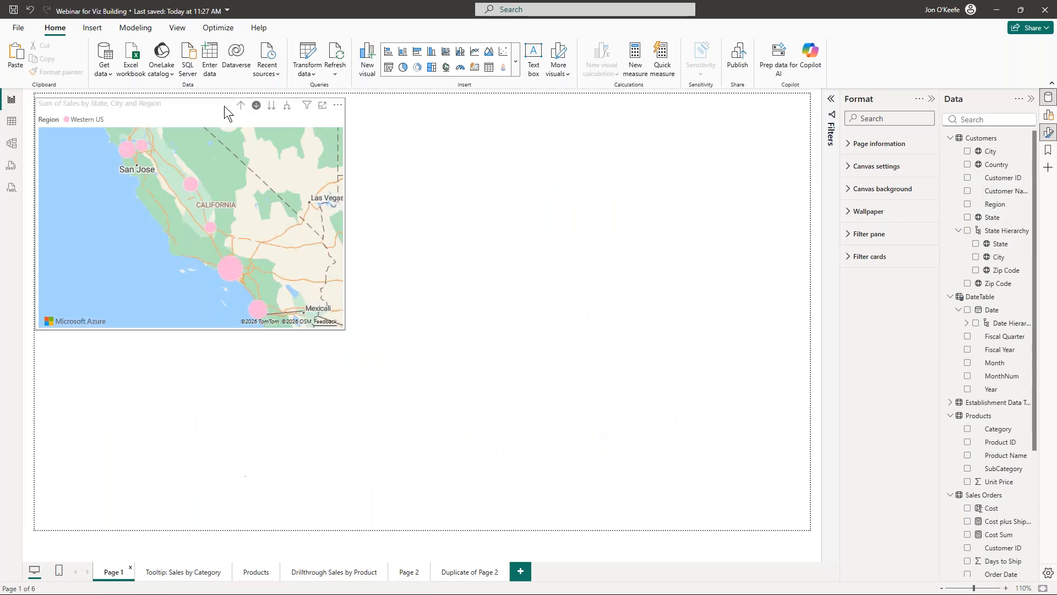
pyautogui.click(236, 107)
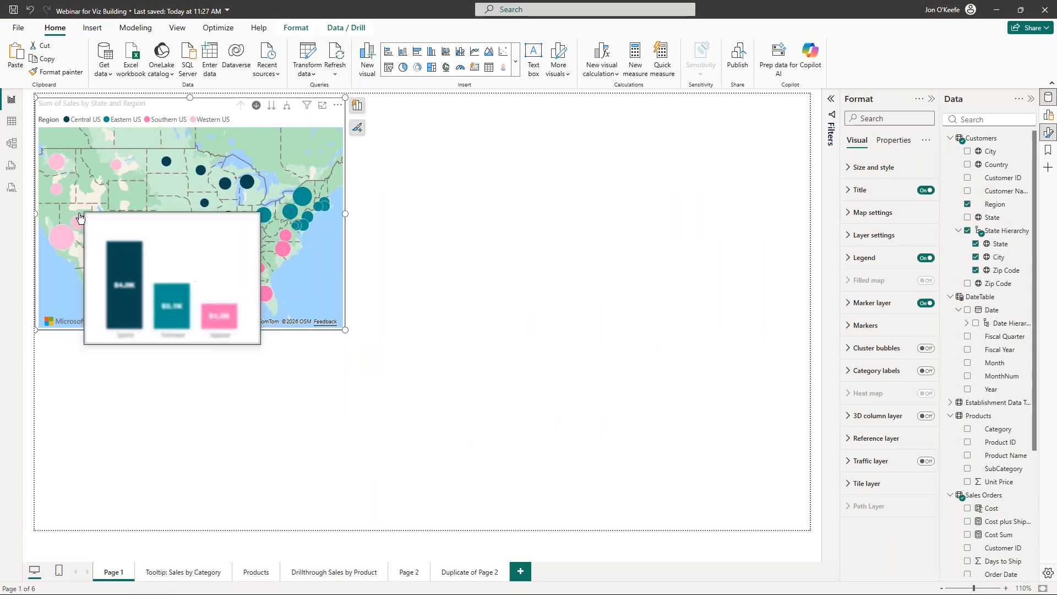
# Step: On the Products page, drill through from the Baseball 24 pack bar to Drillthrough Sales by Product
pyautogui.click(267, 571)
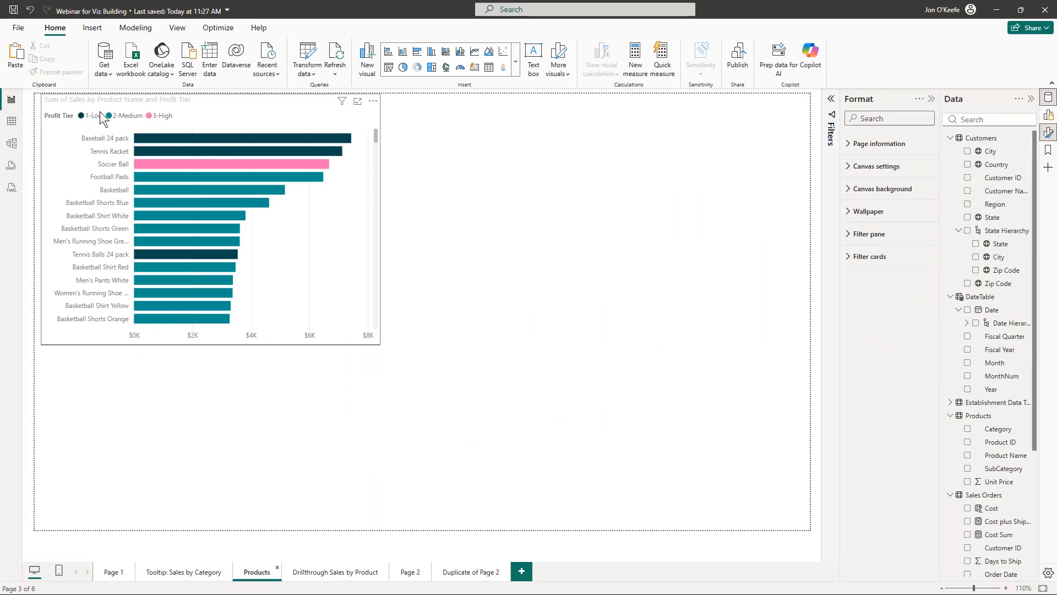
pyautogui.rightClick(174, 137)
pyautogui.moveTo(203, 213)
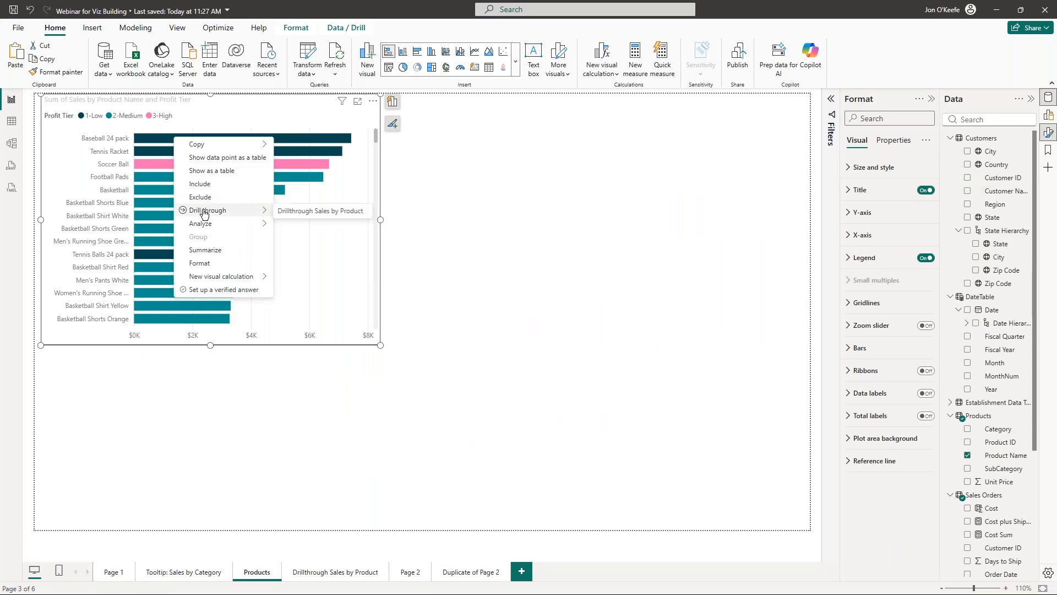
pyautogui.click(287, 210)
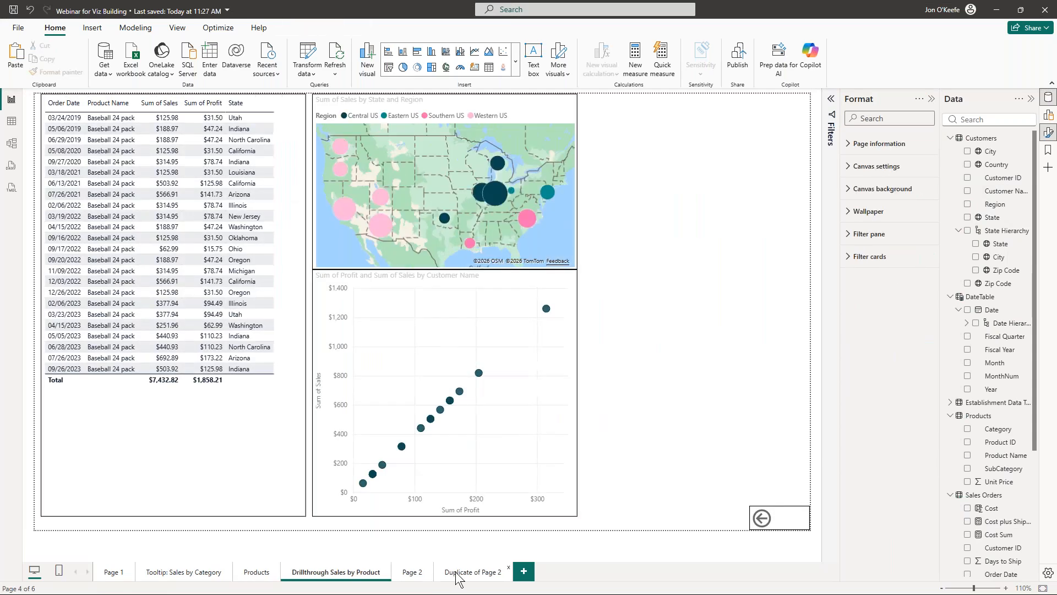
# Step: Review the Region slicer on Page 2, look at Duplicate of Page 2, and return to Page 2
pyautogui.click(412, 574)
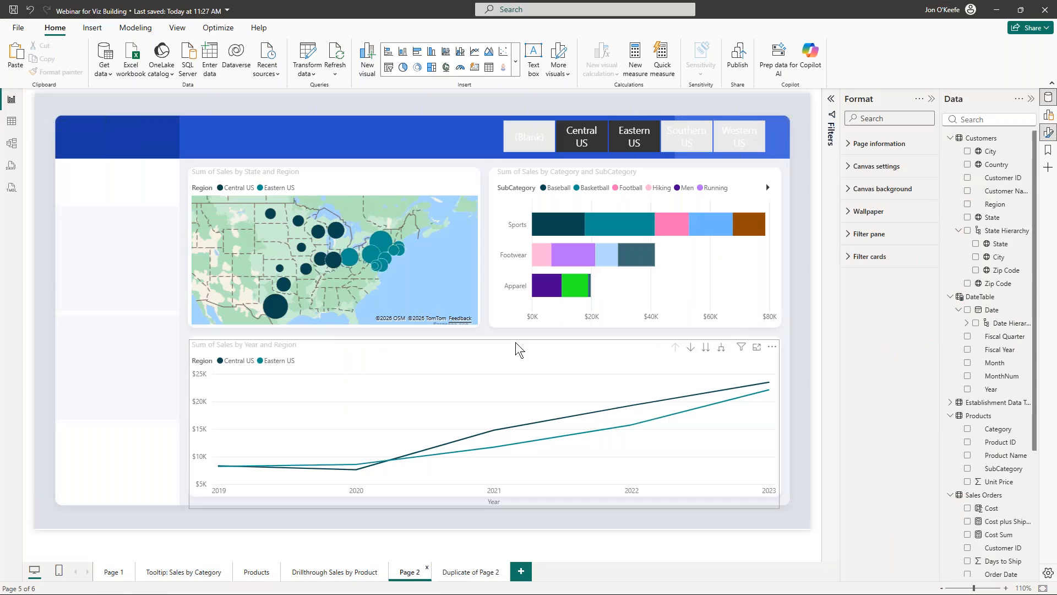
pyautogui.click(613, 144)
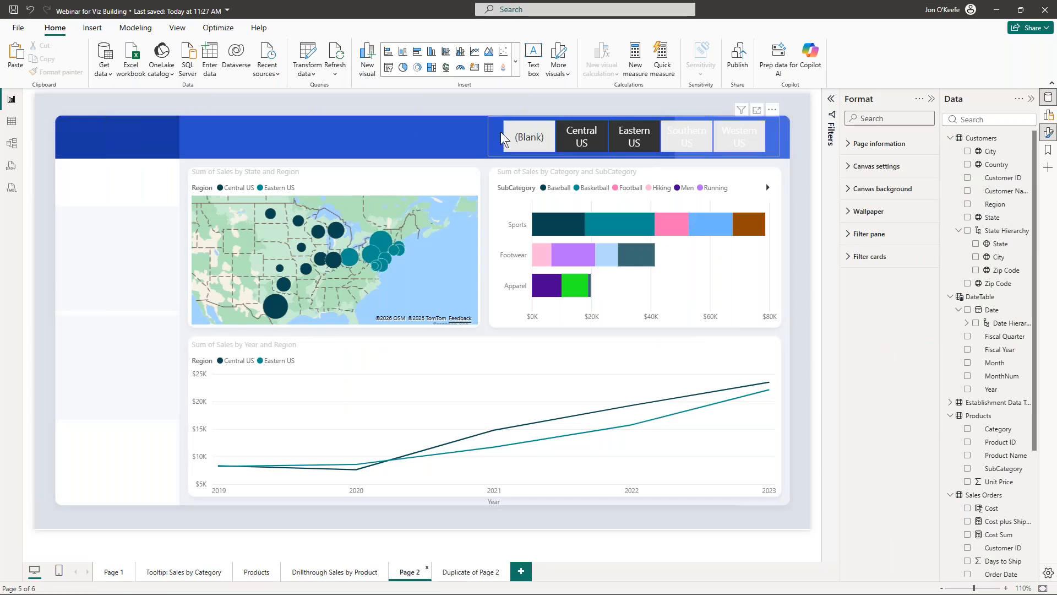
pyautogui.keyDown('ctrl'); pyautogui.click(582, 138); pyautogui.keyUp('ctrl')
pyautogui.click(465, 573)
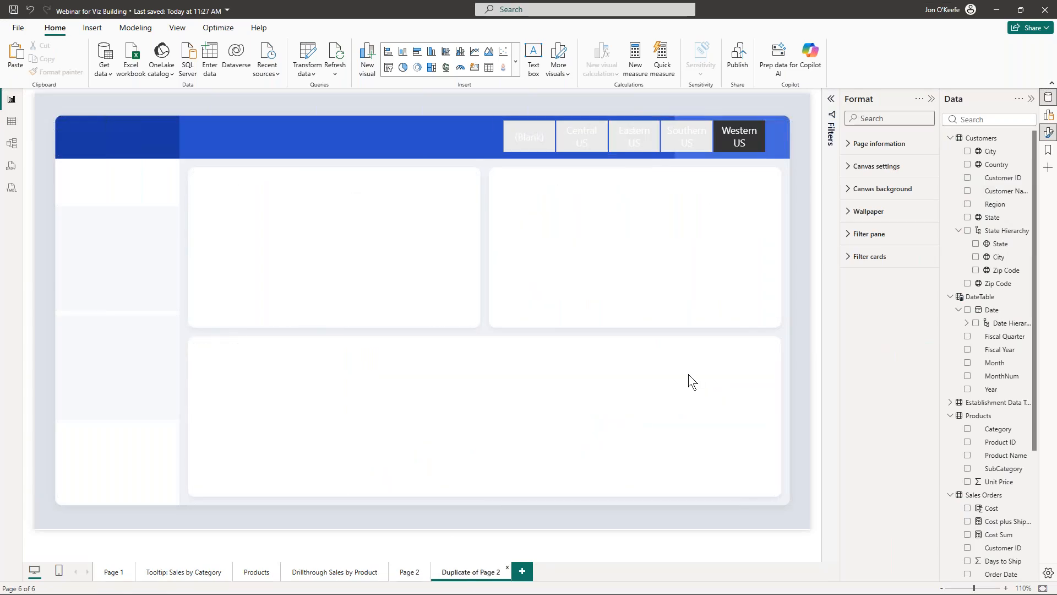
pyautogui.click(406, 573)
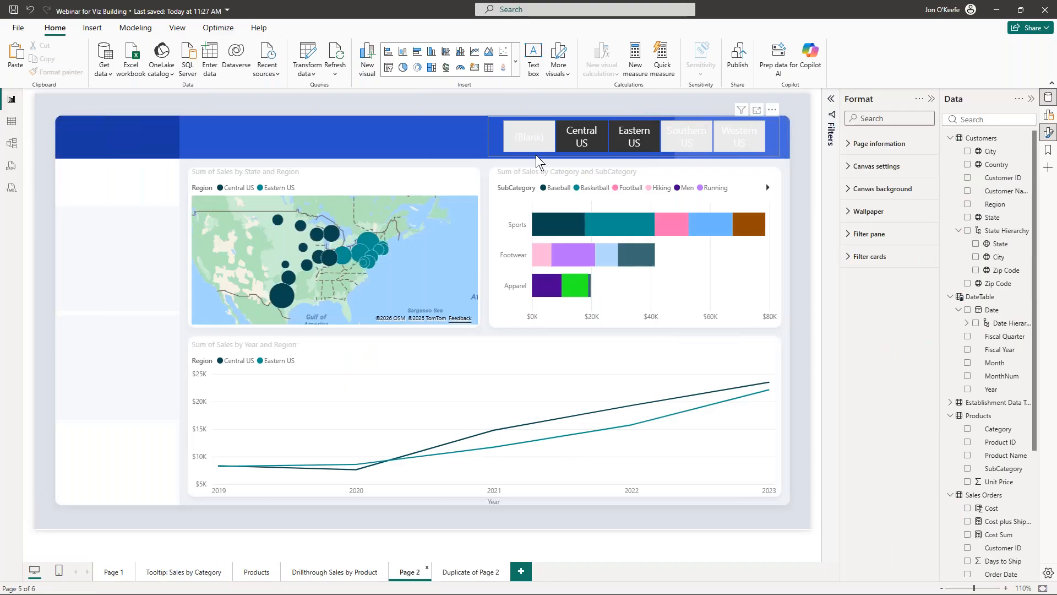
# Step: On Page 2, filter the visuals with the Region slicer, first to Southern US and finally to Eastern US
pyautogui.click(576, 139)
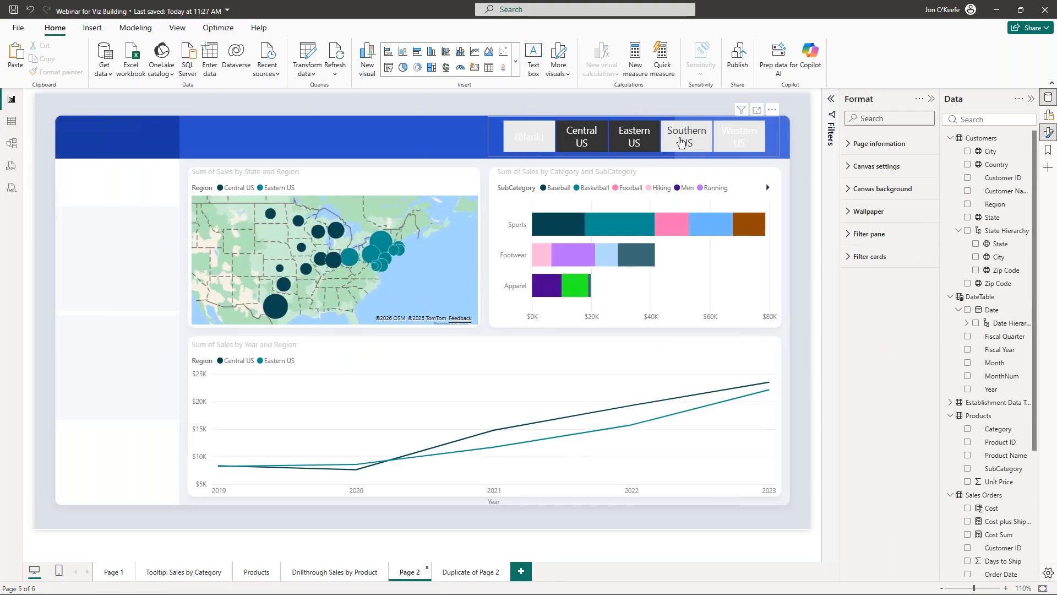
pyautogui.click(682, 141)
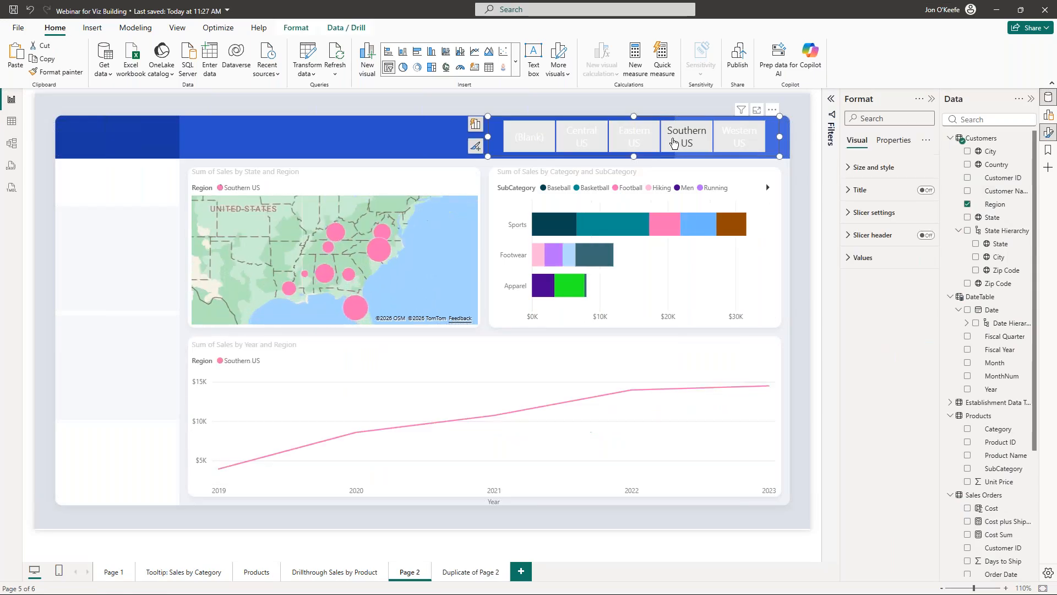
pyautogui.click(633, 140)
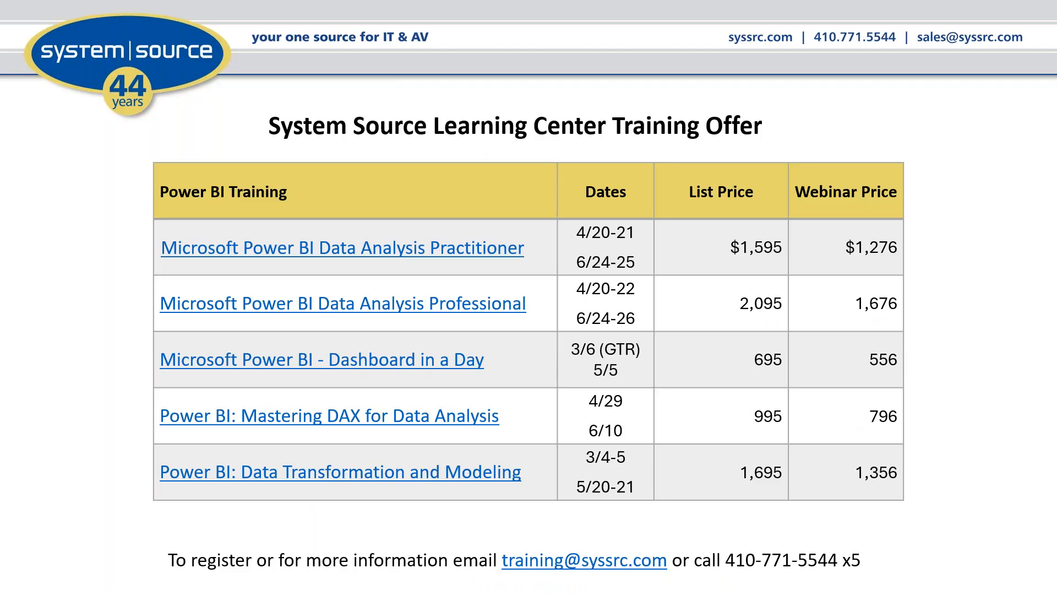
pyautogui.press('Right')
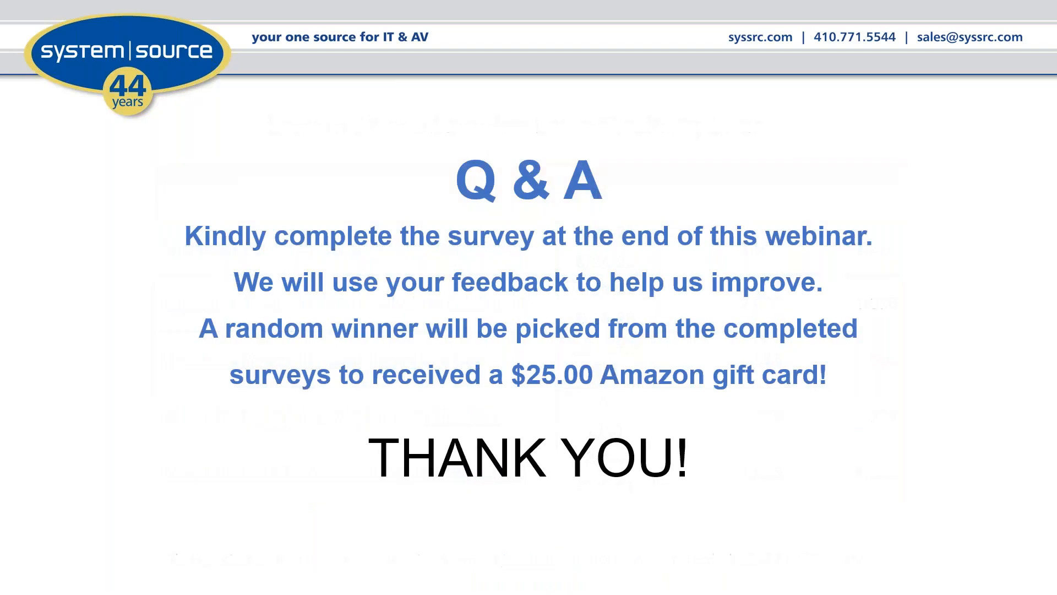